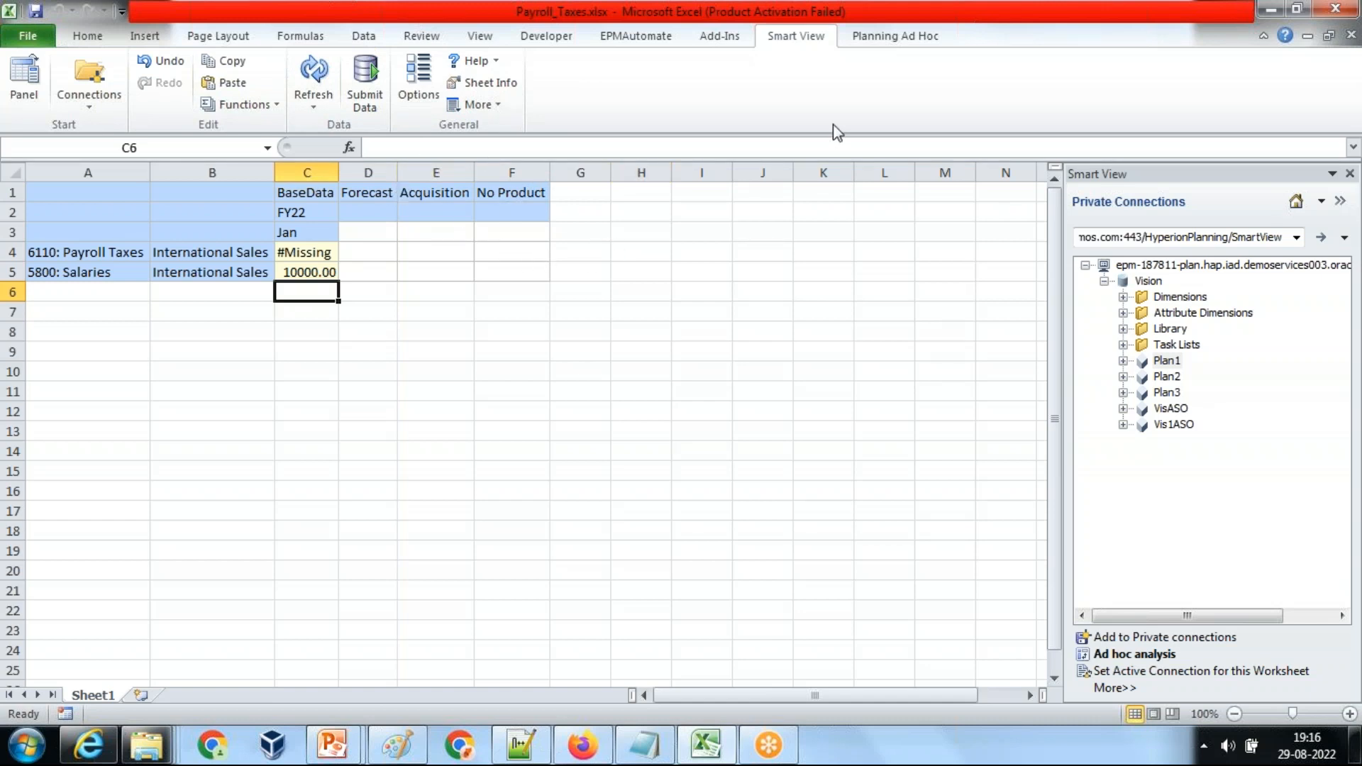
- Open the business rules list for the ad hoc grid and clear all plan types except Plan1
left_click(869, 36)
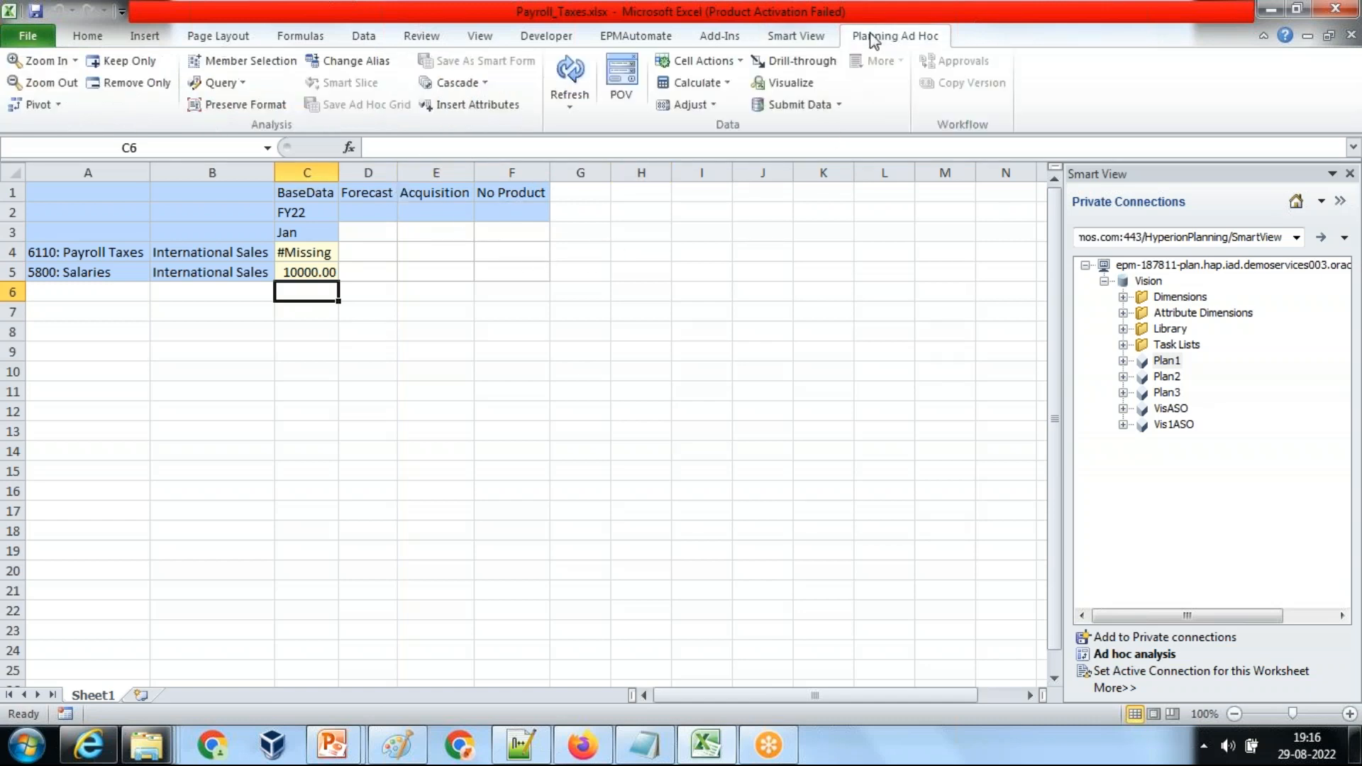
left_click(710, 82)
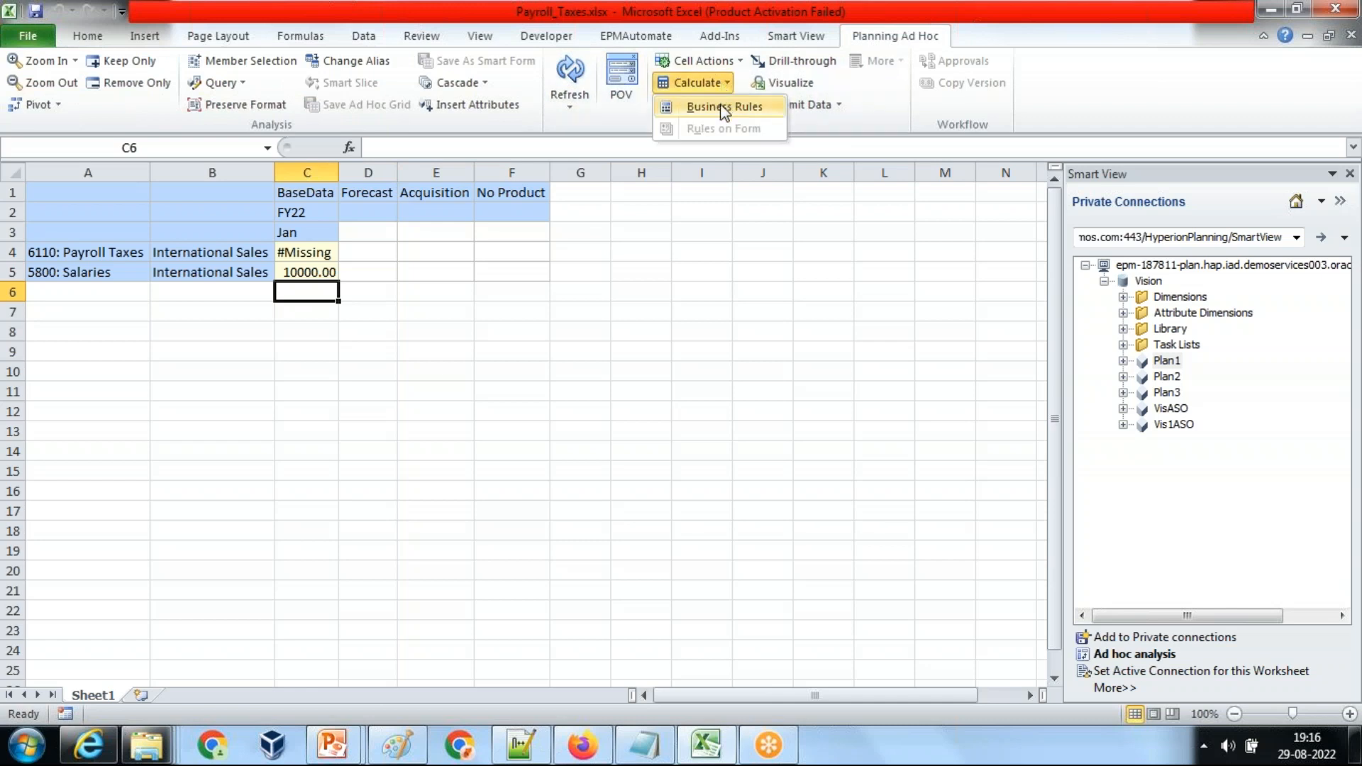
left_click(702, 109)
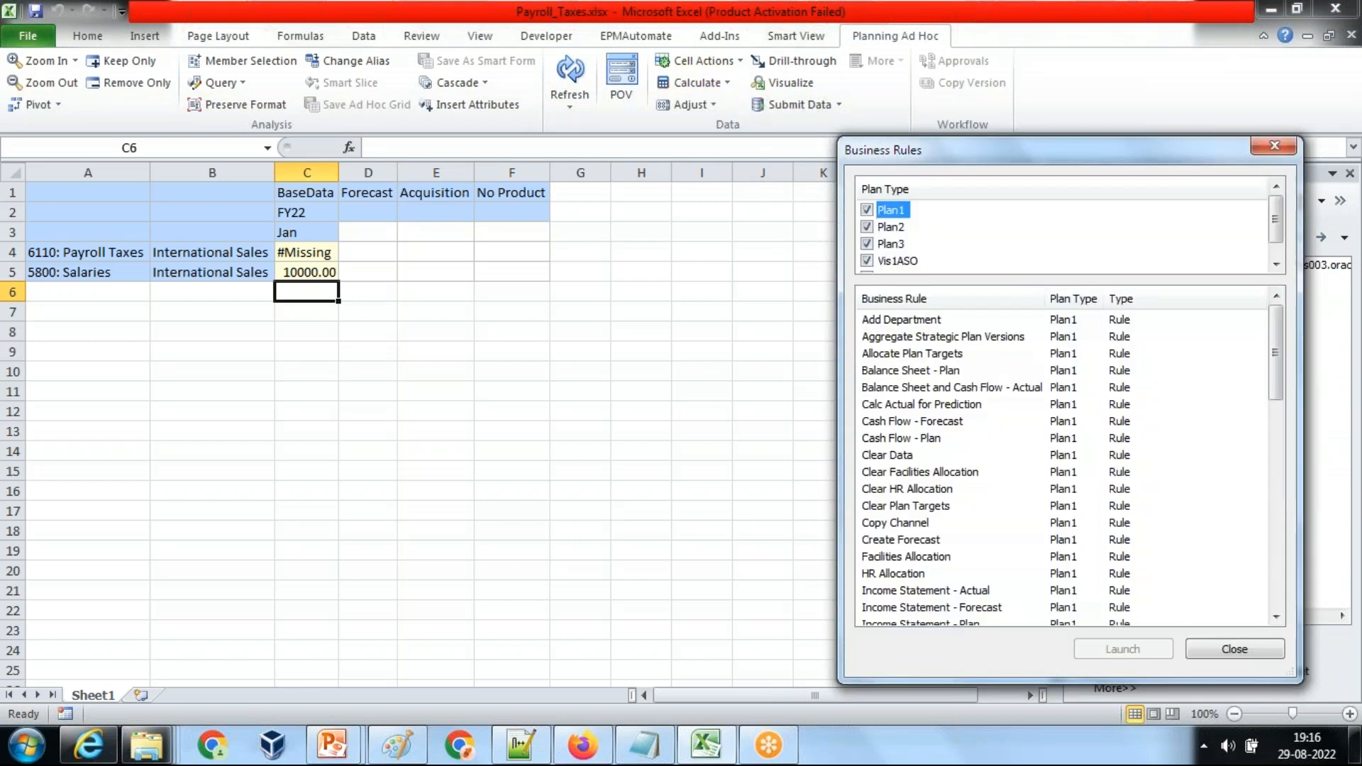
left_click(867, 261)
left_click(867, 243)
left_click(1276, 264)
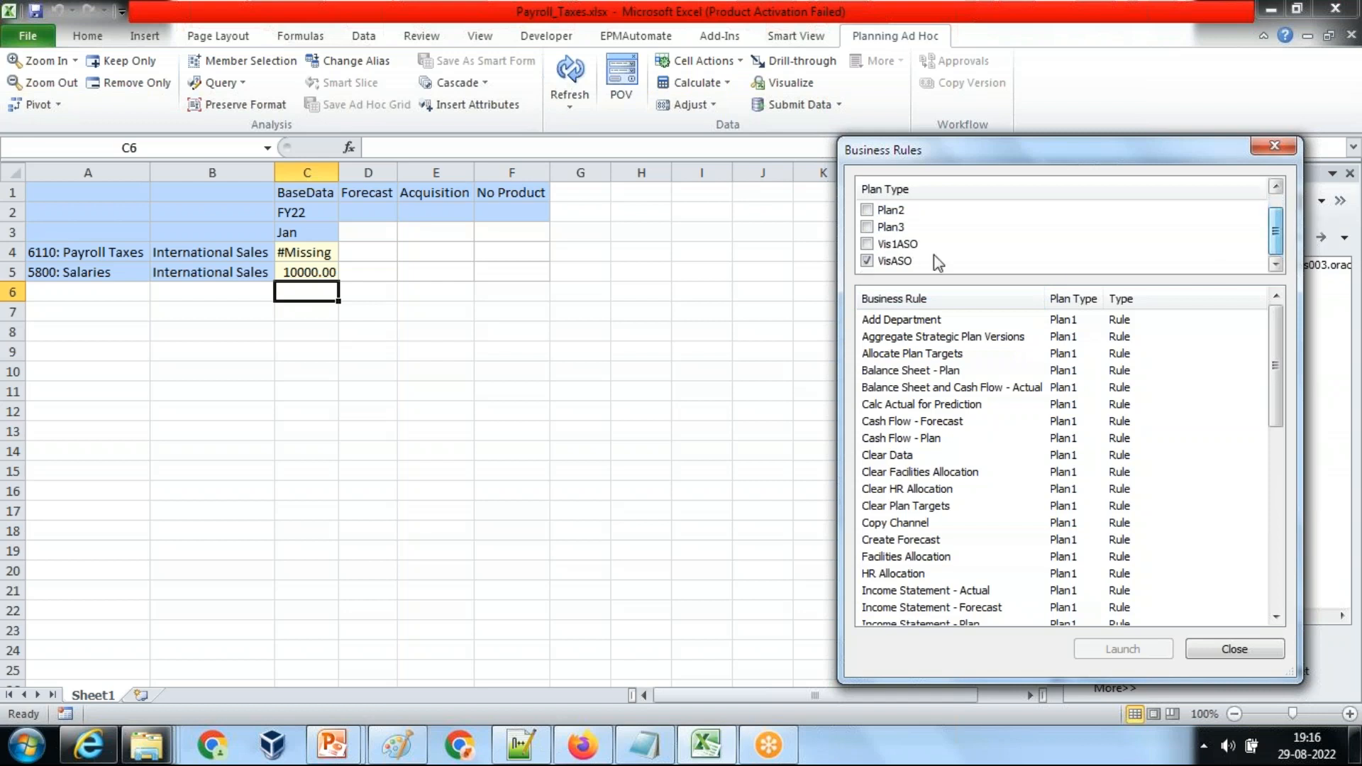
left_click(869, 260)
- Launch the Payroll_Taxes1 rule for the Forecast scenario and Acquisition version with a payroll tax percent of 20
left_click_drag(1281, 402, 1277, 566)
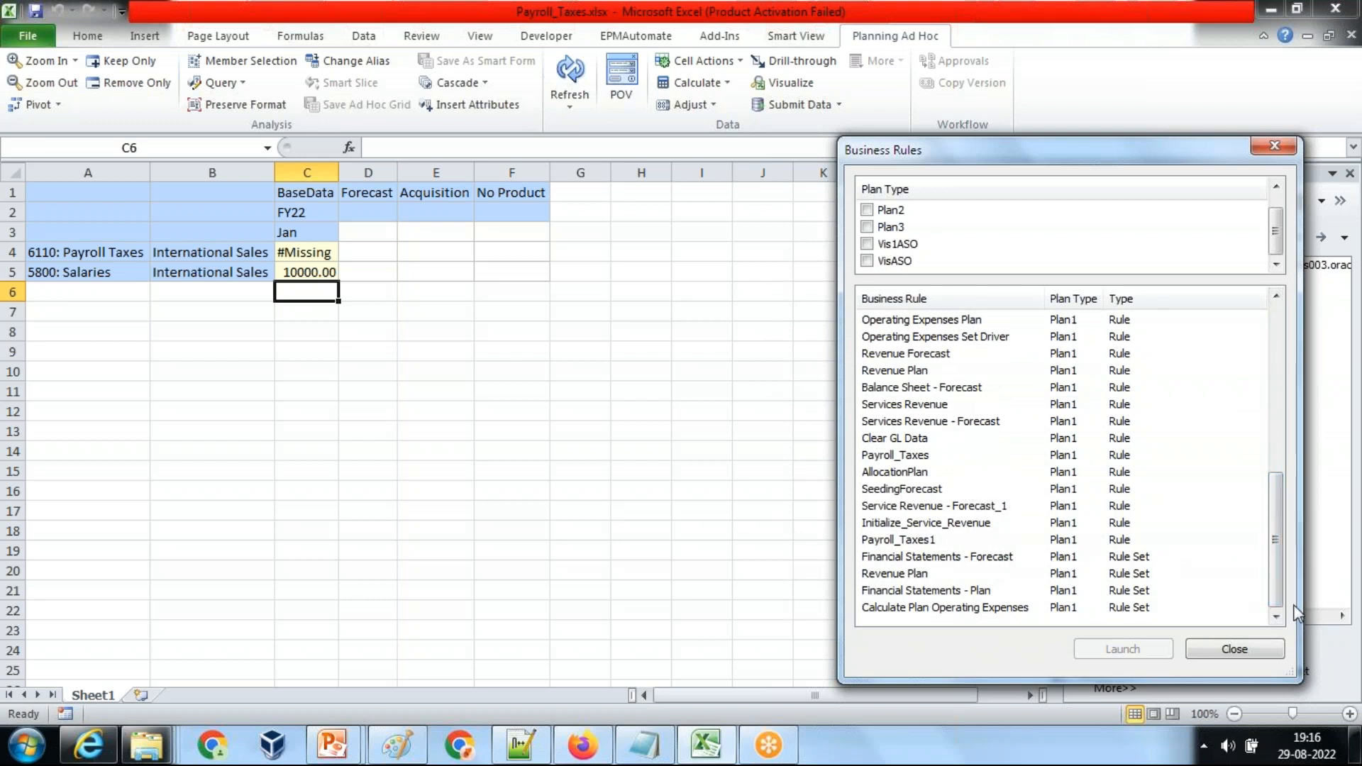
left_click(898, 539)
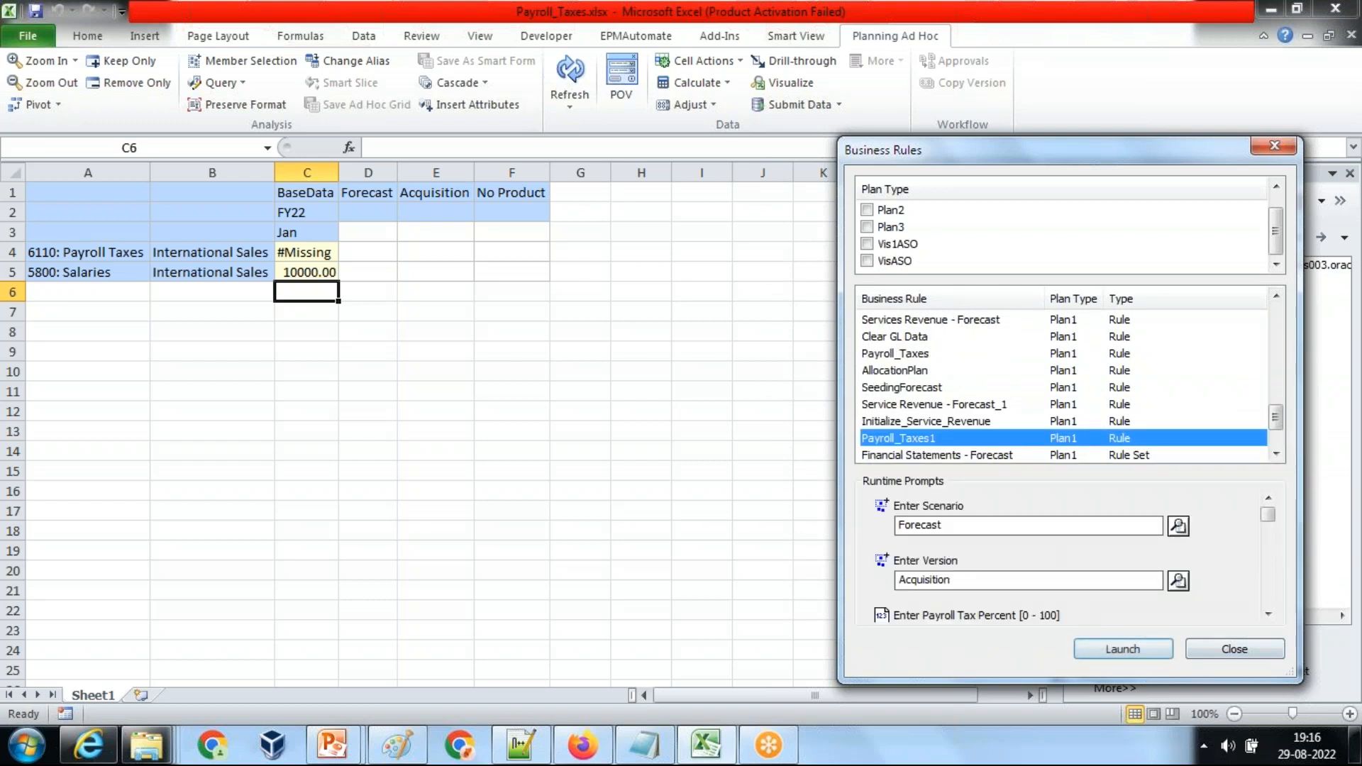
left_click_drag(1016, 164, 995, 97)
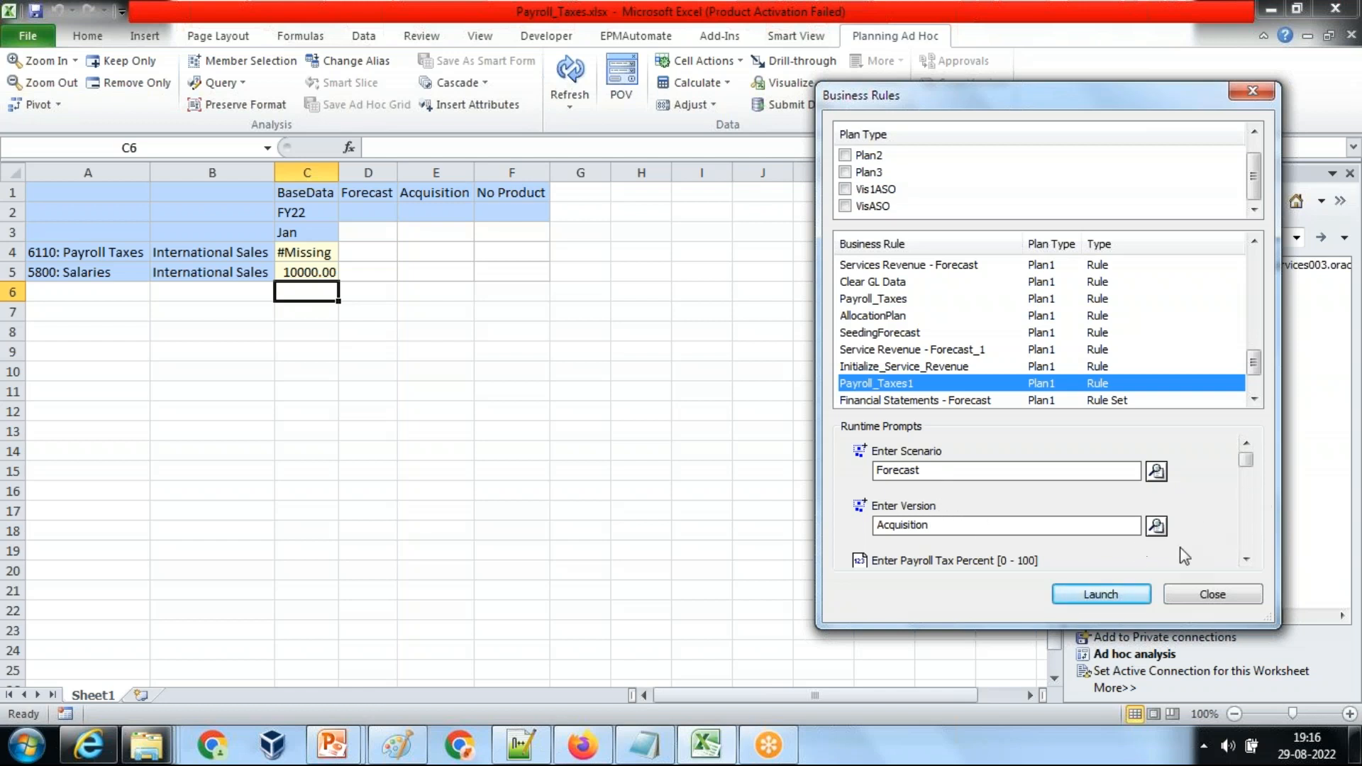
left_click(1247, 560)
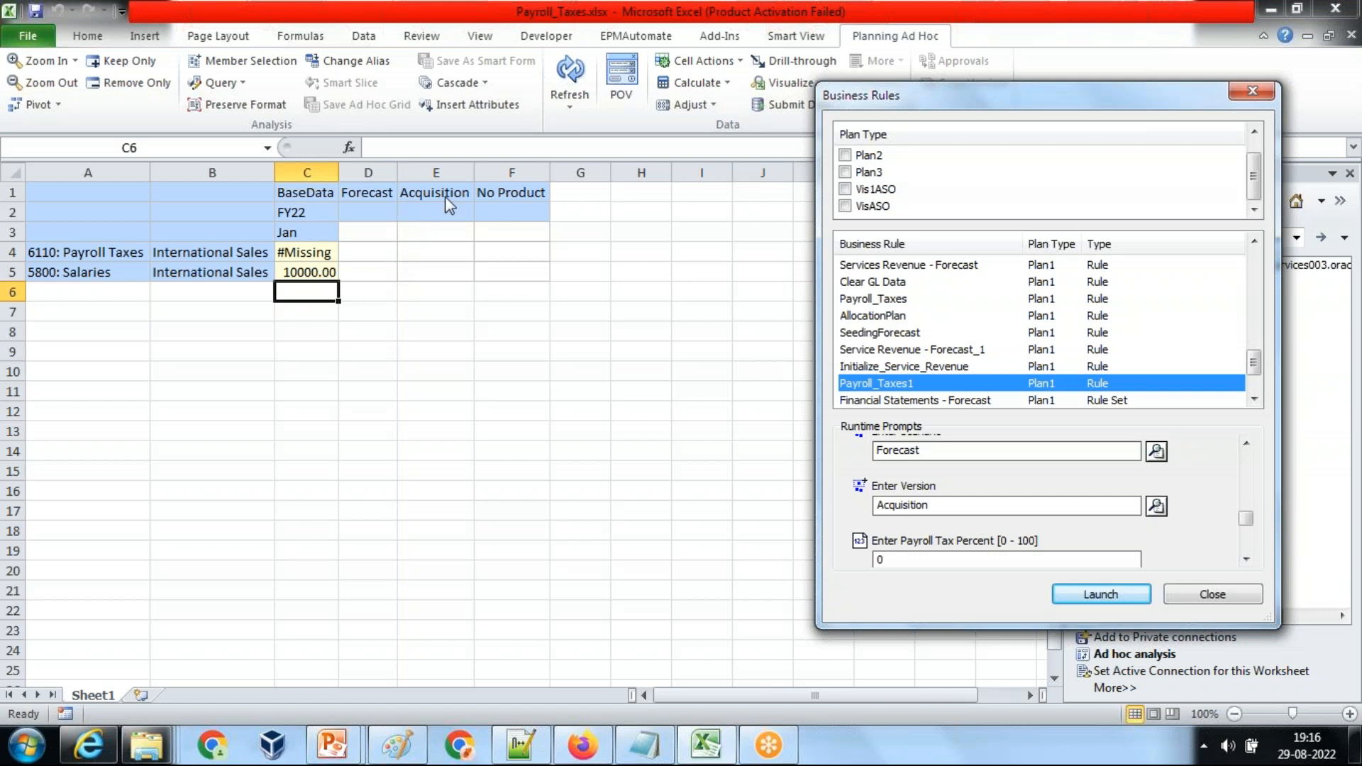
left_click(1246, 560)
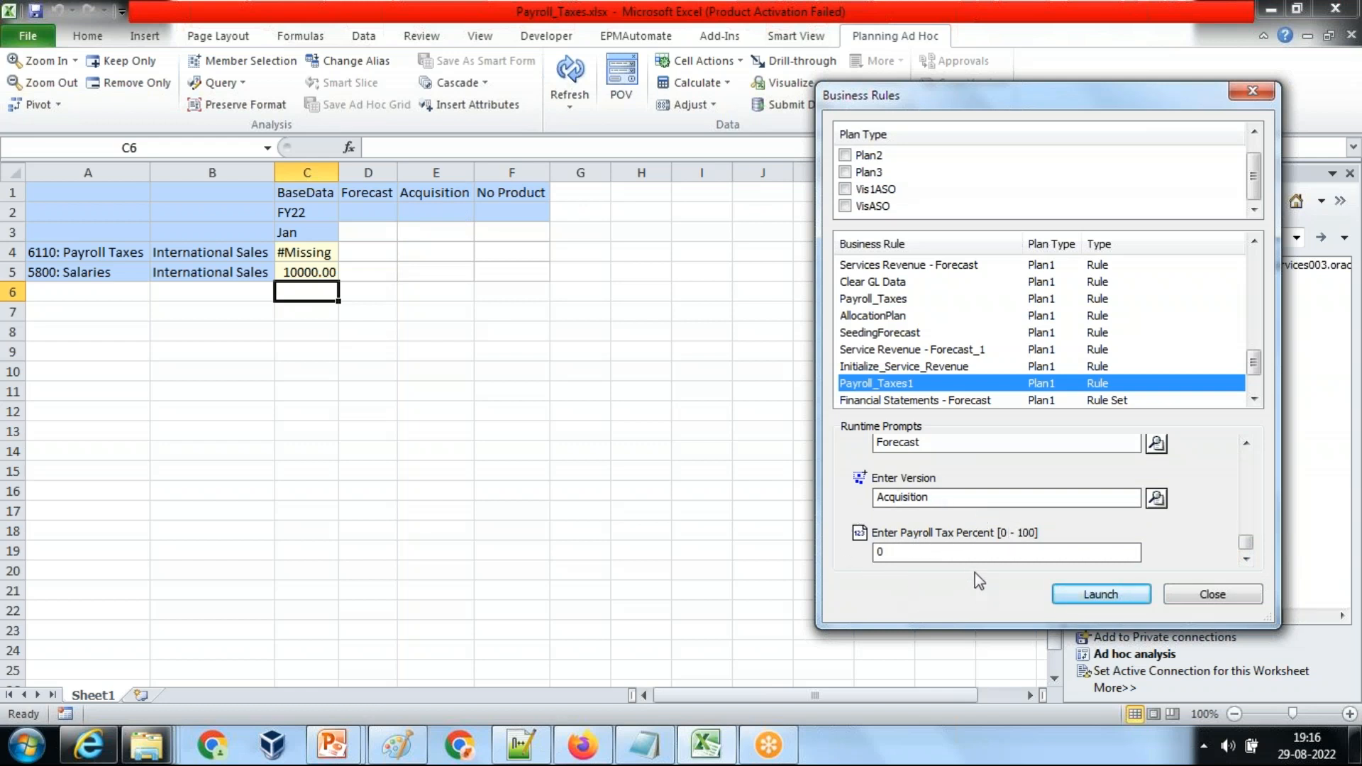
left_click(885, 554)
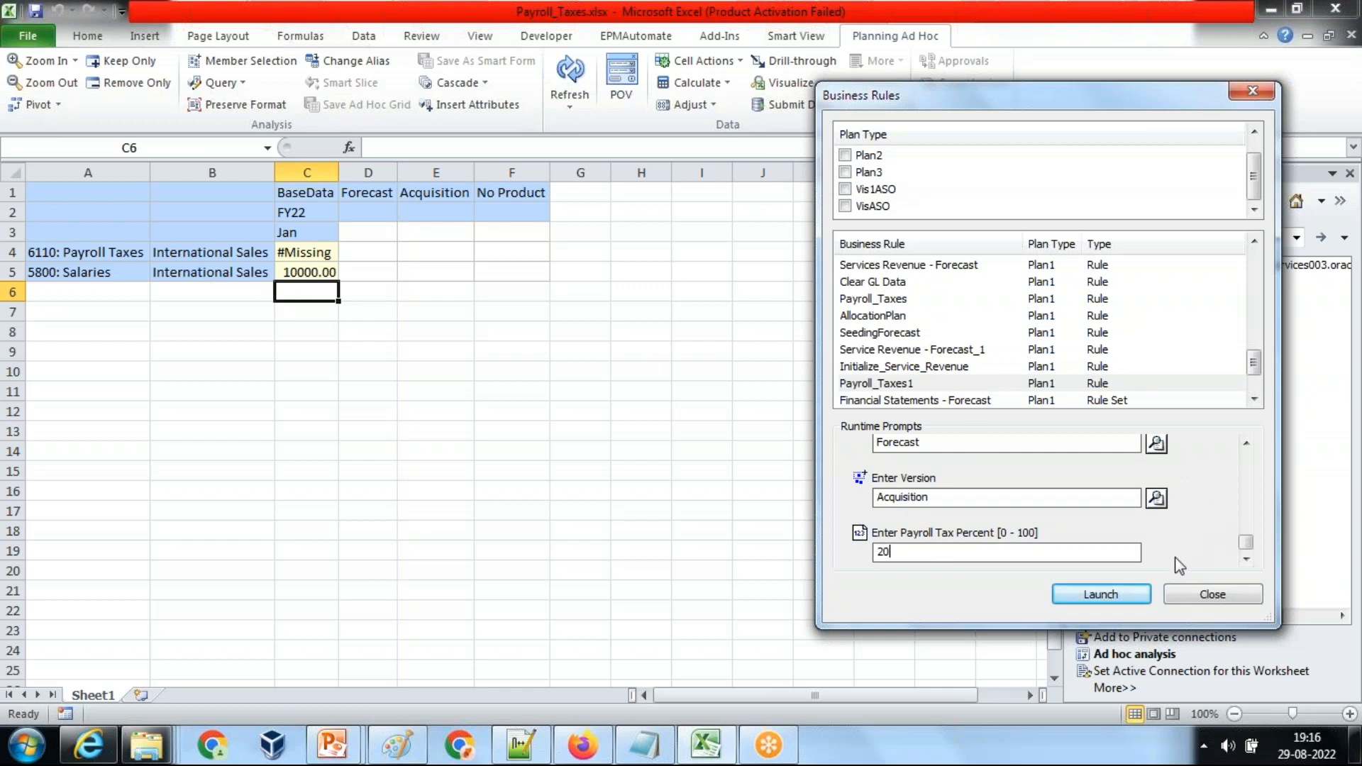
left_click(1144, 596)
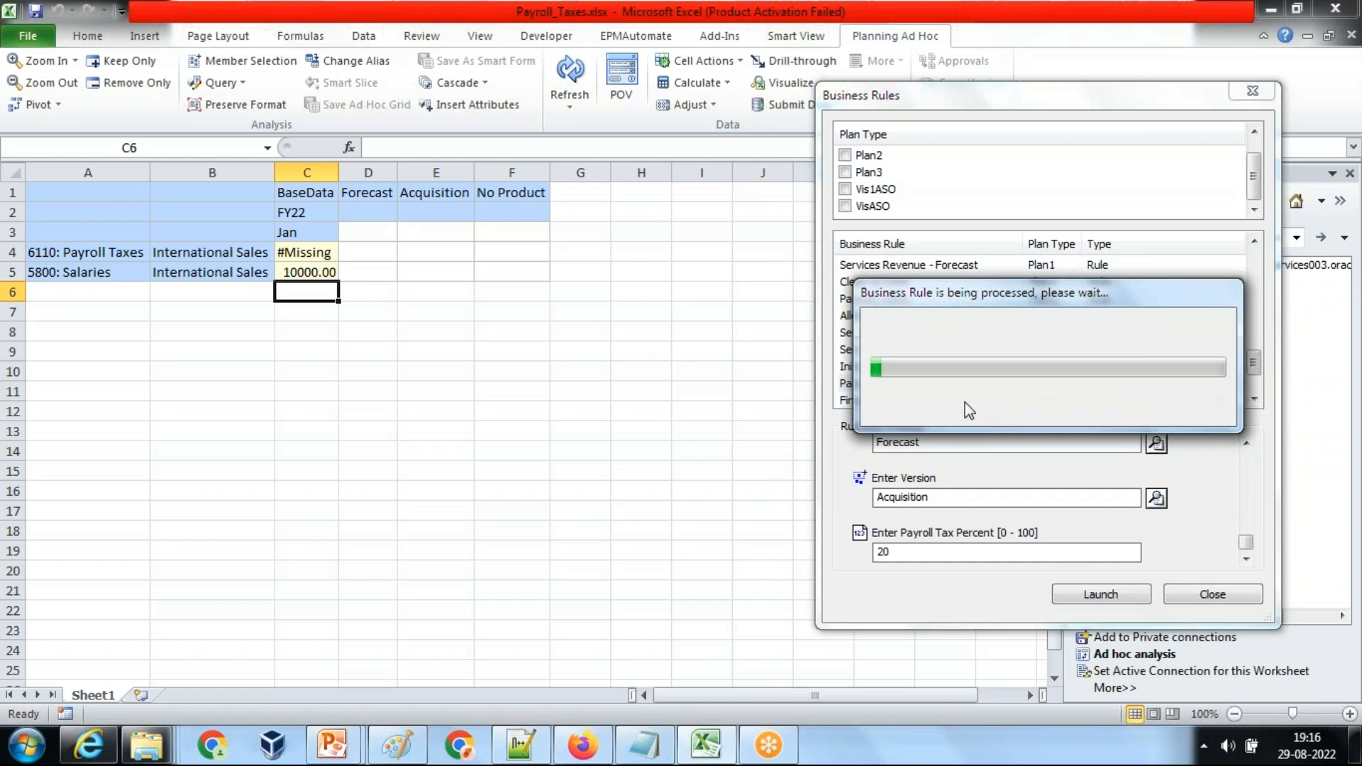
- Close the business rules list and refresh the ad hoc grid
left_click(788, 442)
left_click(1214, 595)
left_click_drag(533, 470, 533, 435)
left_click(569, 71)
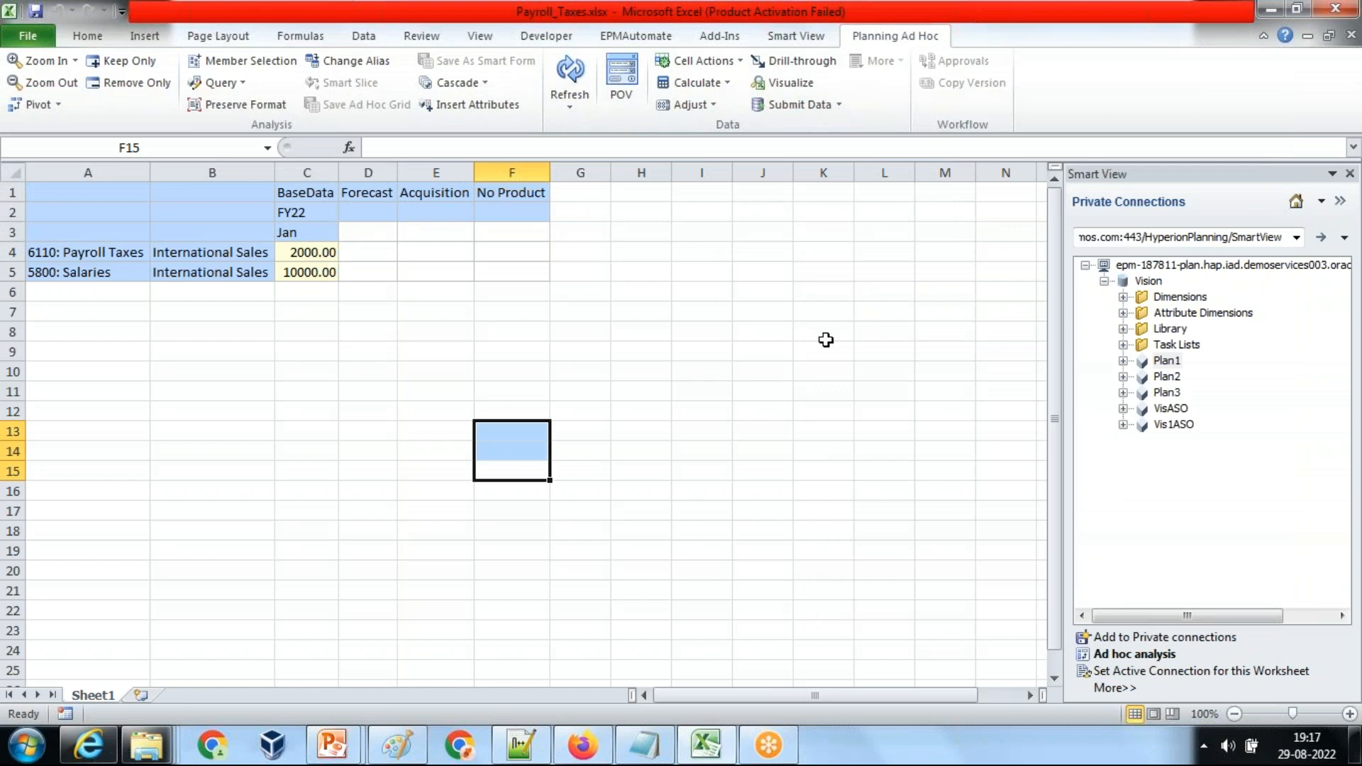
- Switch to EPM Cloud Planning in Firefox, open rule creation in Calculation Manager and maximize its window
left_click(583, 745)
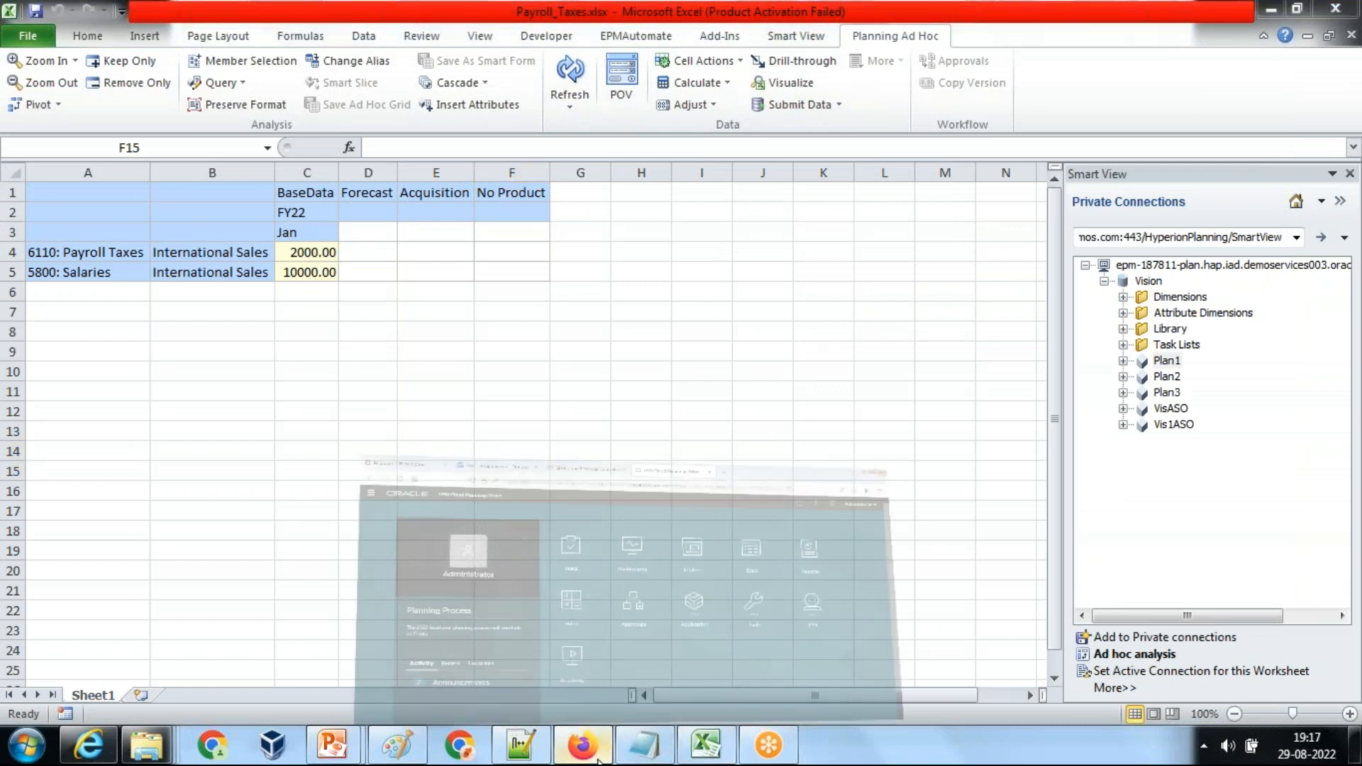
left_click(27, 105)
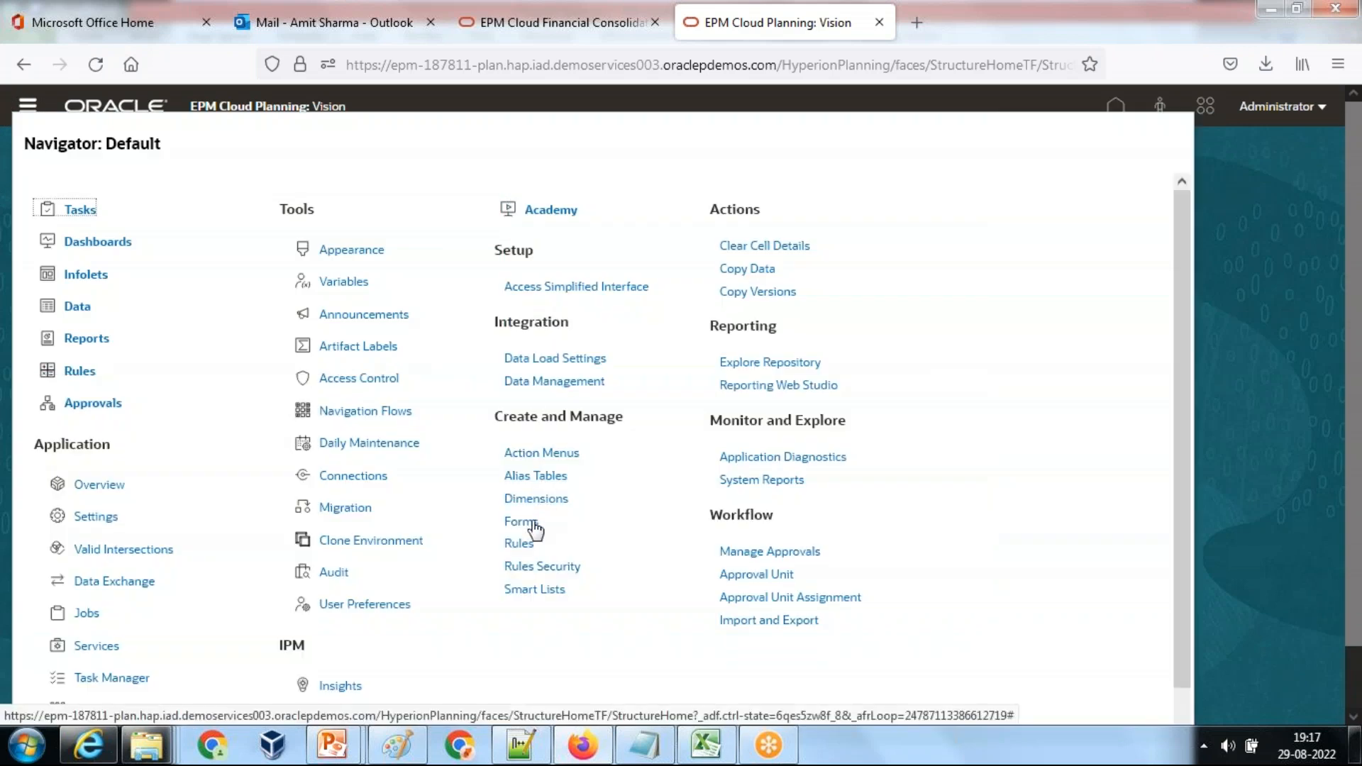
left_click(519, 544)
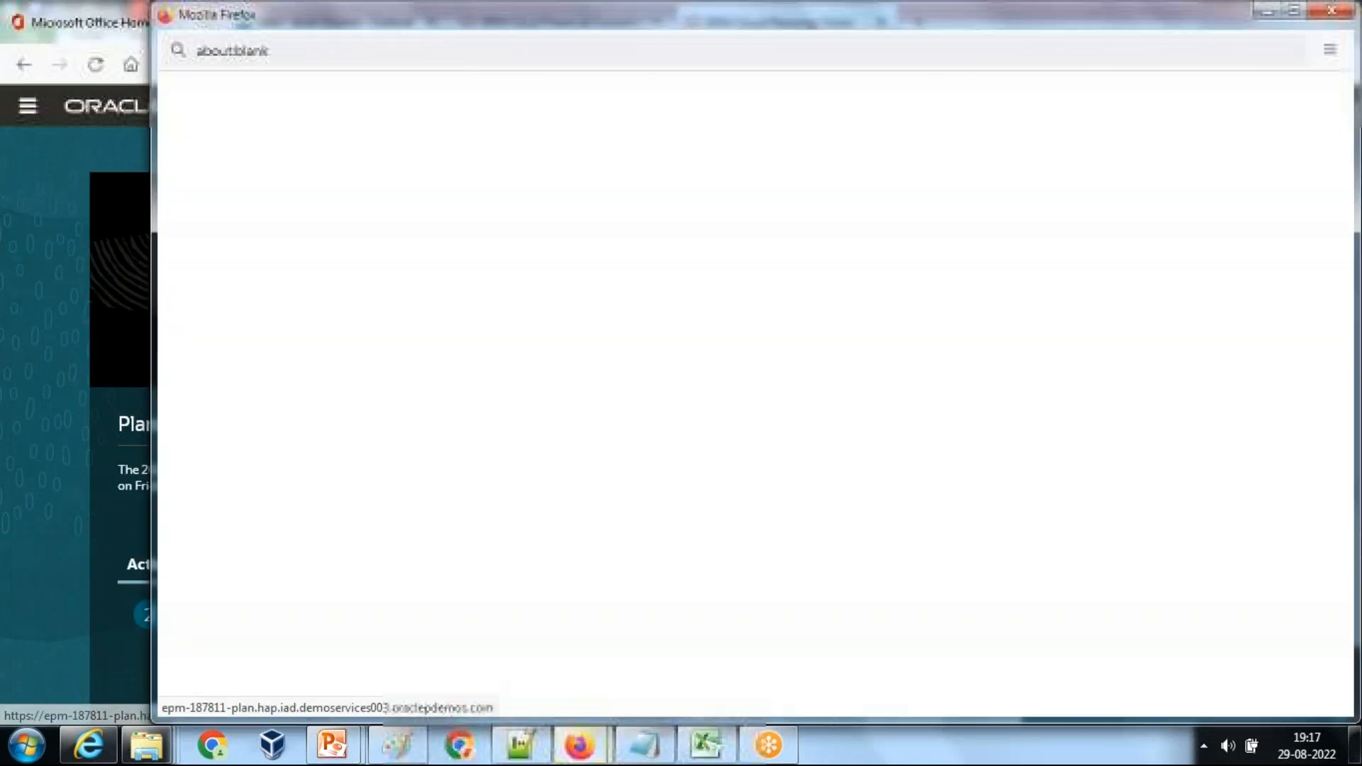
double_click(355, 21)
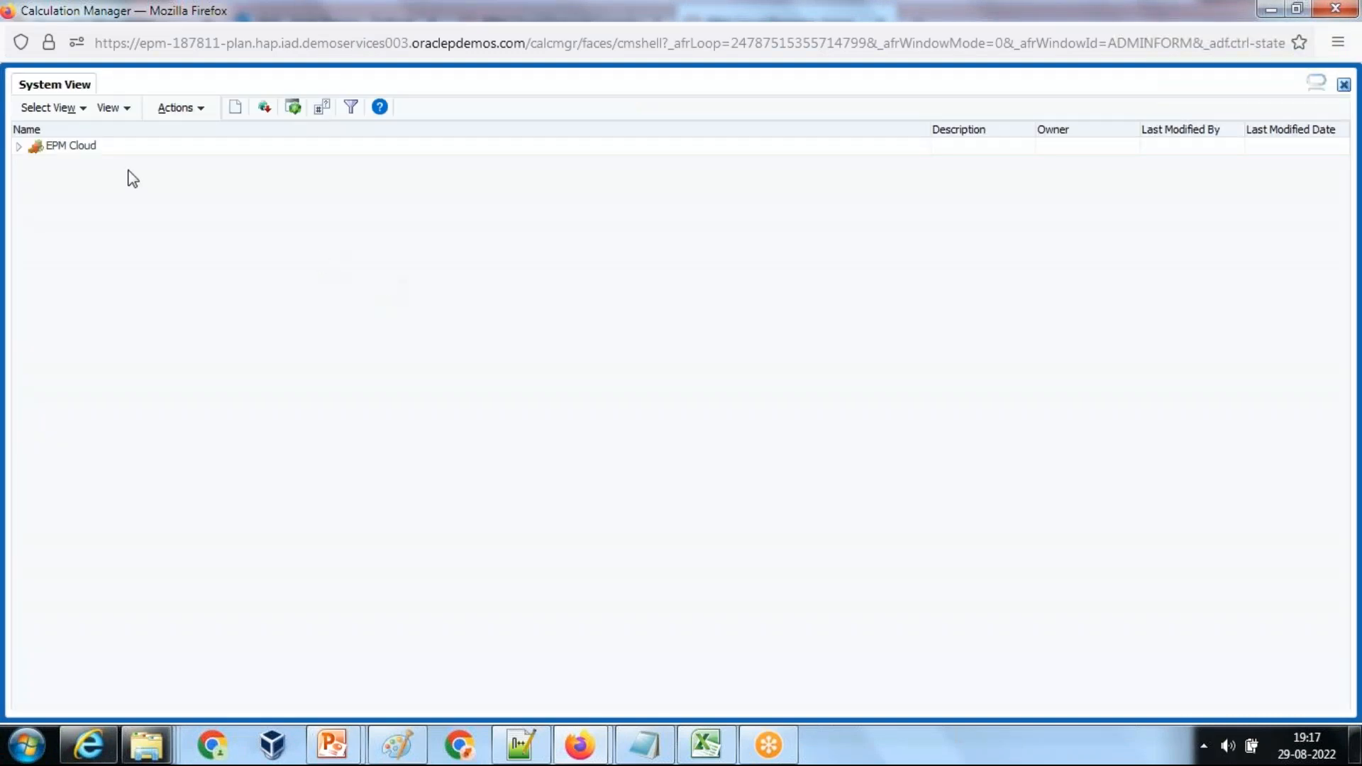
- Create a new rule named Calc_Payroll_Taxes in the Plan1 cube of the Vision application
left_click(19, 148)
left_click(34, 164)
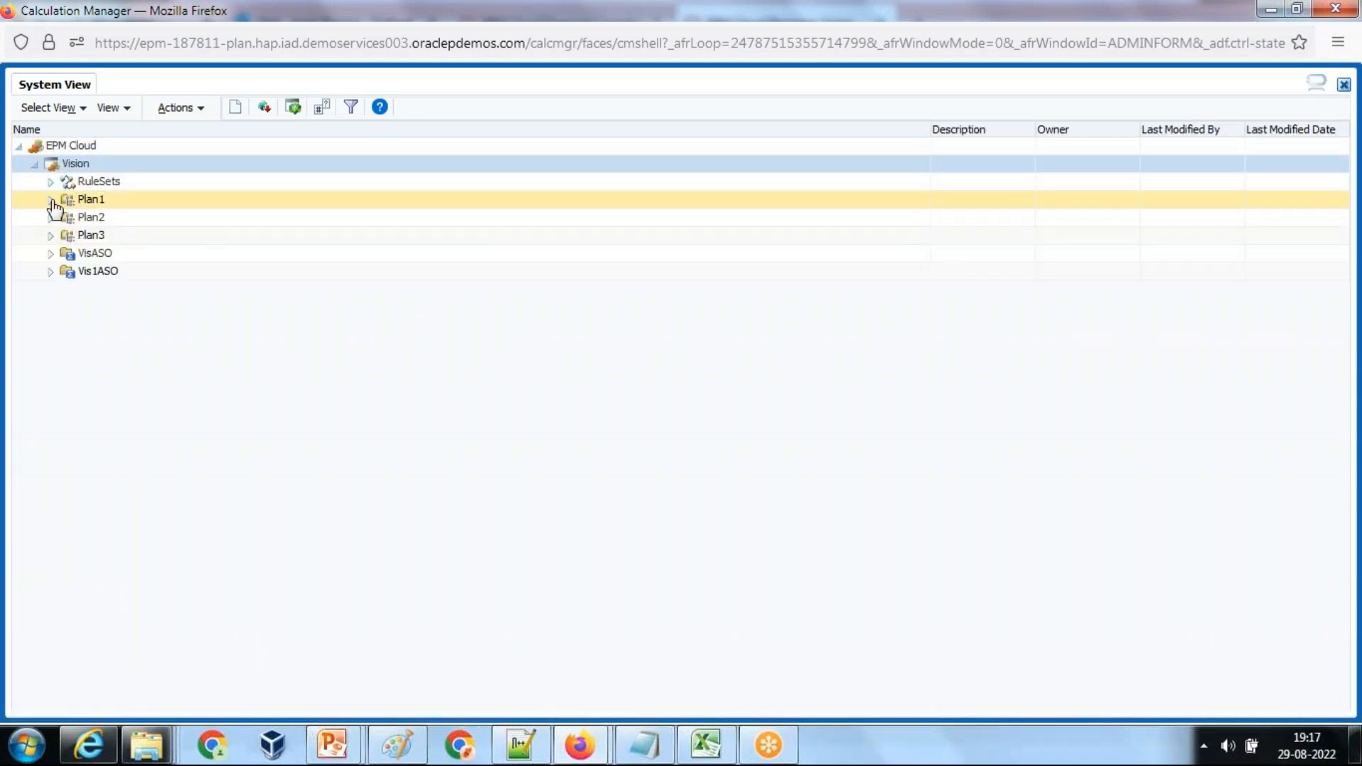
left_click(51, 200)
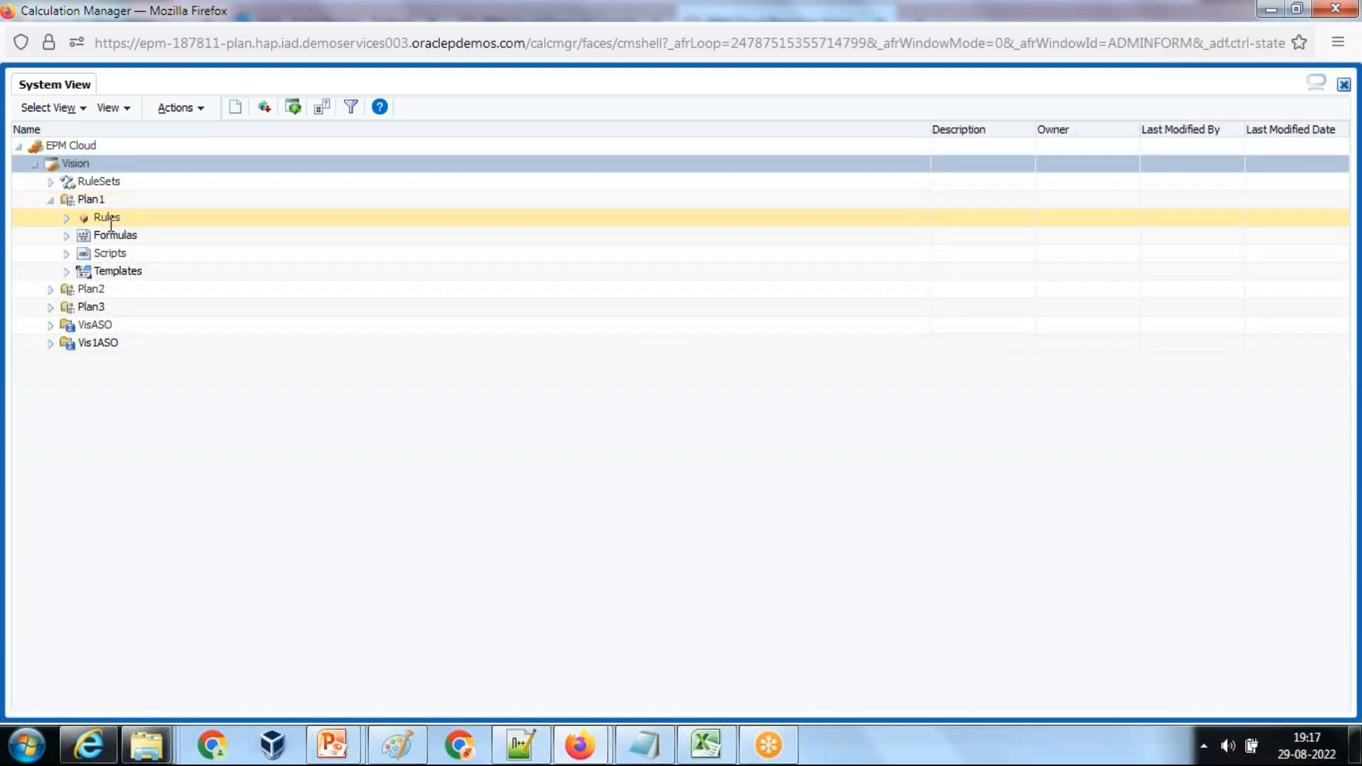
right_click(112, 218)
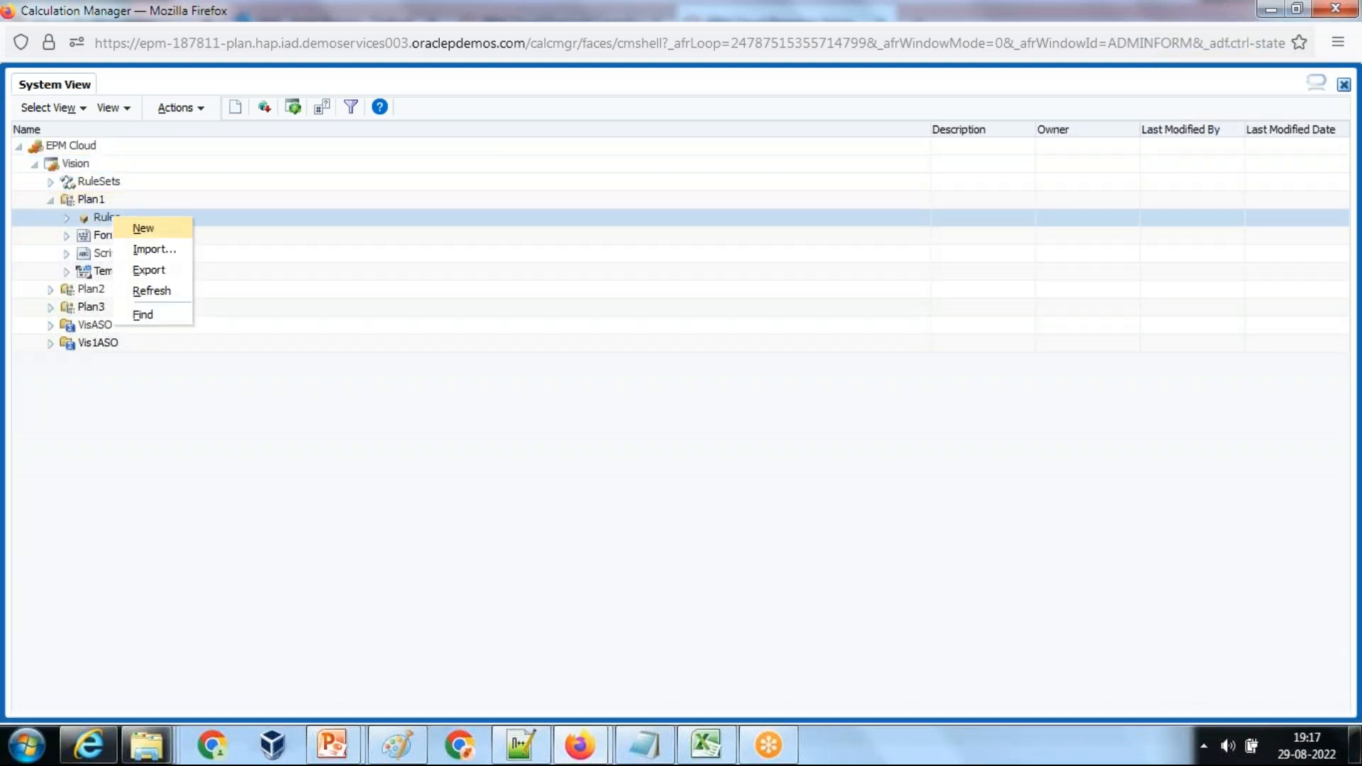
left_click(146, 229)
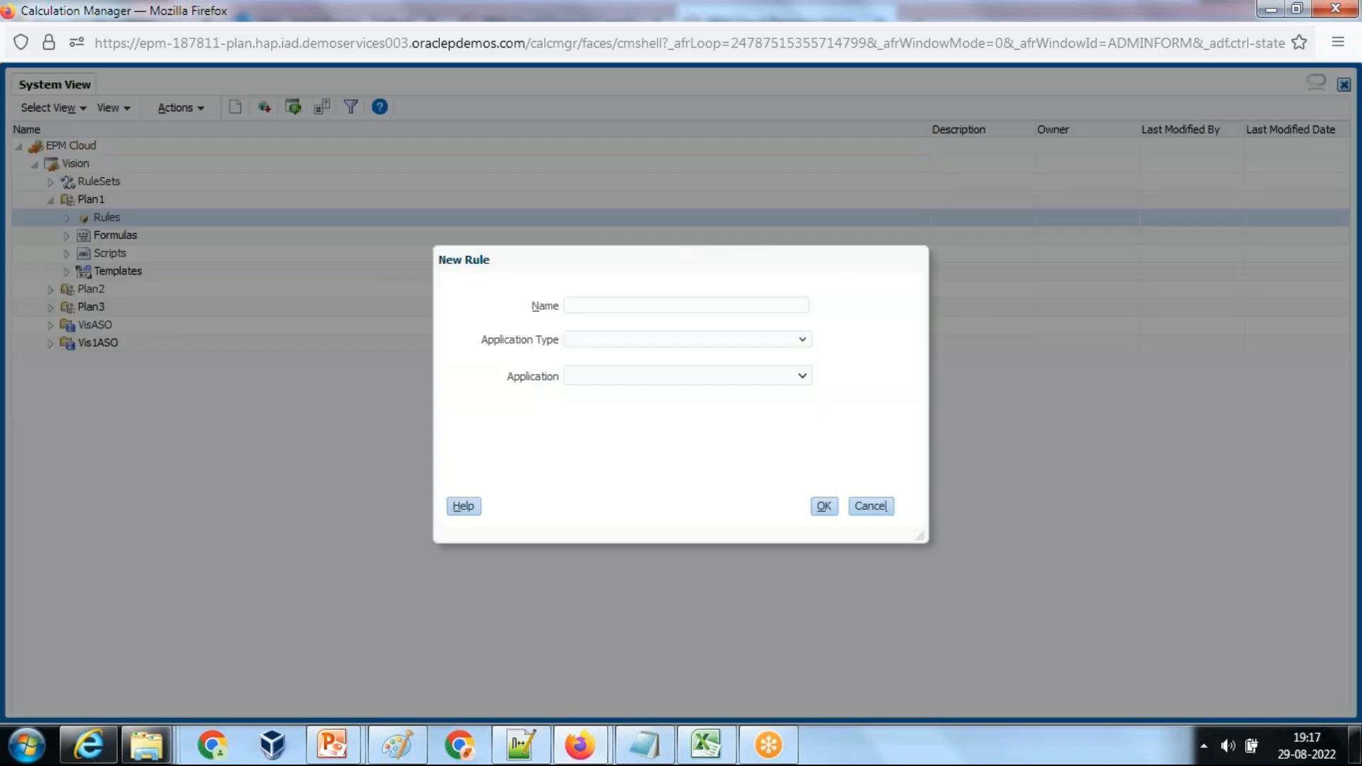
left_click(608, 306)
type("Calc")
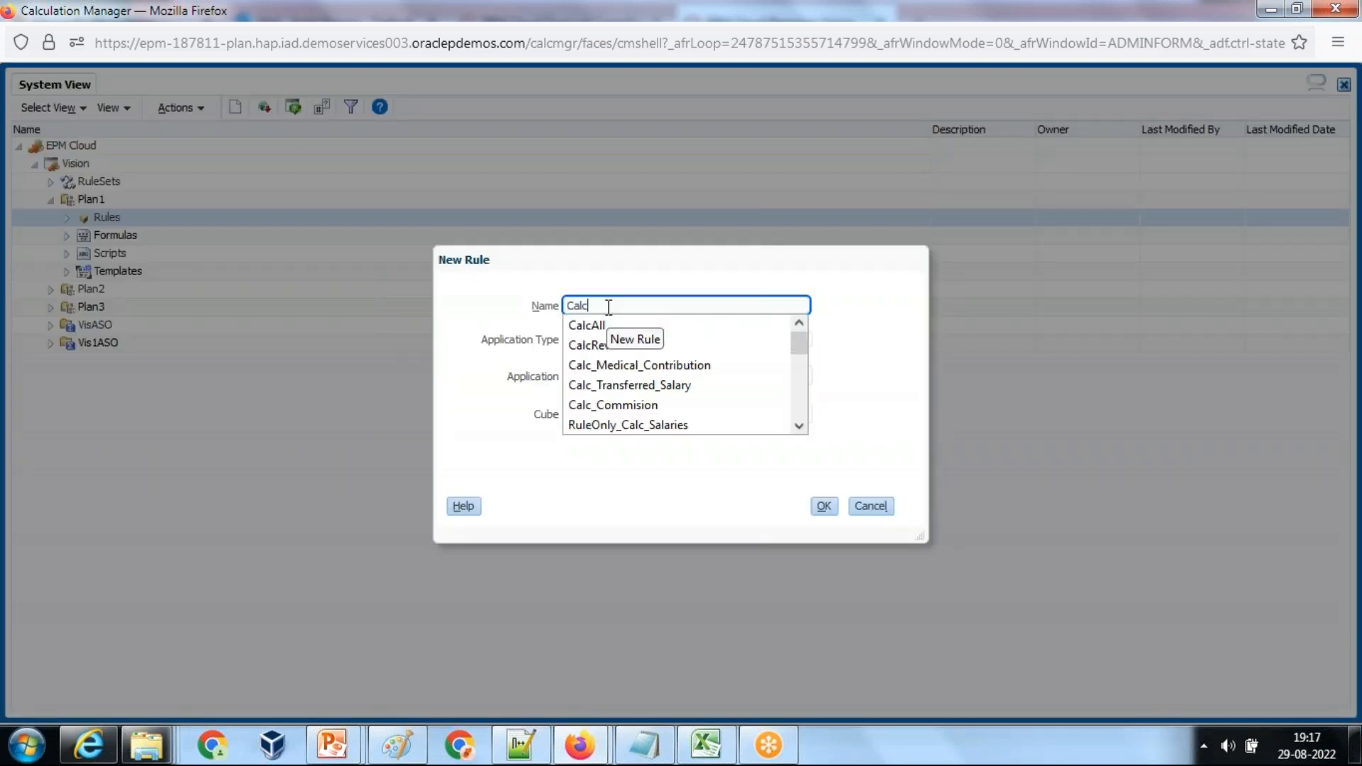
type("_Payroll_Taxes")
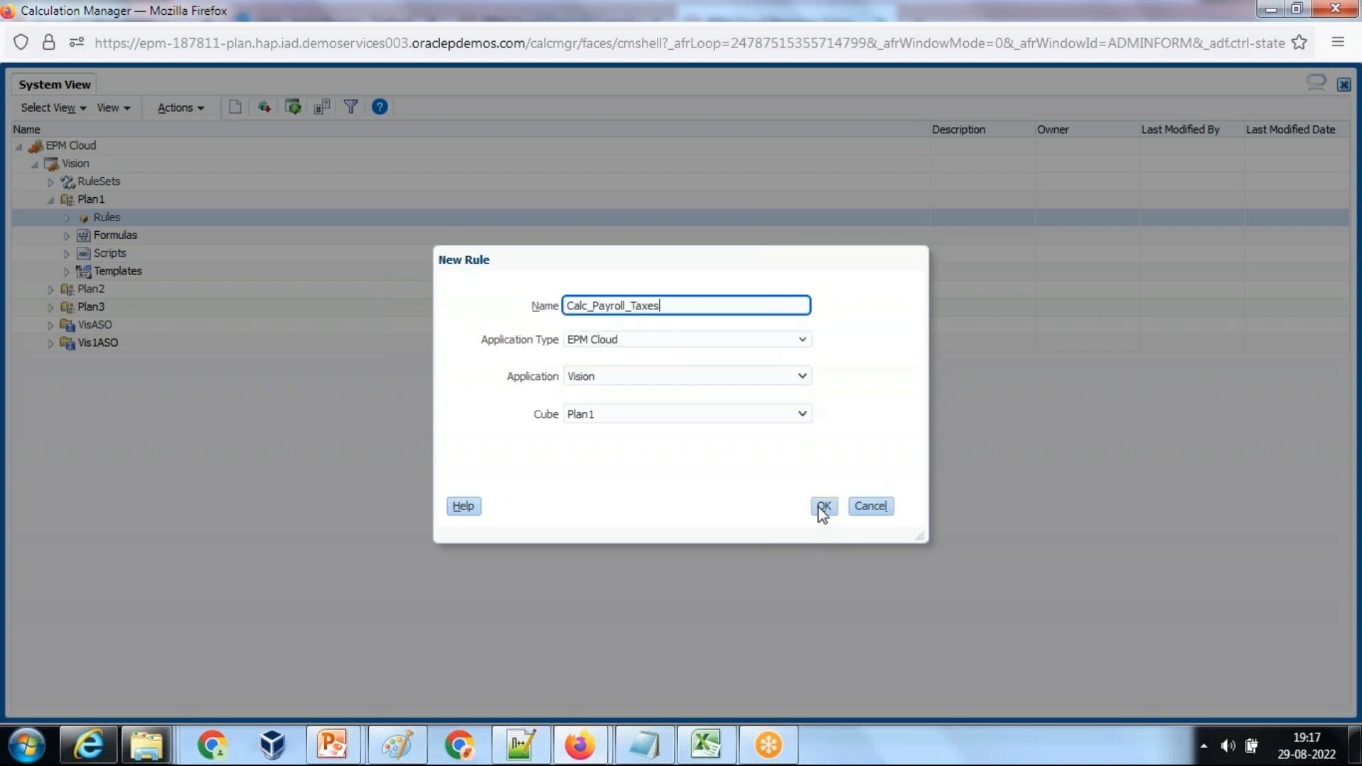
left_click(822, 506)
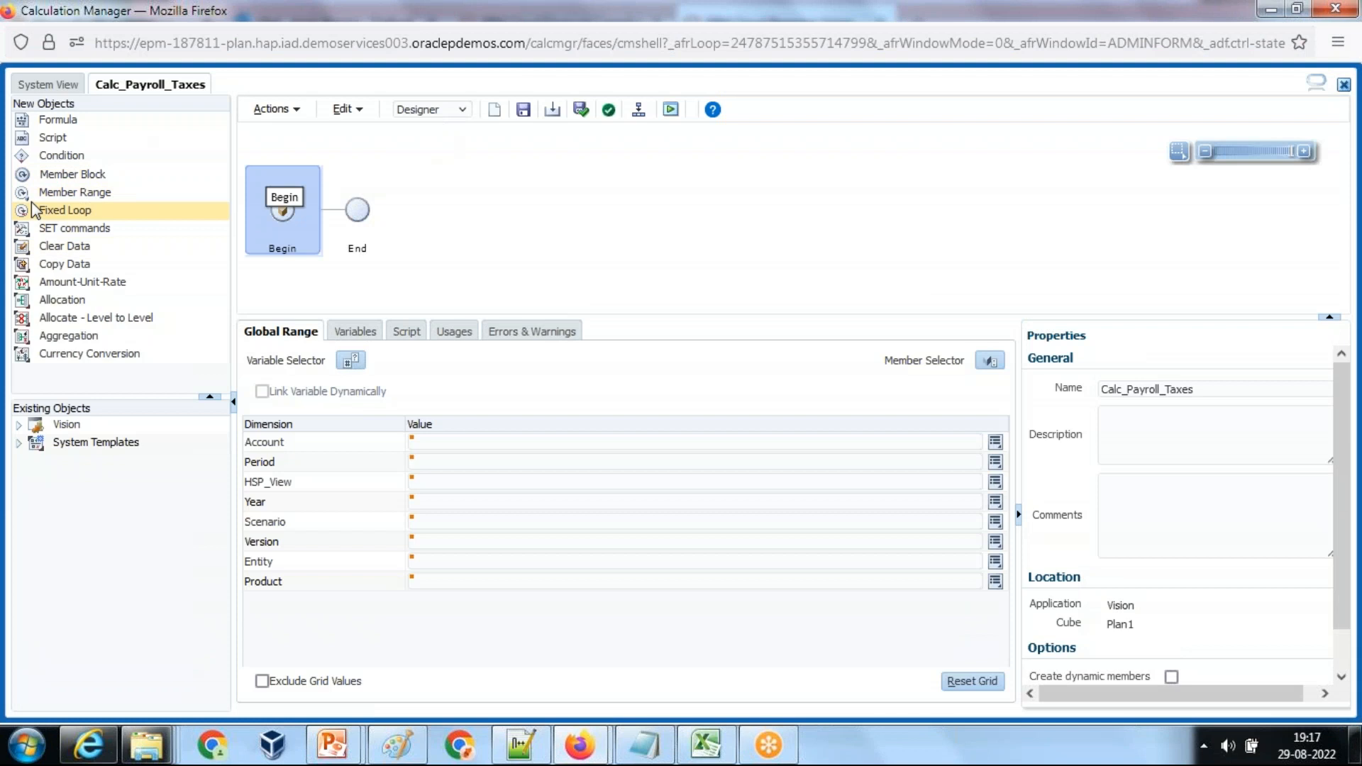
- Add a Member Range between Begin and End of the rule and select it
left_click_drag(71, 193, 338, 222)
left_click(359, 215)
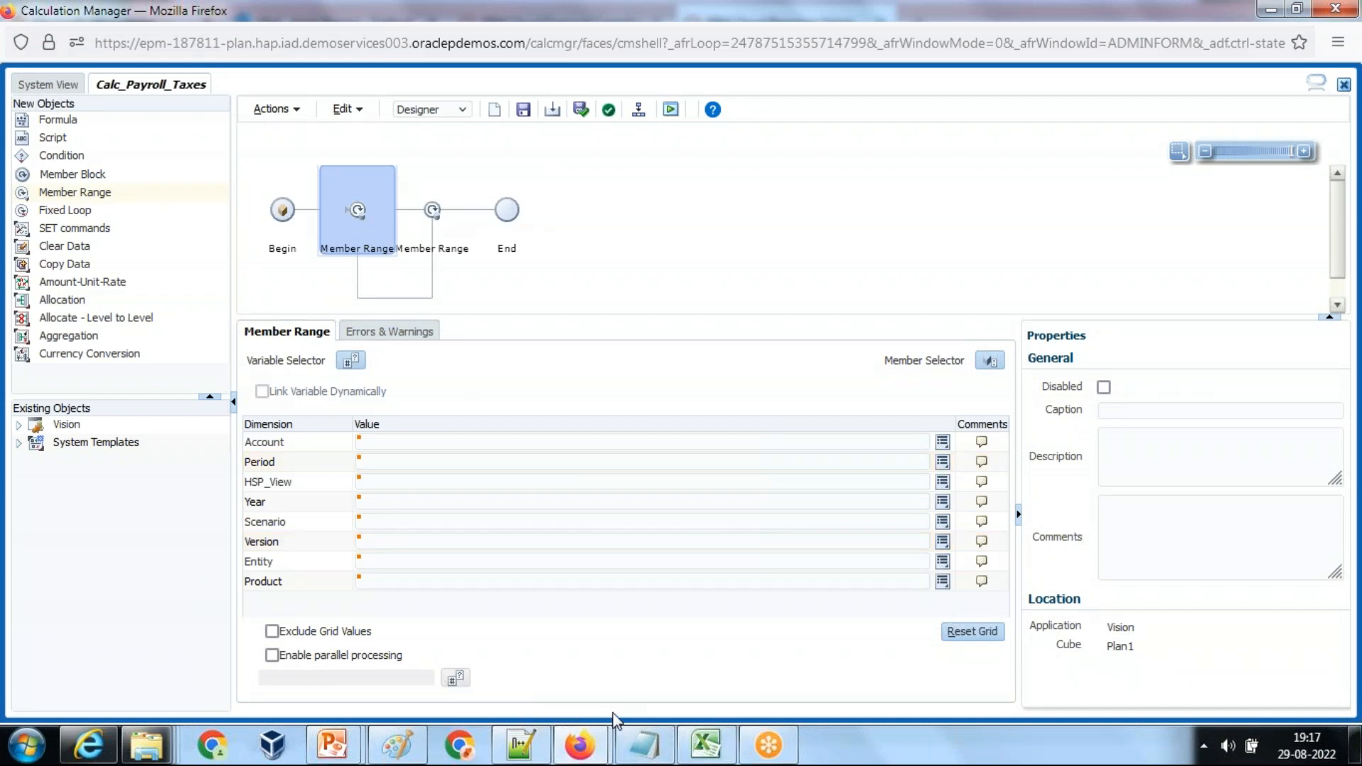
- Switch to the EPM Cloud Planning home window and open the application's user variables
mouse_move(579, 745)
left_click(525, 608)
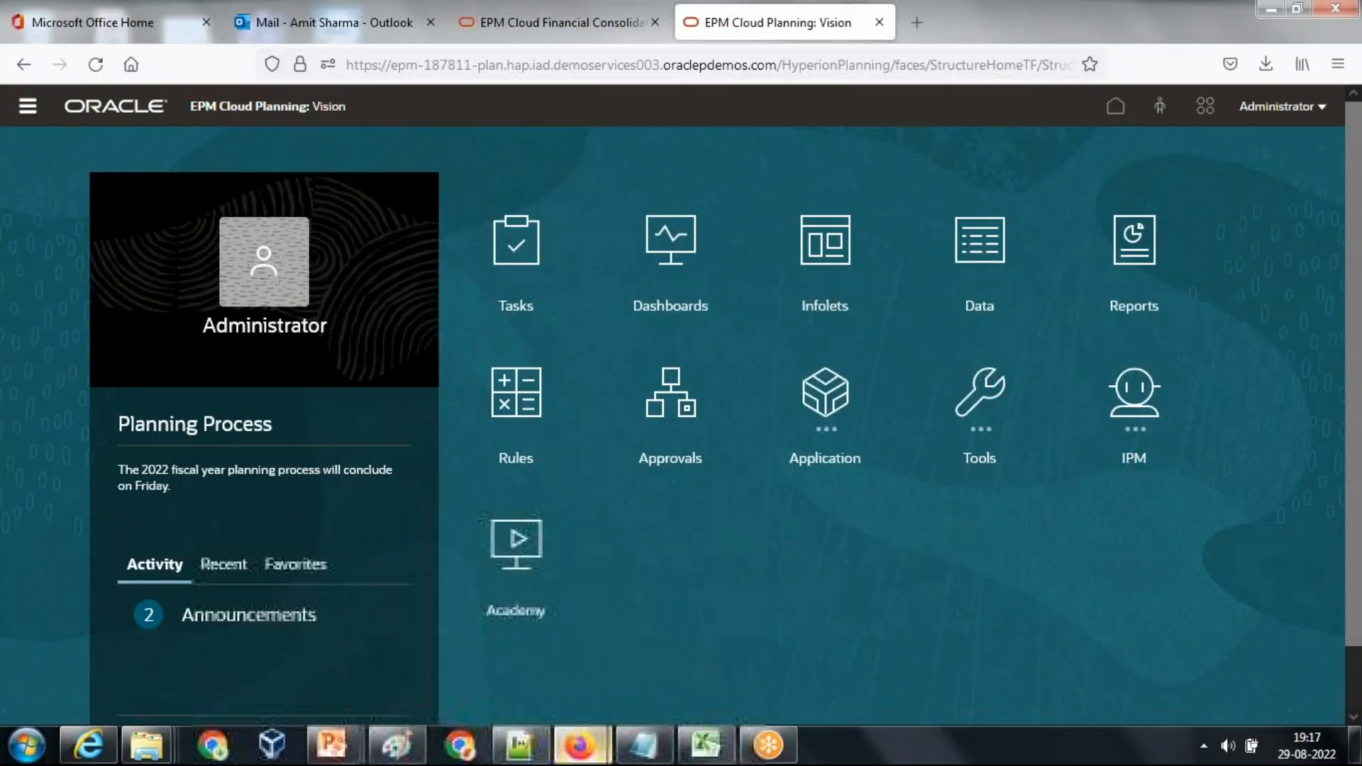
left_click(980, 459)
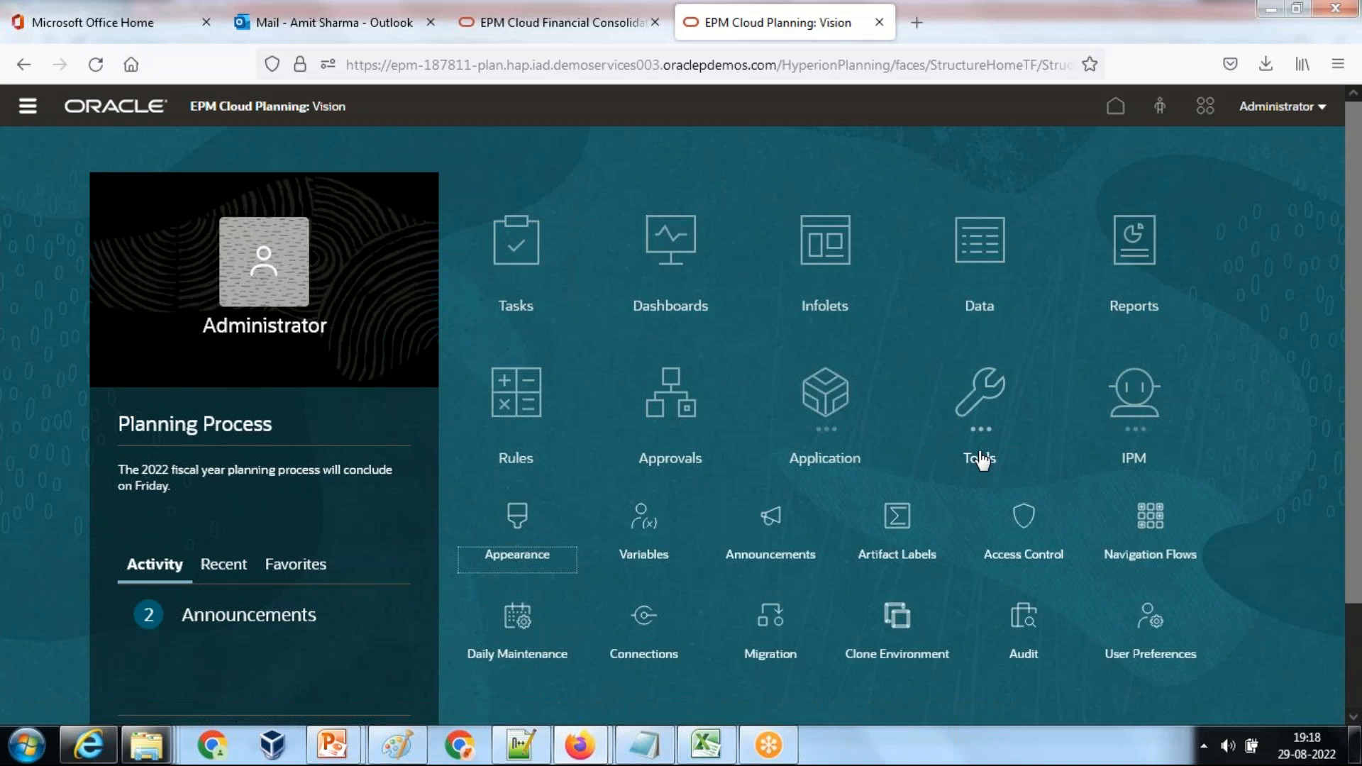
left_click(642, 552)
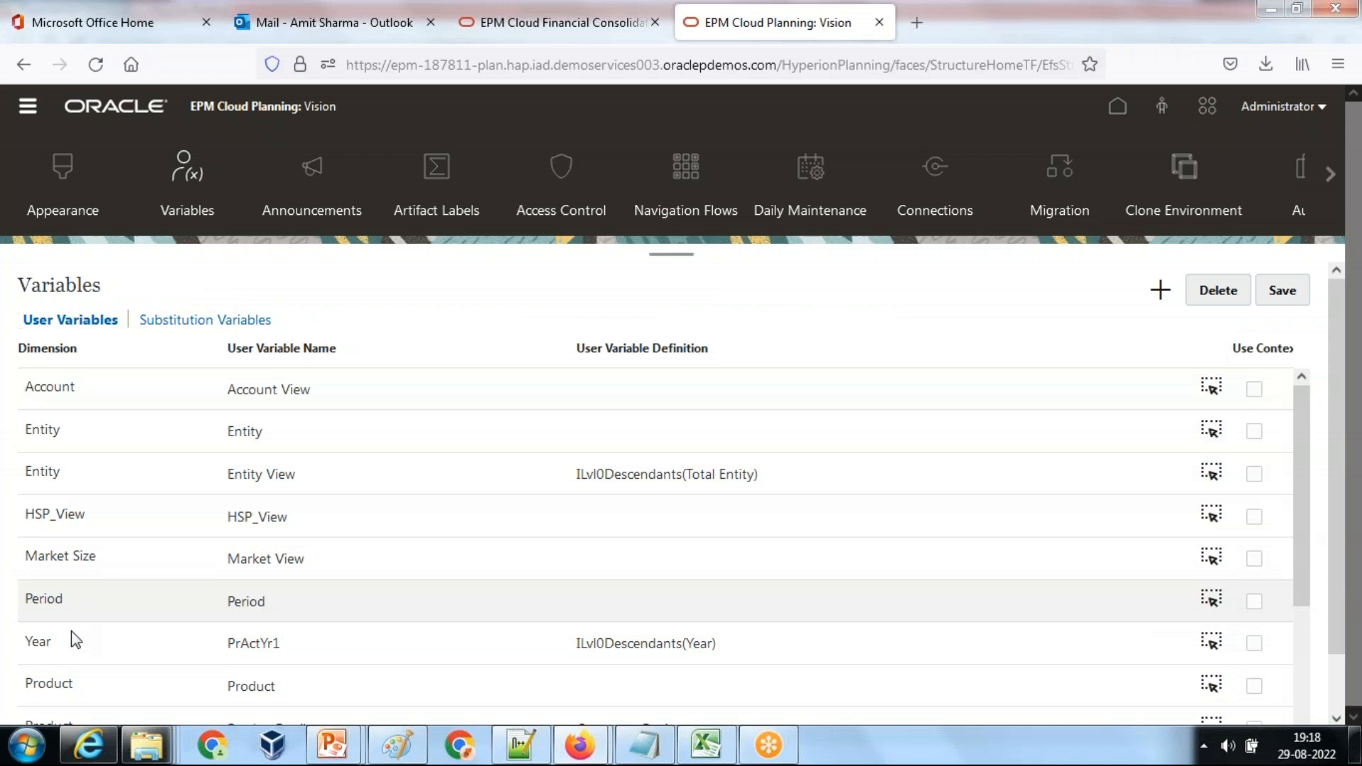
- Copy the Entity View user variable name and note it in a new Notepad file as "User Variable : Entity View"
left_click_drag(232, 483, 217, 482)
key("ctrl+c")
left_click(17, 753)
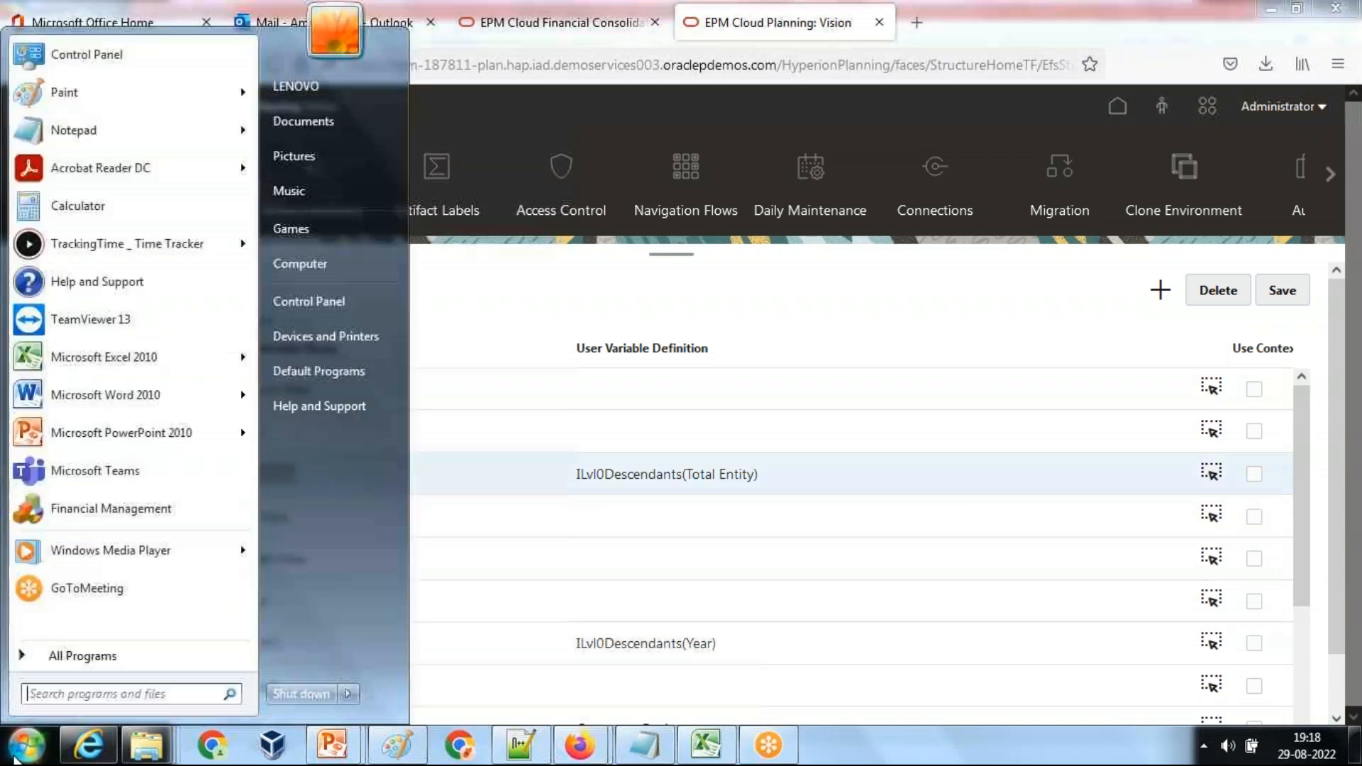
type("notepad")
key("Return")
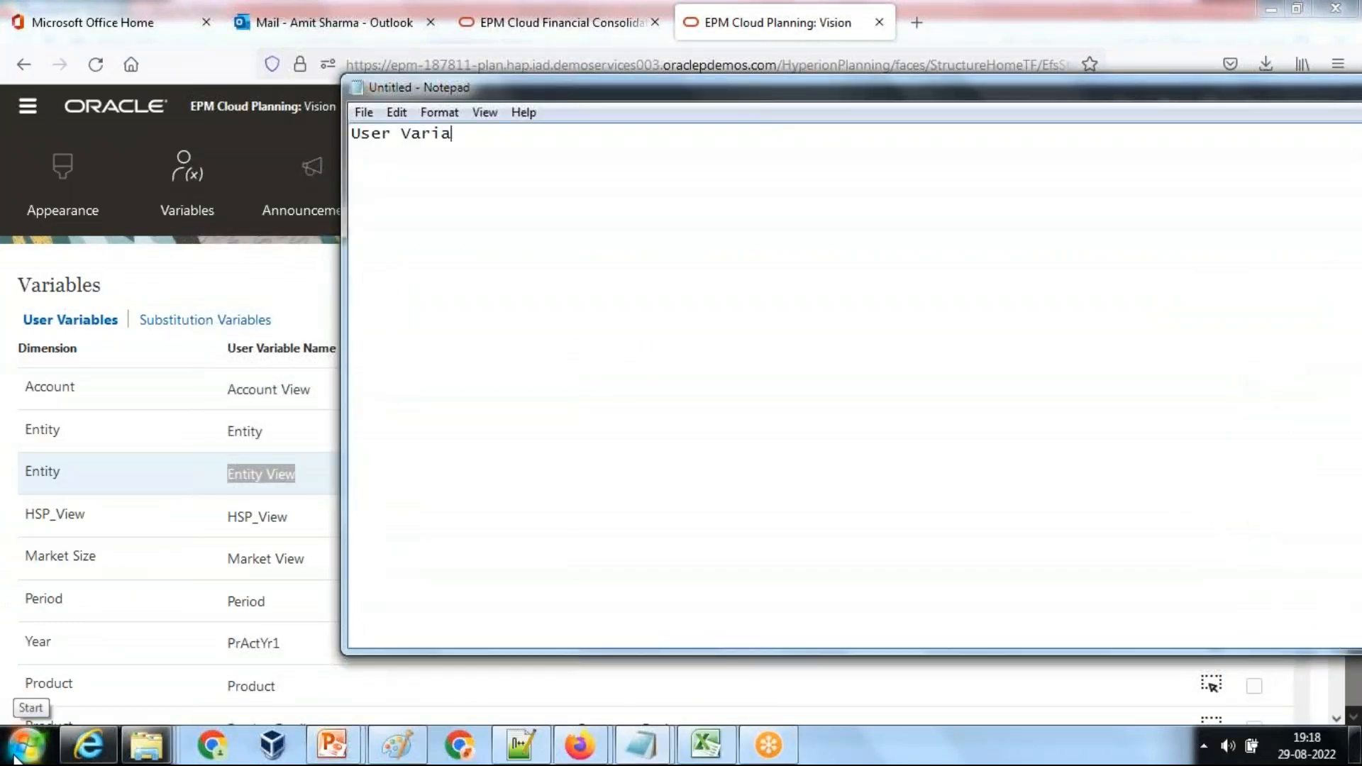
type("User Variable :")
key("Return")
key("Return")
key("ctrl+v")
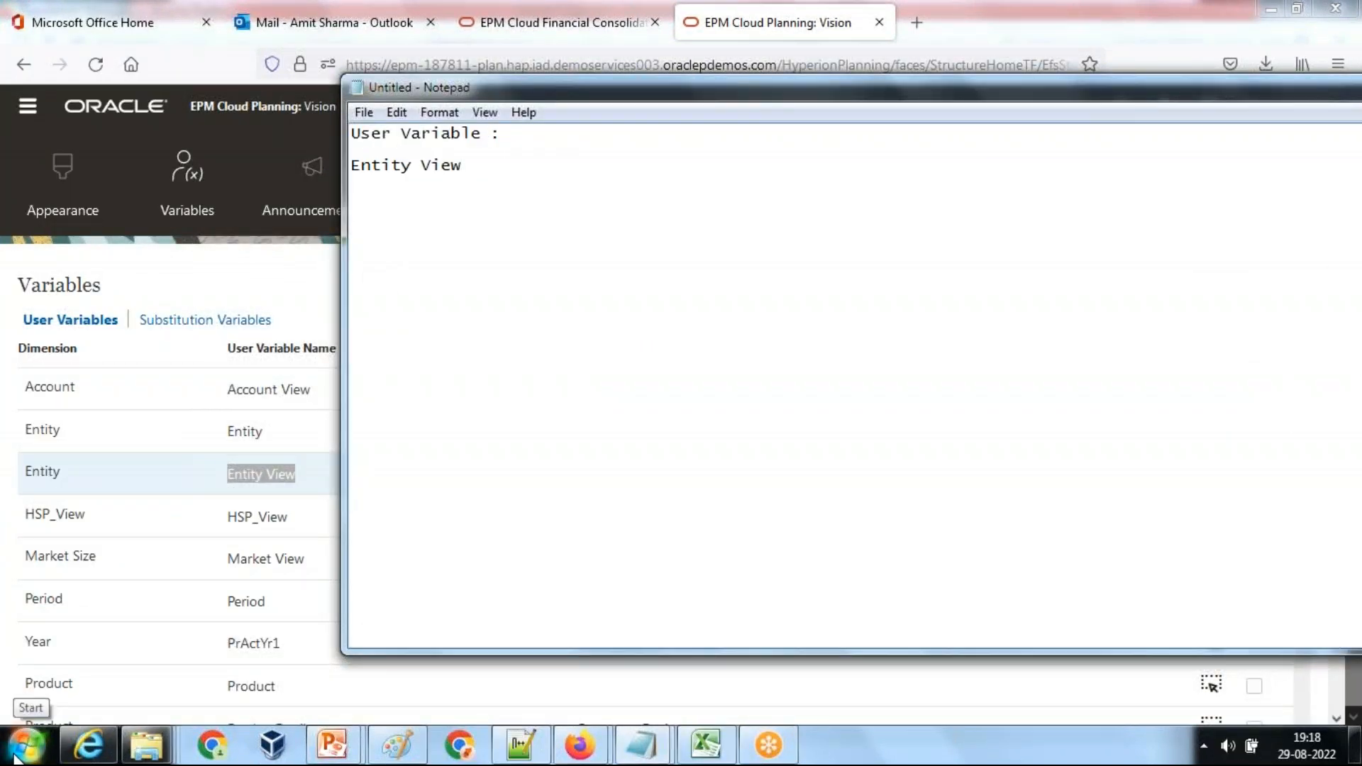
key("BackSpace")
key("BackSpace")
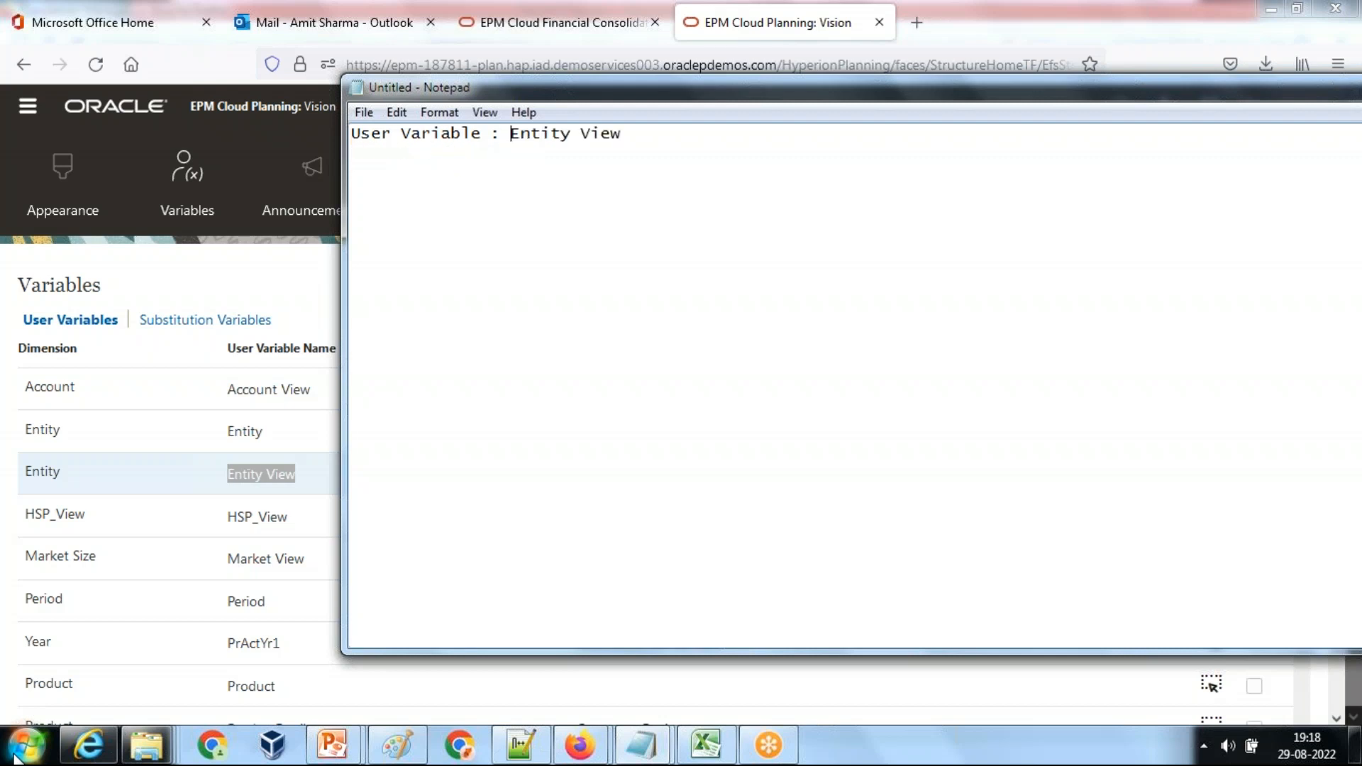
- Return to EPM Cloud Planning in Firefox and open the User Variables section of the user preferences
left_click(580, 745)
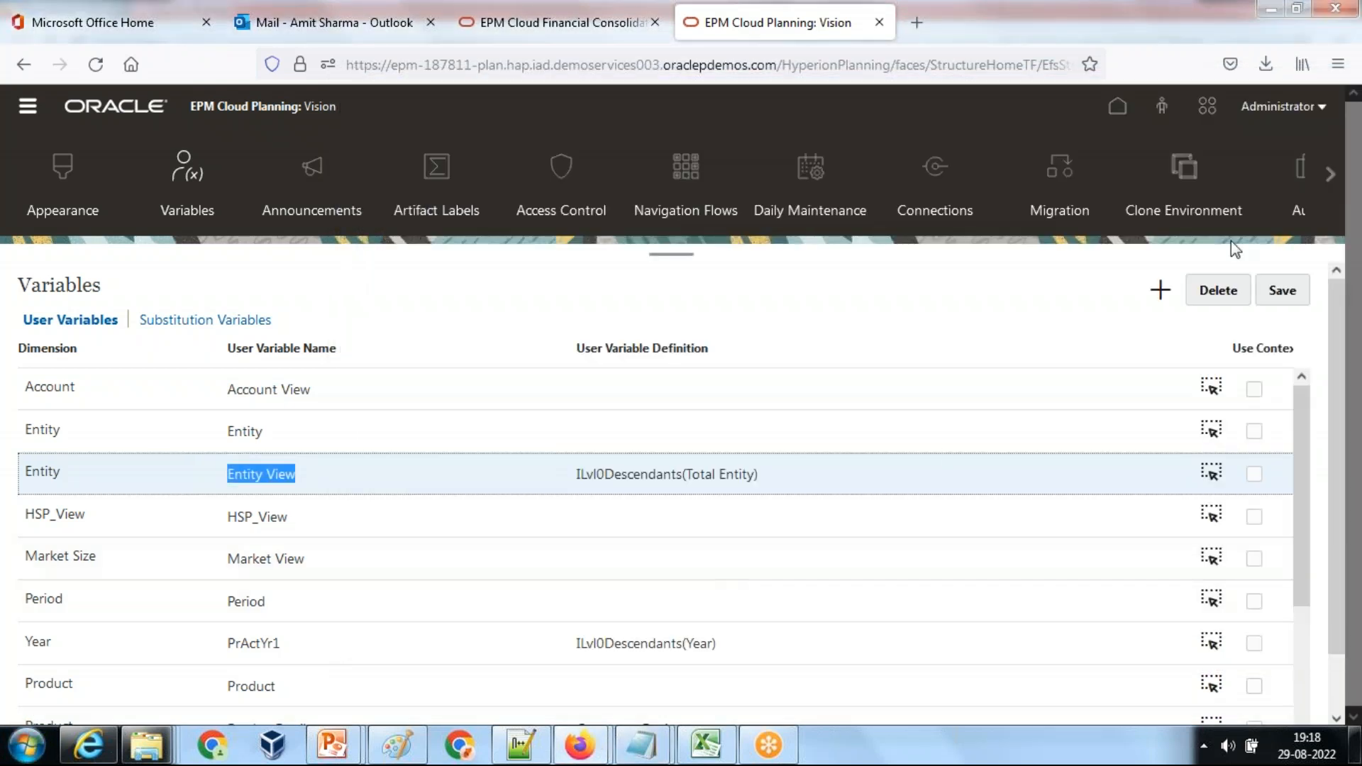
left_click(1330, 174)
left_click(110, 213)
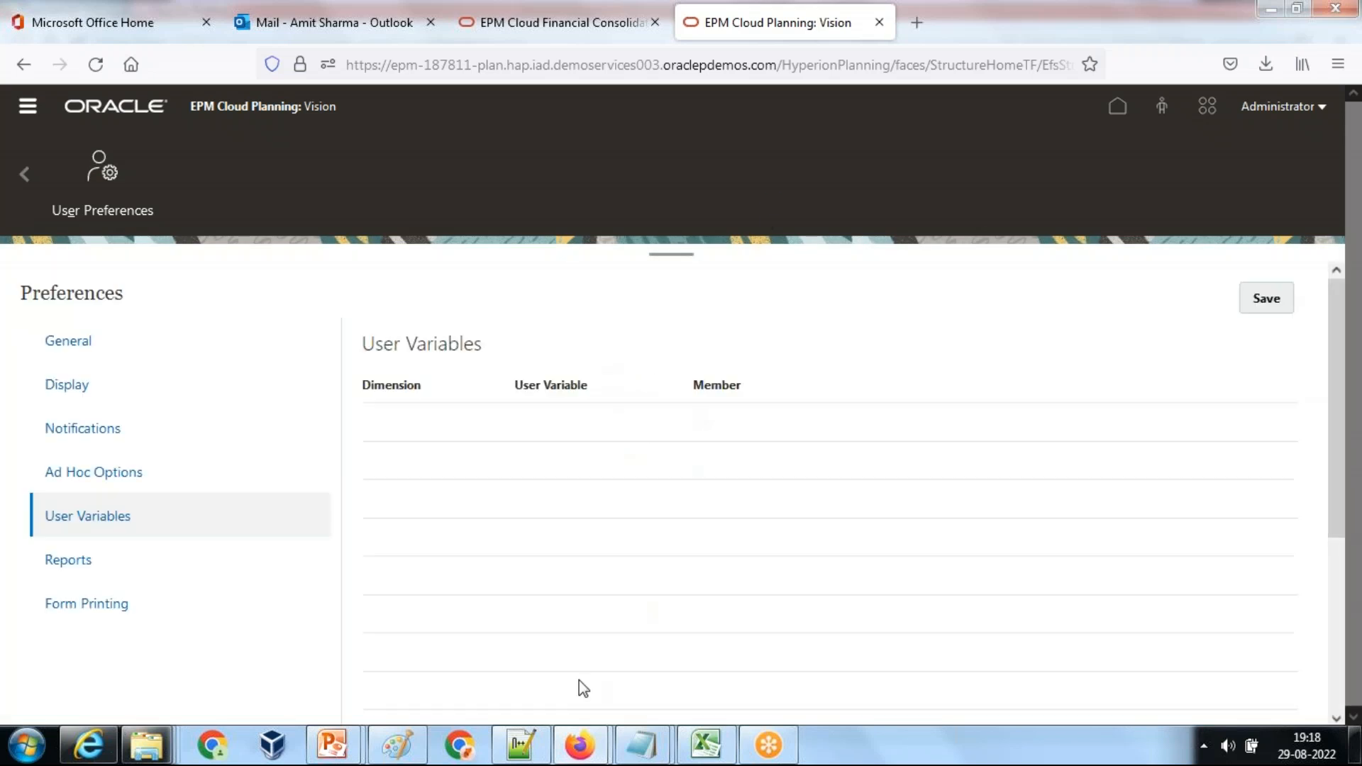
- Check the entity member in the Payroll Taxes row of the Excel grid, and return to the user variable preferences
left_click(723, 749)
left_click(362, 278)
left_click(220, 256)
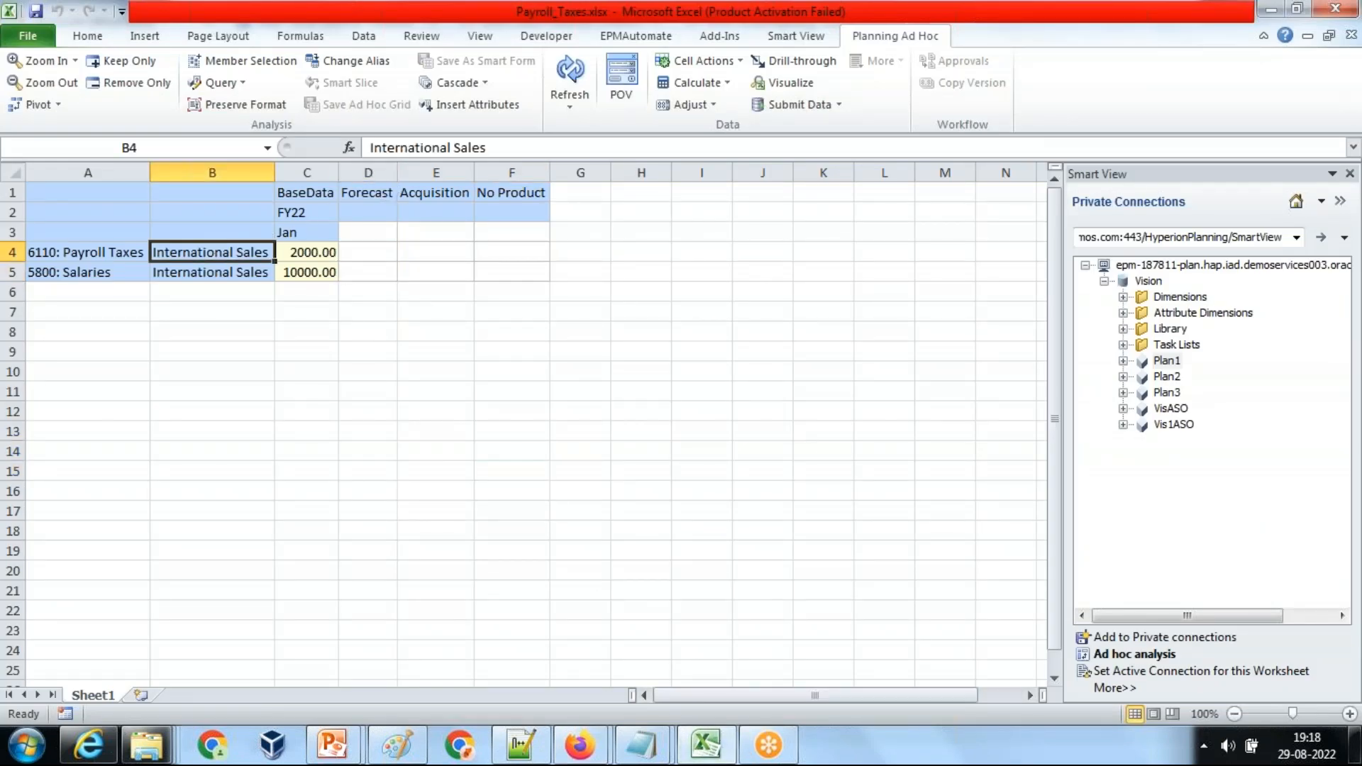
left_click(473, 147)
key("alt+Tab")
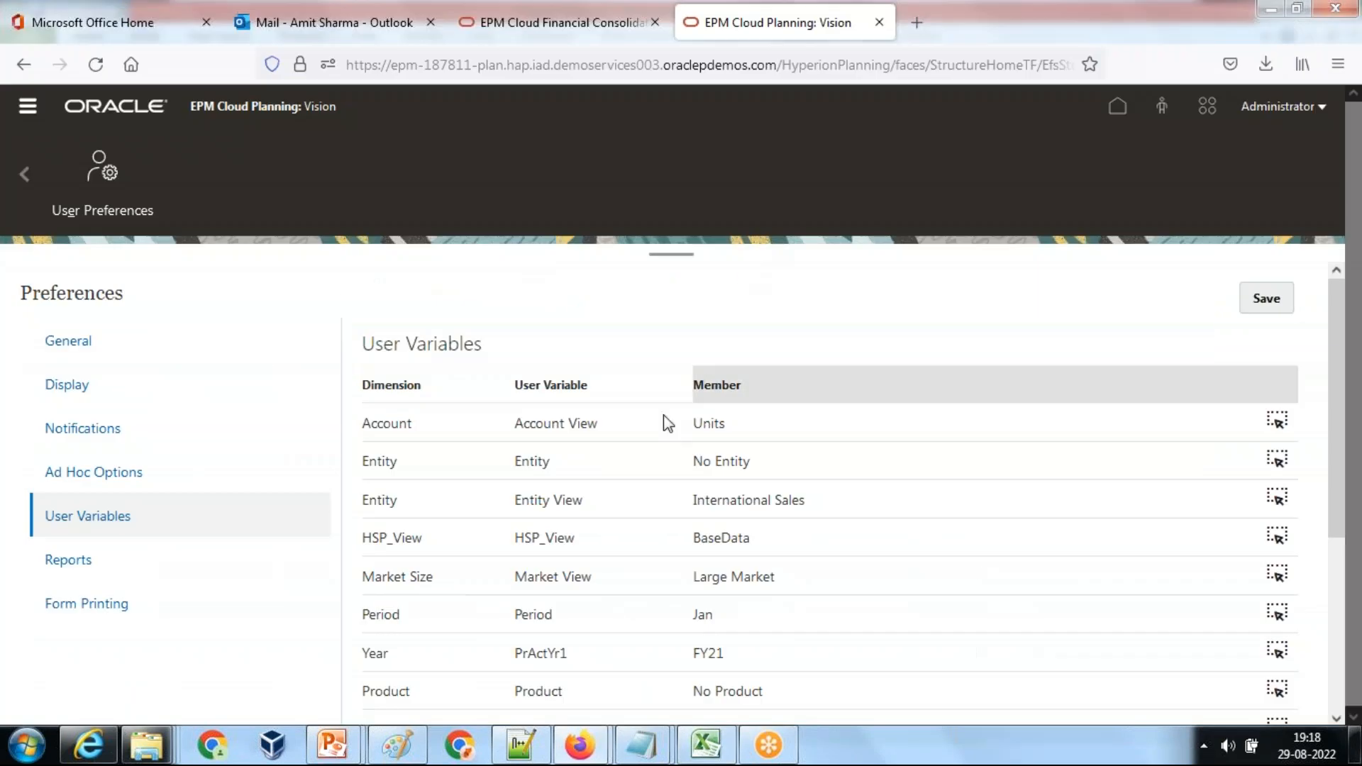
- Copy the Entity View variable's member, International Sales, and append it in parentheses to the user variable note in Notepad
left_click_drag(807, 503, 674, 508)
key("ctrl+c")
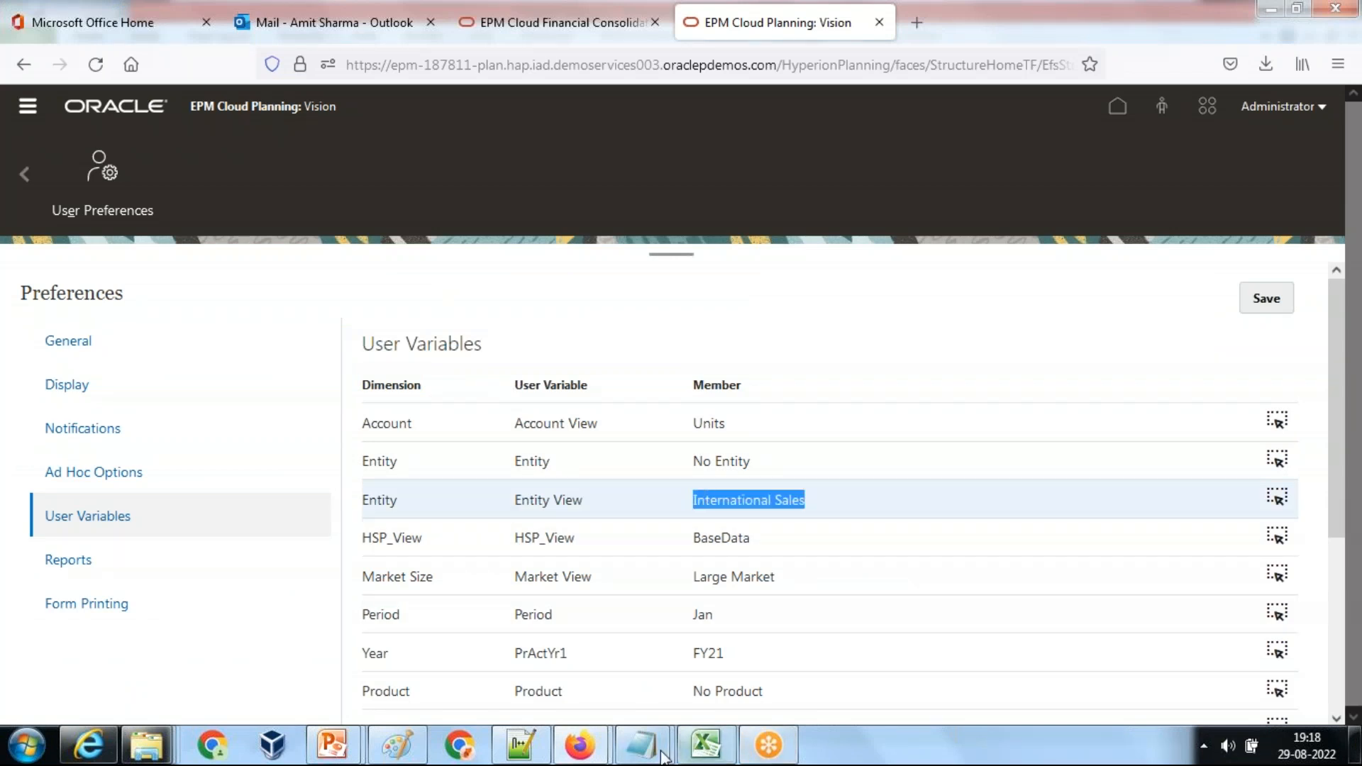
mouse_move(668, 753)
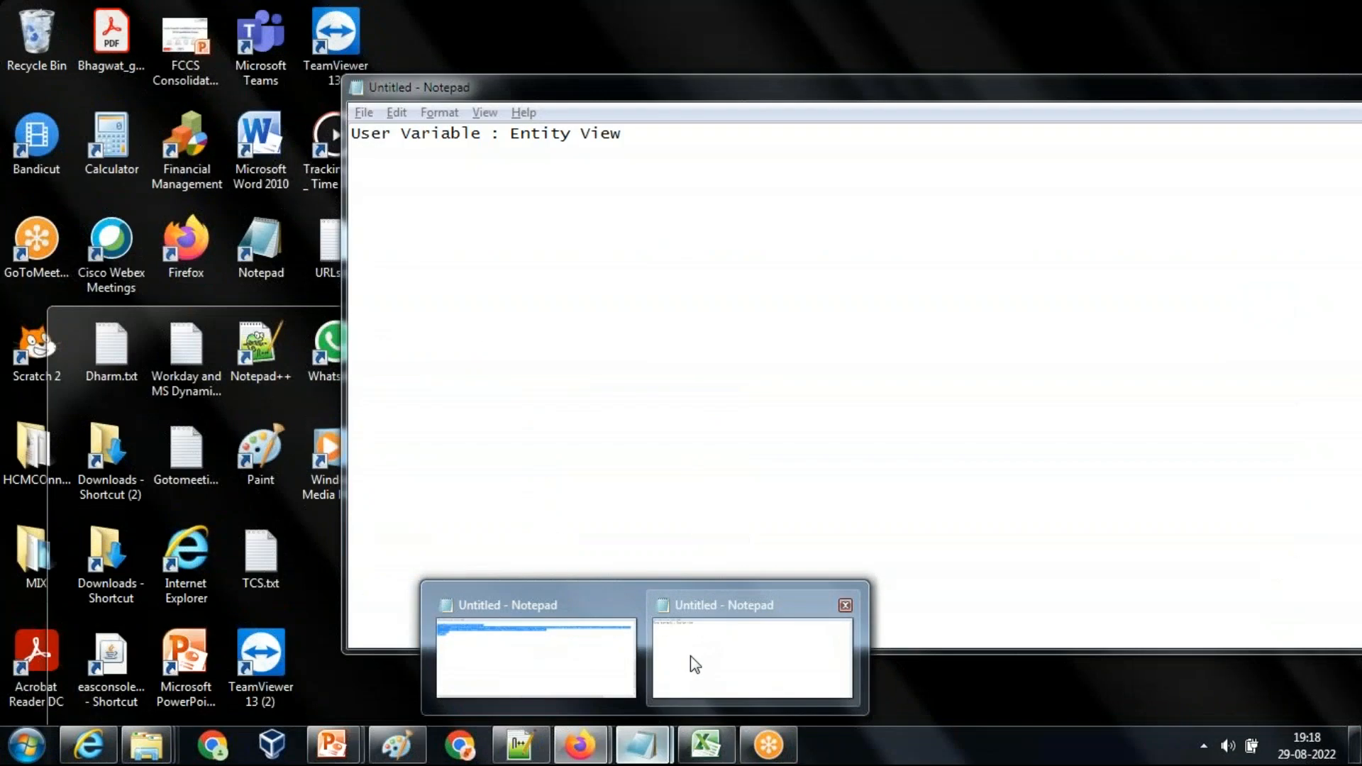
left_click(691, 656)
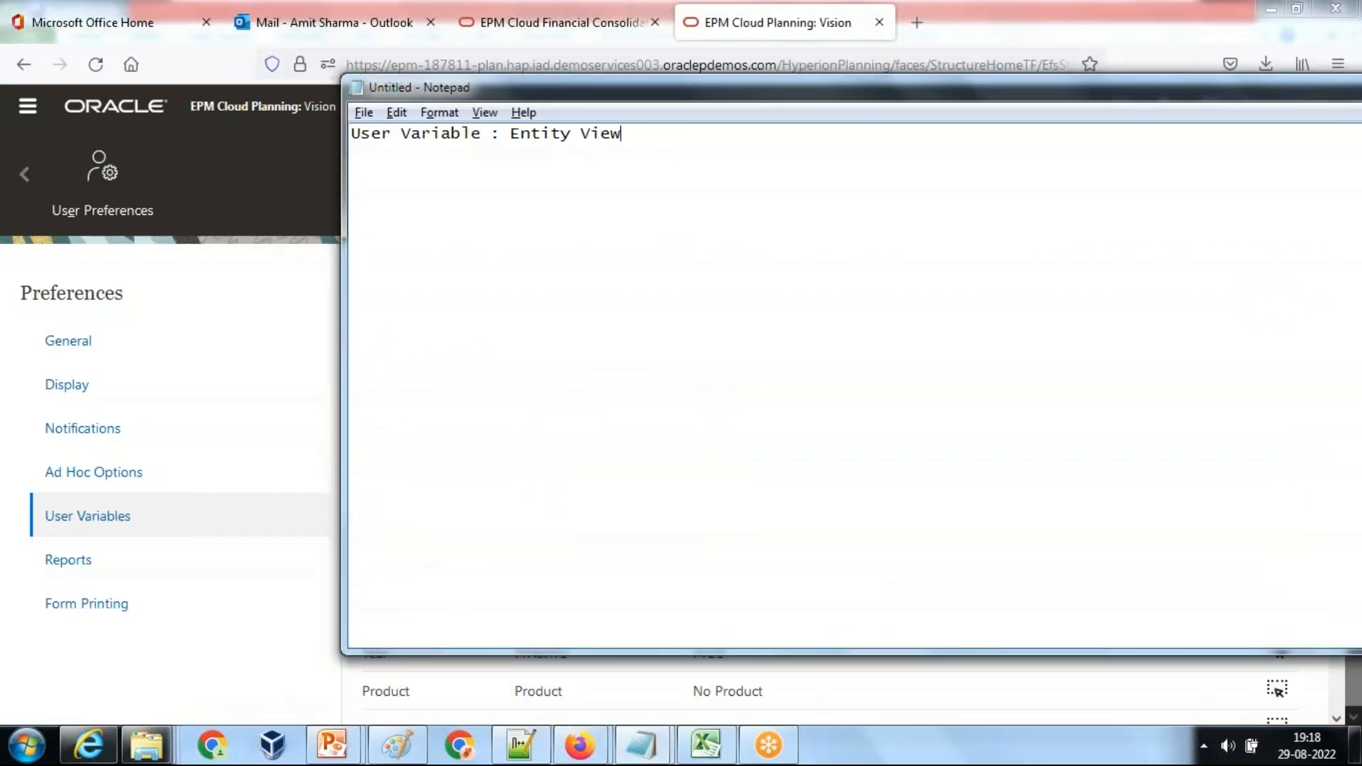
key("ctrl+v")
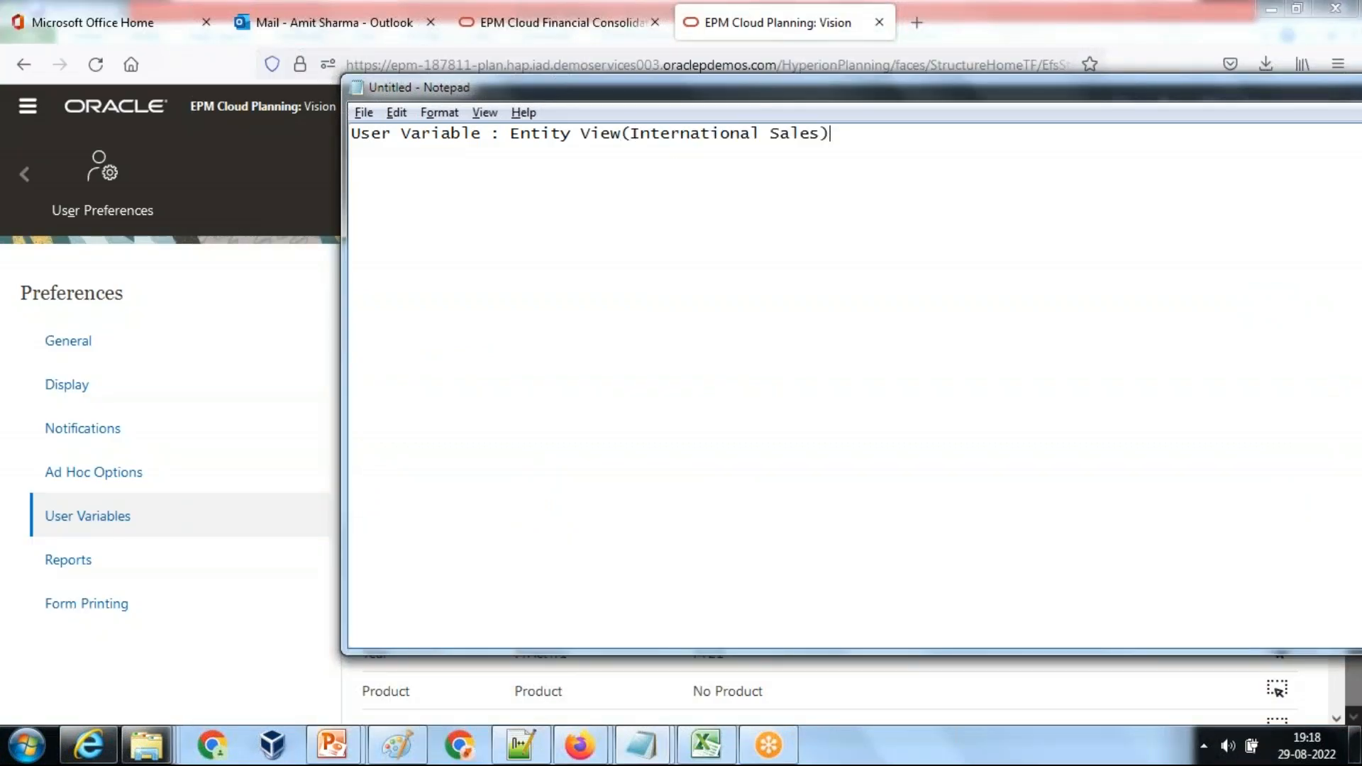
- Return EPM Cloud Planning to its home page and switch to the Calculation Manager window with the Calc_Payroll_Taxes rule
key("alt+Tab")
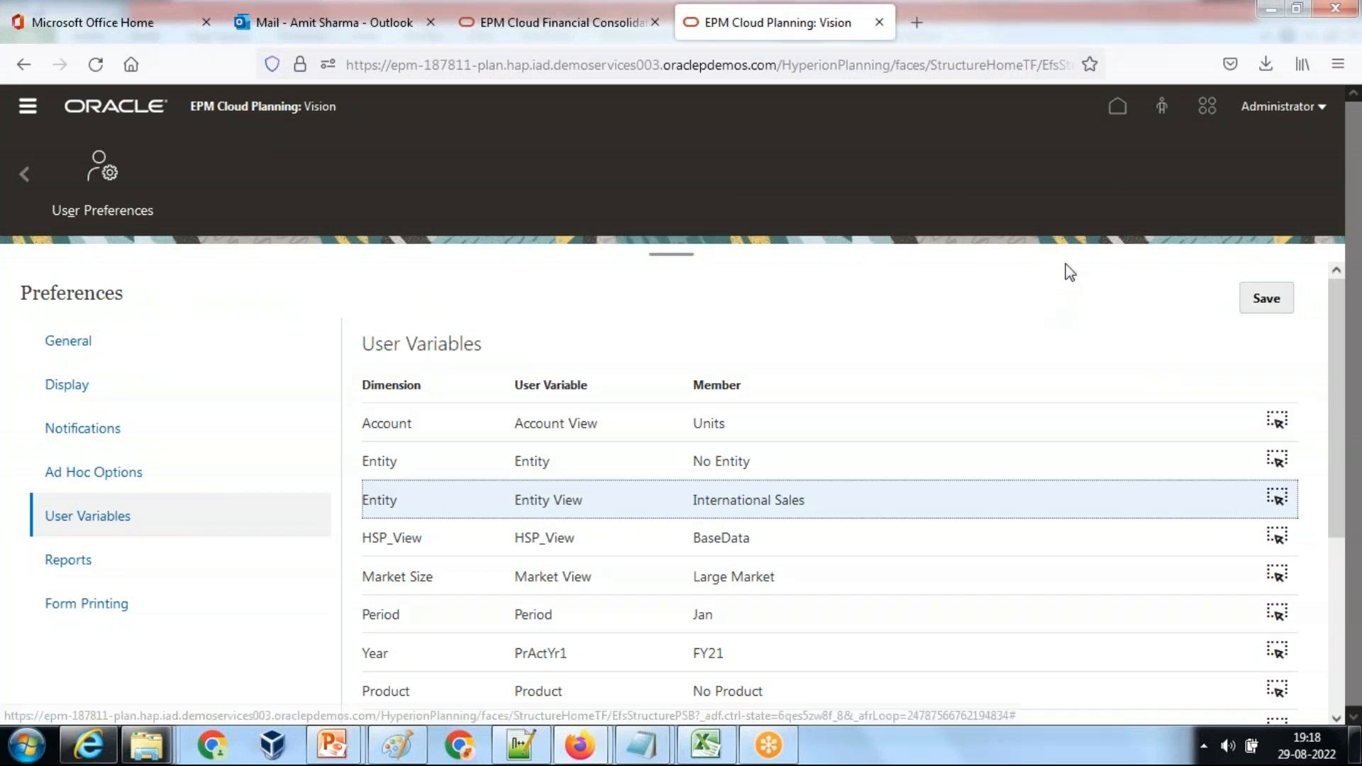
left_click(1117, 106)
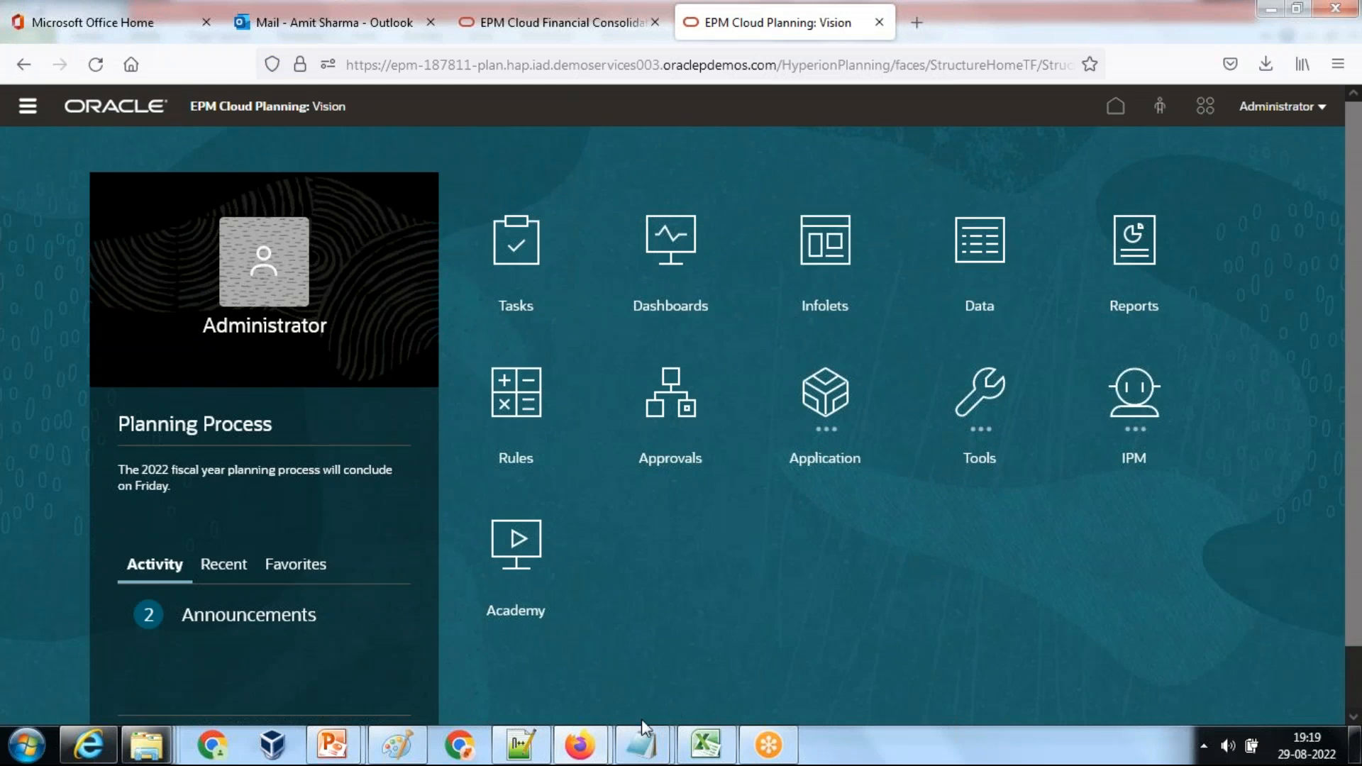
mouse_move(579, 745)
left_click(663, 636)
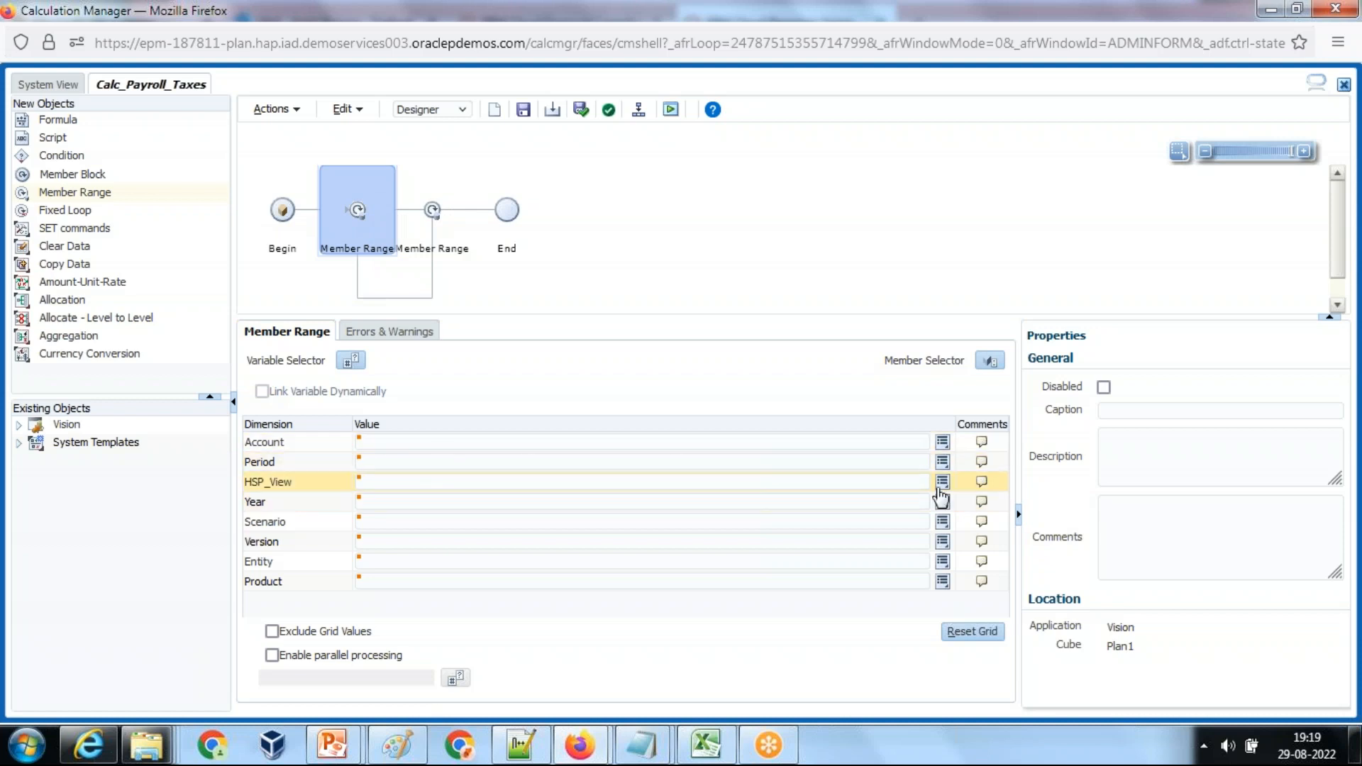
- Set HSP_View to BaseData and Year to FY22 in the selected member range
left_click(384, 482)
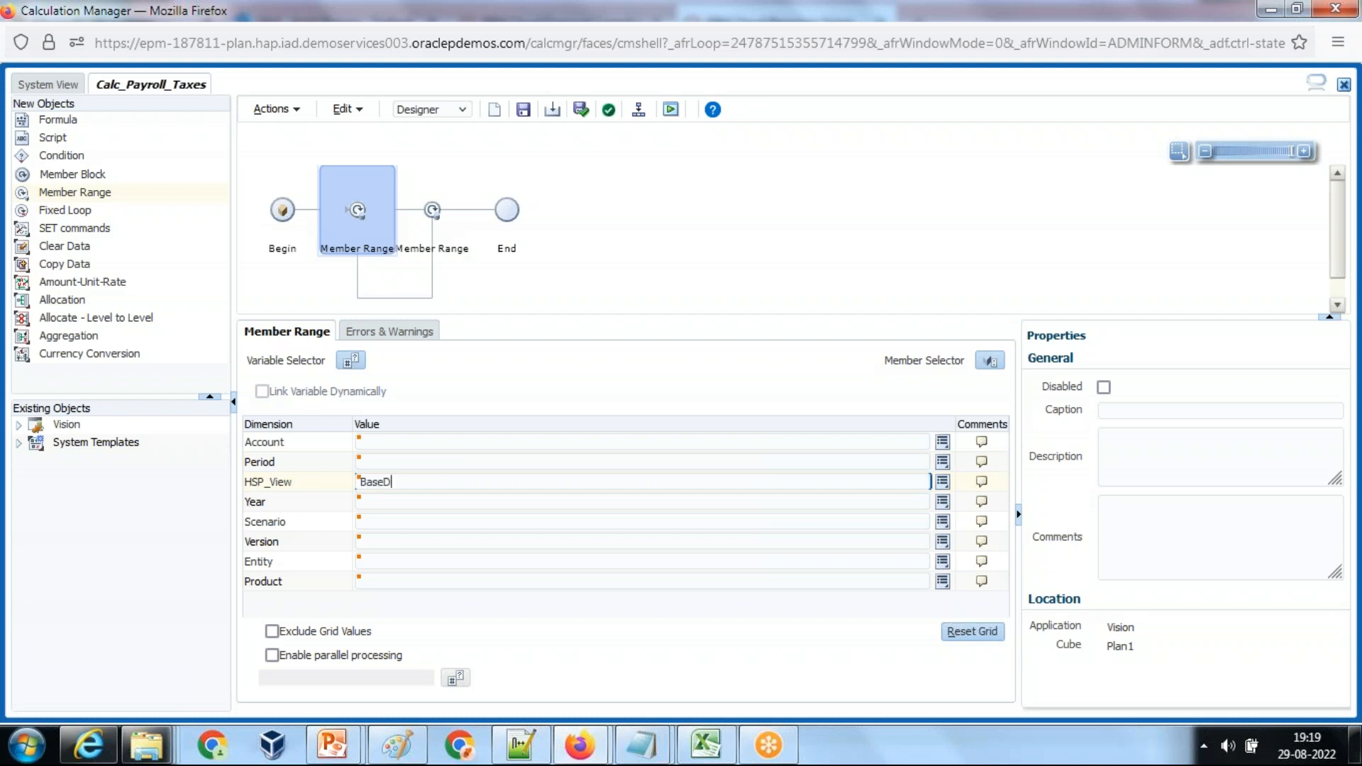
left_click(419, 502)
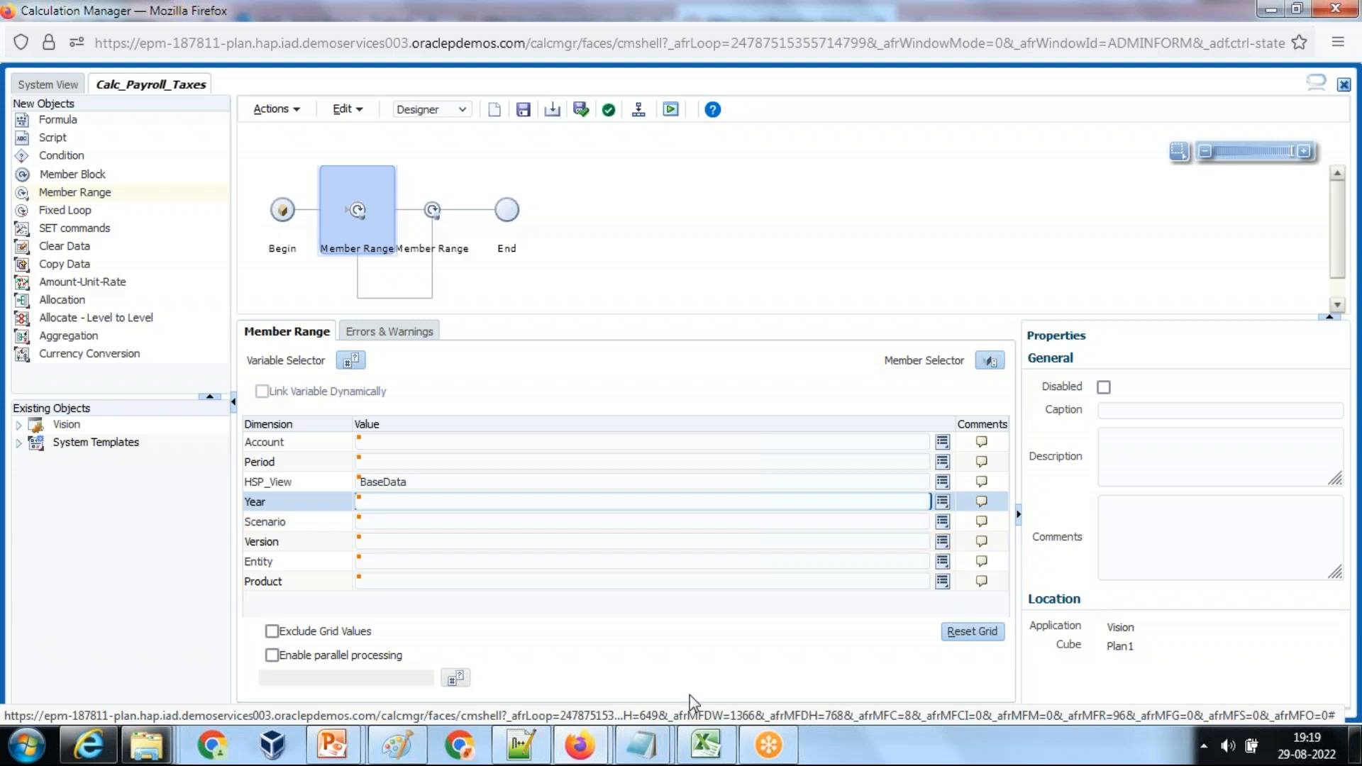
left_click(295, 212)
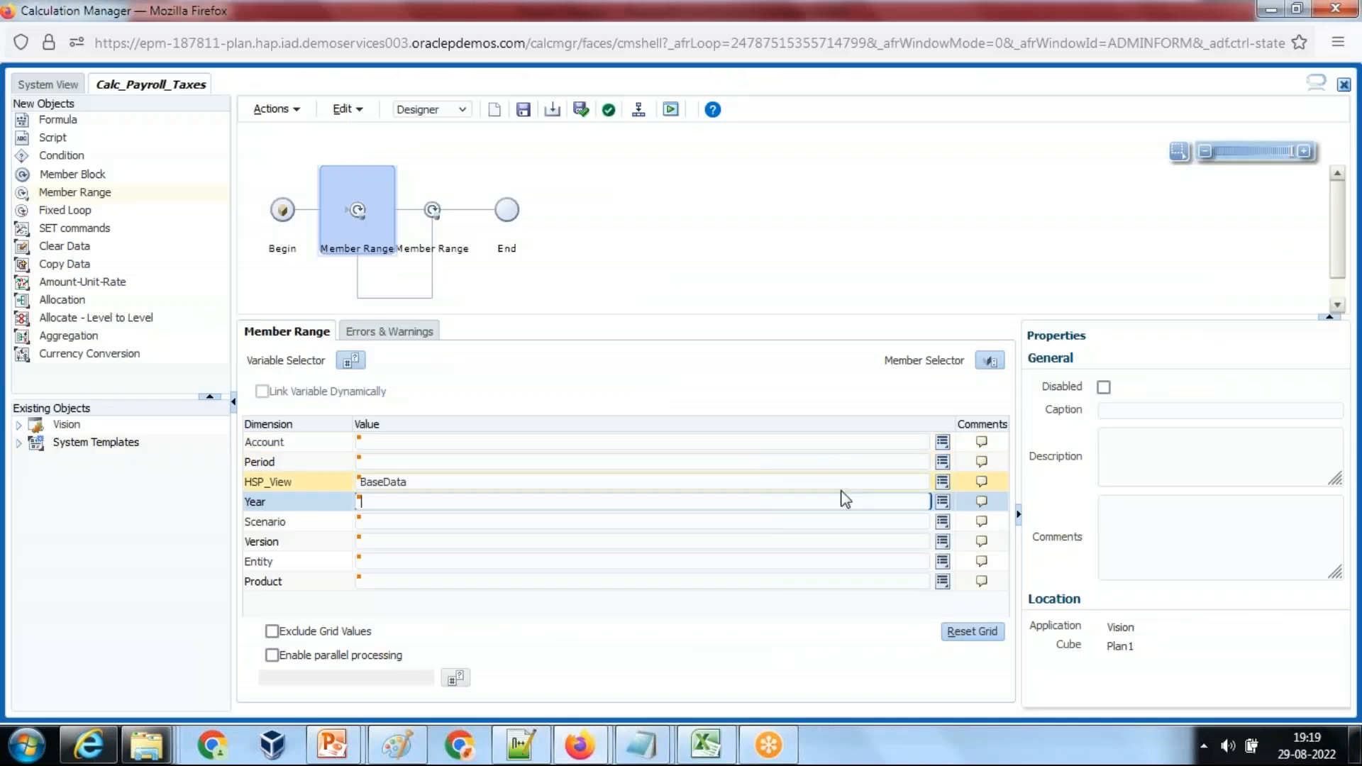
type("FY22")
left_click(661, 522)
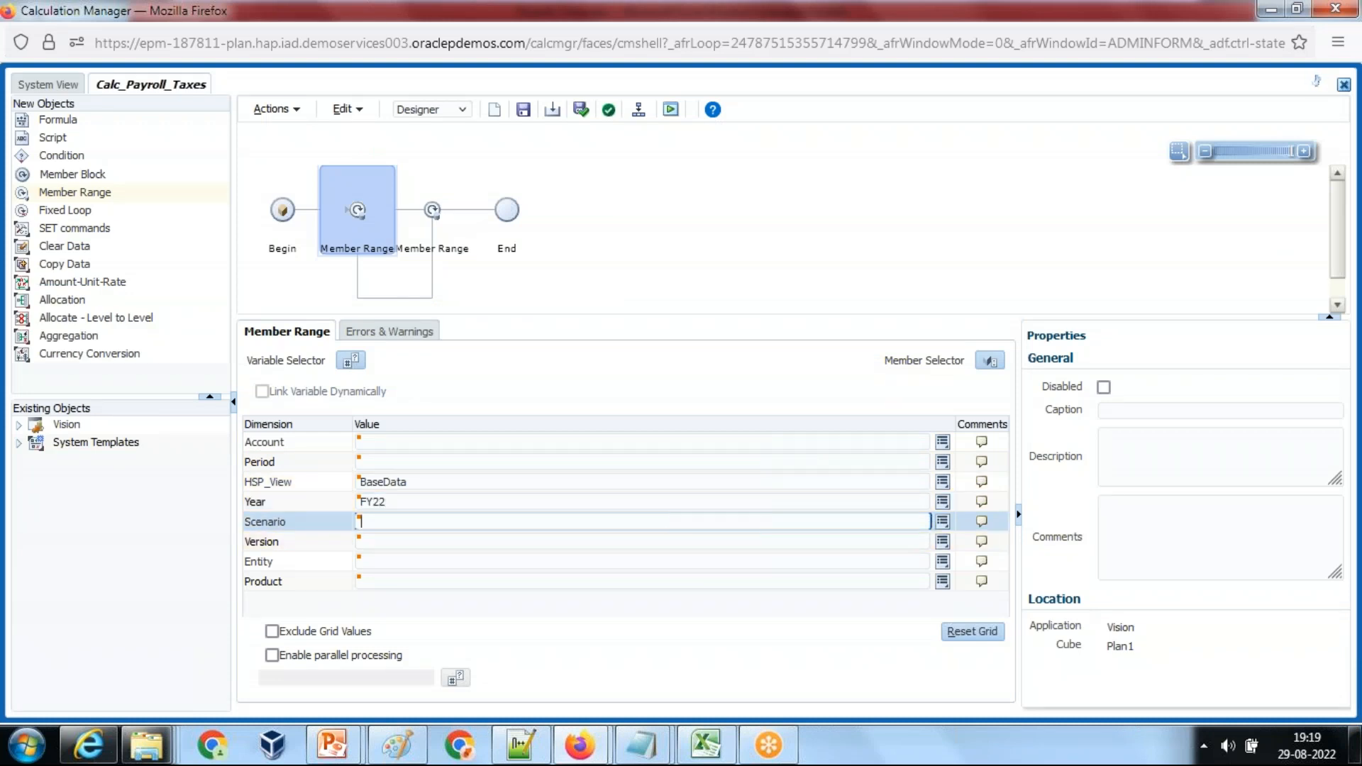
- Check the Global scope replacement variables available for the Scenario dimension without choosing one, and return to the System View
left_click(942, 521)
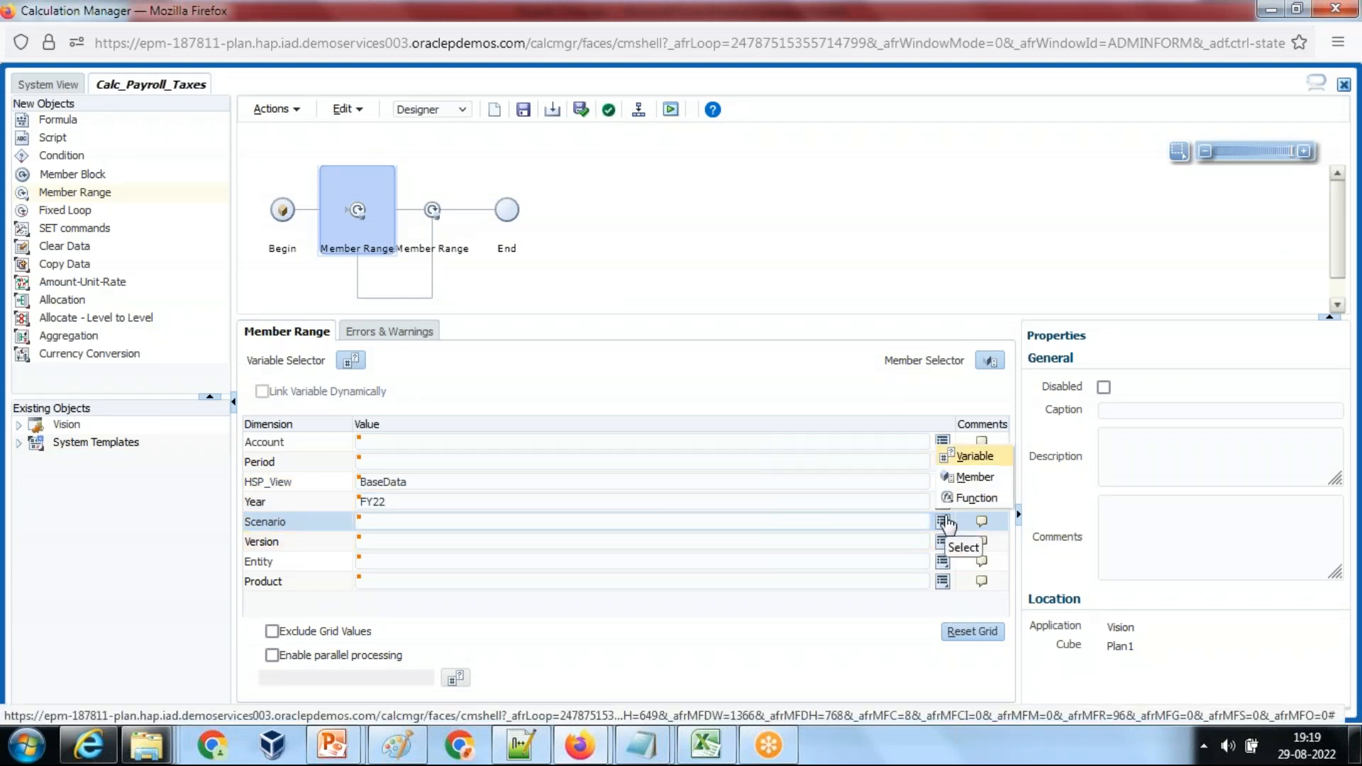
left_click(965, 455)
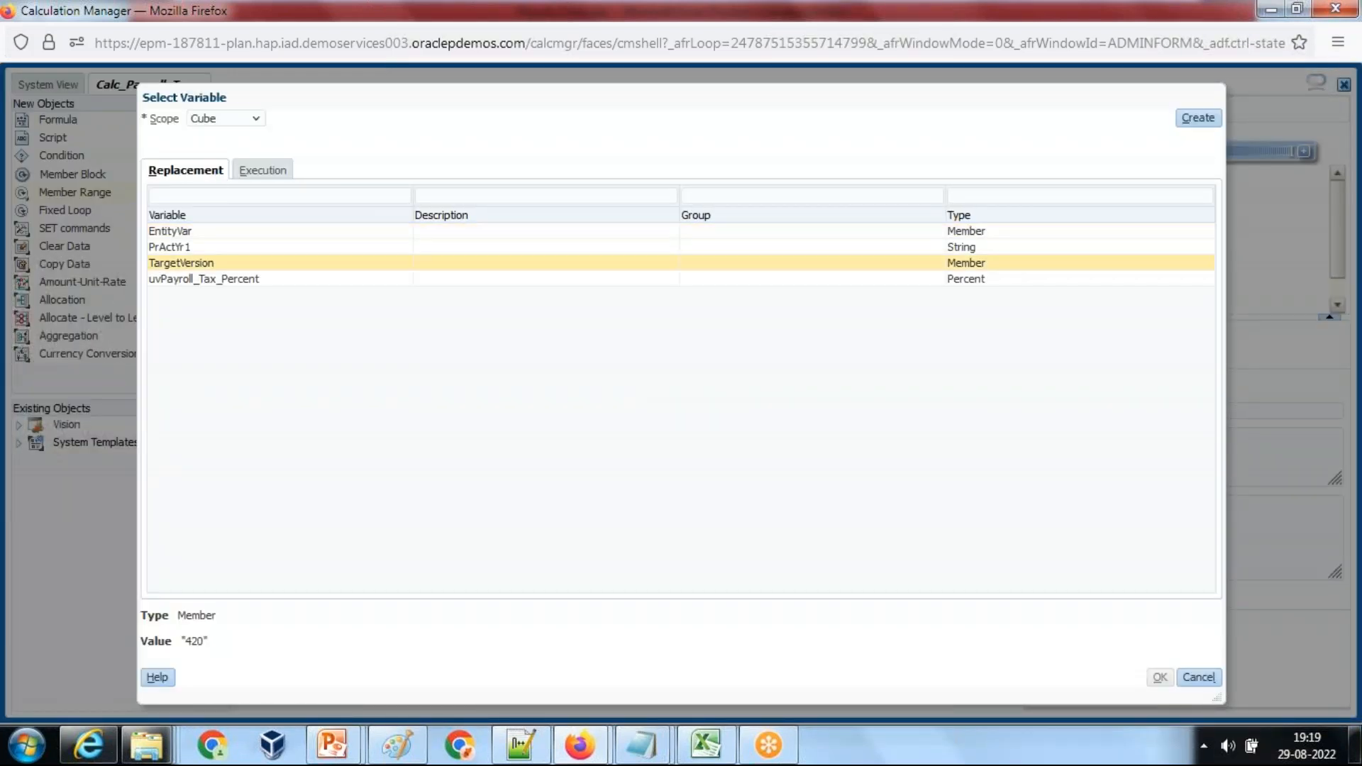
left_click(205, 119)
left_click(204, 135)
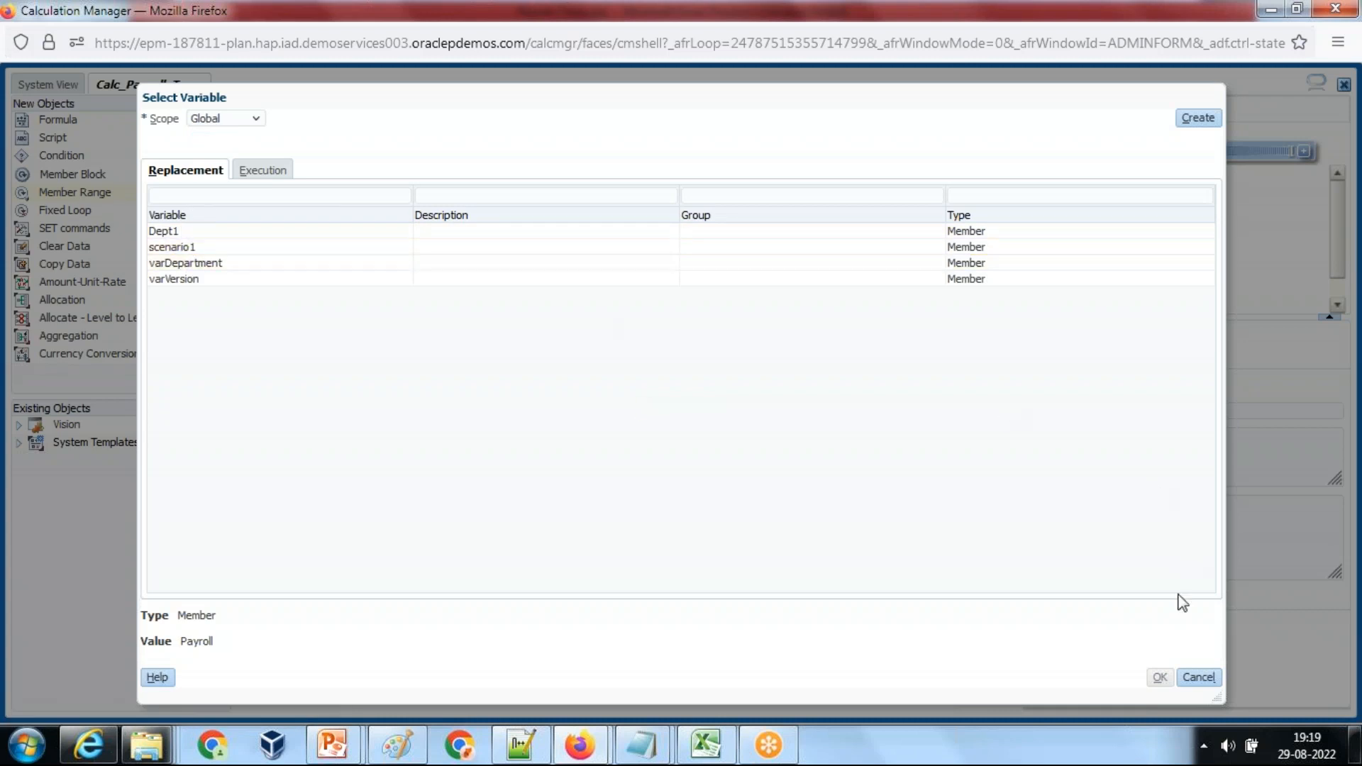
left_click(1199, 677)
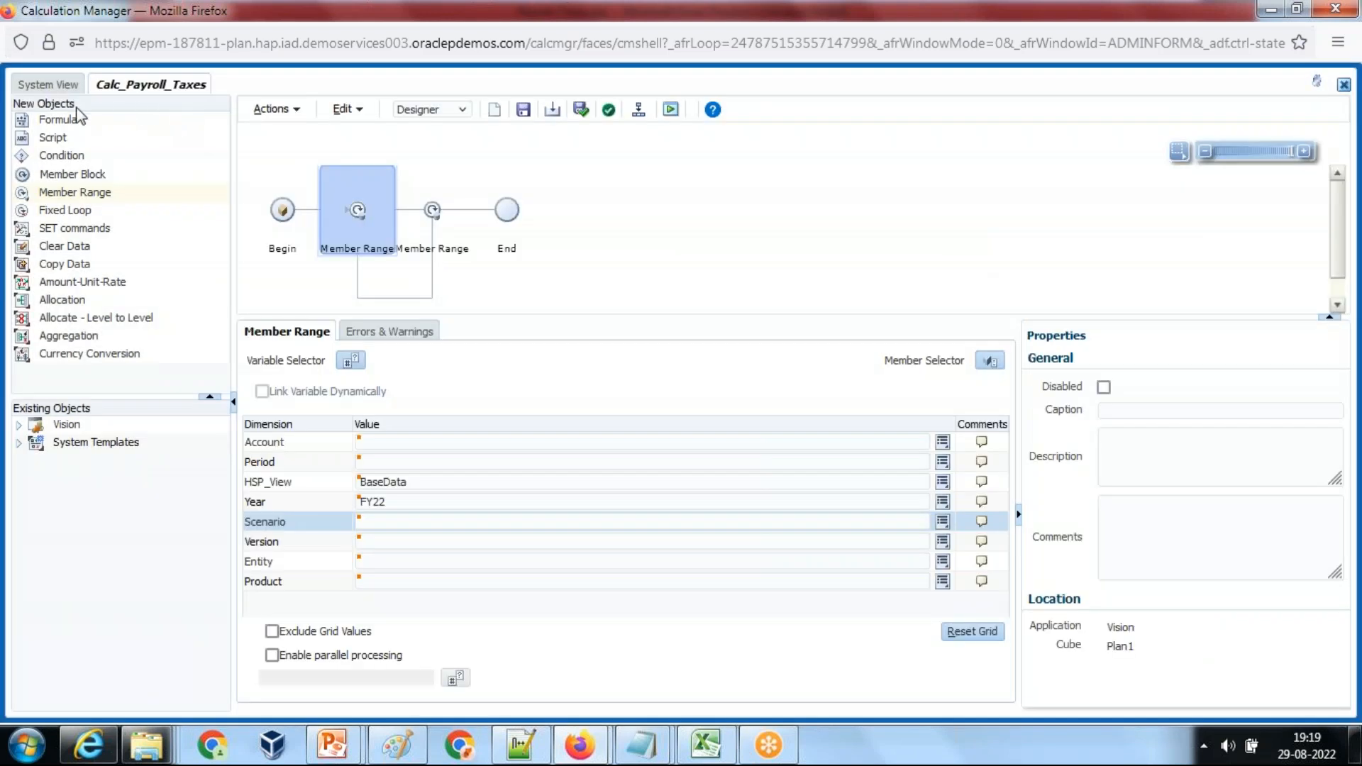
left_click(48, 84)
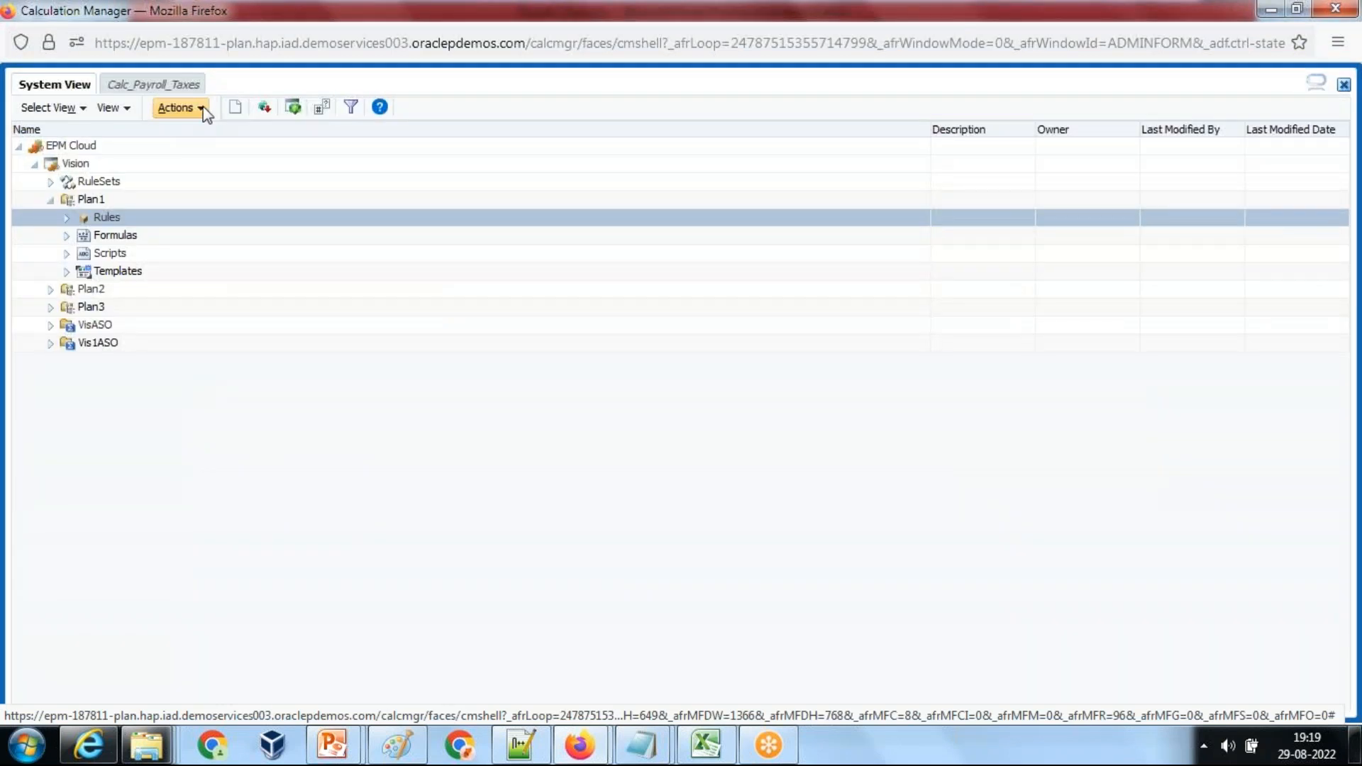
left_click(177, 108)
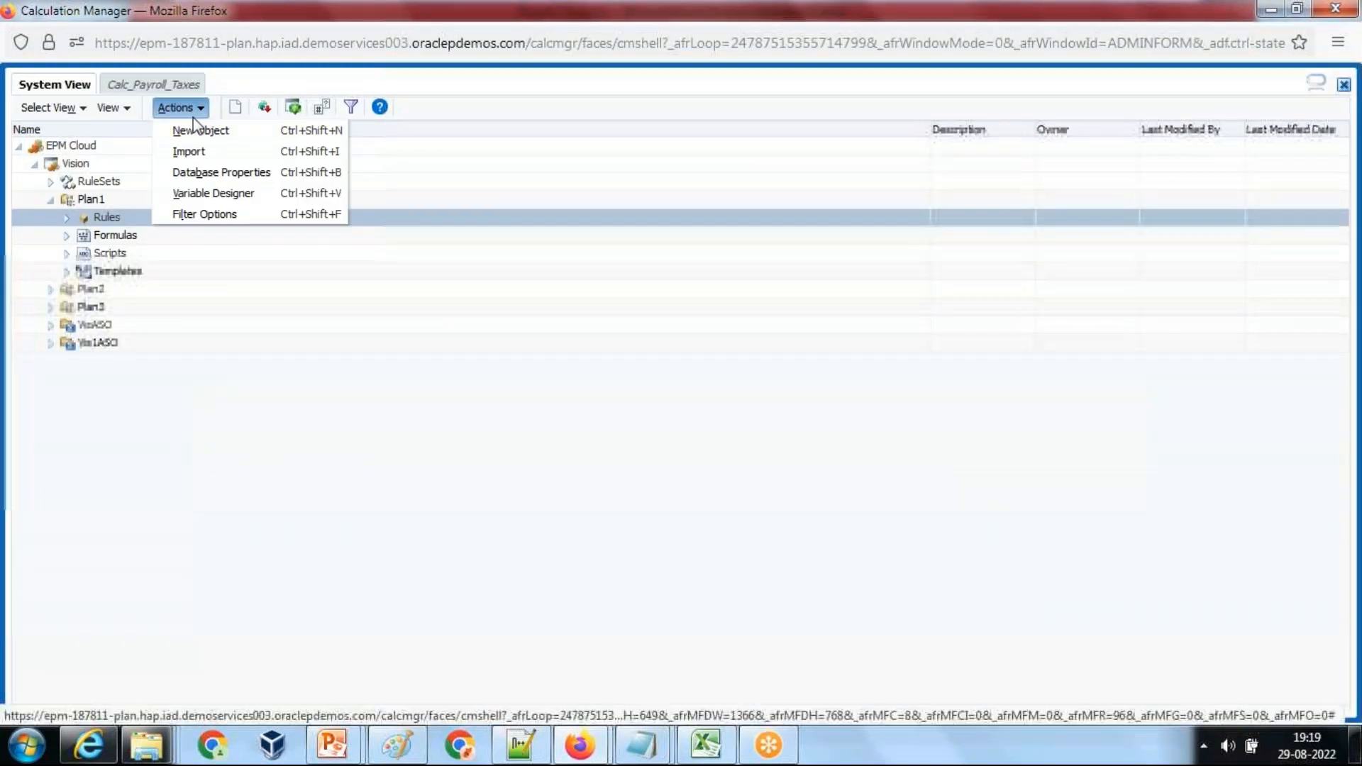
left_click(214, 173)
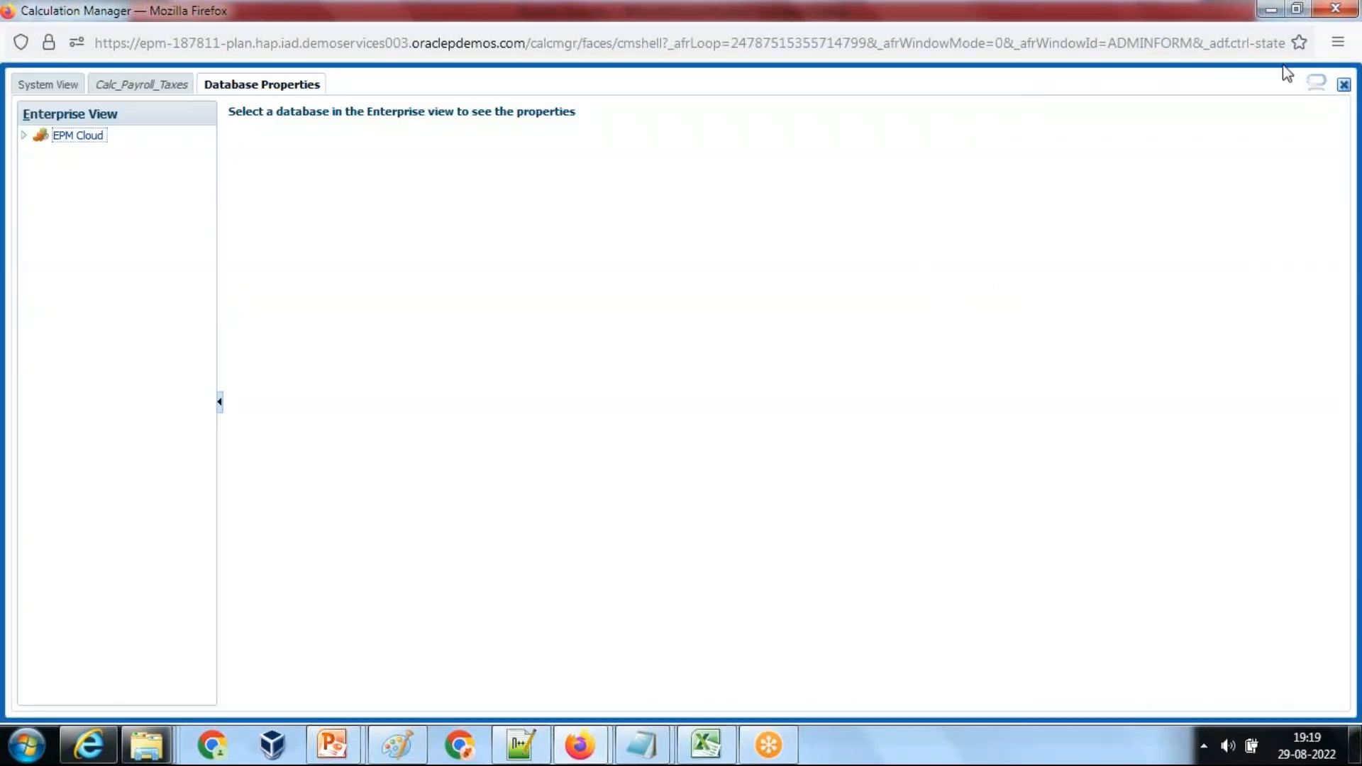
left_click(1345, 85)
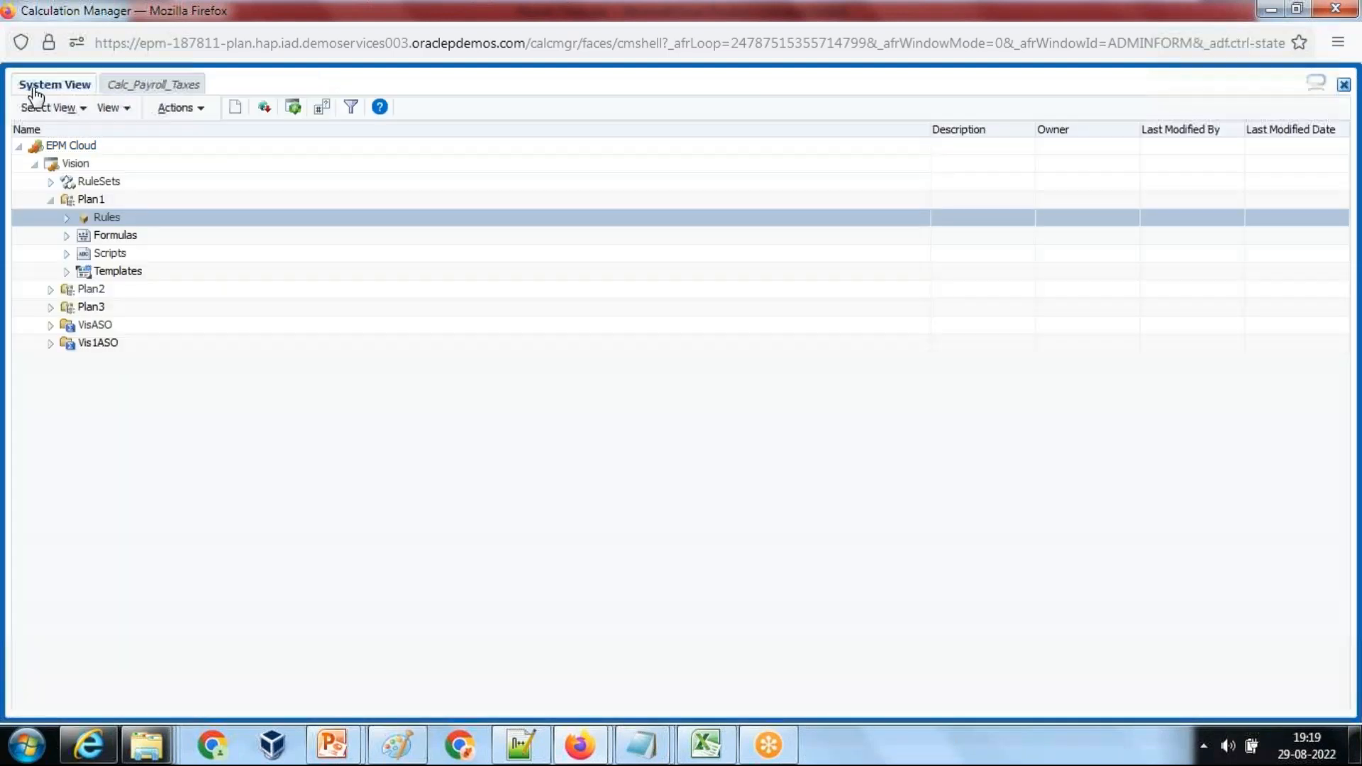
- Open the Variable Designer and list the global replacement variables of EPM Cloud
left_click(178, 108)
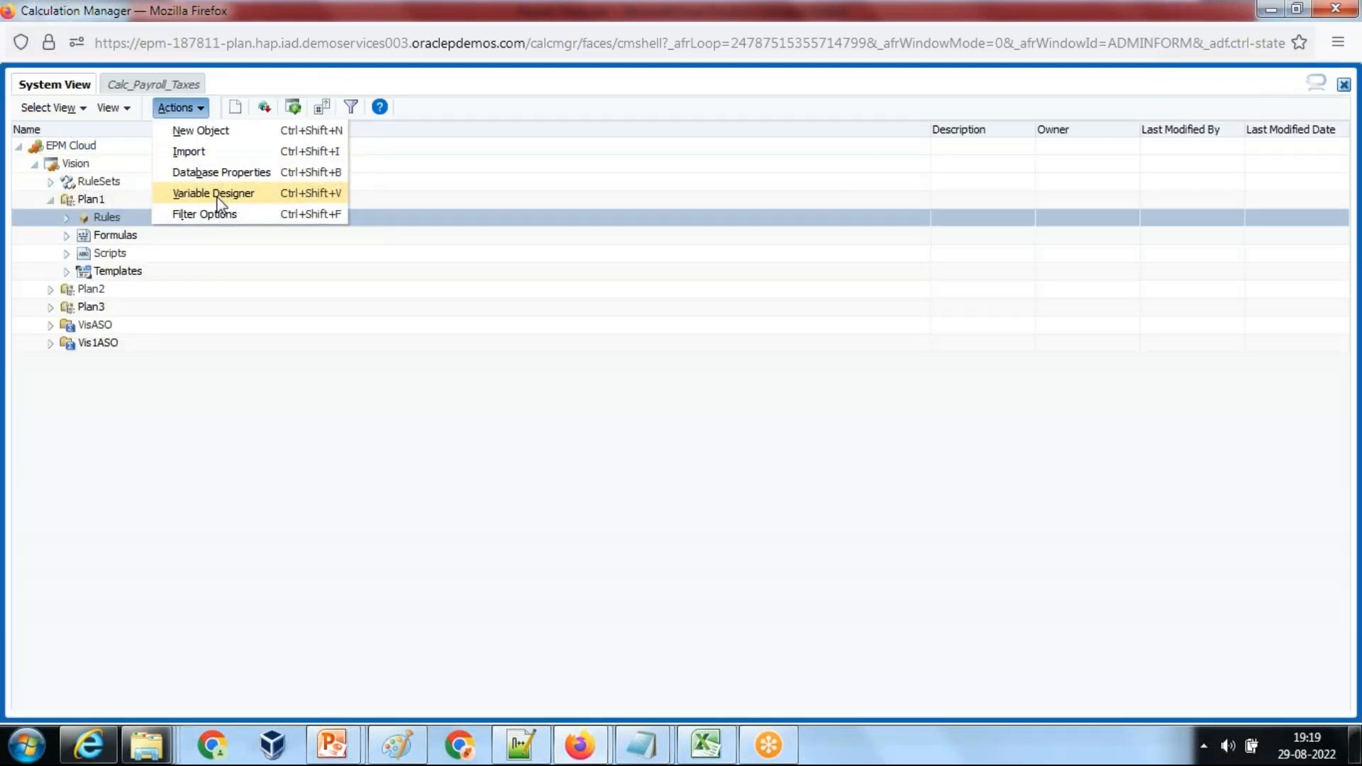
left_click(213, 194)
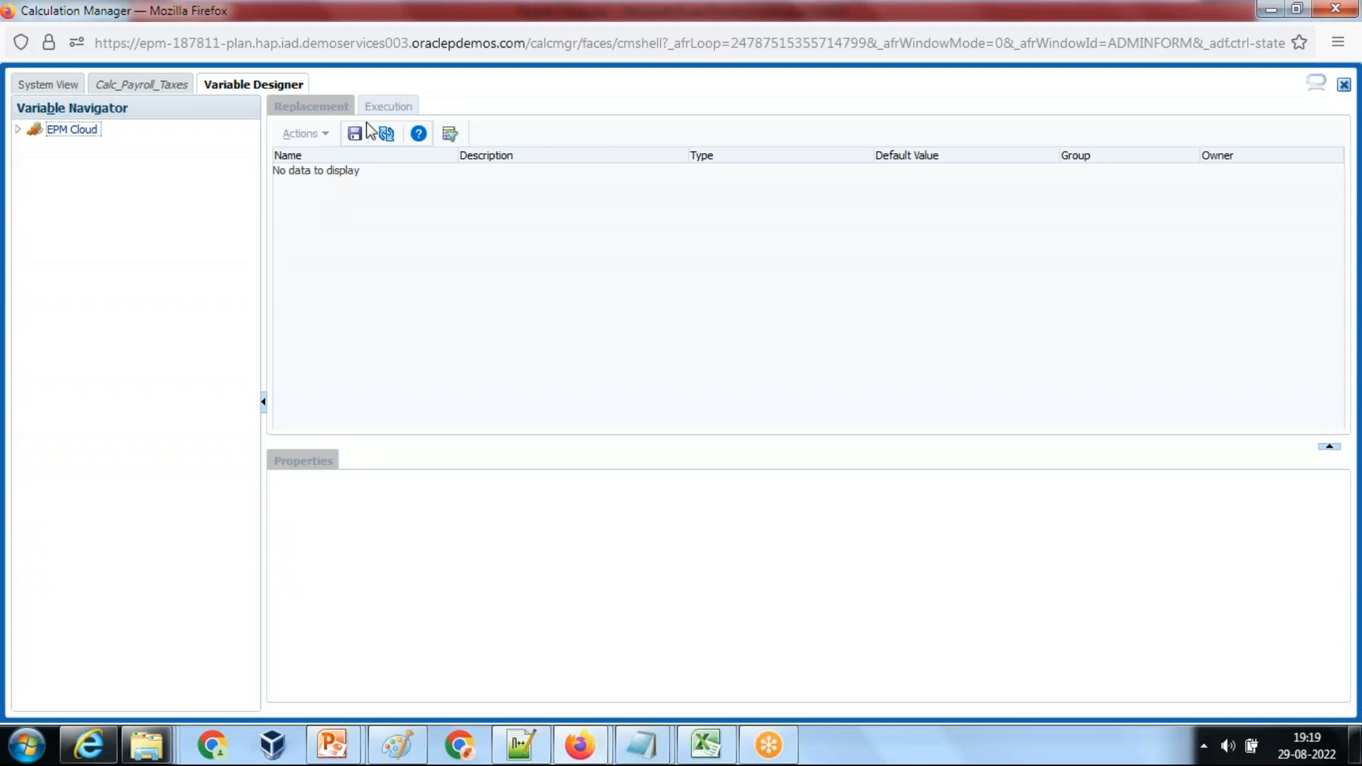
left_click(19, 130)
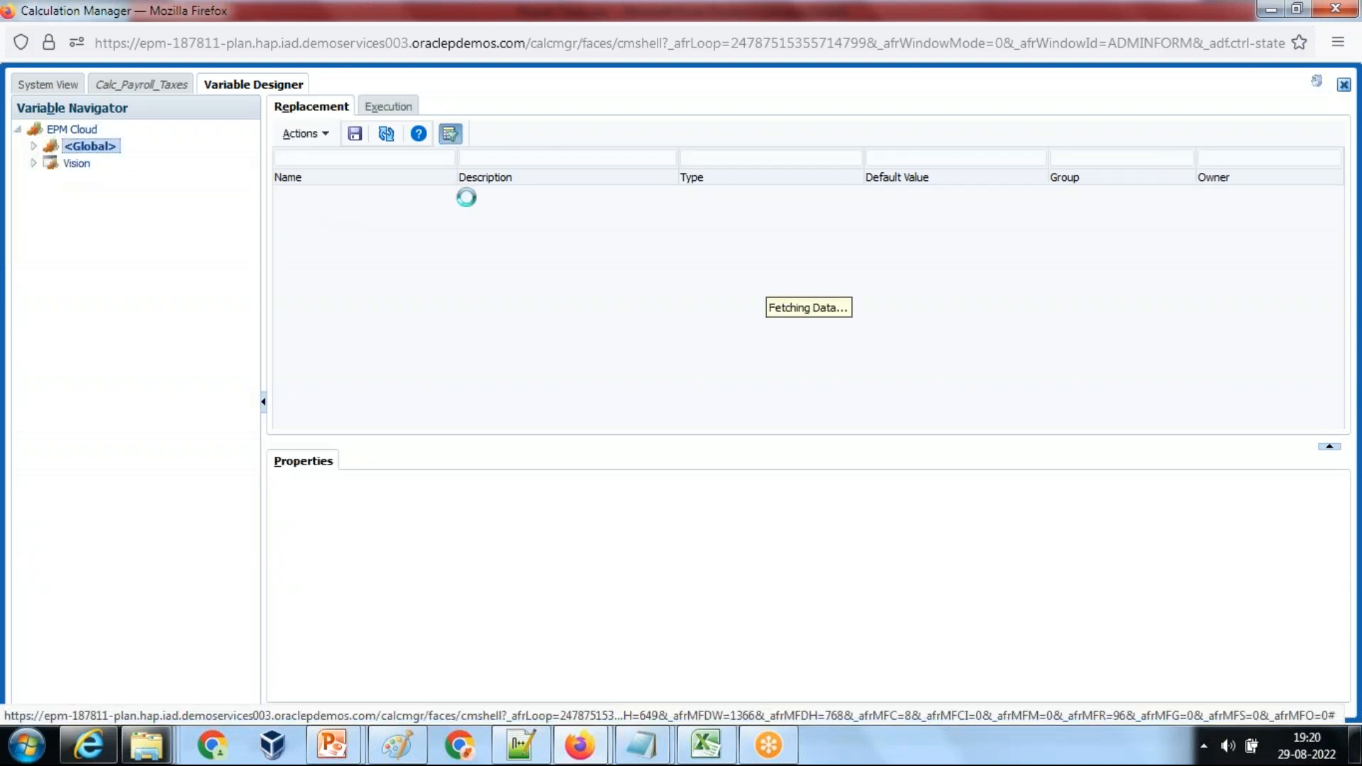
- Open the scenario1 variable's properties, copy its name, and note it in Notepad as "User Prompt : scenario1"
left_click(367, 210)
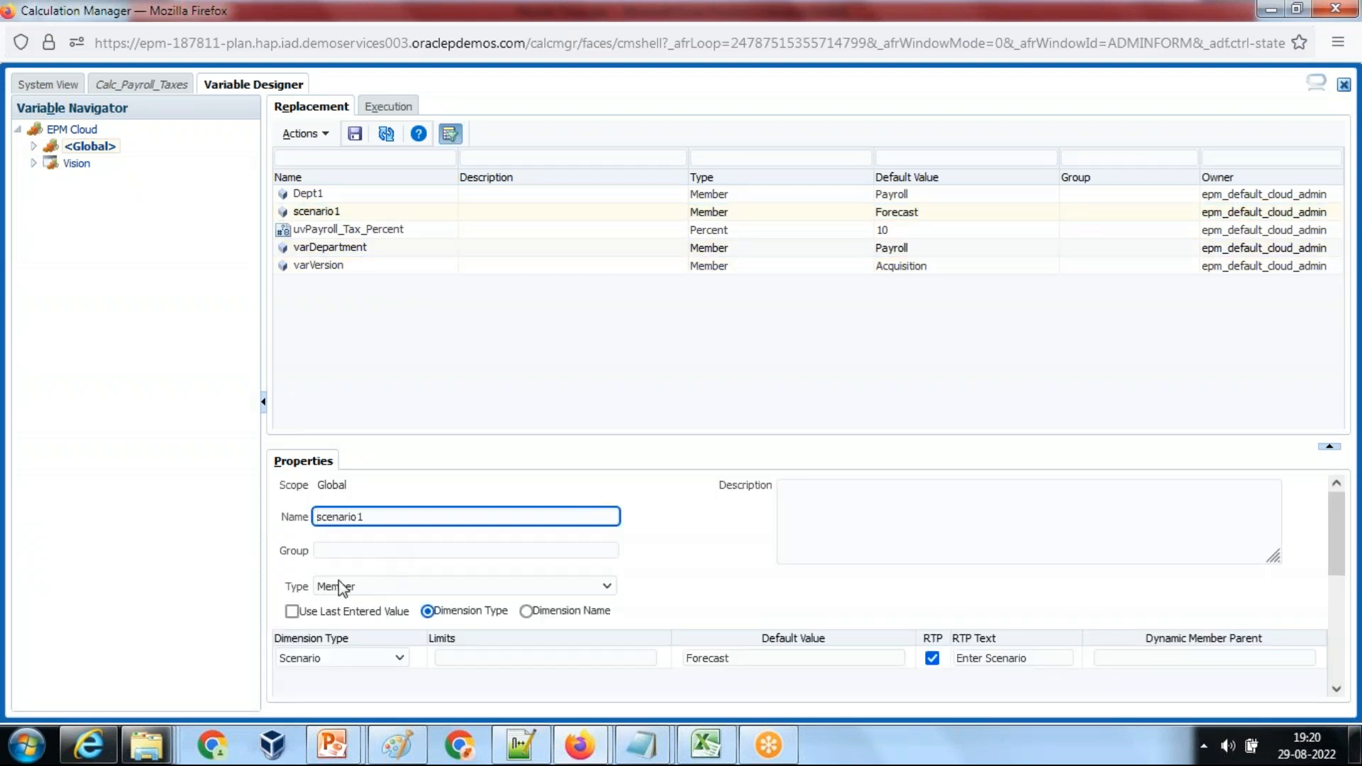
scroll(818, 517, "down", 2)
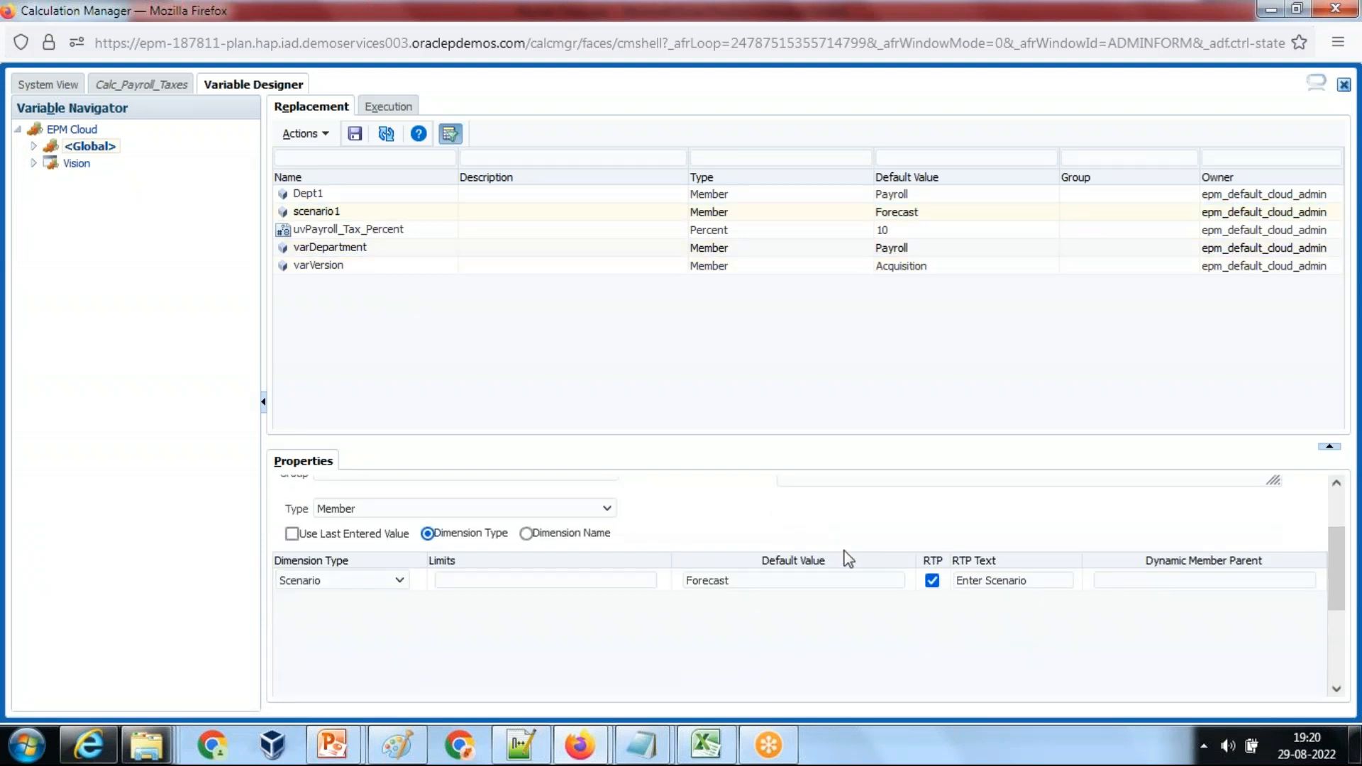
left_click(749, 583)
scroll(430, 527, "up", 2)
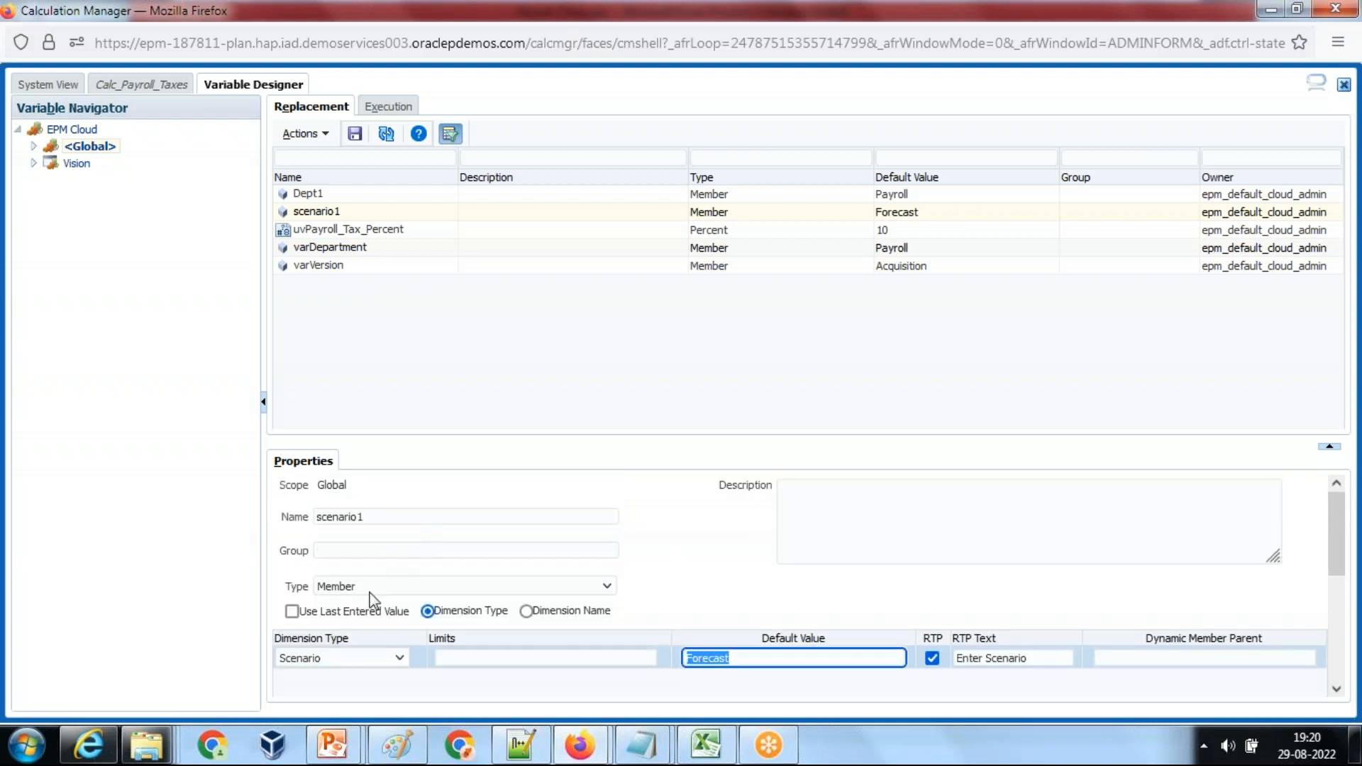
left_click_drag(387, 517, 272, 521)
key("ctrl+c")
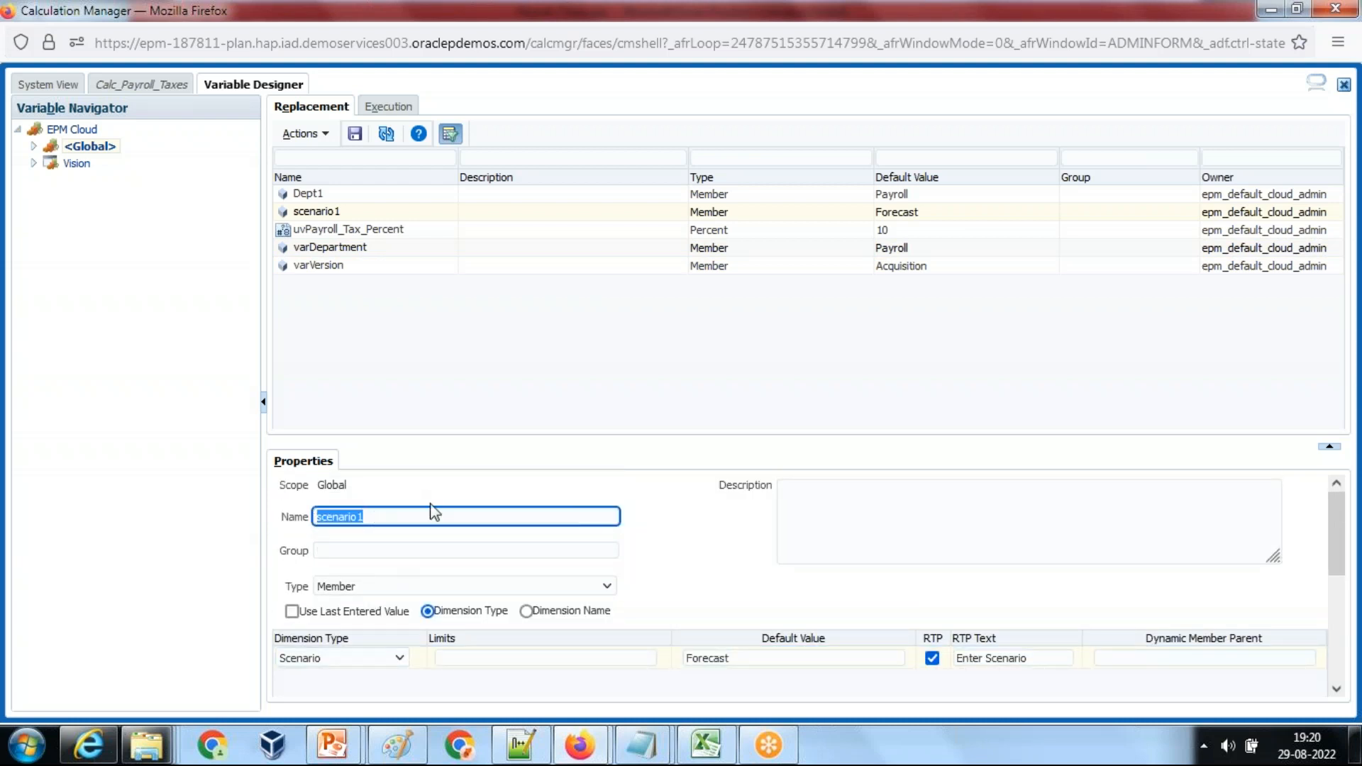
mouse_move(643, 747)
left_click(685, 628)
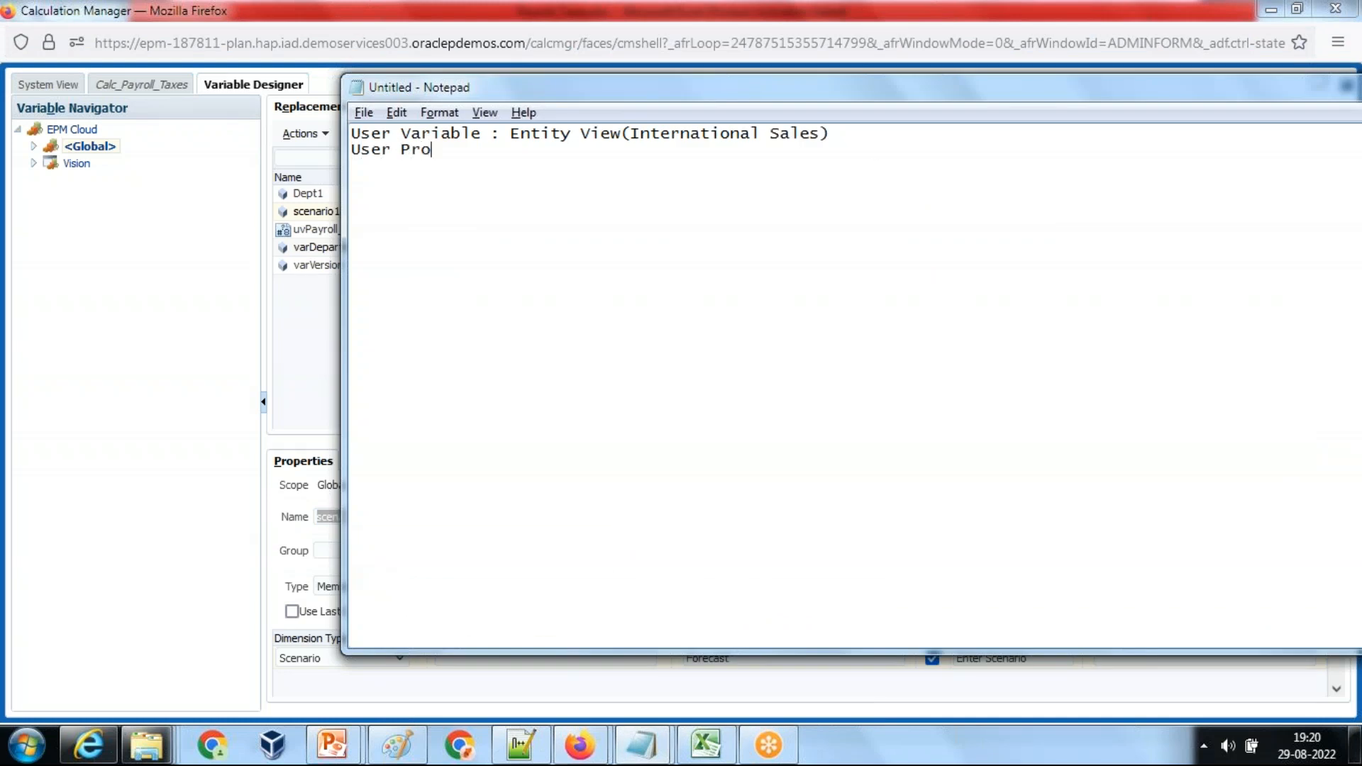
key("ctrl+v")
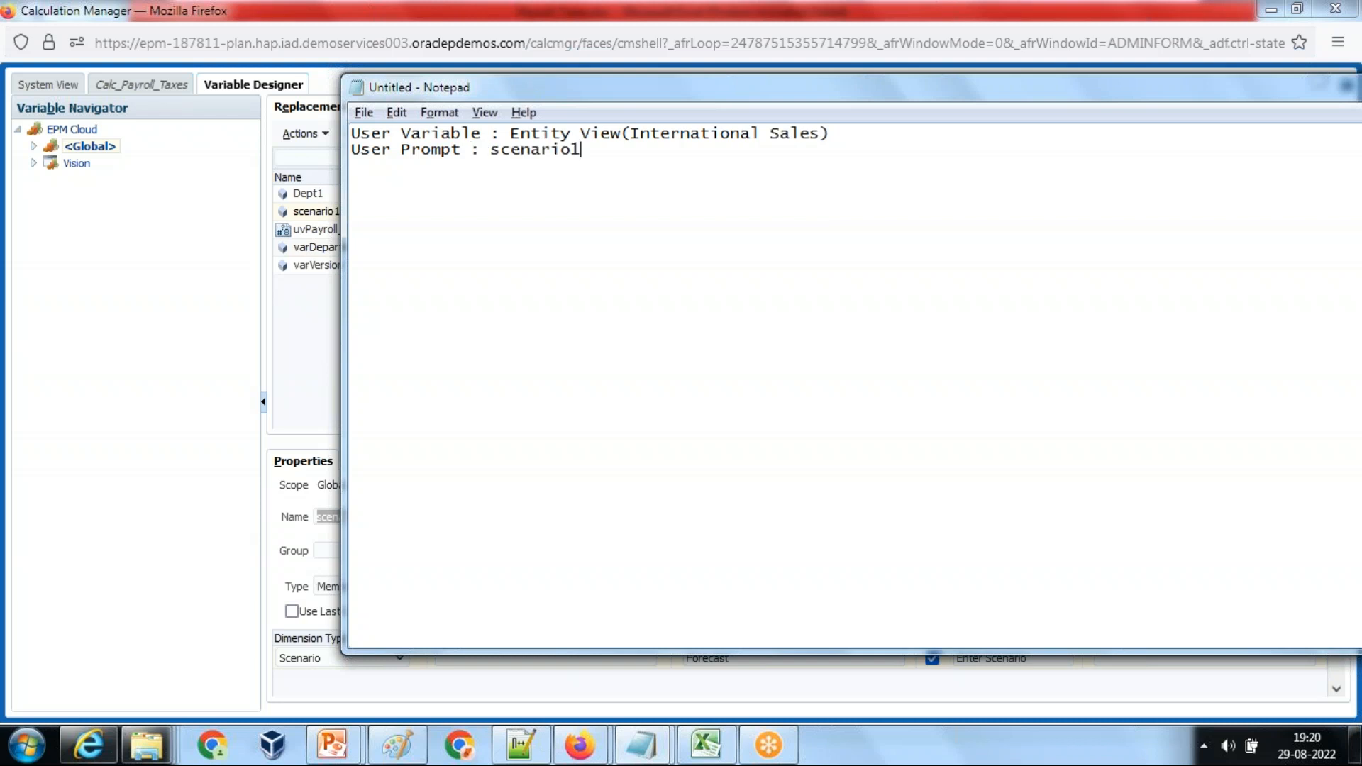
- Copy scenario1's default value, Forecast, and append it in parentheses to the user prompt note in Notepad
key("alt+Tab")
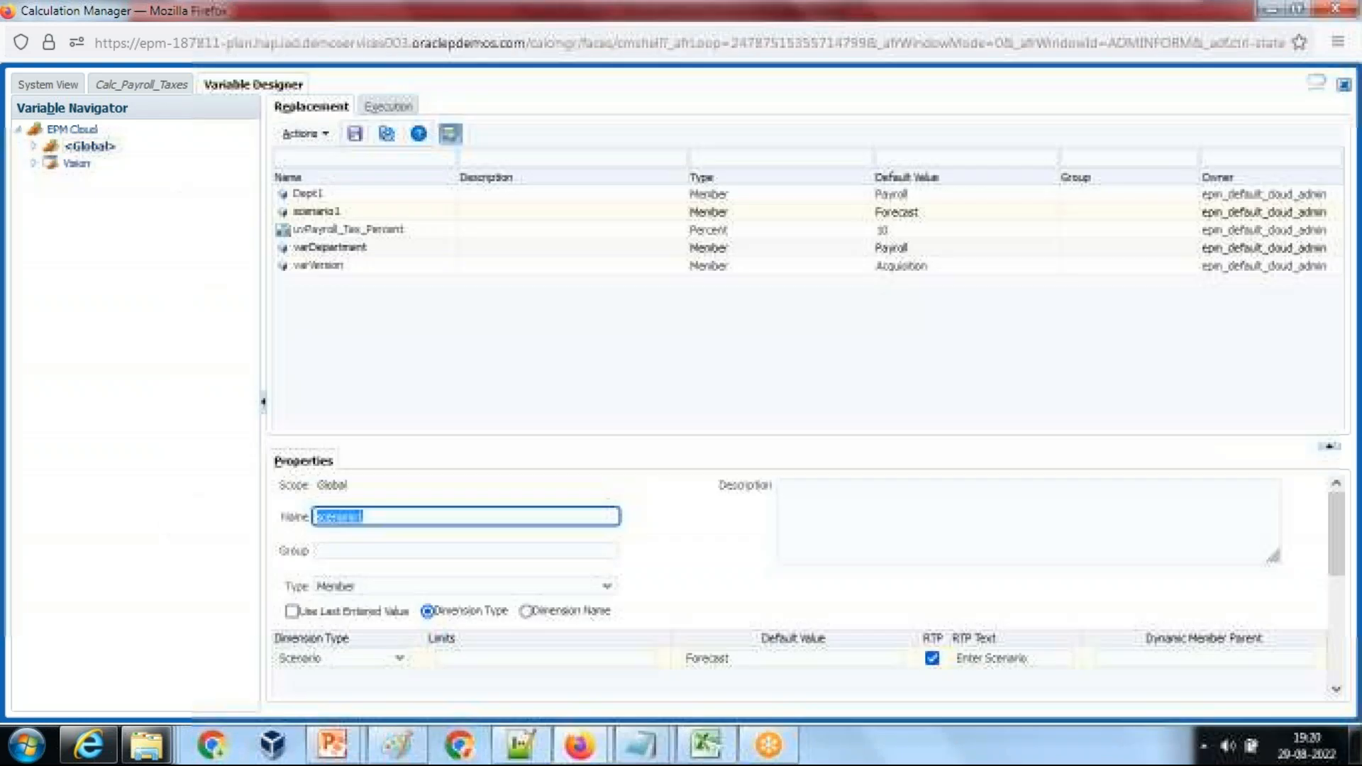
left_click(738, 660)
left_click_drag(738, 660, 639, 652)
key("ctrl+c")
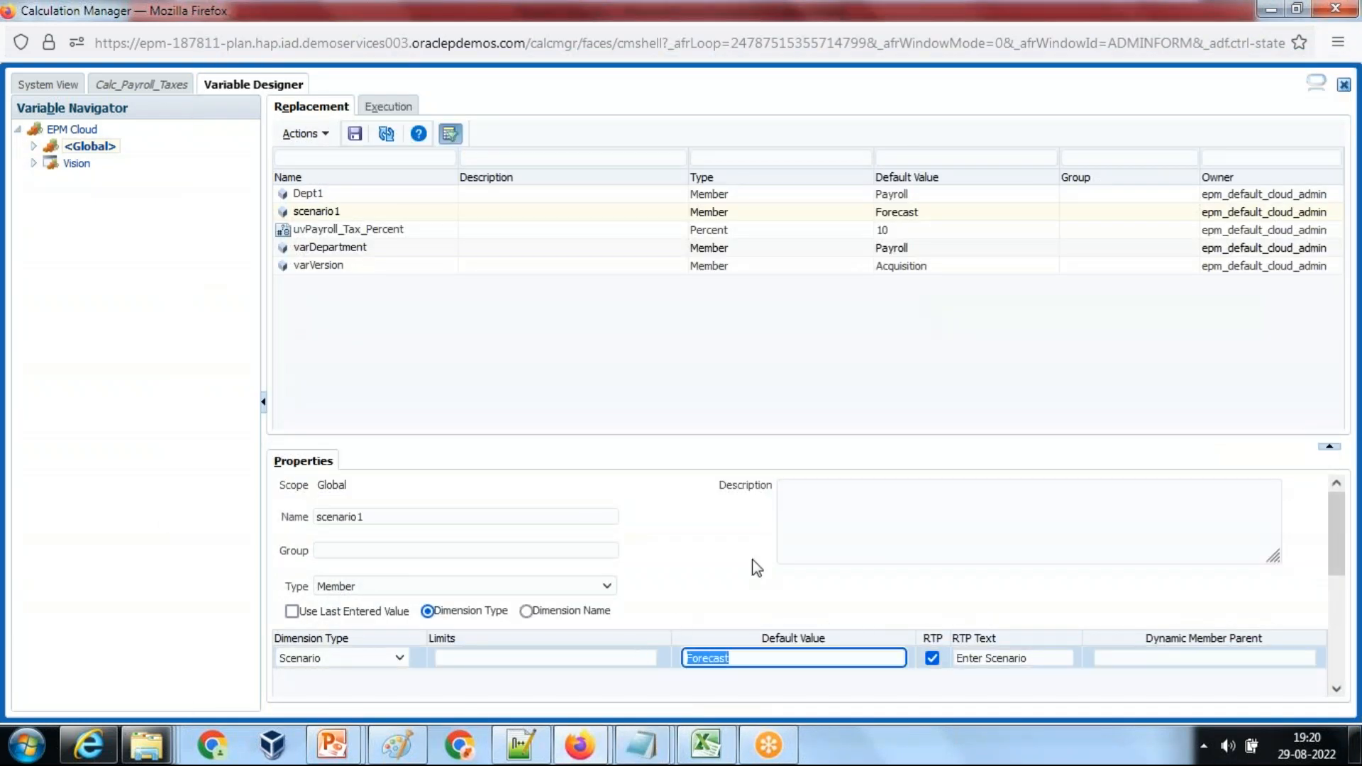
key("alt+Tab")
type("(")
key("ctrl+v")
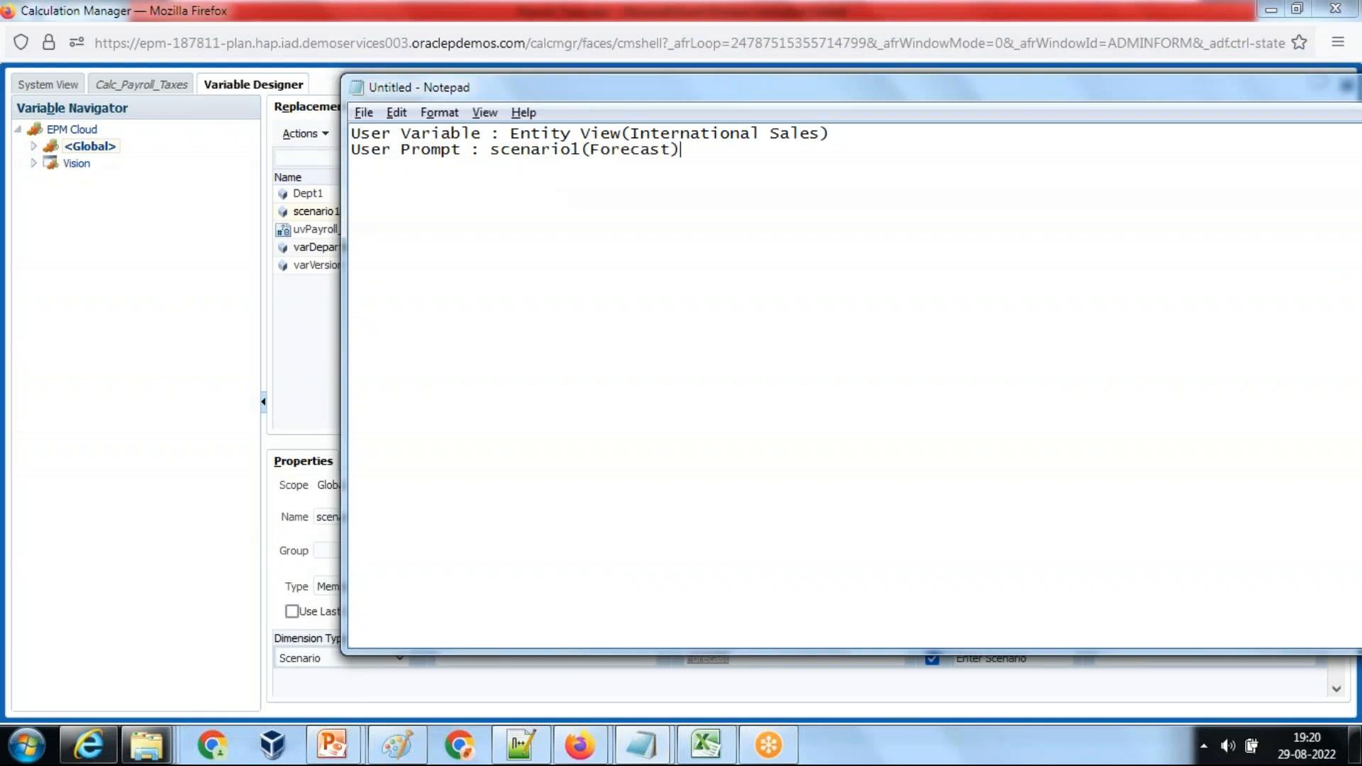
type(")")
- Open the varVersion variable's properties, copy its name into the Notepad notes, and return to the Variable Designer
key("alt+Tab")
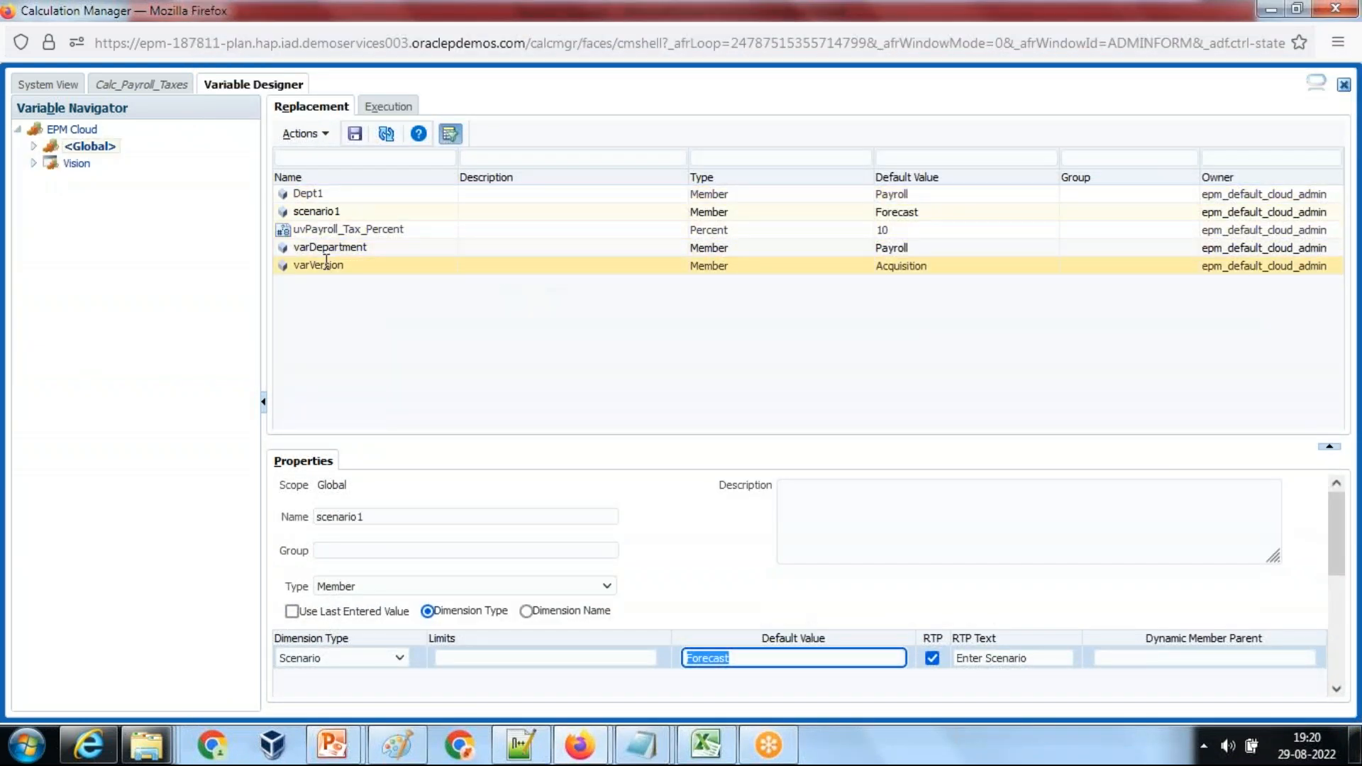
left_click(331, 266)
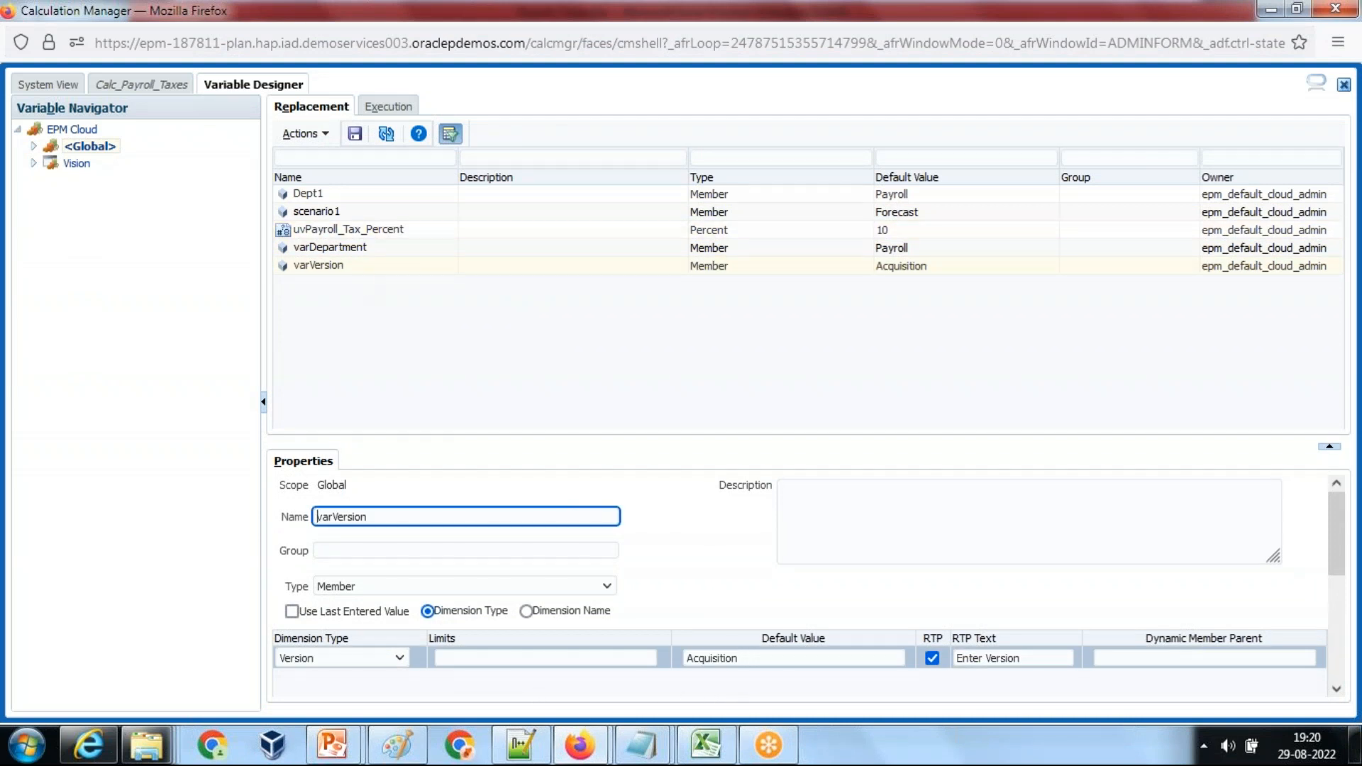
left_click_drag(370, 517, 246, 526)
key("ctrl+c")
key("alt+Tab")
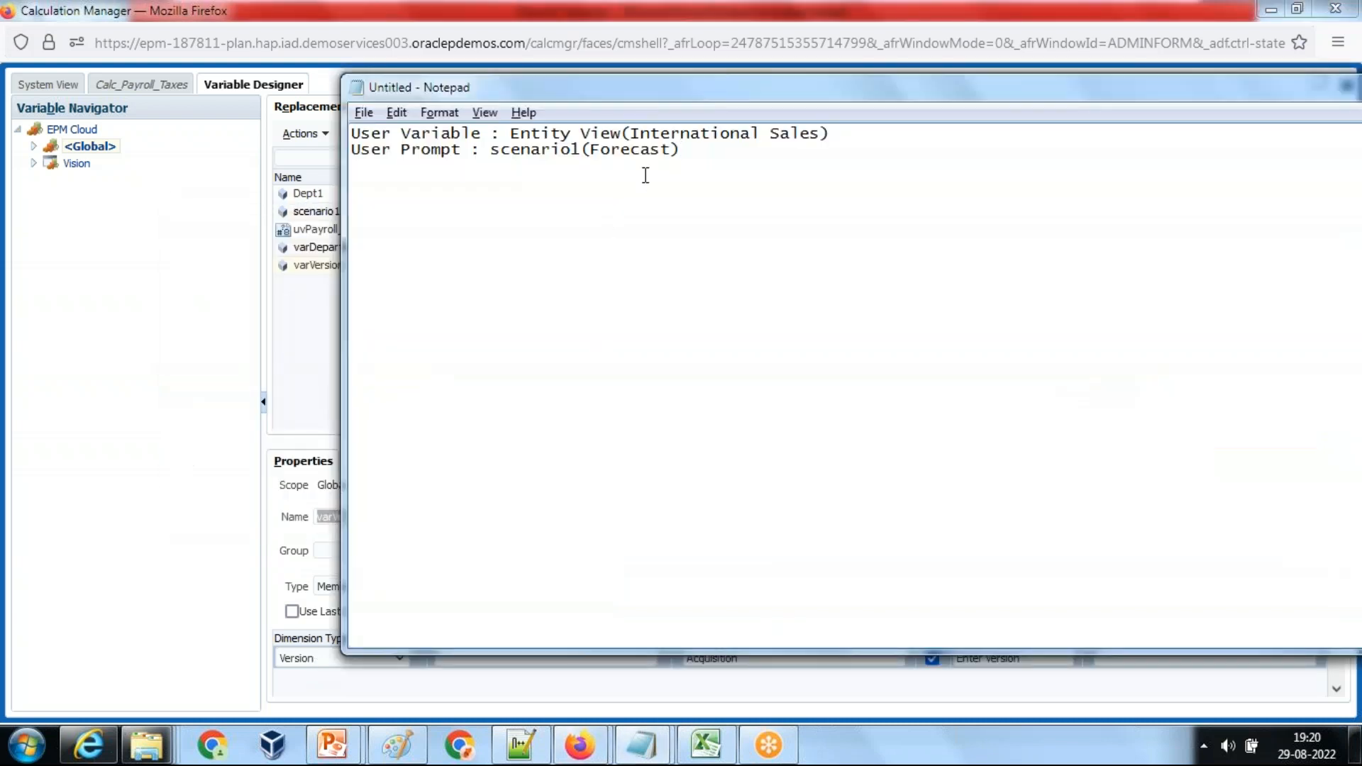
key("ctrl+v")
key("alt+Tab")
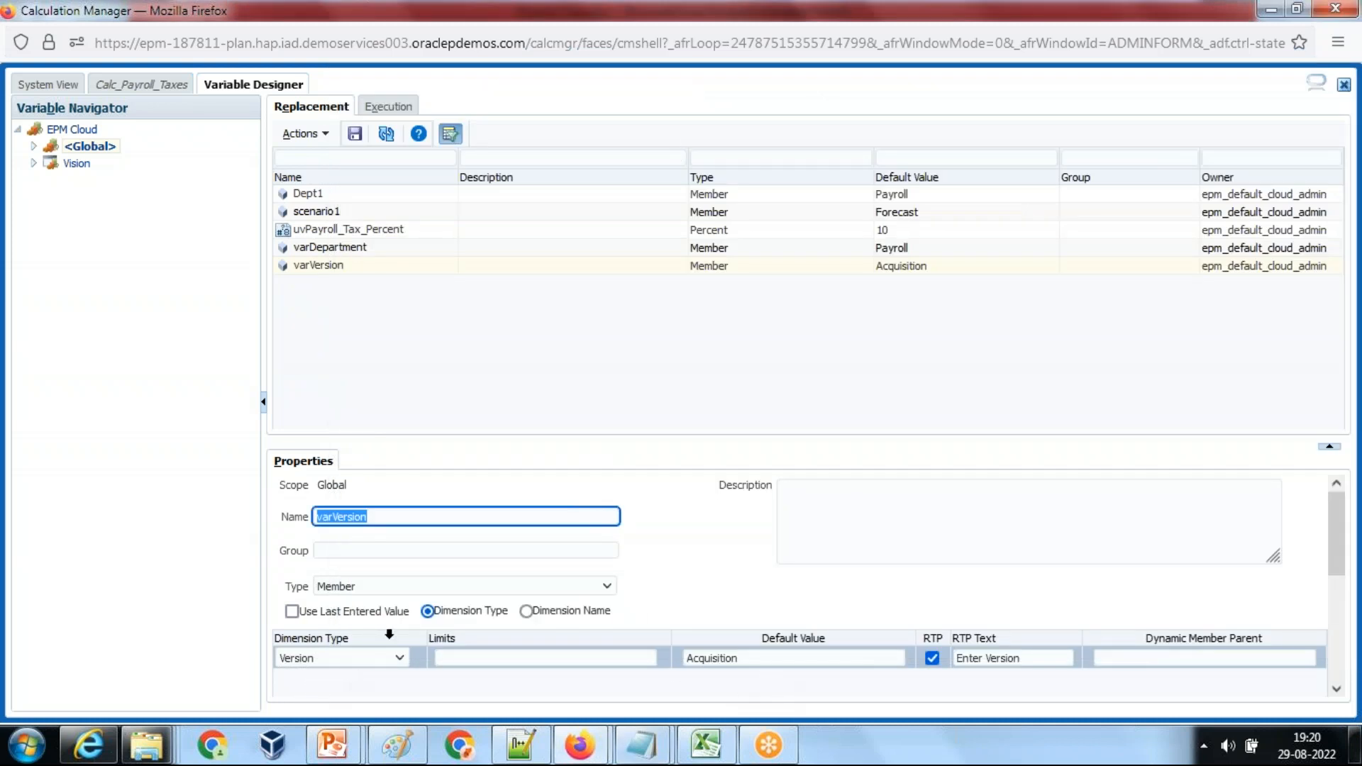
- Indent the varVersion line in the Notepad notes so it aligns under scenario1
key("alt+Tab")
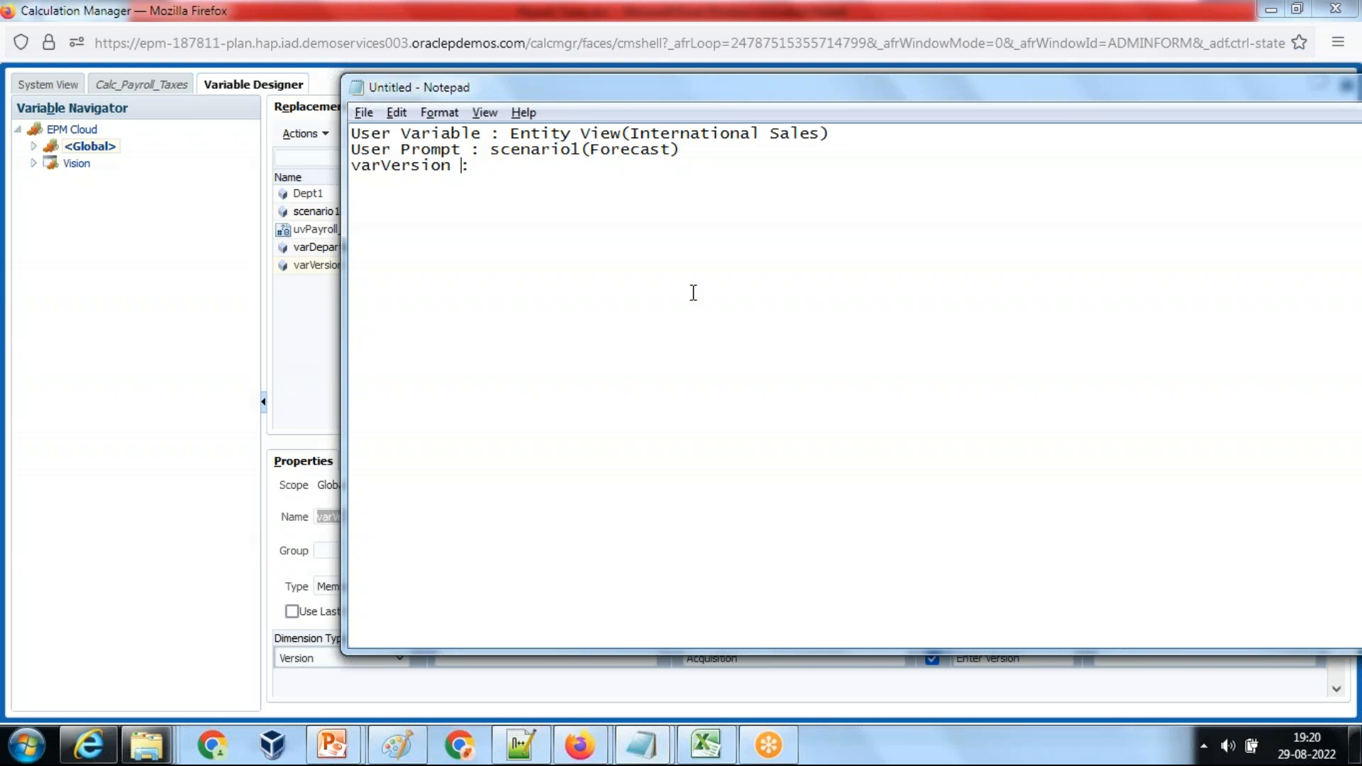
key("Tab")
key("Tab")
key("BackSpace")
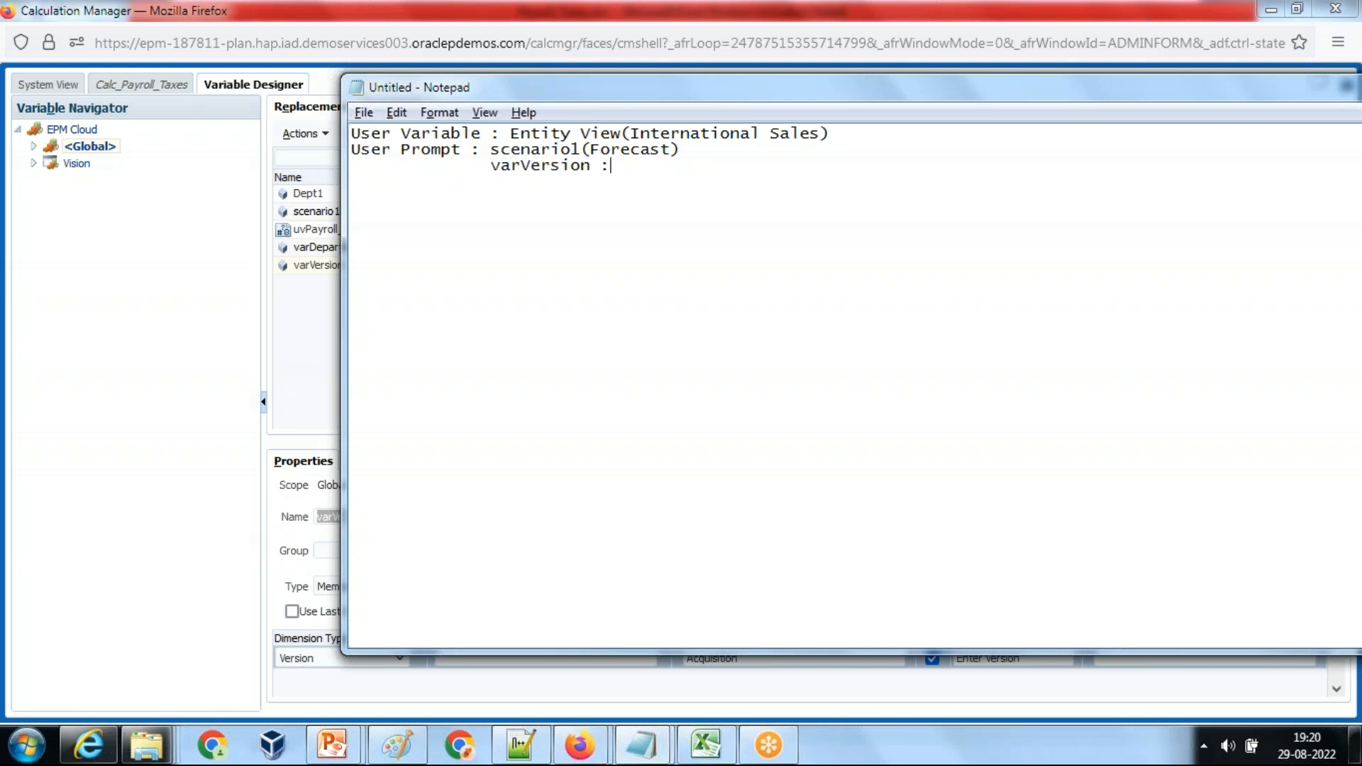
- Copy varVersion's default value, Acquisition, and append it in parentheses after varVersion in the Notepad notes
key("alt+Tab")
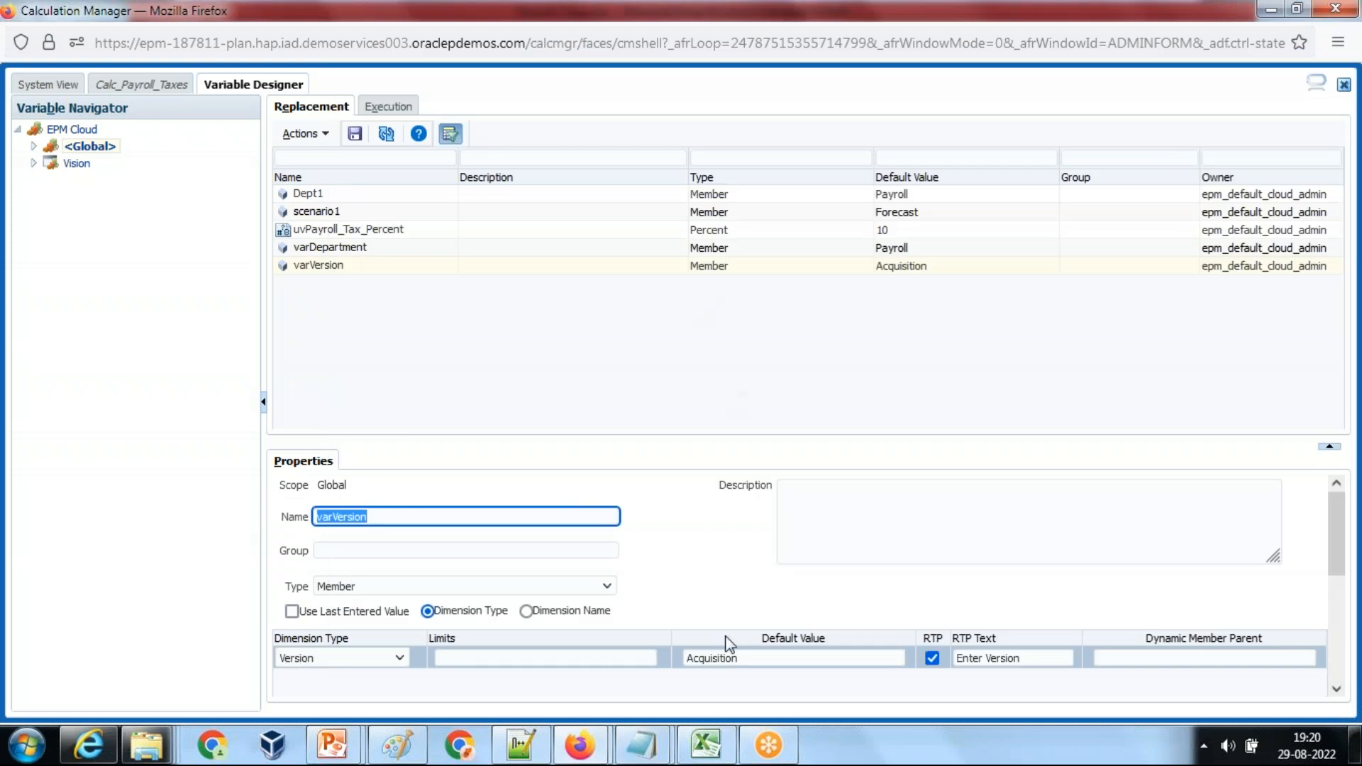
left_click(760, 657)
left_click_drag(760, 657, 610, 650)
key("ctrl+c")
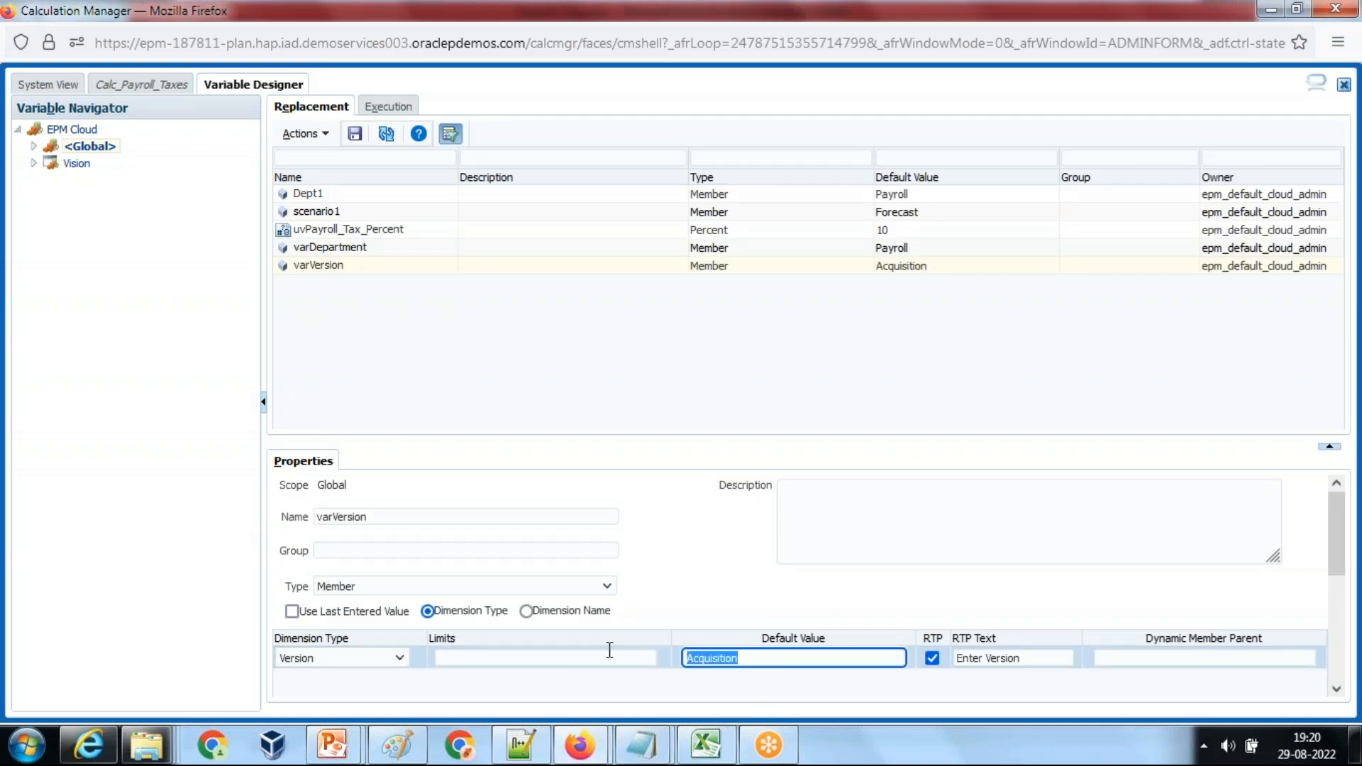
key("alt+Tab")
key("ctrl+v")
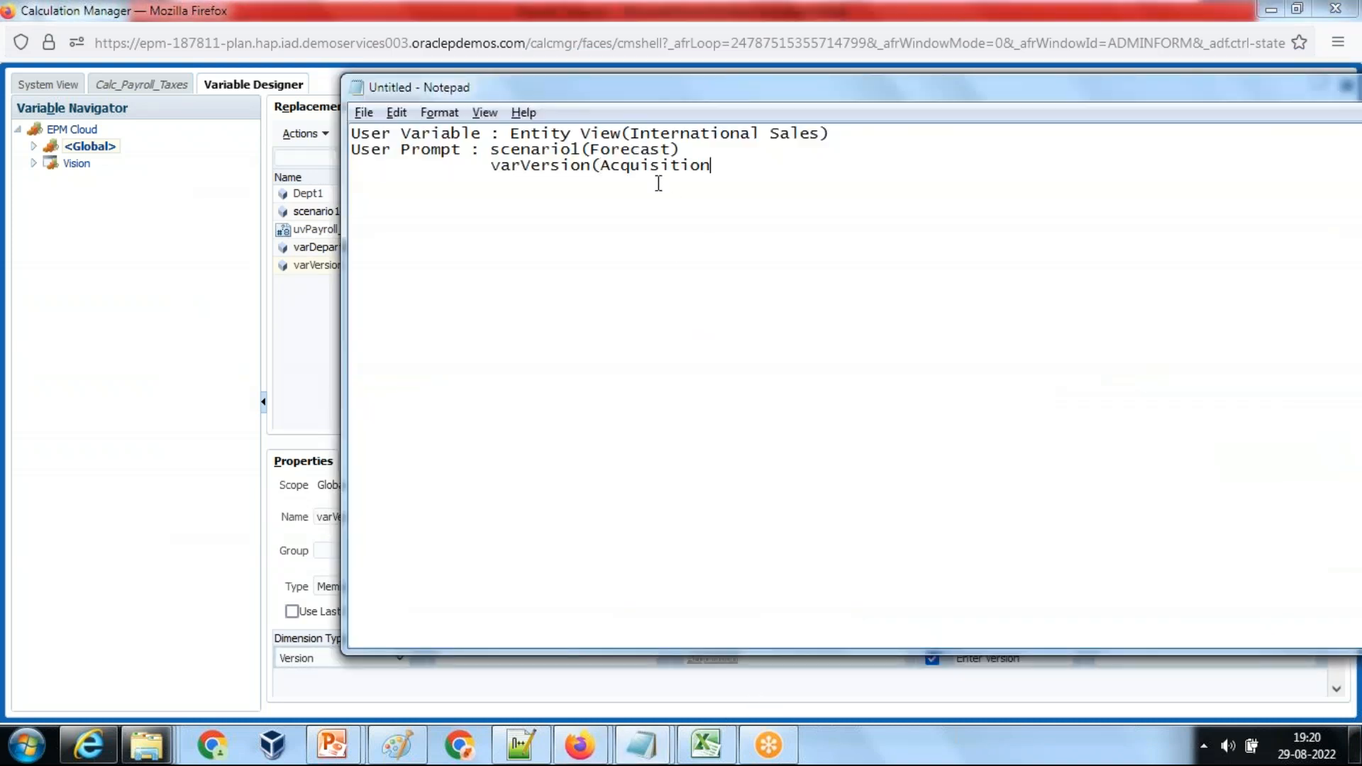
- Return to the Calc_Payroll_Taxes rule and set the member range's Scenario to the global variable scenario1
left_click(190, 9)
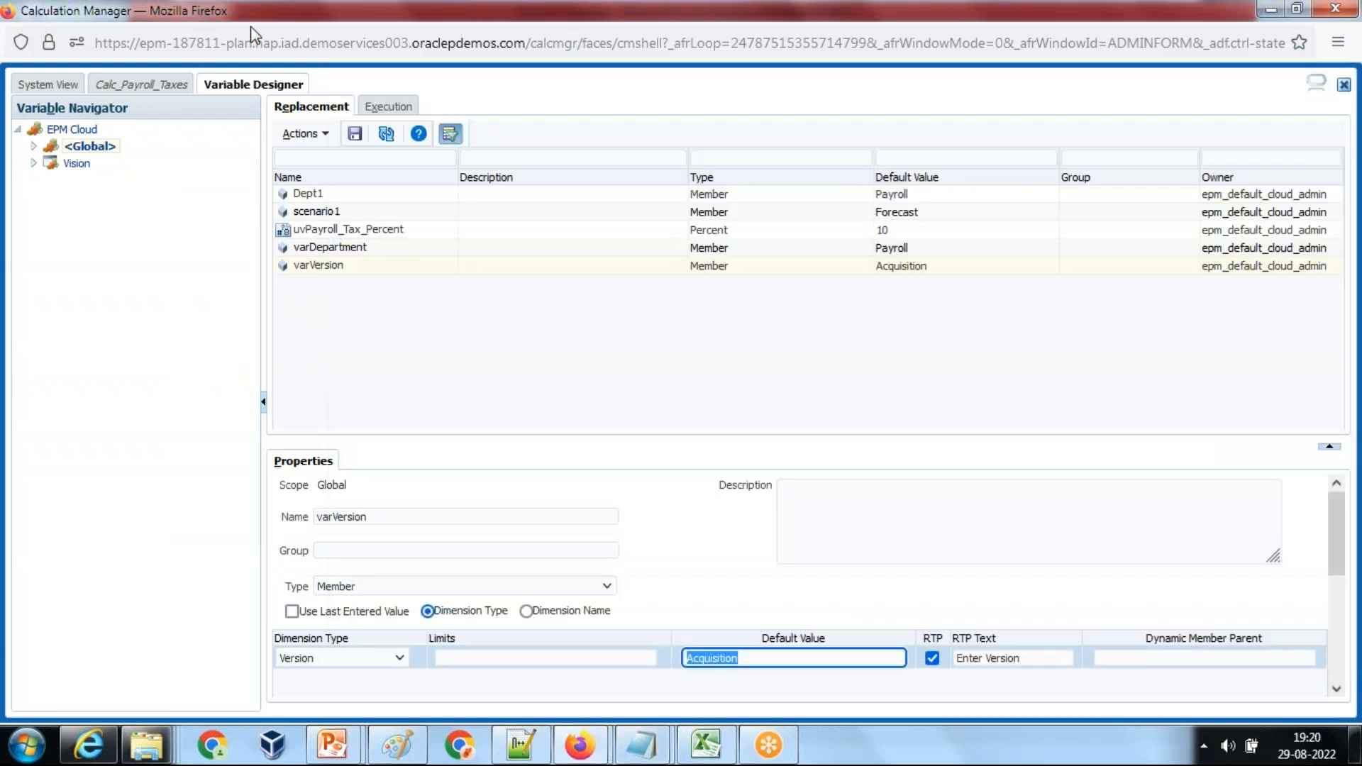
left_click(118, 86)
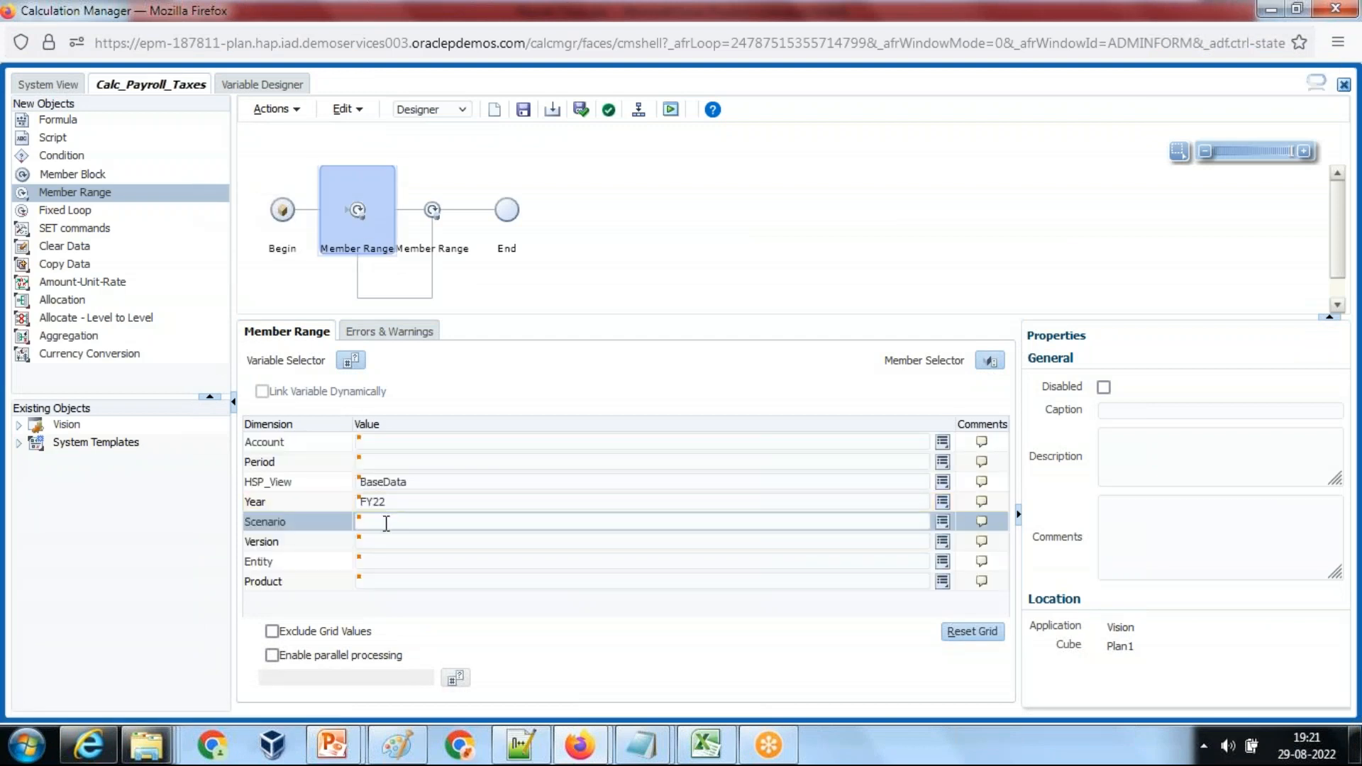
left_click(945, 525)
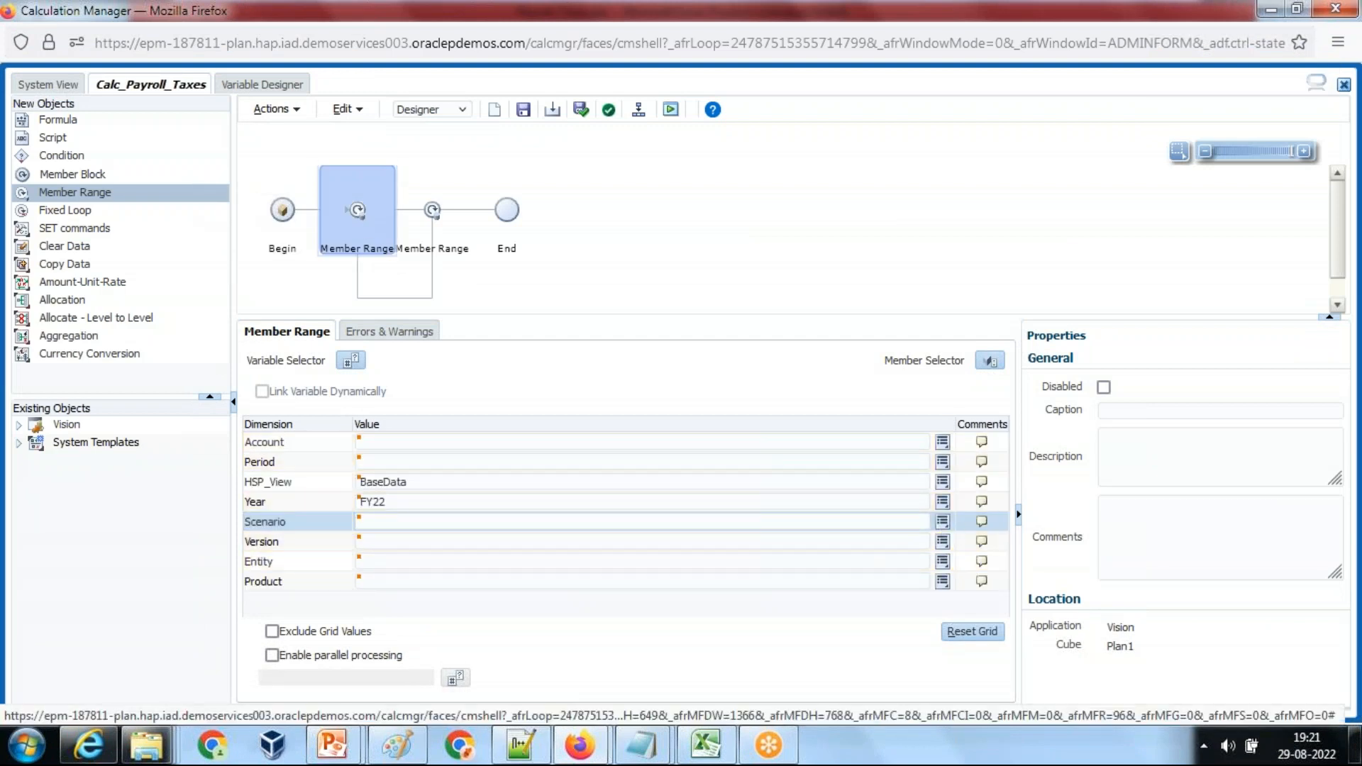
left_click(982, 462)
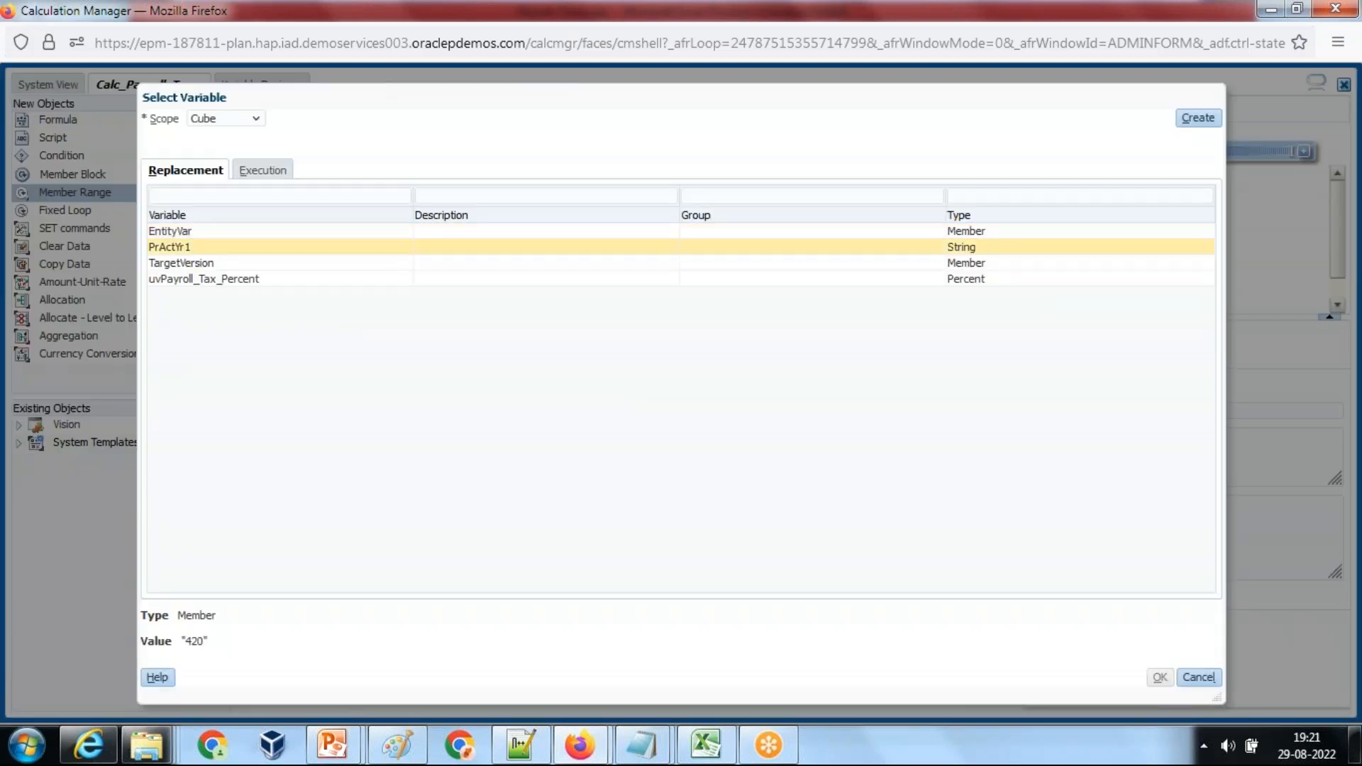
left_click(232, 117)
left_click(213, 133)
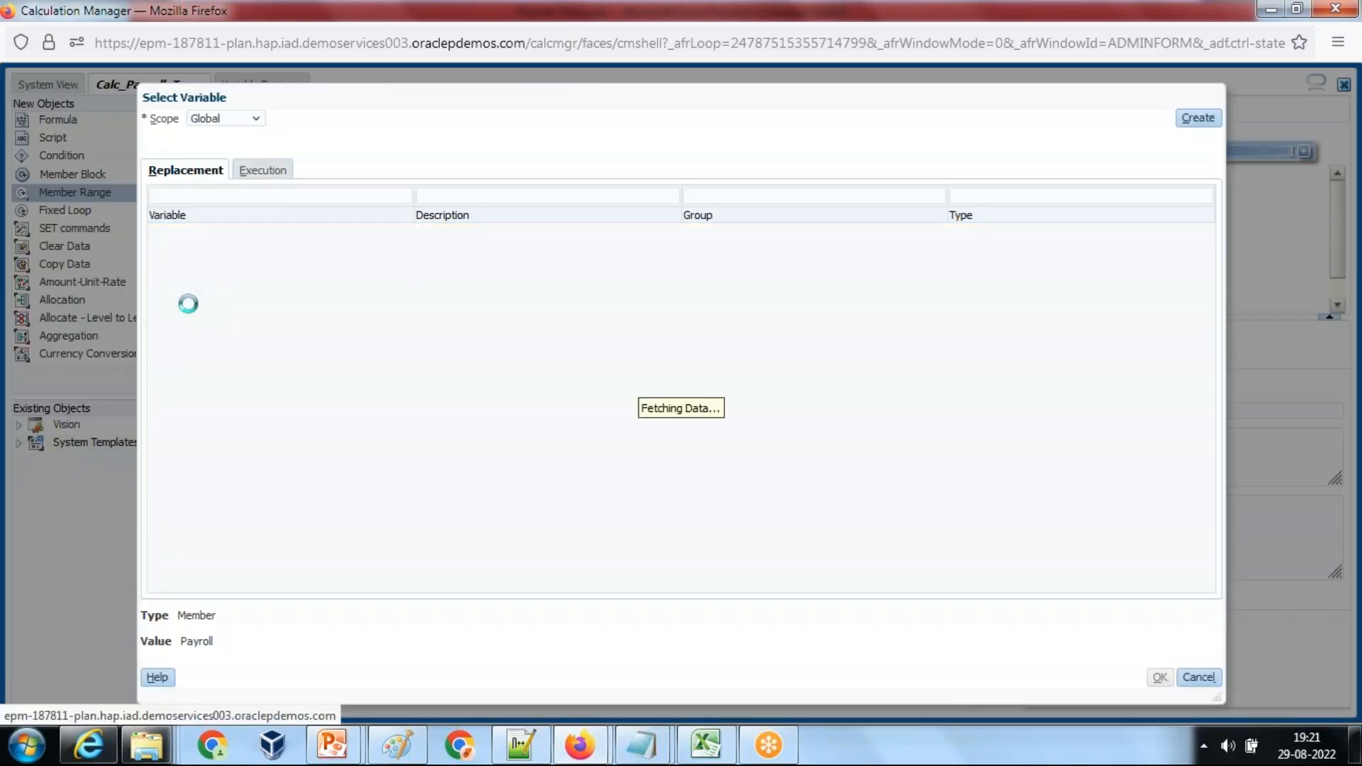
left_click(220, 246)
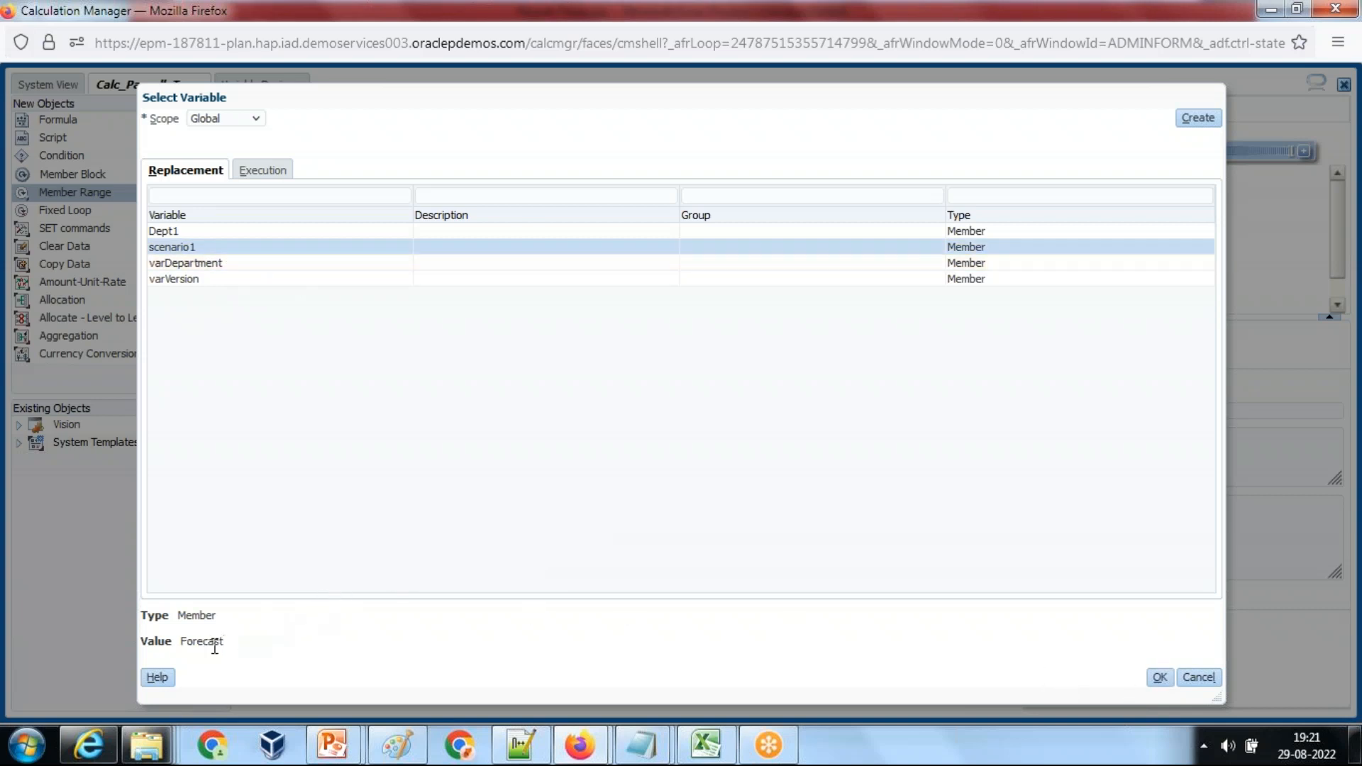
left_click(1158, 673)
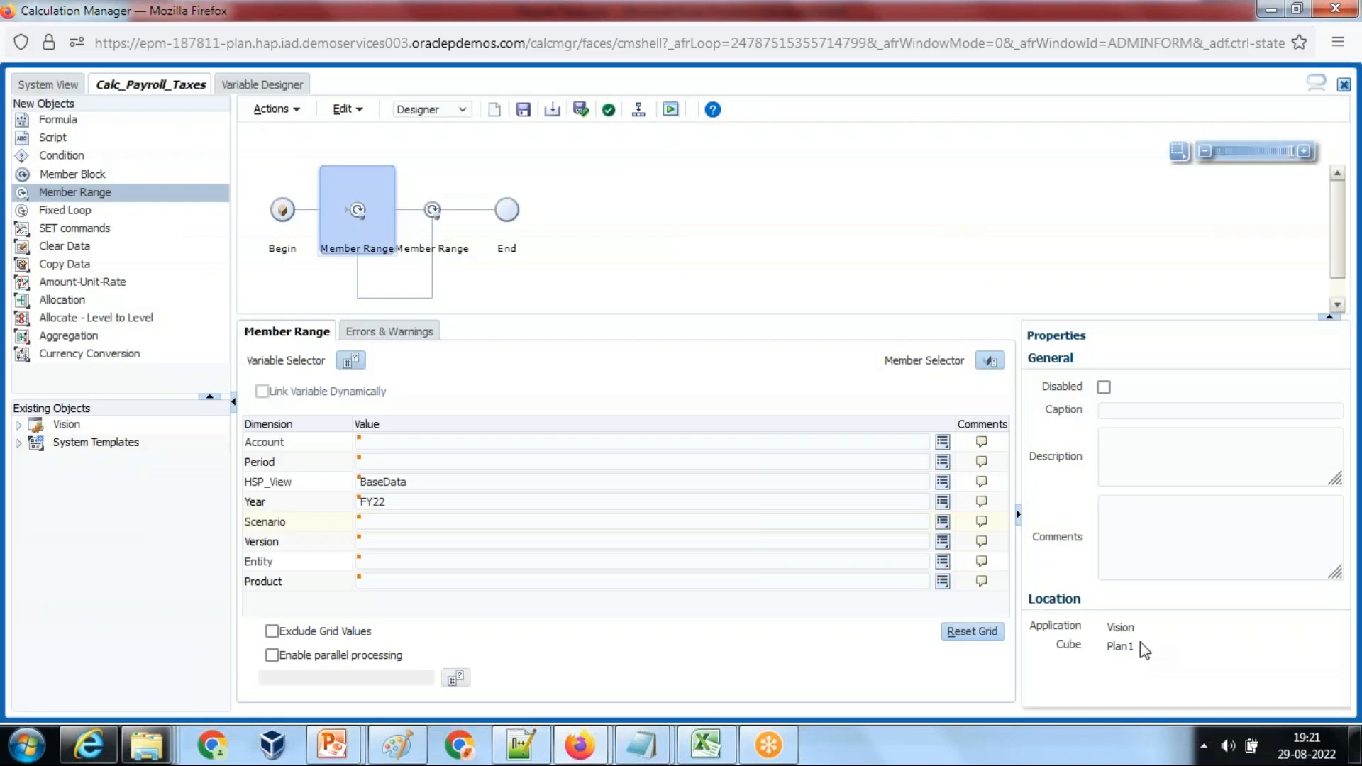
- Set the member range's Version to the global variable varVersion
left_click(943, 542)
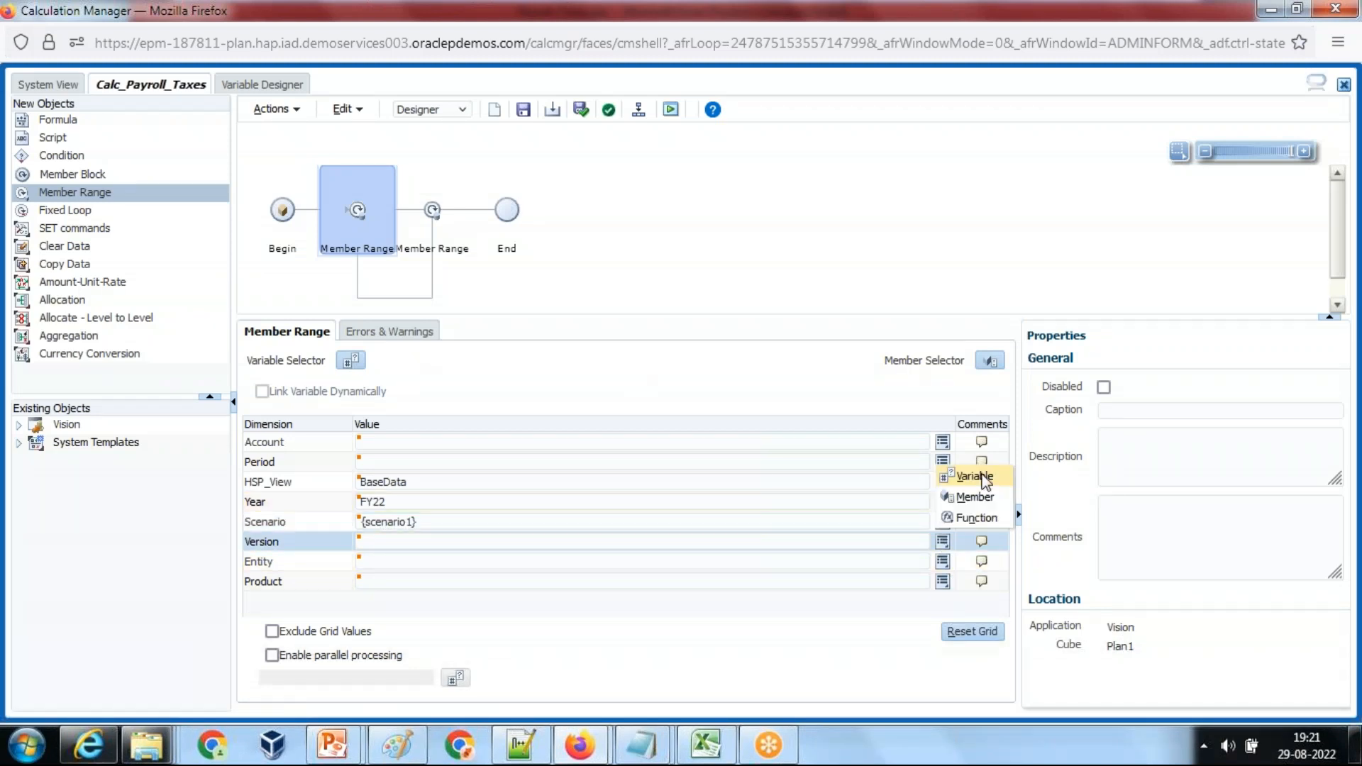
left_click(976, 476)
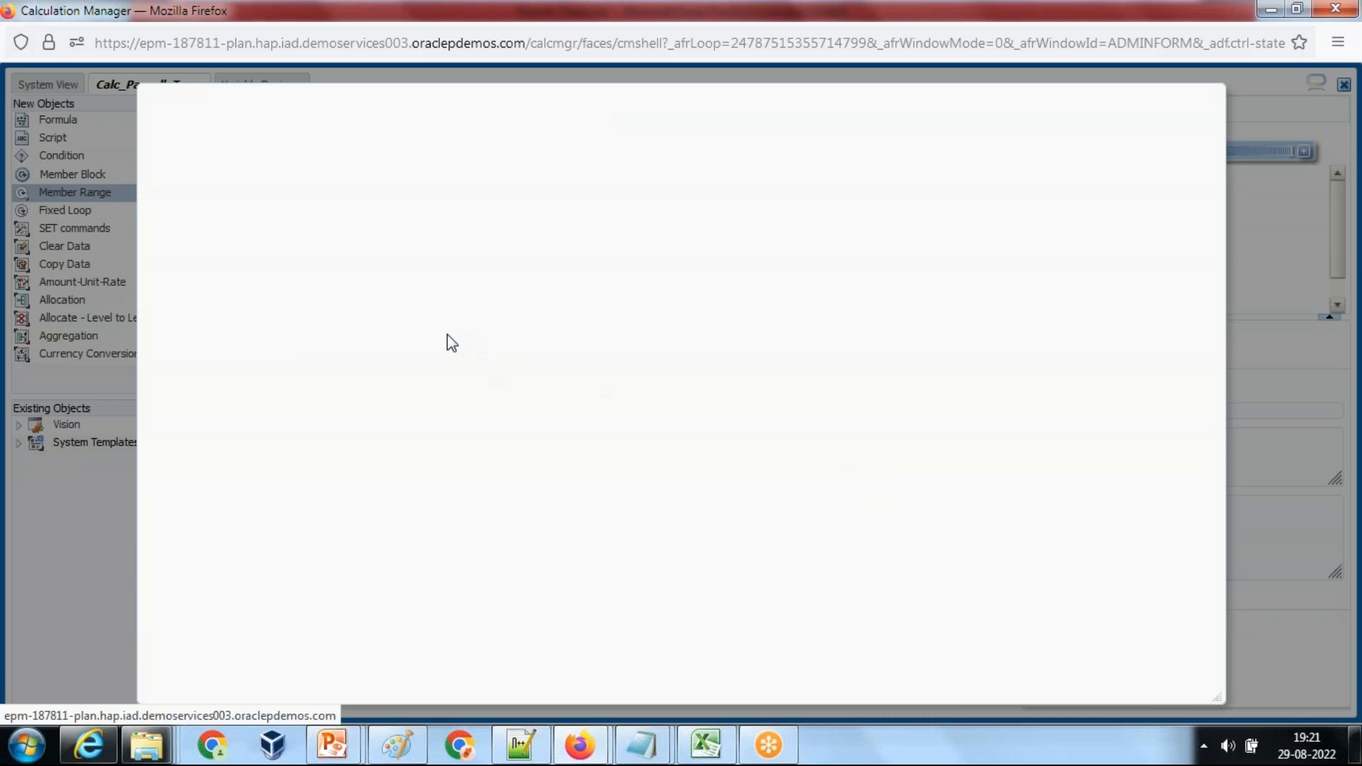
left_click(224, 118)
left_click(216, 136)
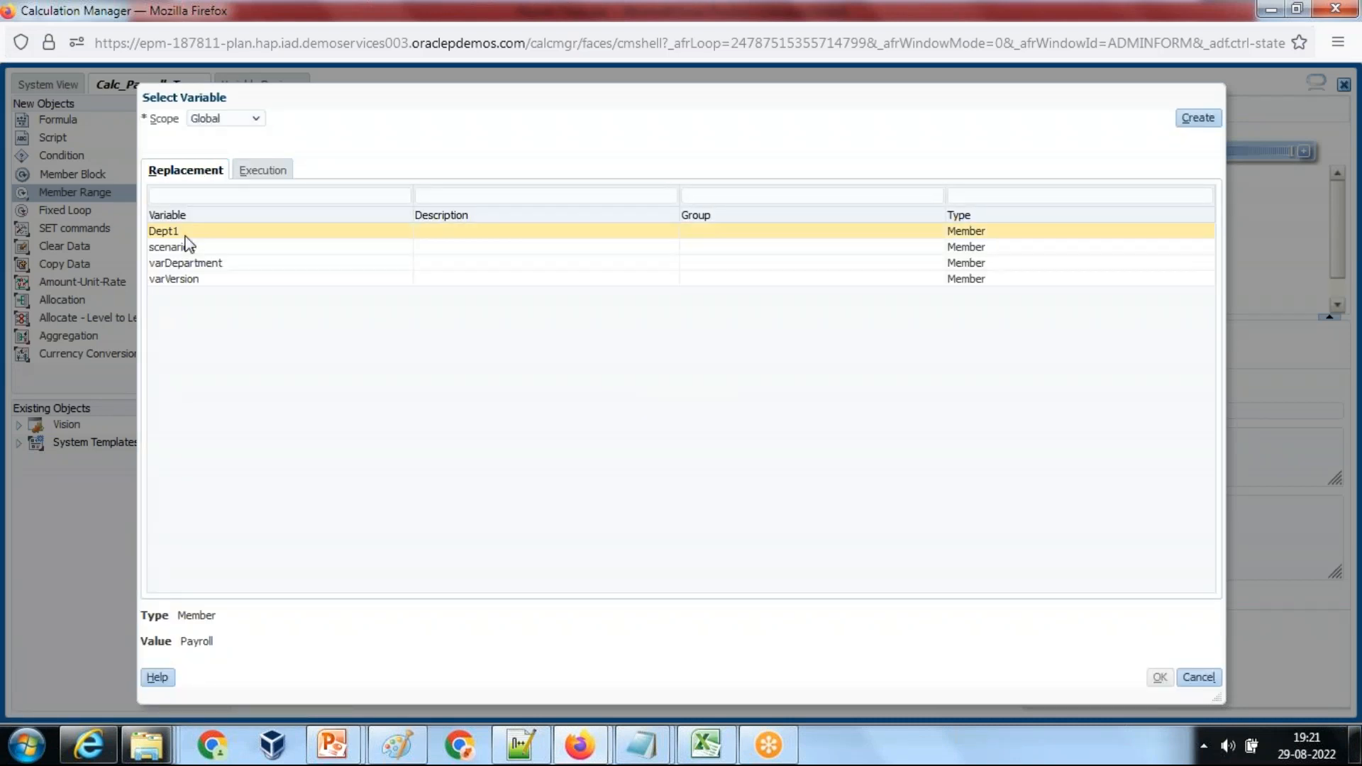
left_click(209, 279)
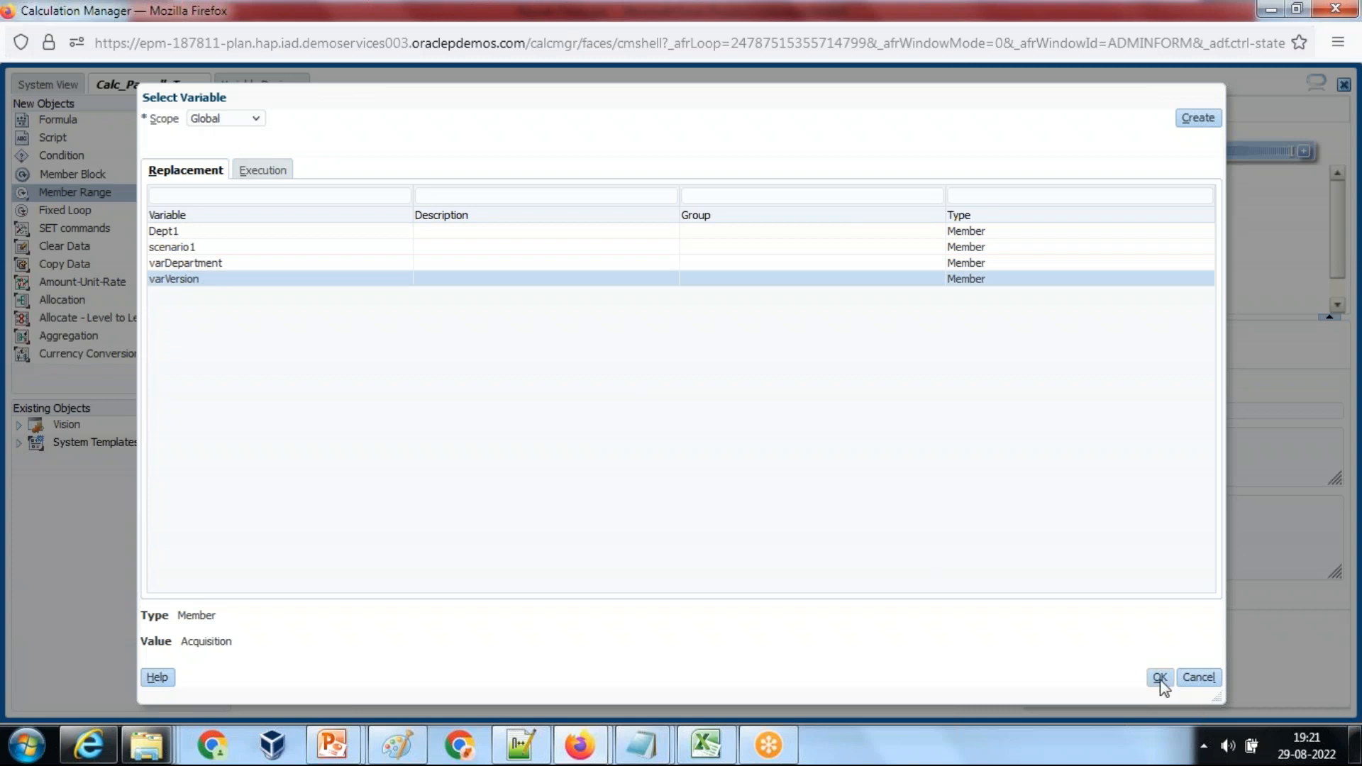
left_click(1161, 678)
- Check the variable notes in Notepad, return to the Calc_Payroll_Taxes rule, and save it
mouse_move(675, 710)
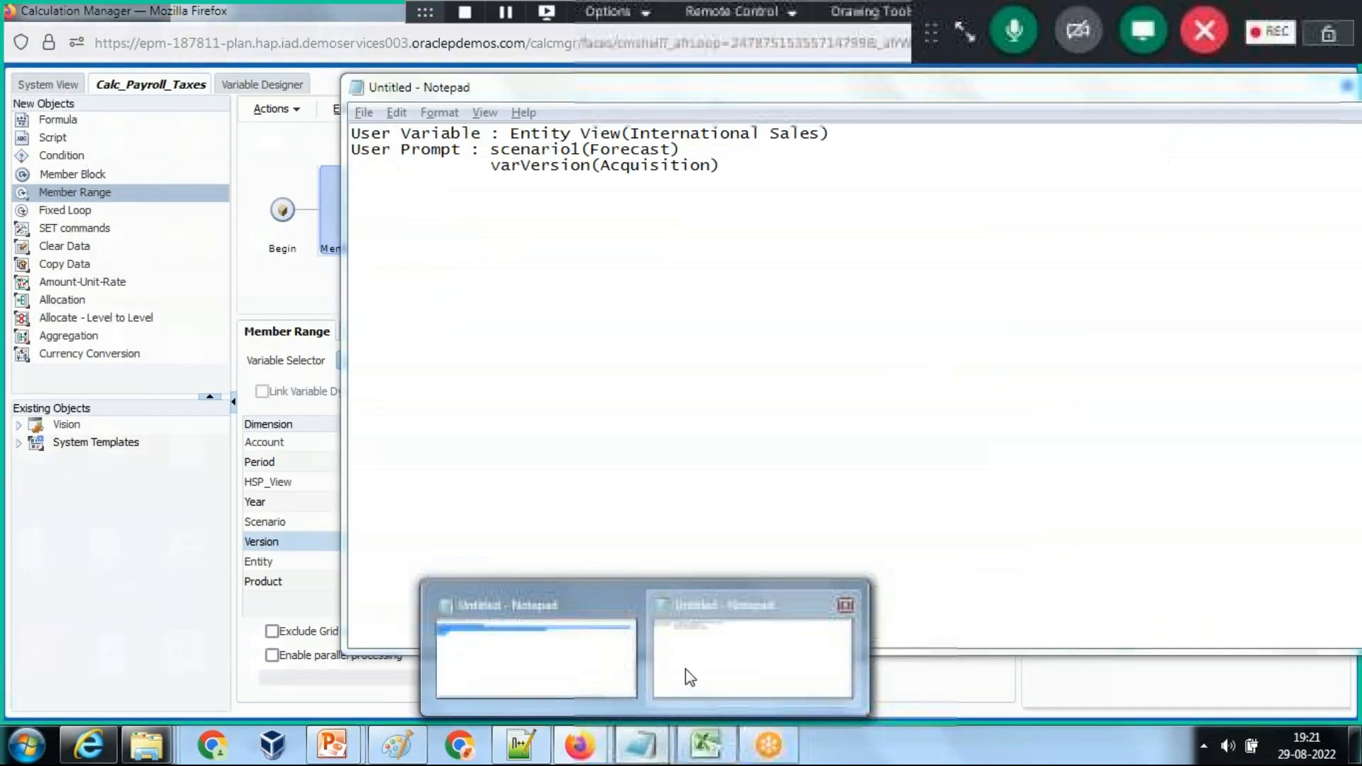
left_click(685, 669)
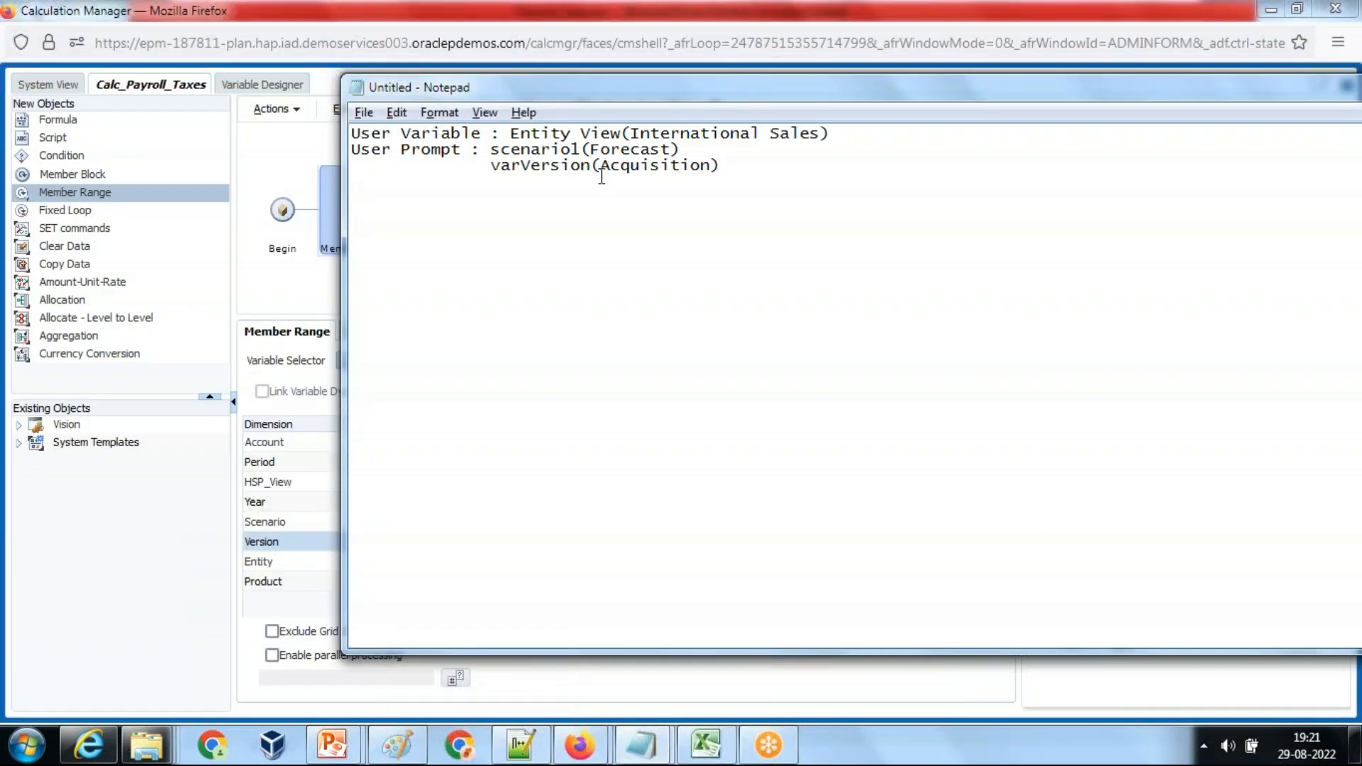
key("alt+Tab")
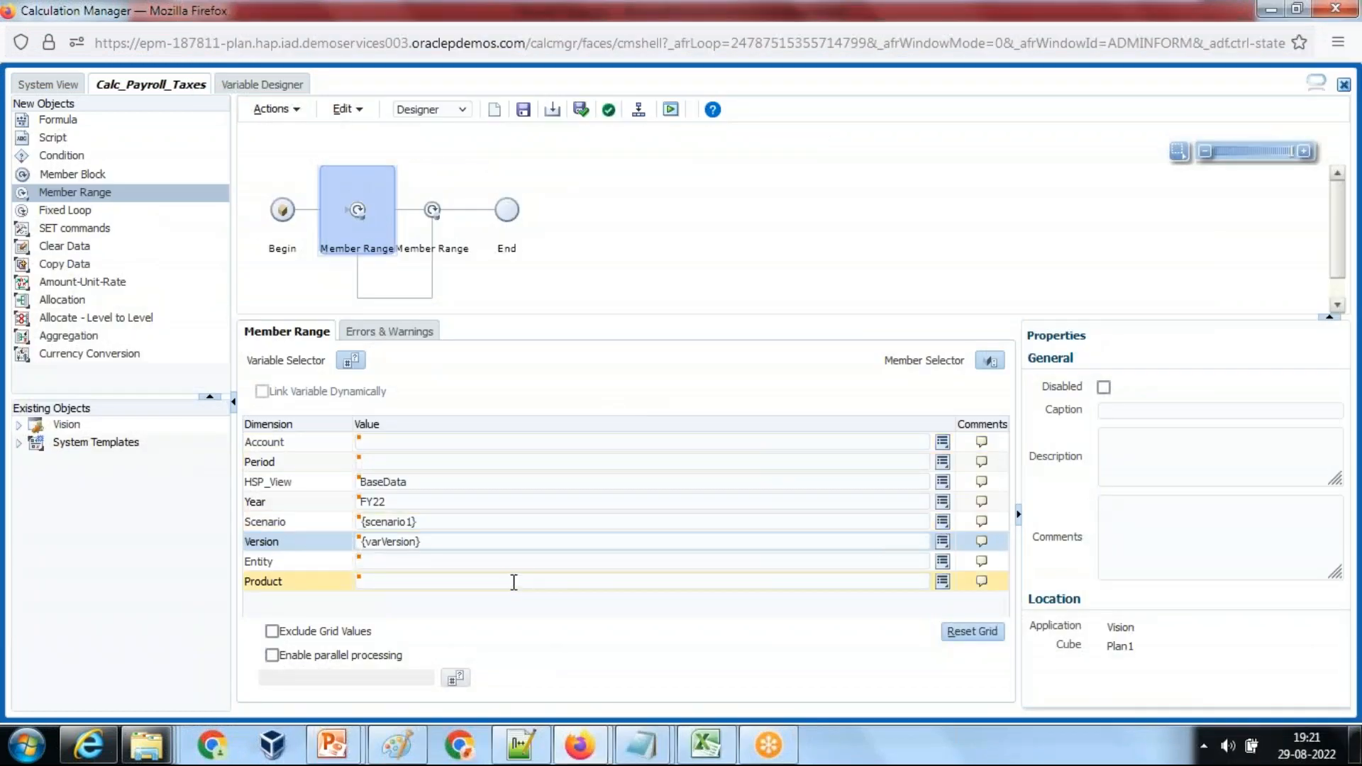
left_click(524, 109)
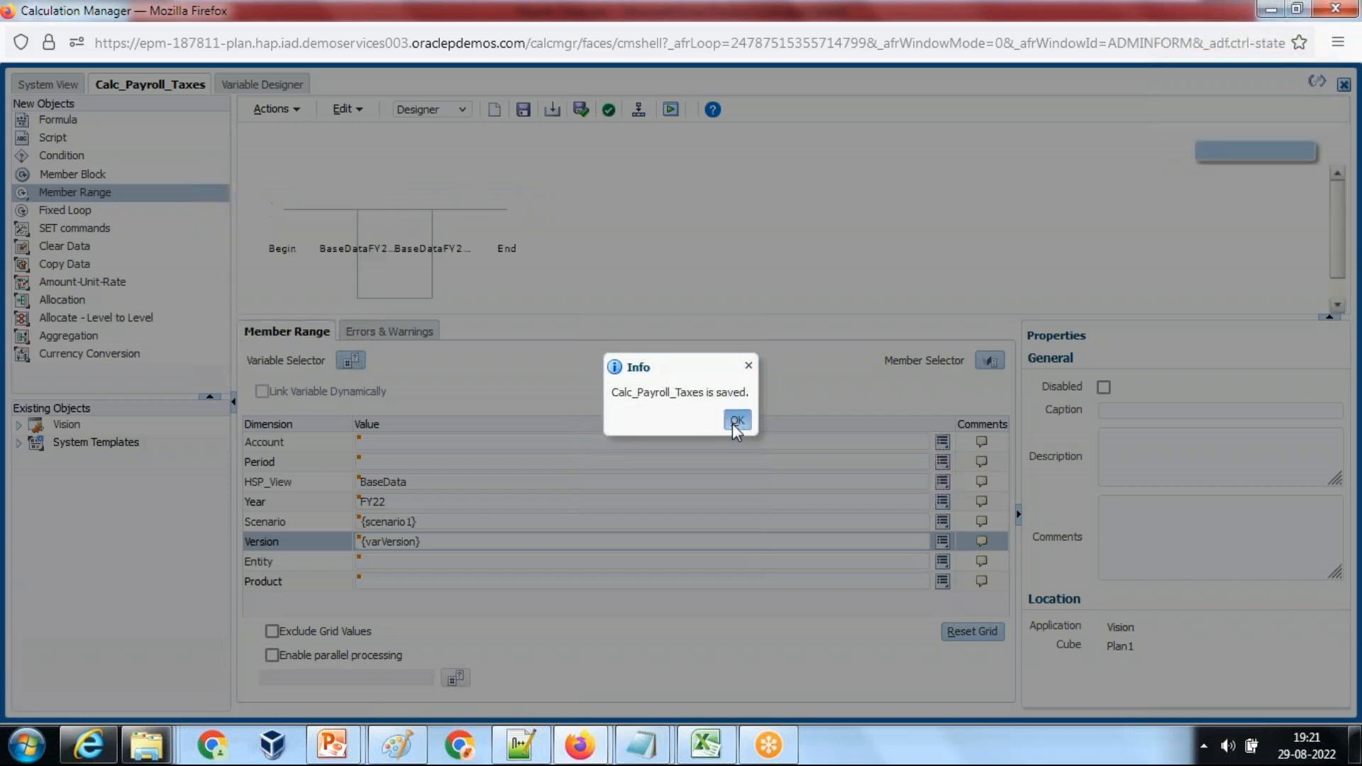
left_click(736, 421)
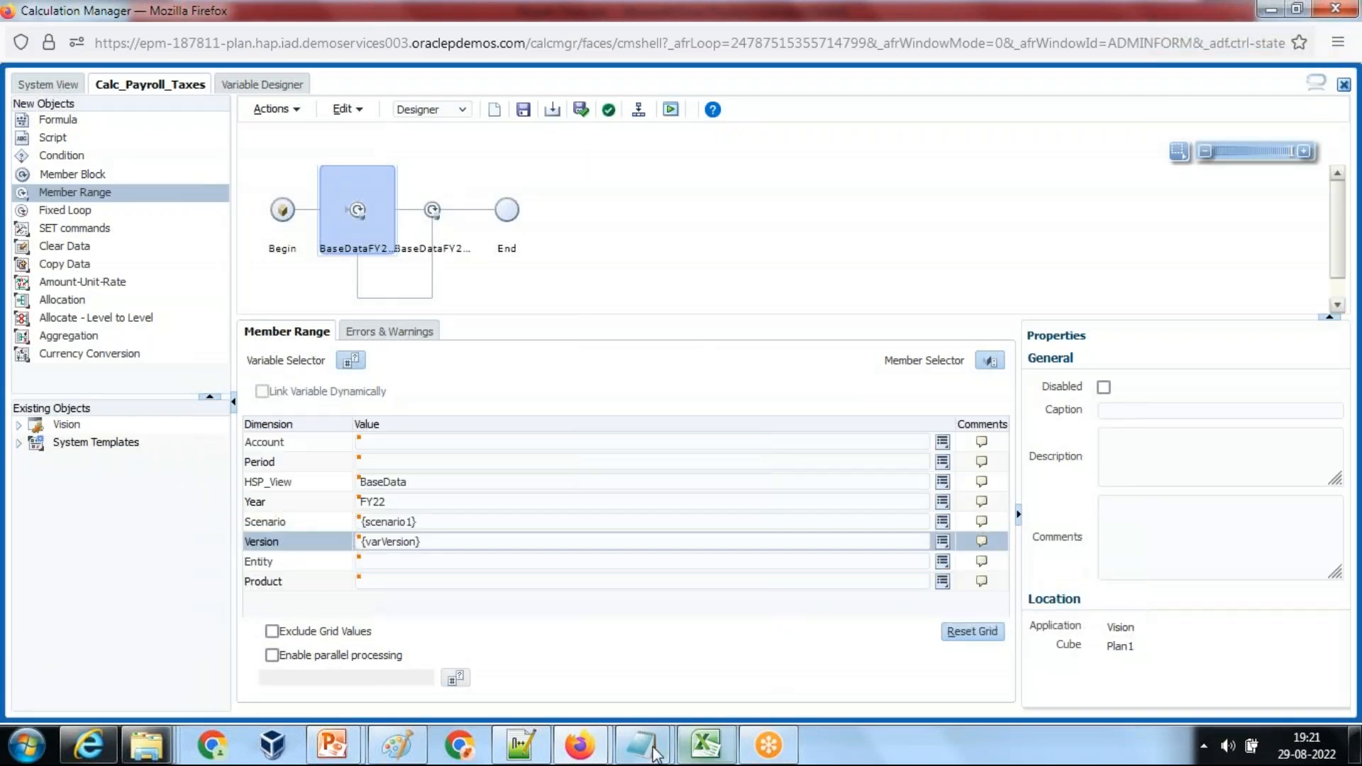
- Review the Entity View(International Sales) user variable in the Notepad notes and return to the rule
mouse_move(665, 752)
left_click(692, 670)
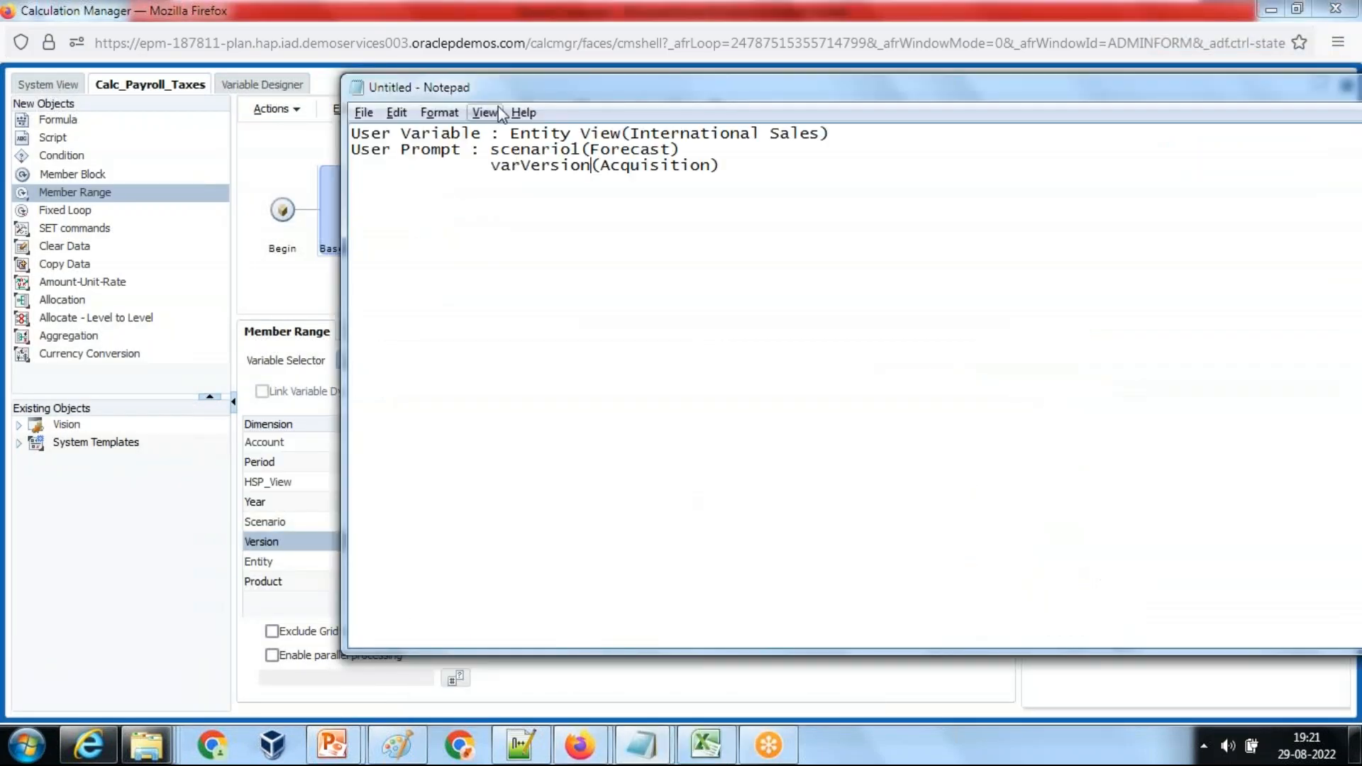
left_click_drag(522, 133, 843, 135)
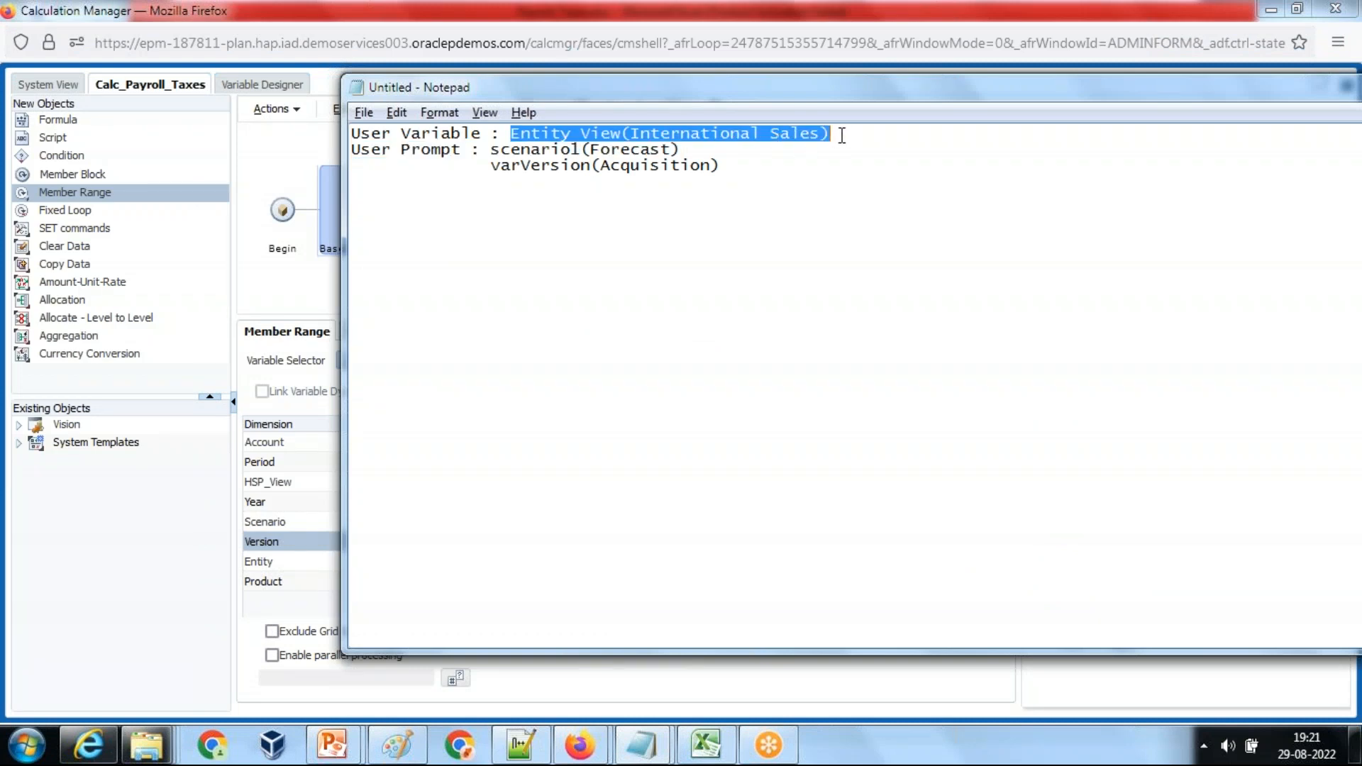
left_click(494, 147)
left_click_drag(512, 133, 880, 125)
key("alt+Tab")
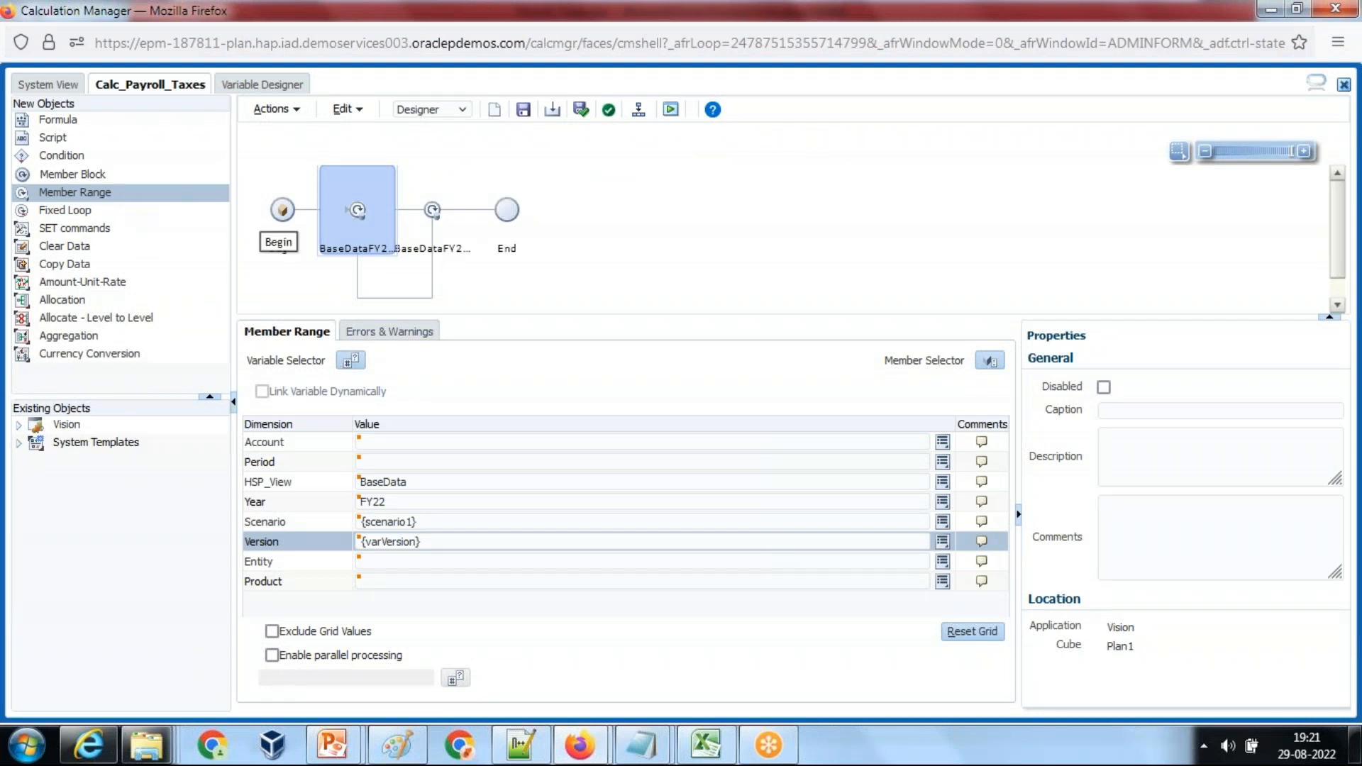
- Nest a second Member Range inside the first and browse the cube-level variables for its Entity without selecting one
left_click_drag(15, 195, 408, 220)
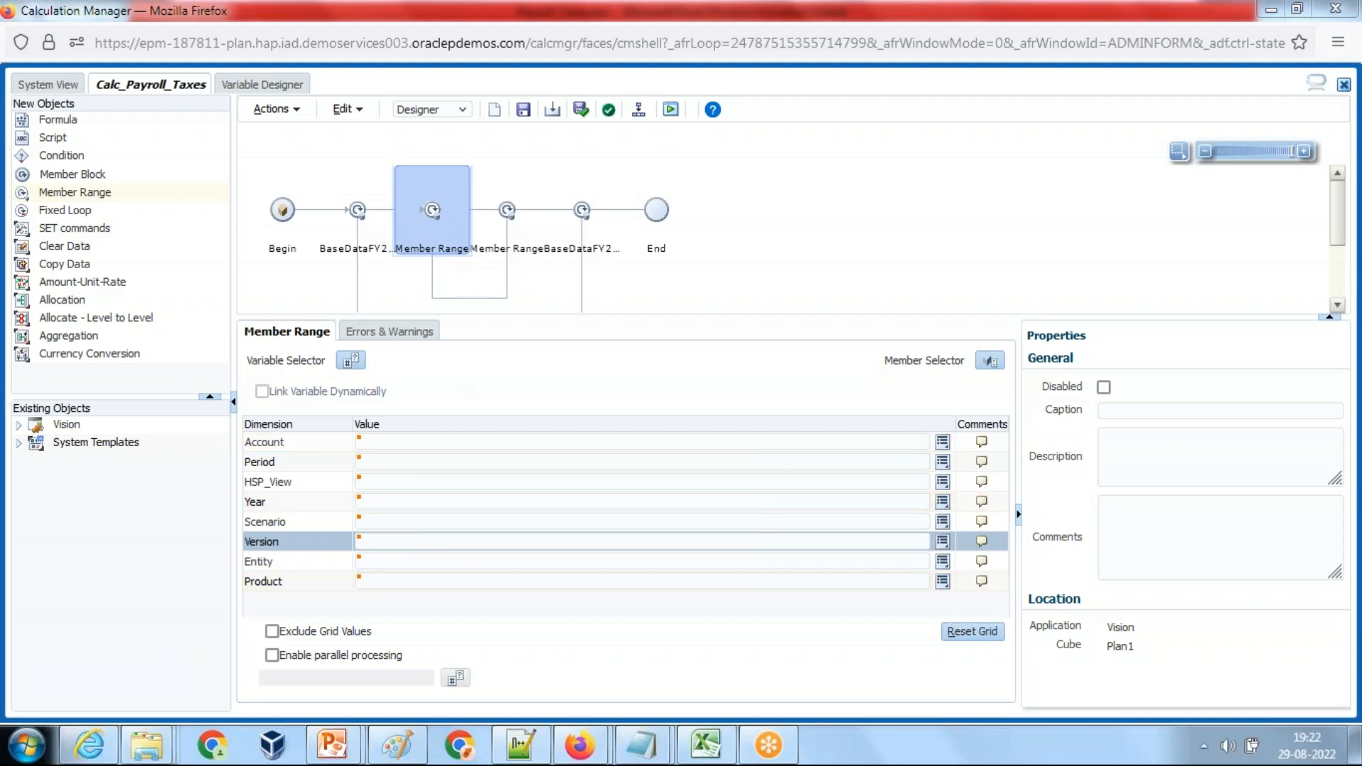
left_click(878, 557)
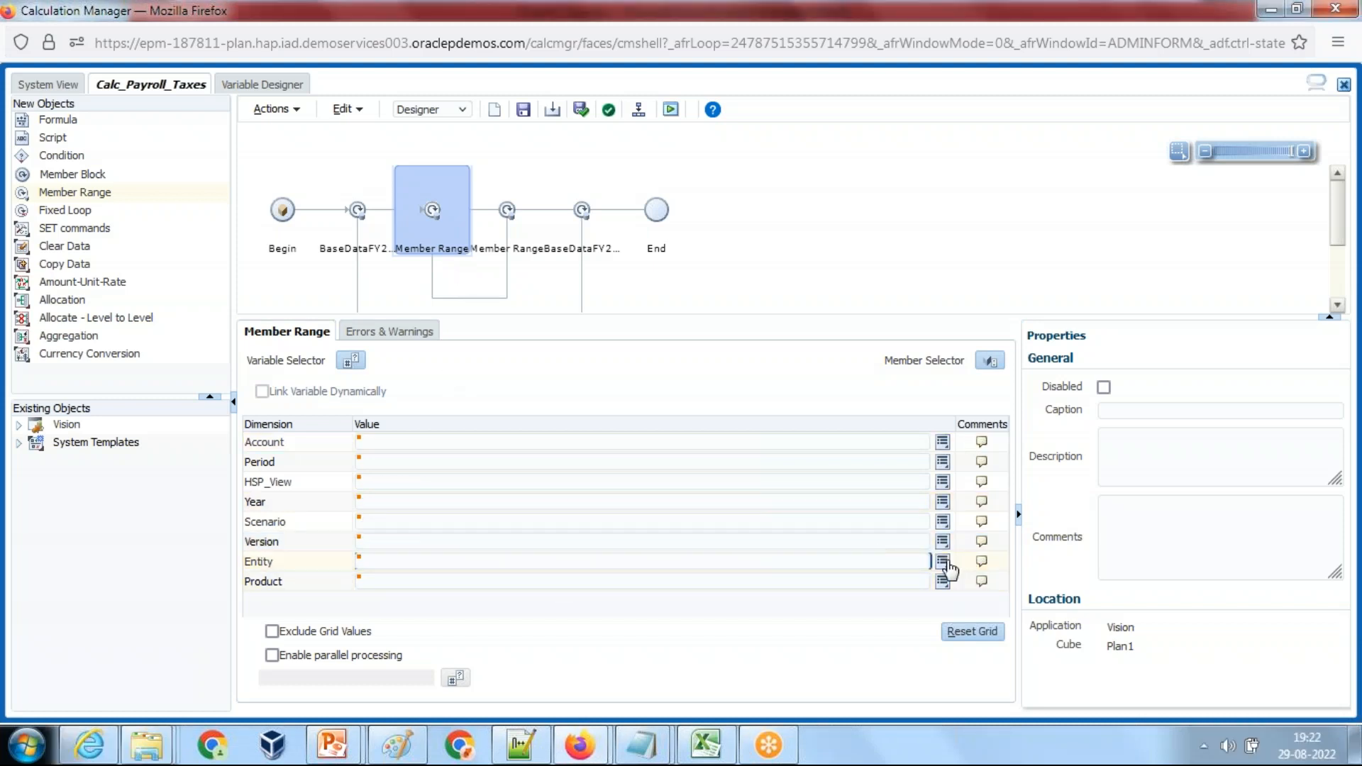
left_click(943, 562)
left_click(973, 496)
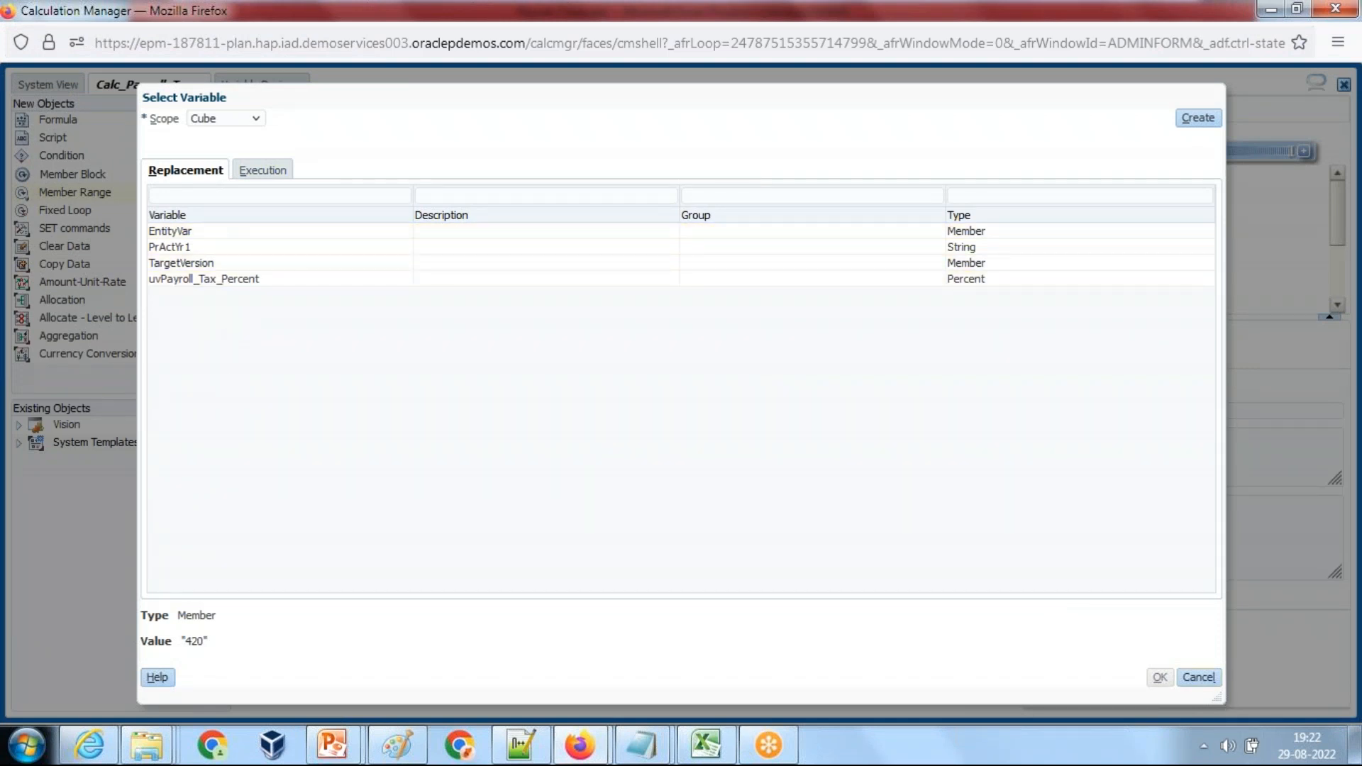
left_click(1199, 677)
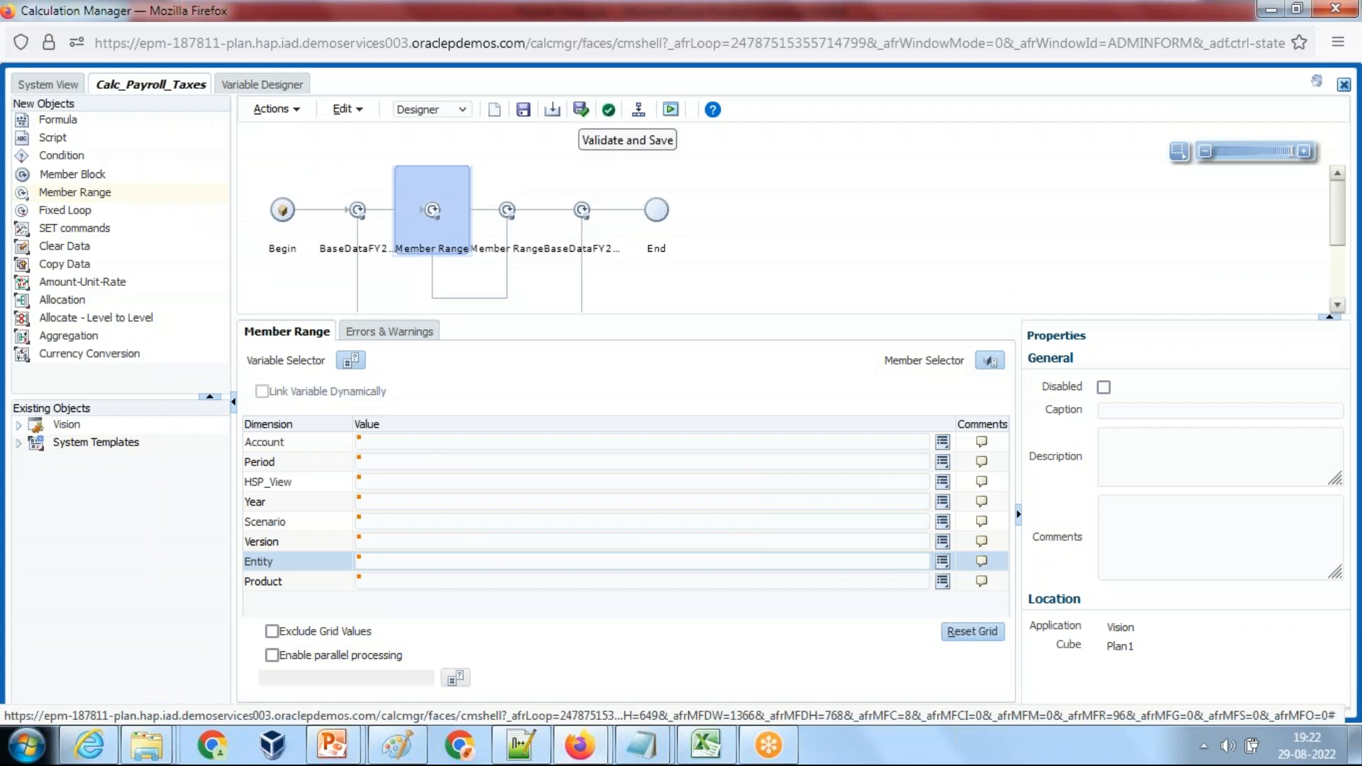
- Validate and save the Calc_Payroll_Taxes rule, and switch it from Designer to Edit Script view
left_click(581, 111)
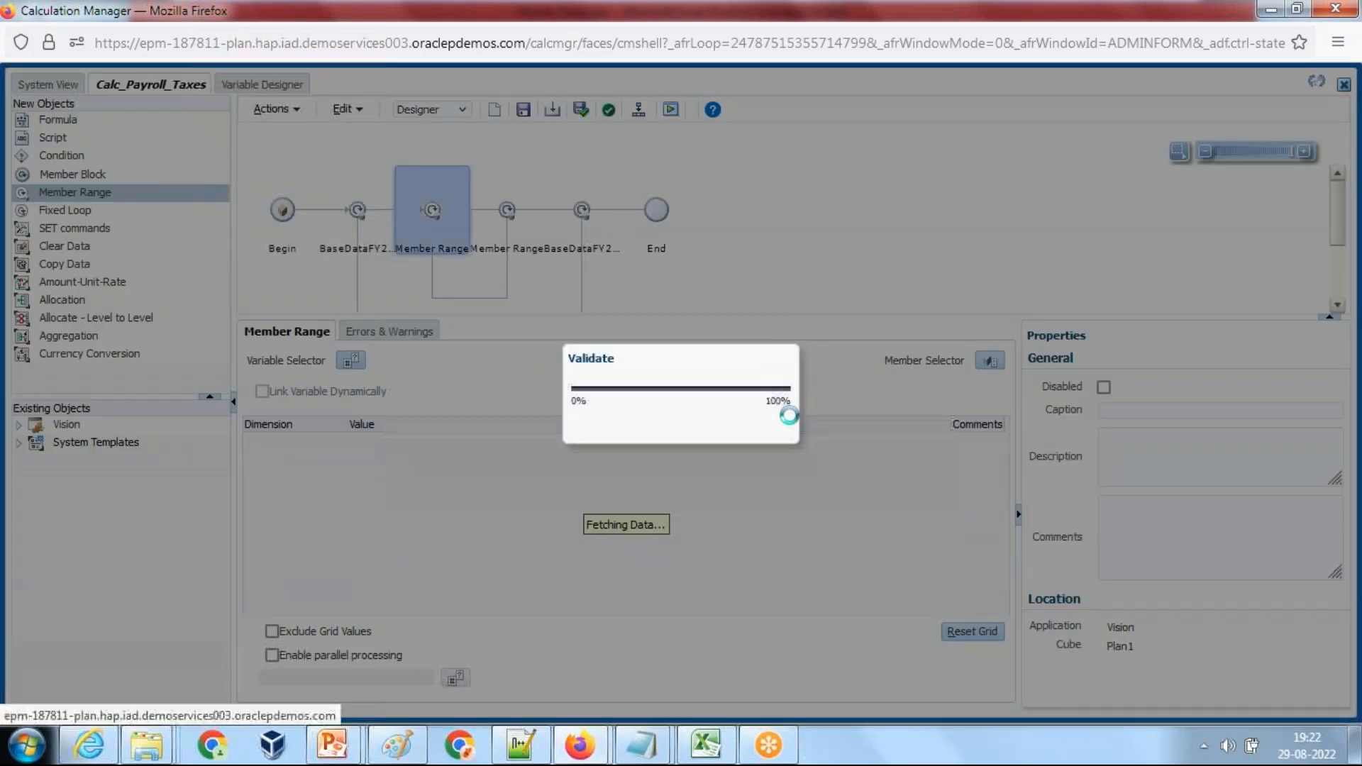
left_click(931, 463)
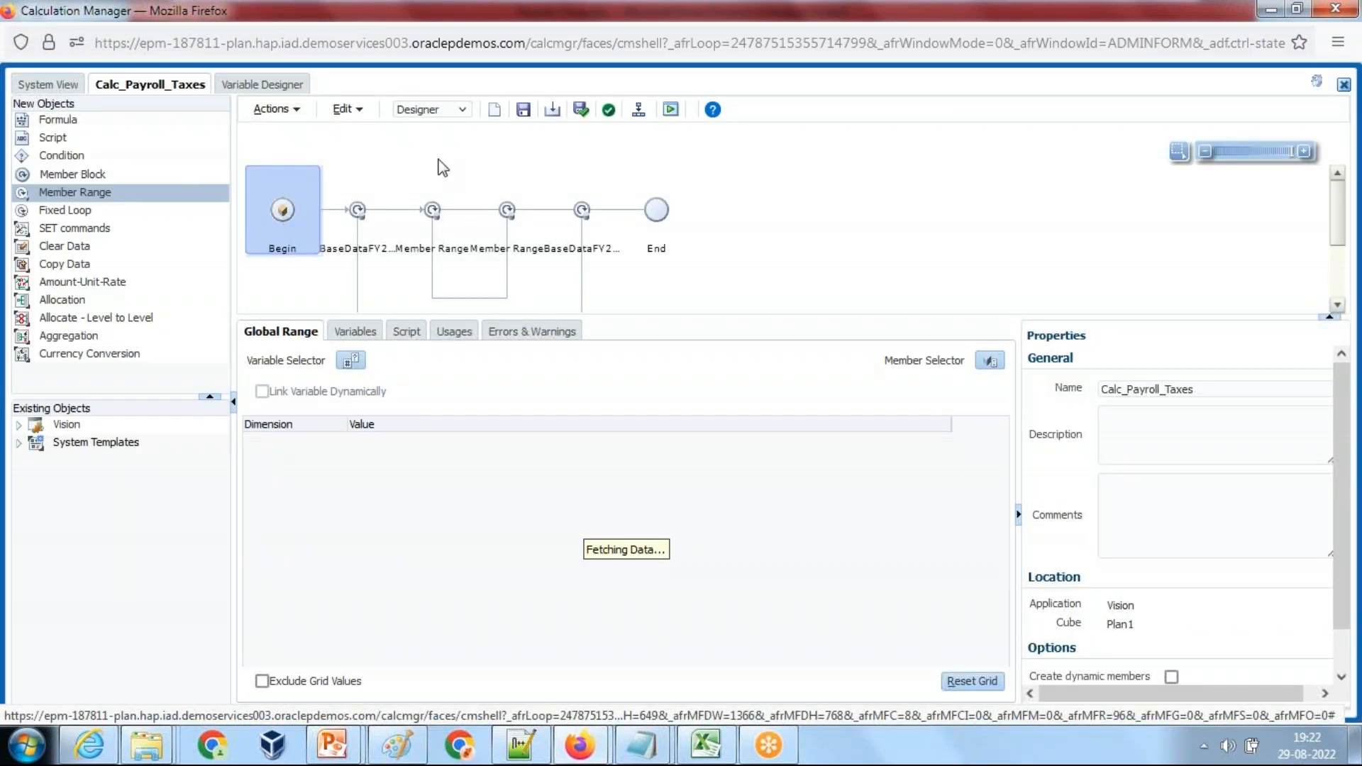
left_click(437, 111)
left_click(429, 150)
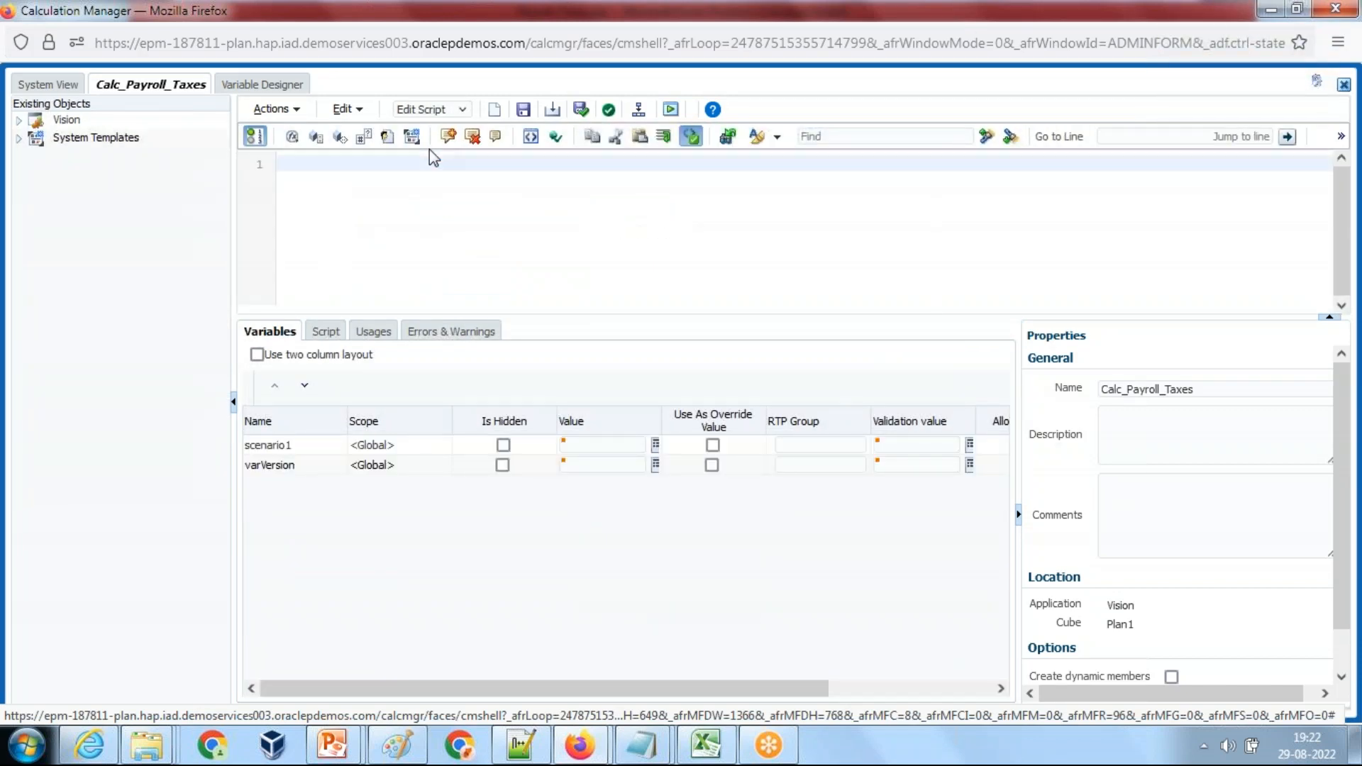
left_click(445, 183)
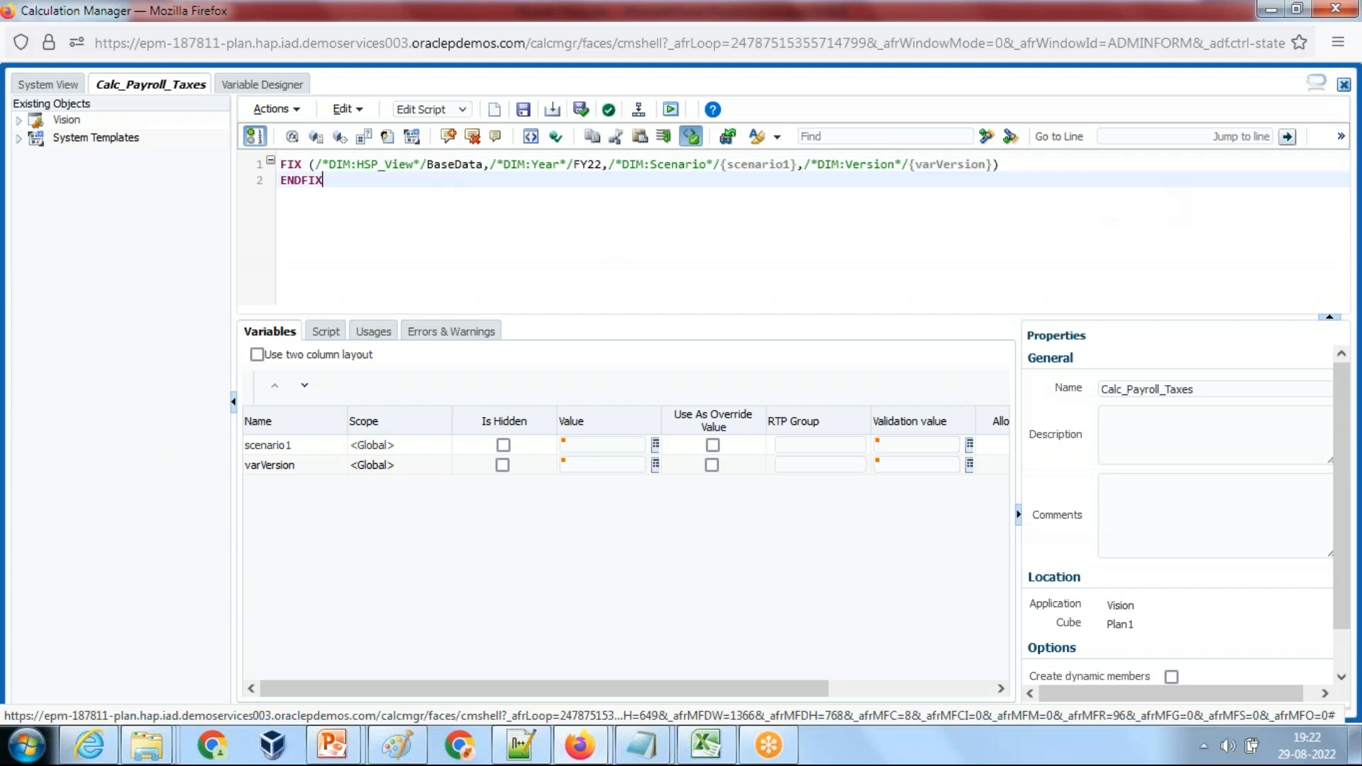
- Nest an empty FIX() and EndFIX block inside the existing FIX statement of the Calc_Payroll_Taxes script
left_click(1030, 170)
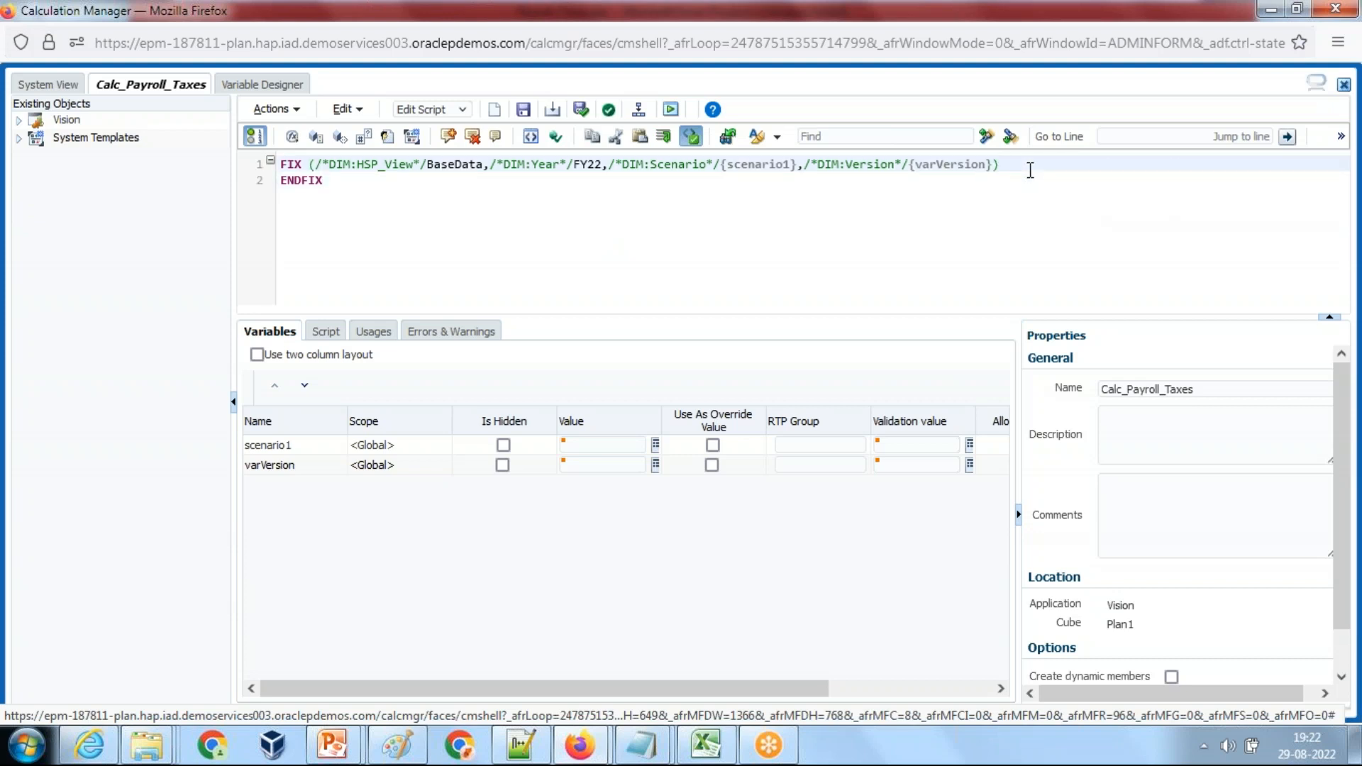
key("Return")
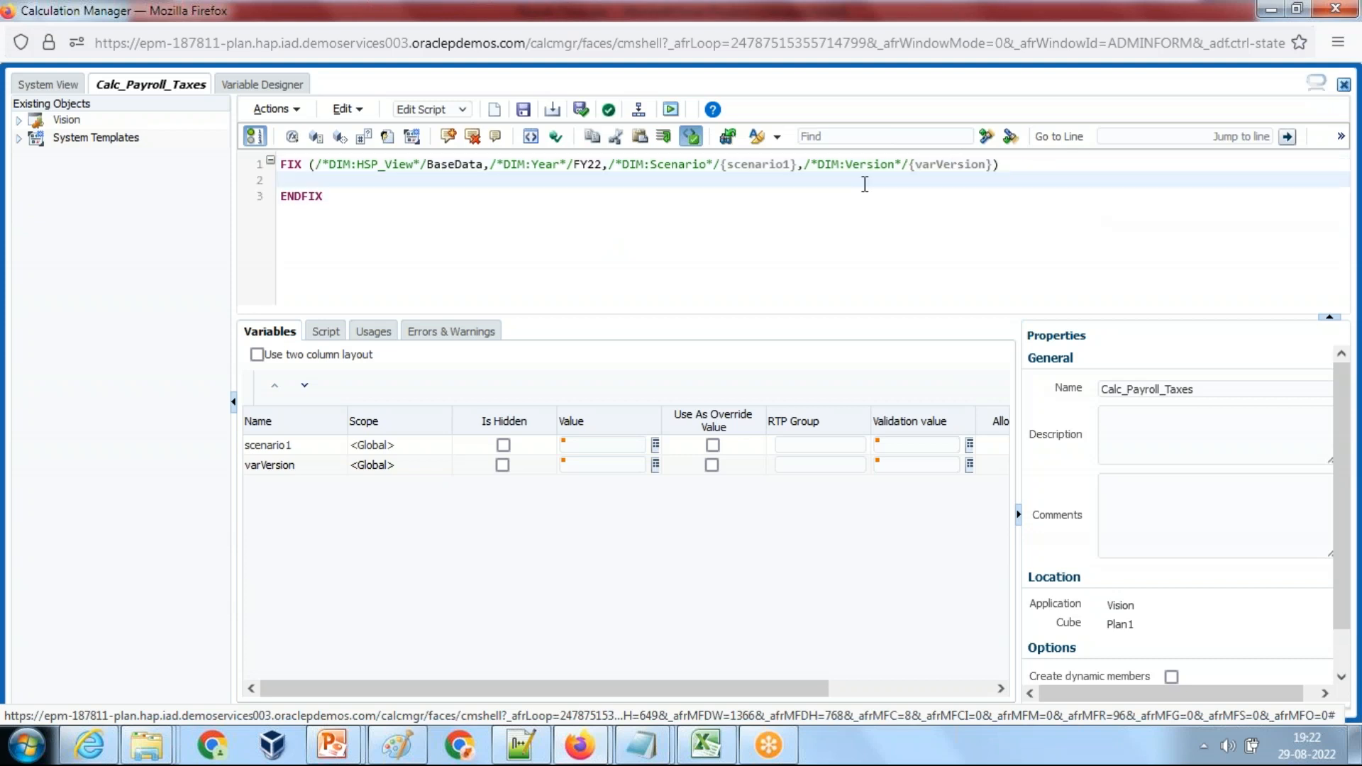
type("FIX")
key("Return")
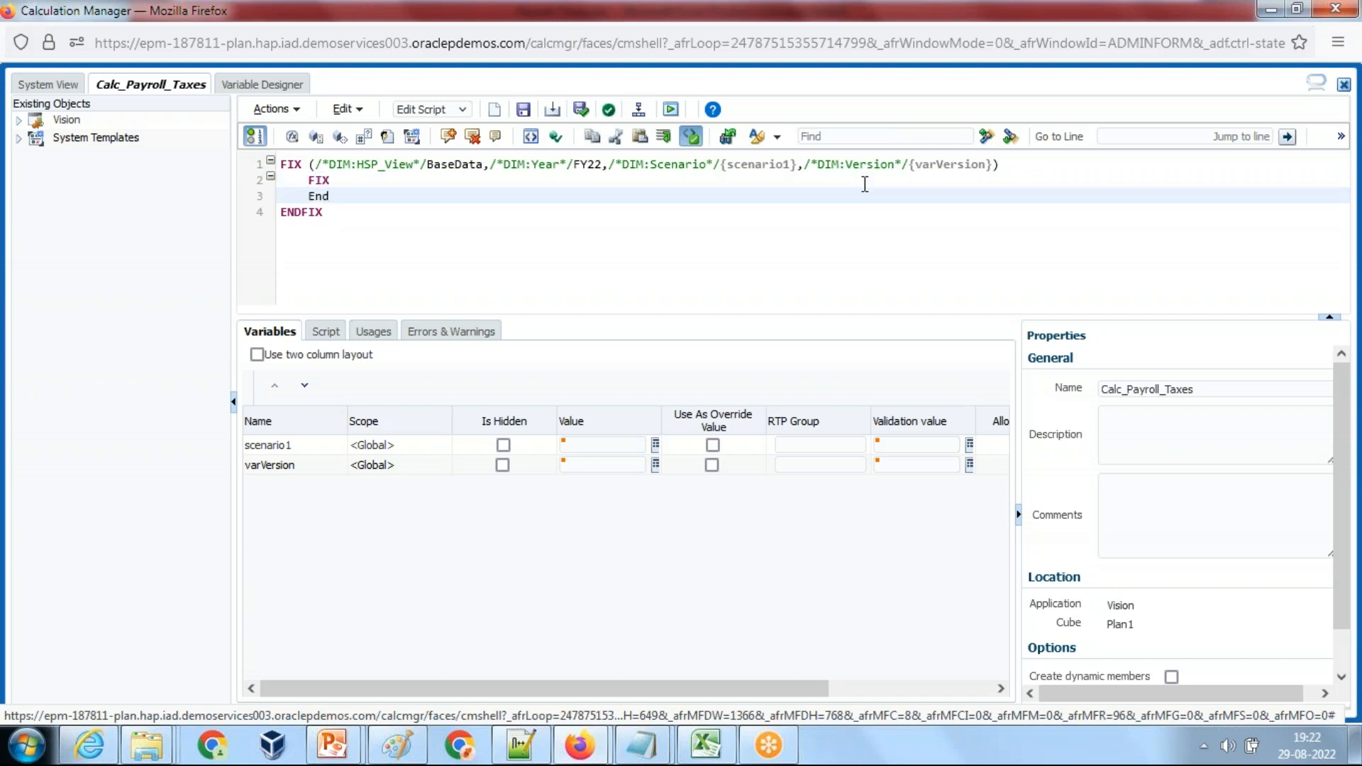
left_click(865, 184)
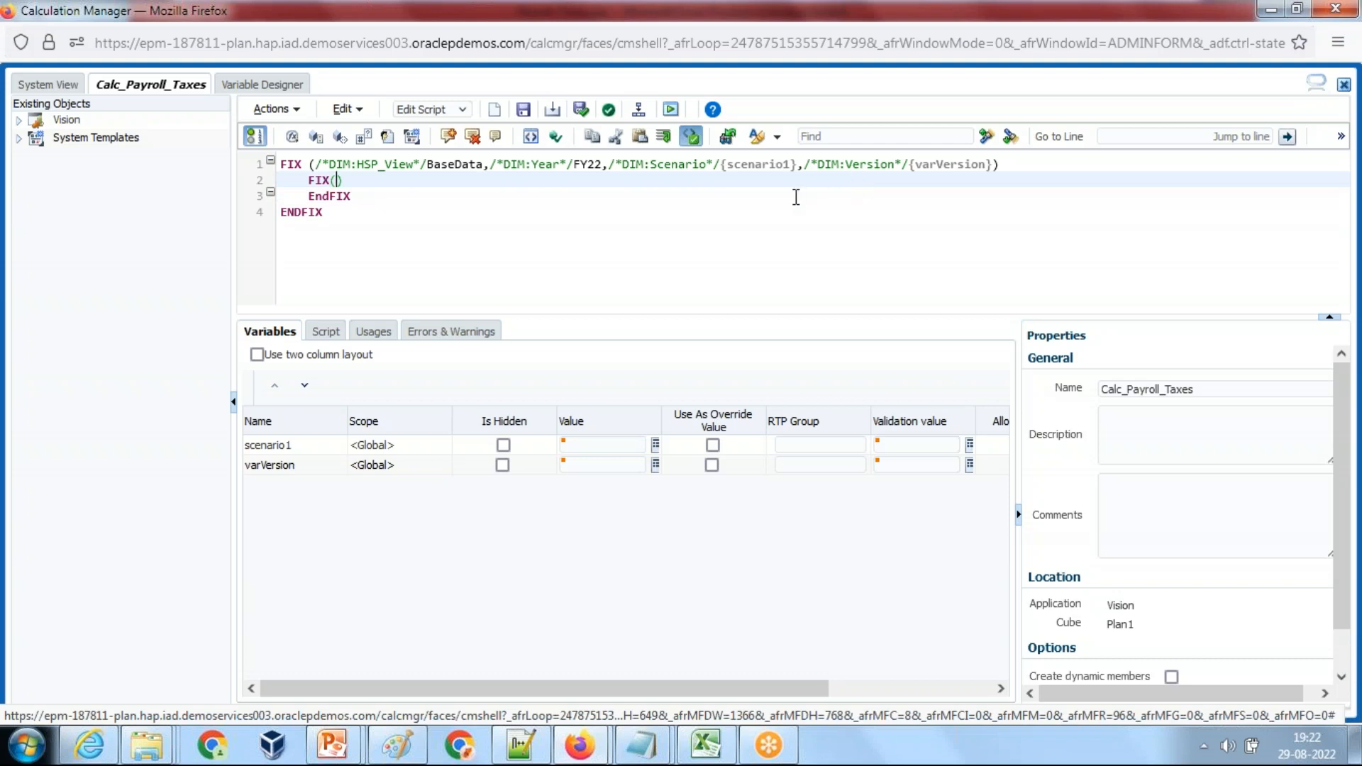
- Enter the function PlanningFunctions.getUserVarValue() as the inner FIX's member selection
type("PlanningFunctions.")
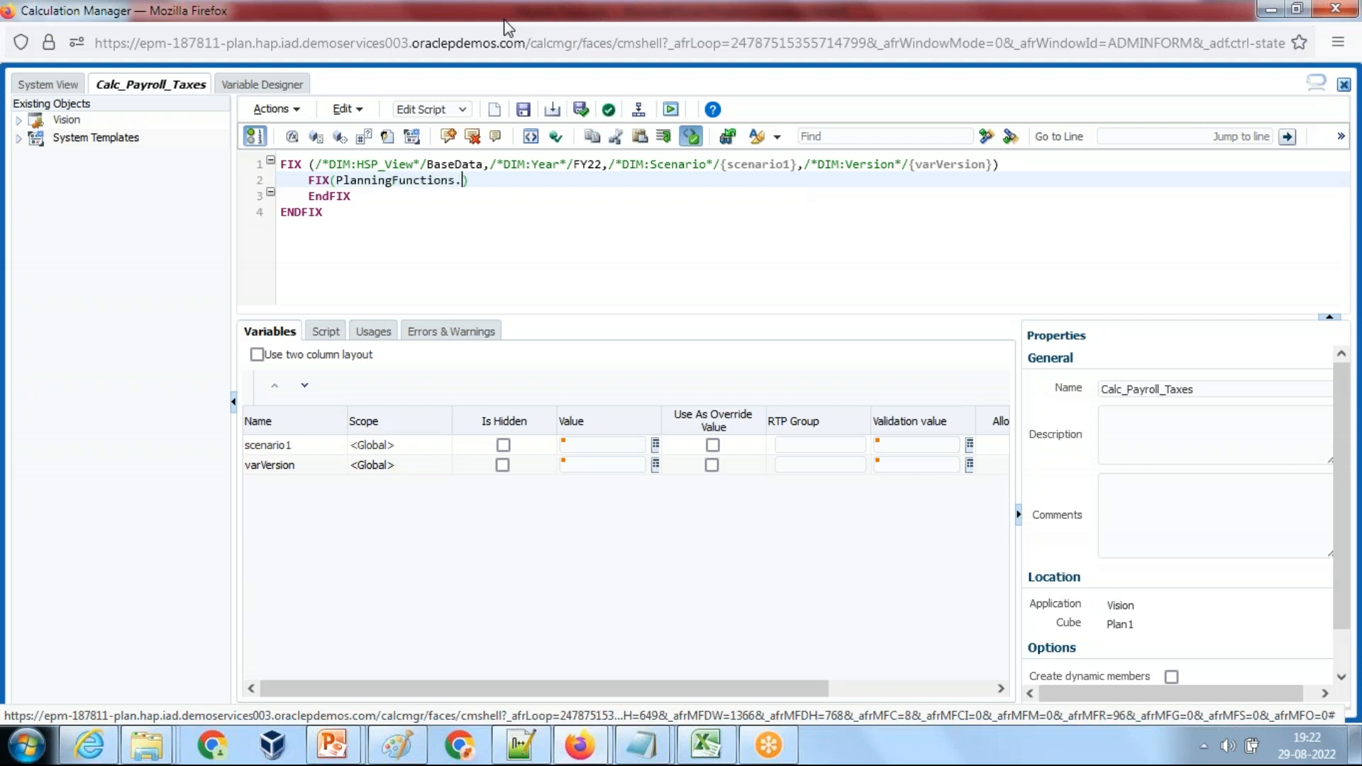
type("getUserval")
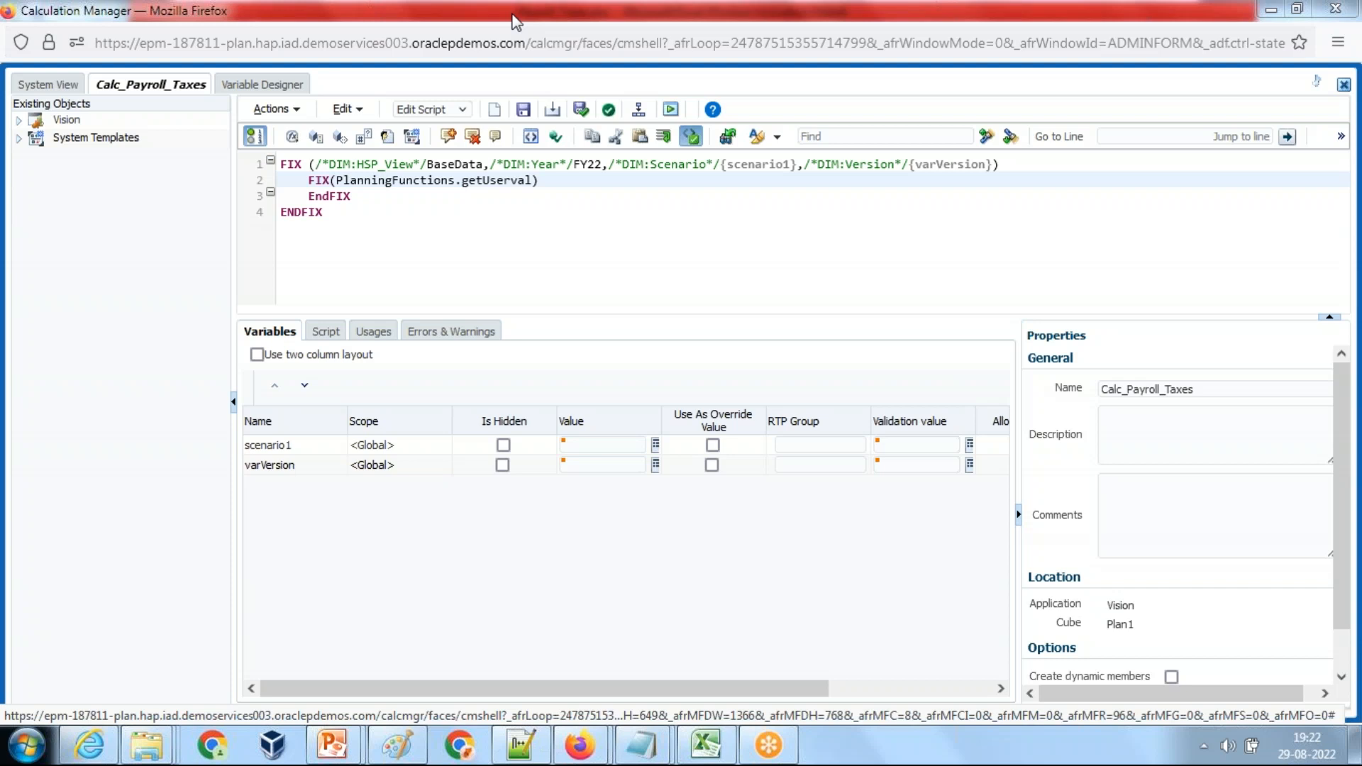
key("BackSpace")
type("r")
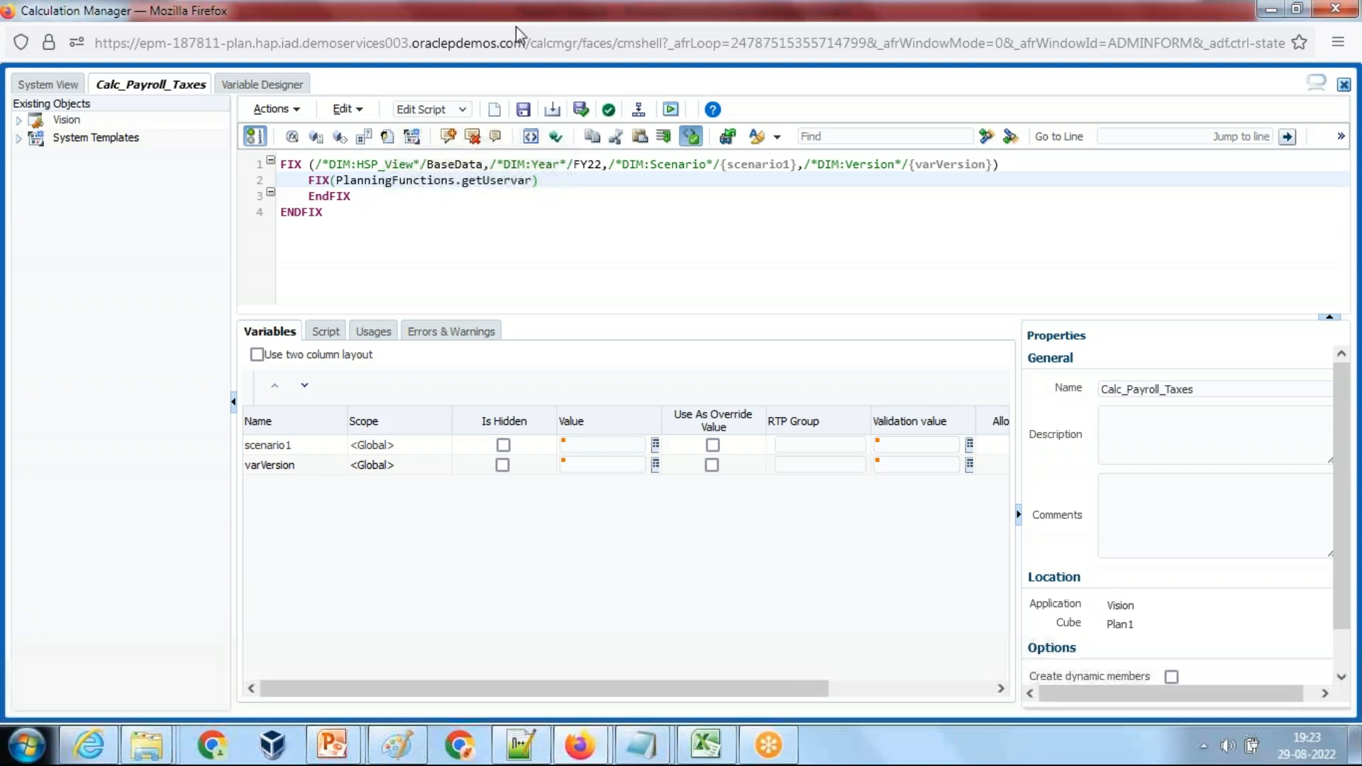
key("alt+Tab")
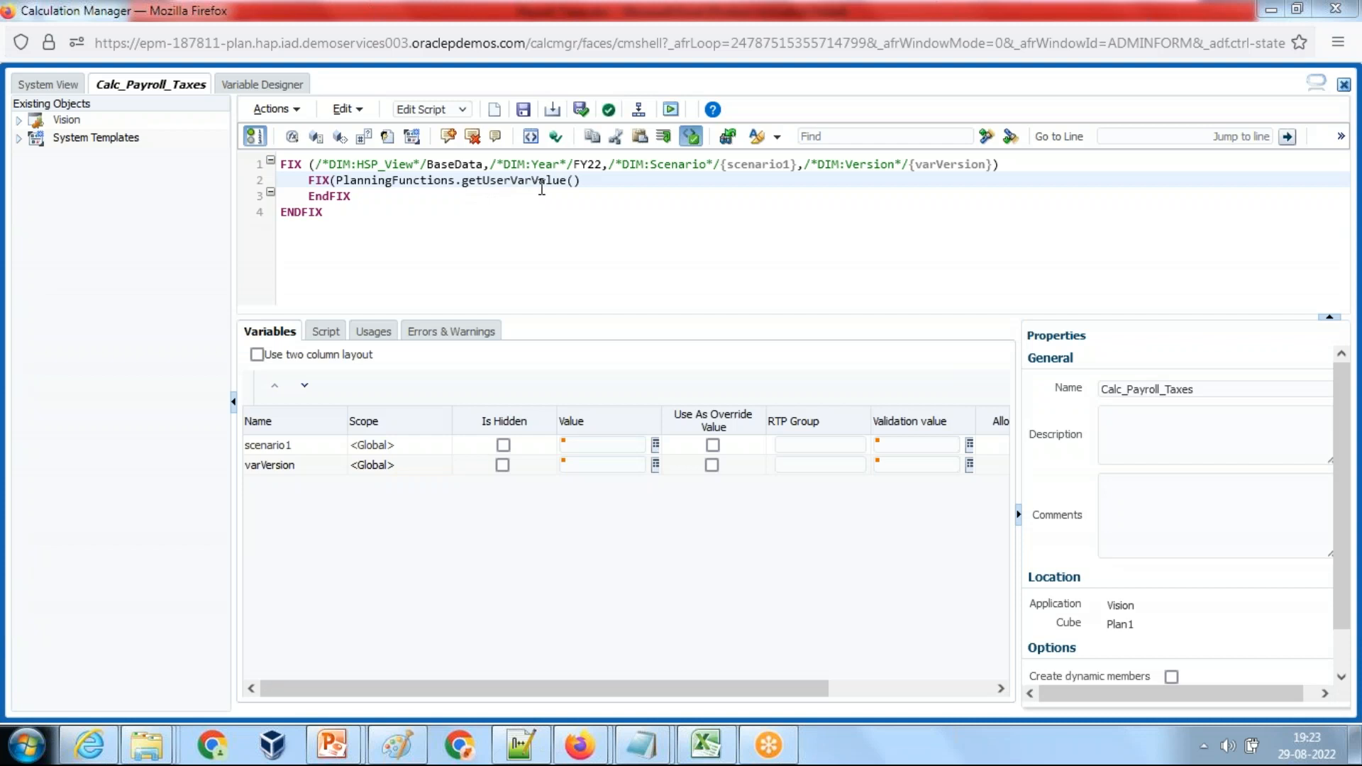
left_click(577, 182)
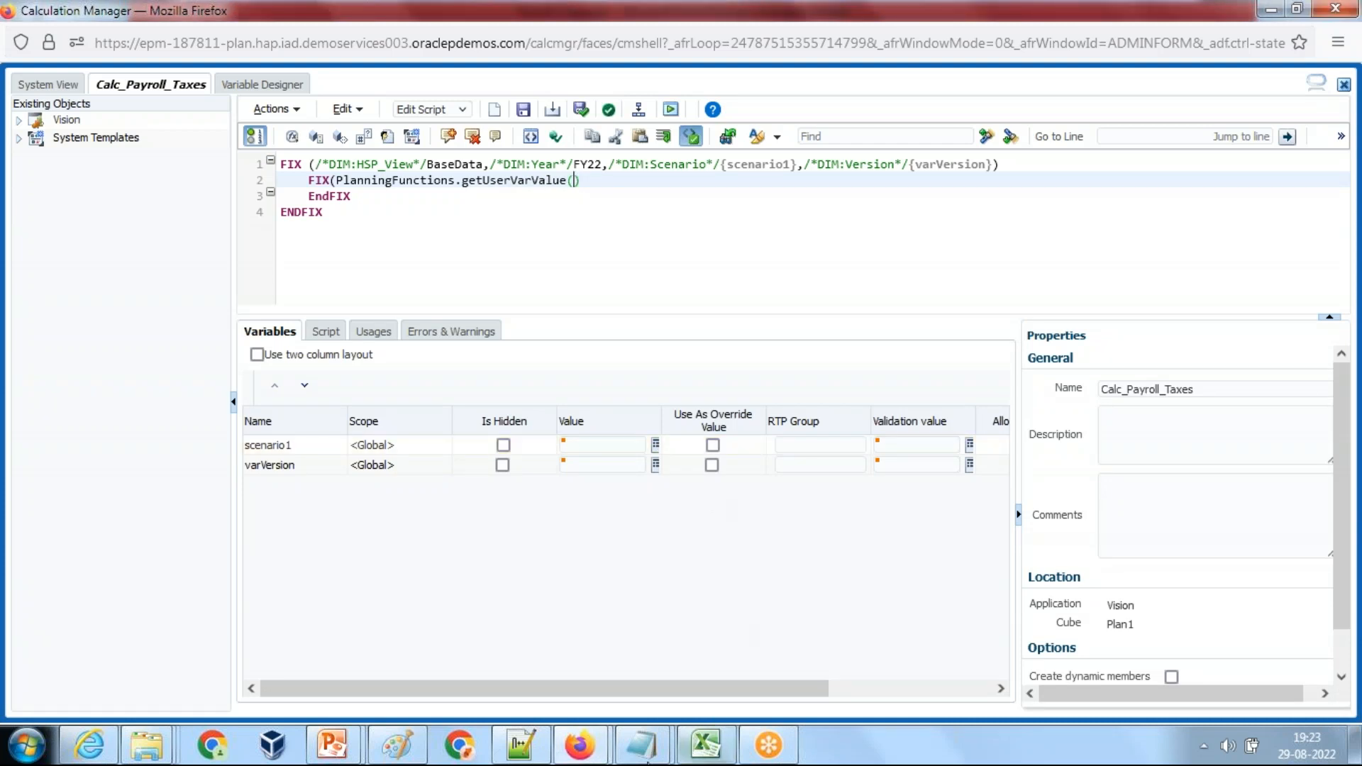
- Copy the user variable name Entity View from the Notepad notes
left_click(641, 745)
left_click(614, 651)
right_click(647, 743)
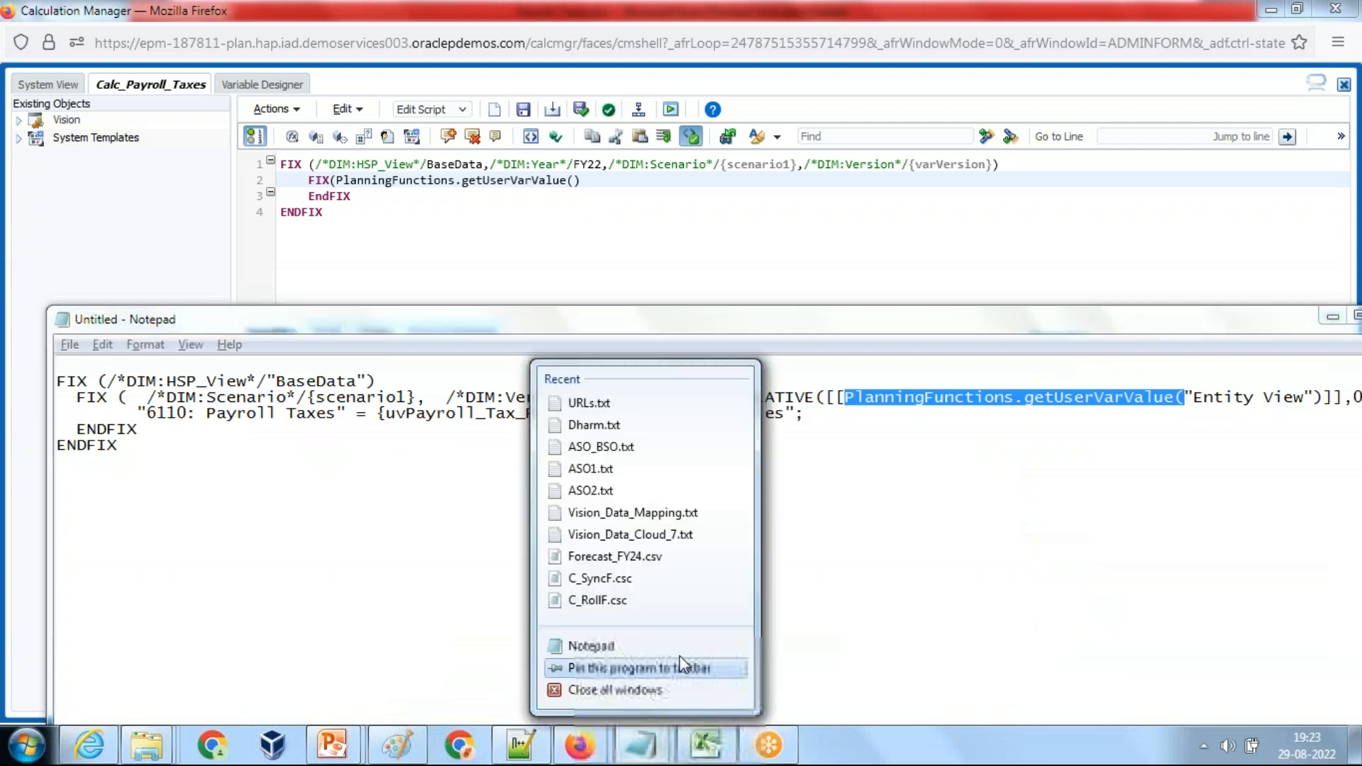
left_click(624, 646)
mouse_move(640, 741)
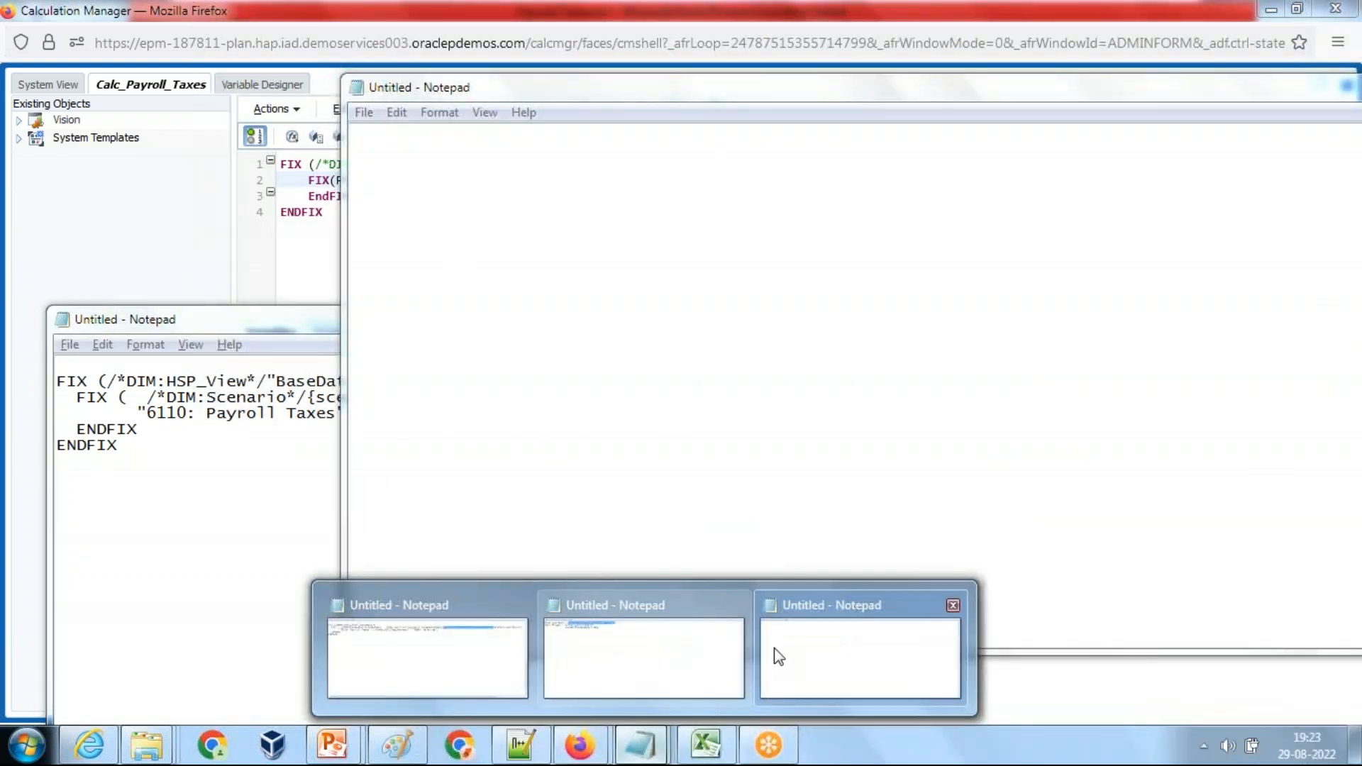
left_click(657, 648)
left_click_drag(582, 93, 301, 244)
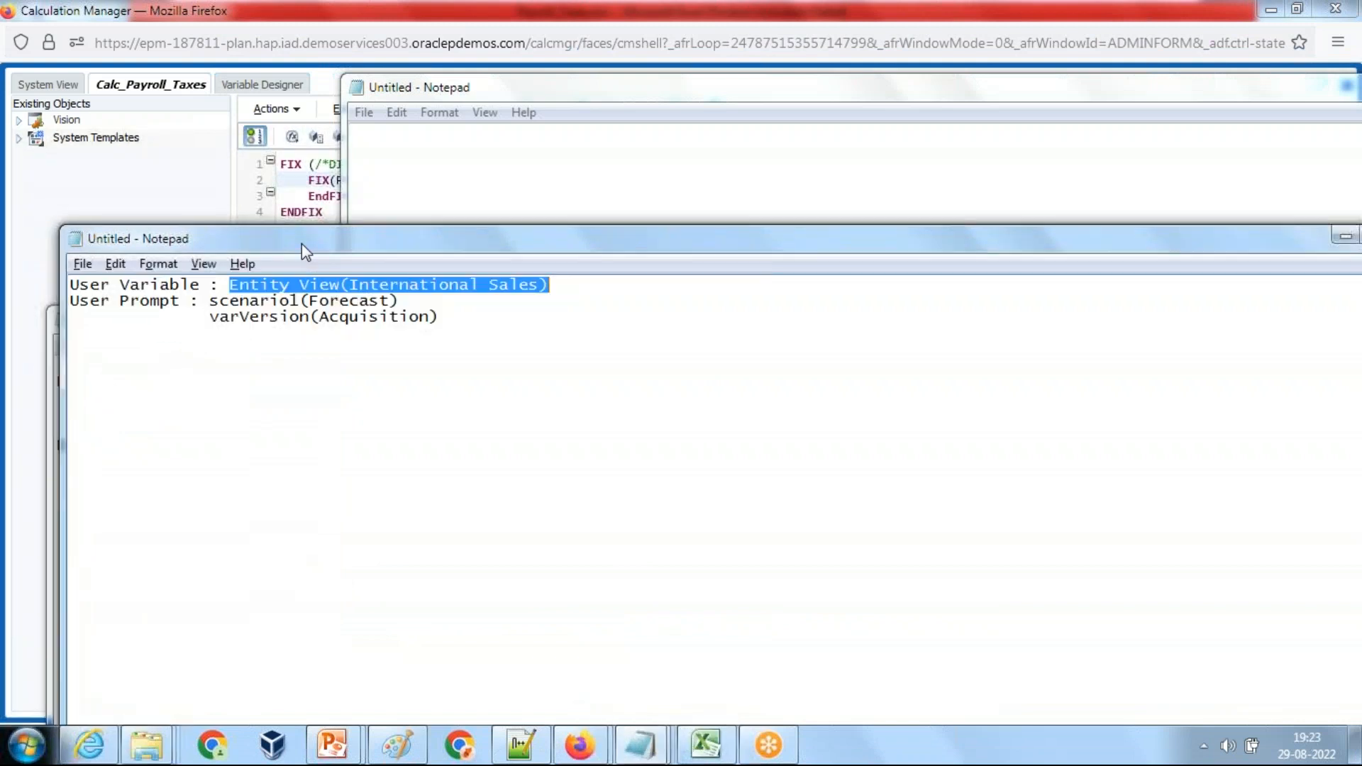
left_click(385, 299)
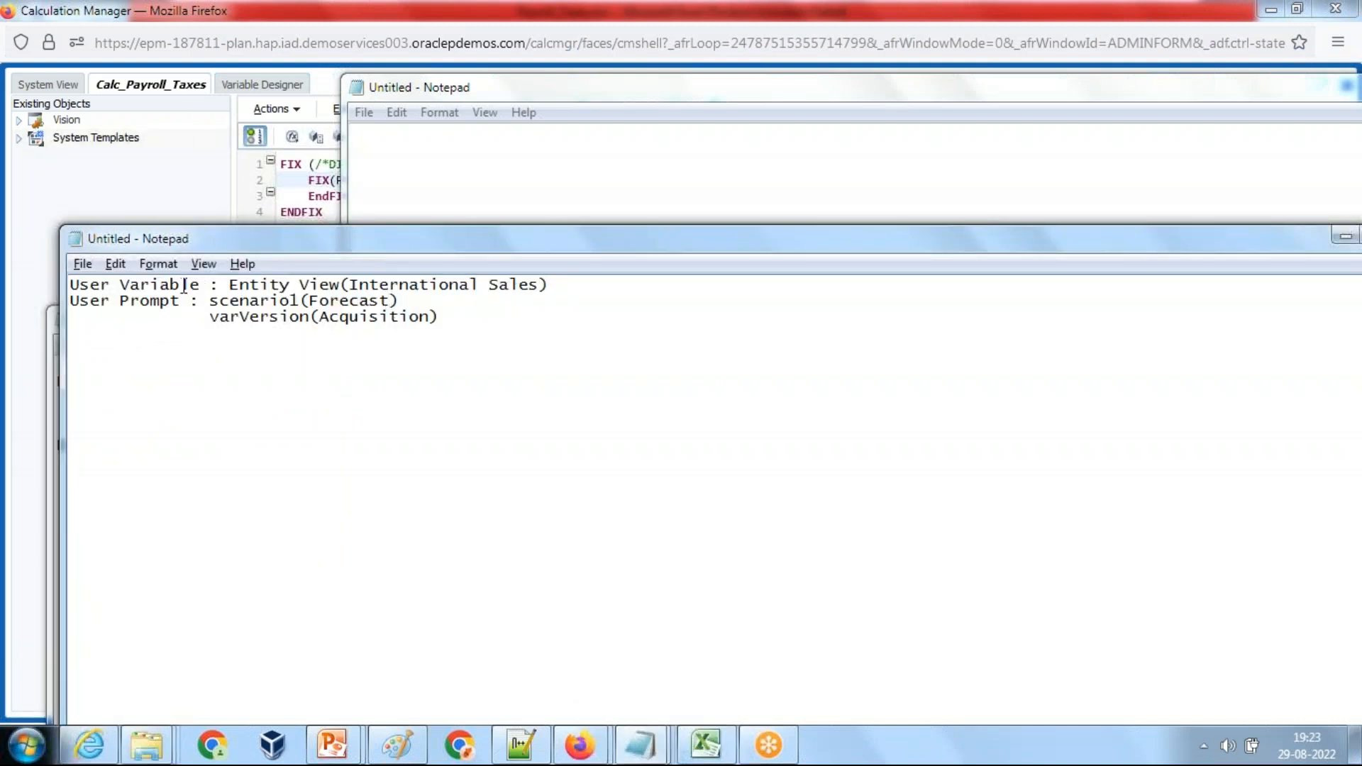
left_click_drag(332, 284, 229, 287)
key("ctrl+c")
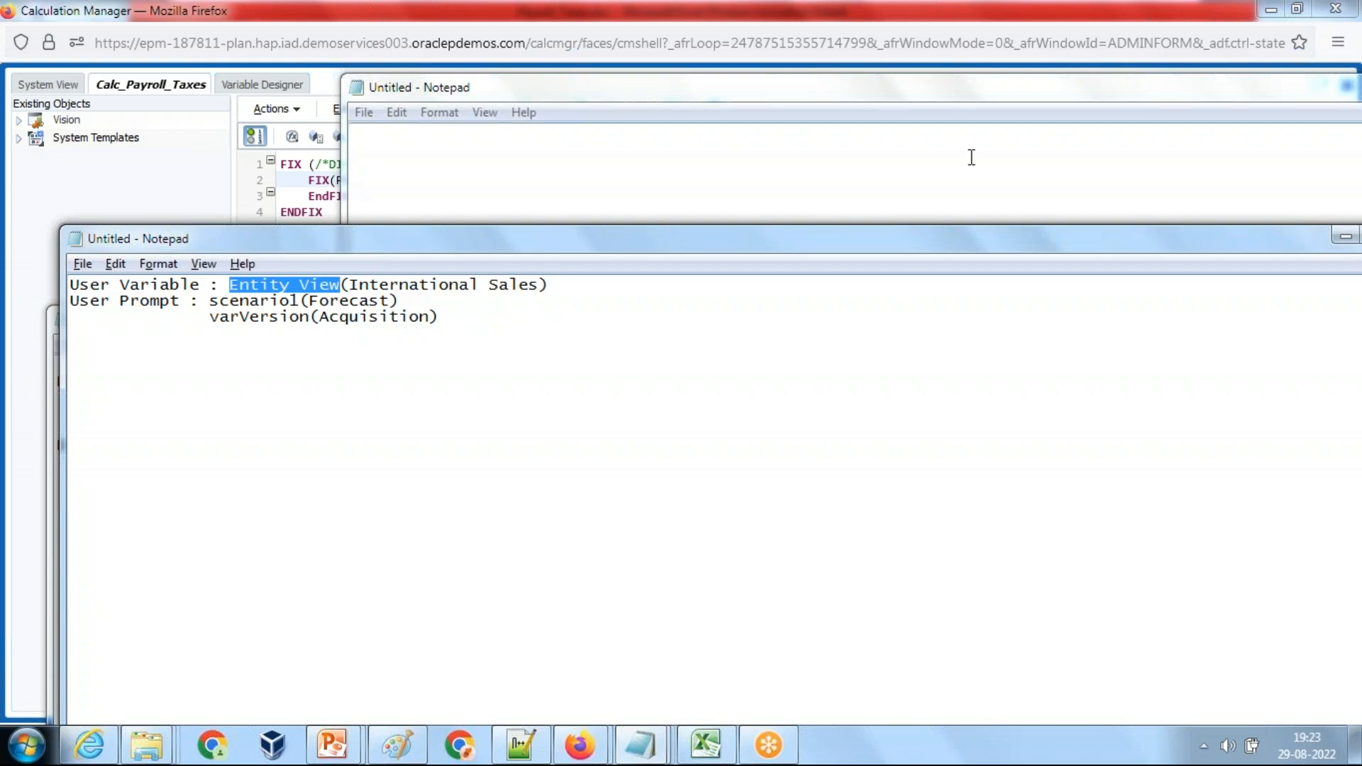
- Close the blank Notepad window, return to the rule script, and insert Entity View as the getUserVarValue argument
left_click_drag(1178, 94, 728, 184)
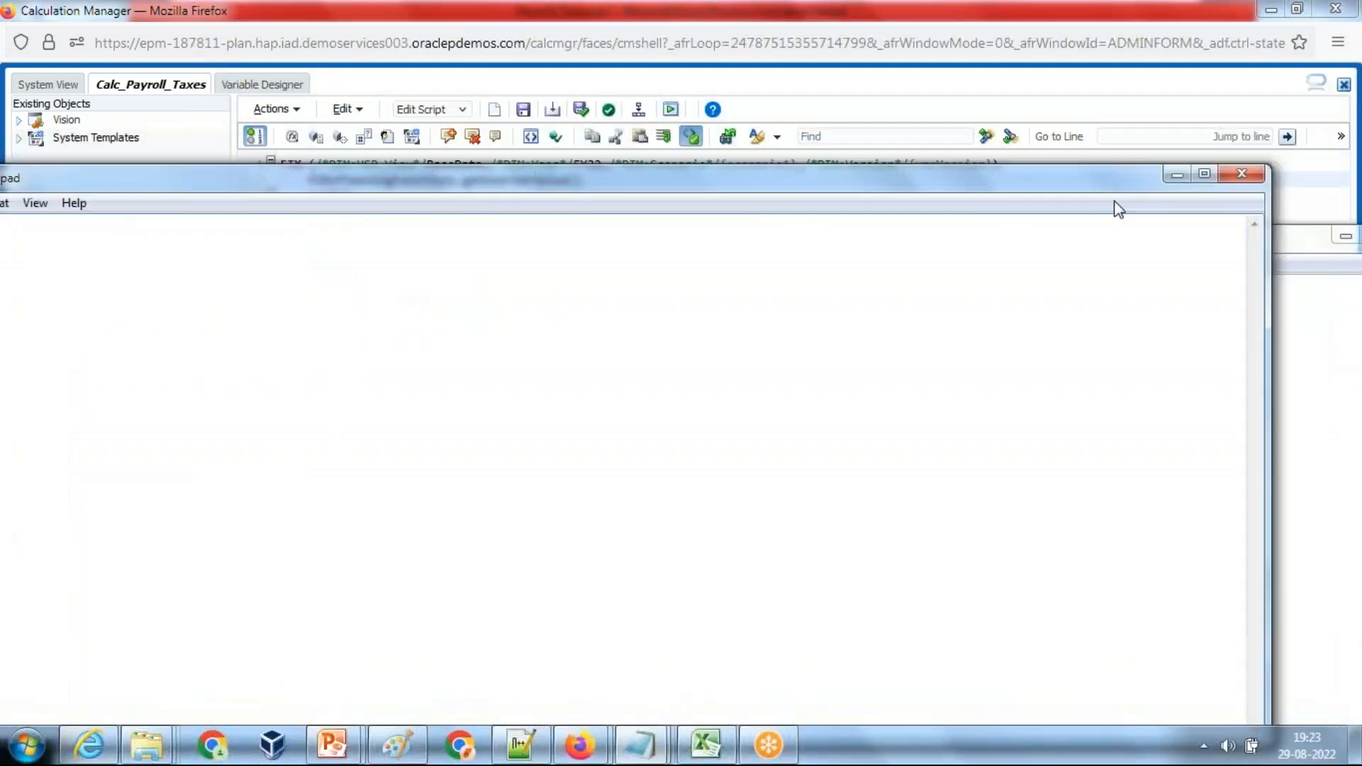
left_click(1242, 173)
left_click_drag(731, 233, 593, 82)
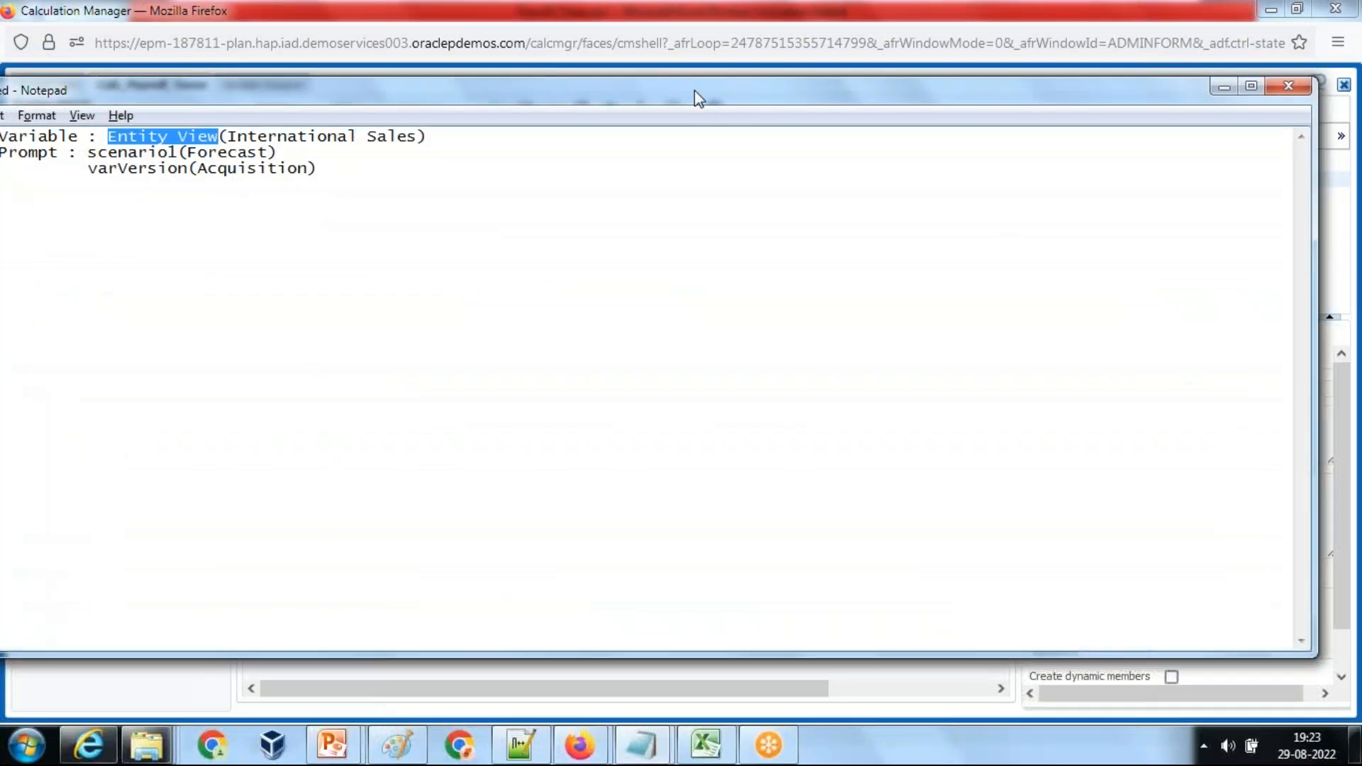
left_click_drag(700, 95, 731, 649)
left_click(332, 10)
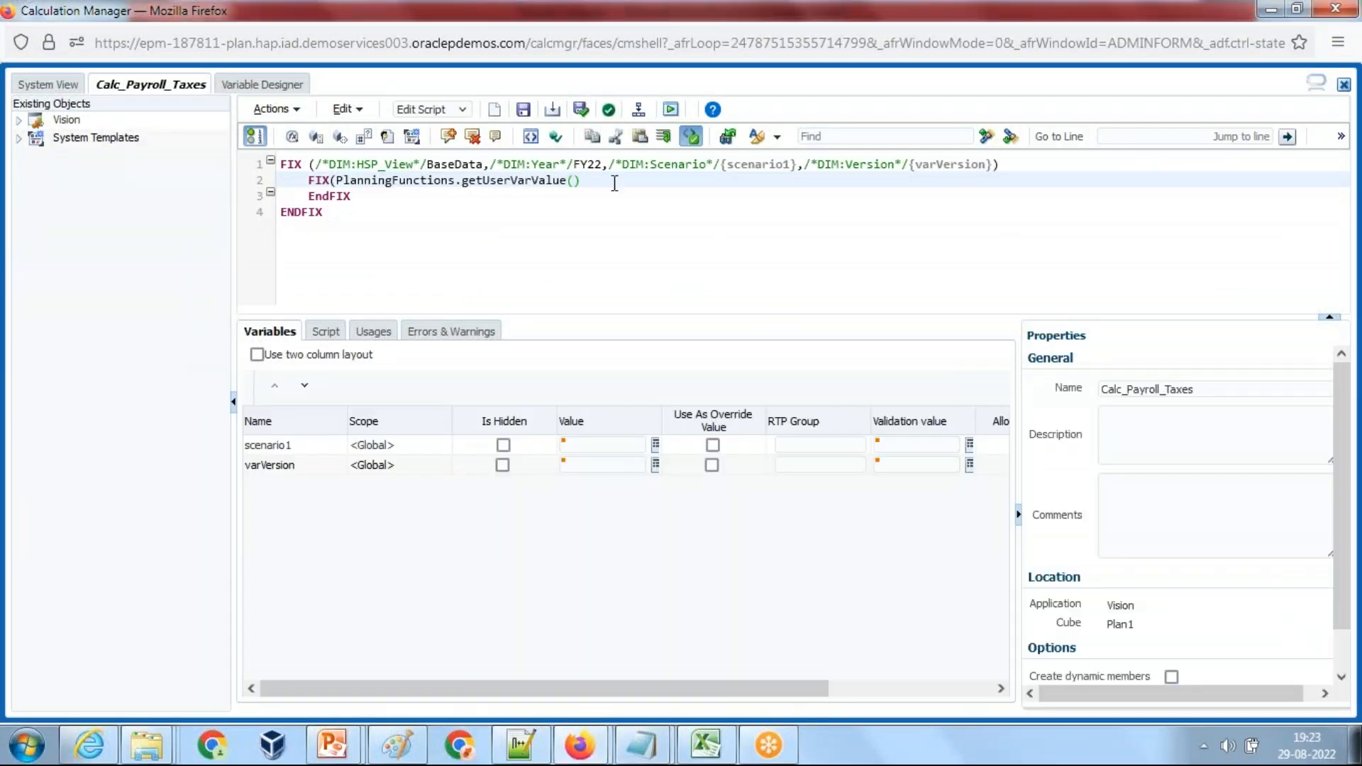
key("ctrl+v")
type(")")
key("Return")
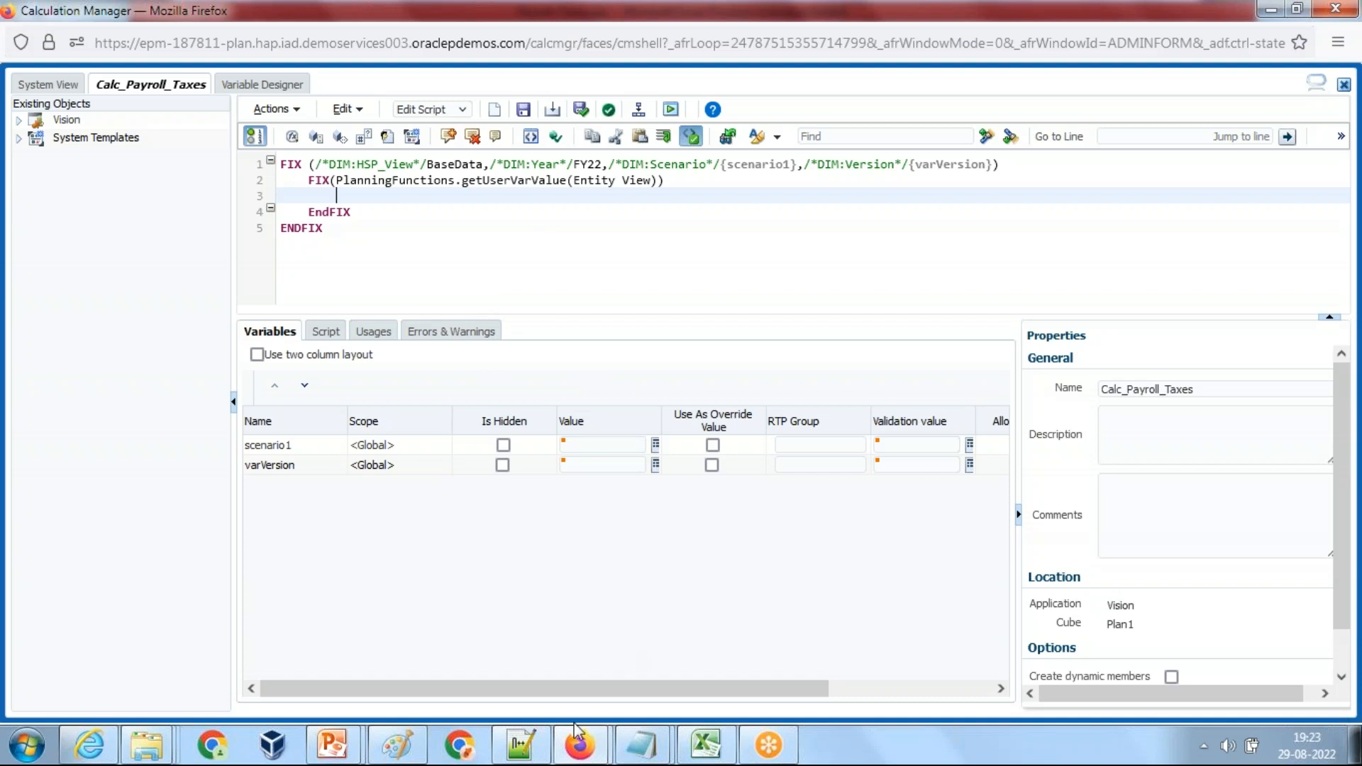
- Copy the account name 6110: Payroll Taxes from the Excel sheet and start the inner FIX formula with "6110: Payroll Taxes"=
left_click(704, 745)
left_click(188, 269)
left_click(101, 250)
key("F2")
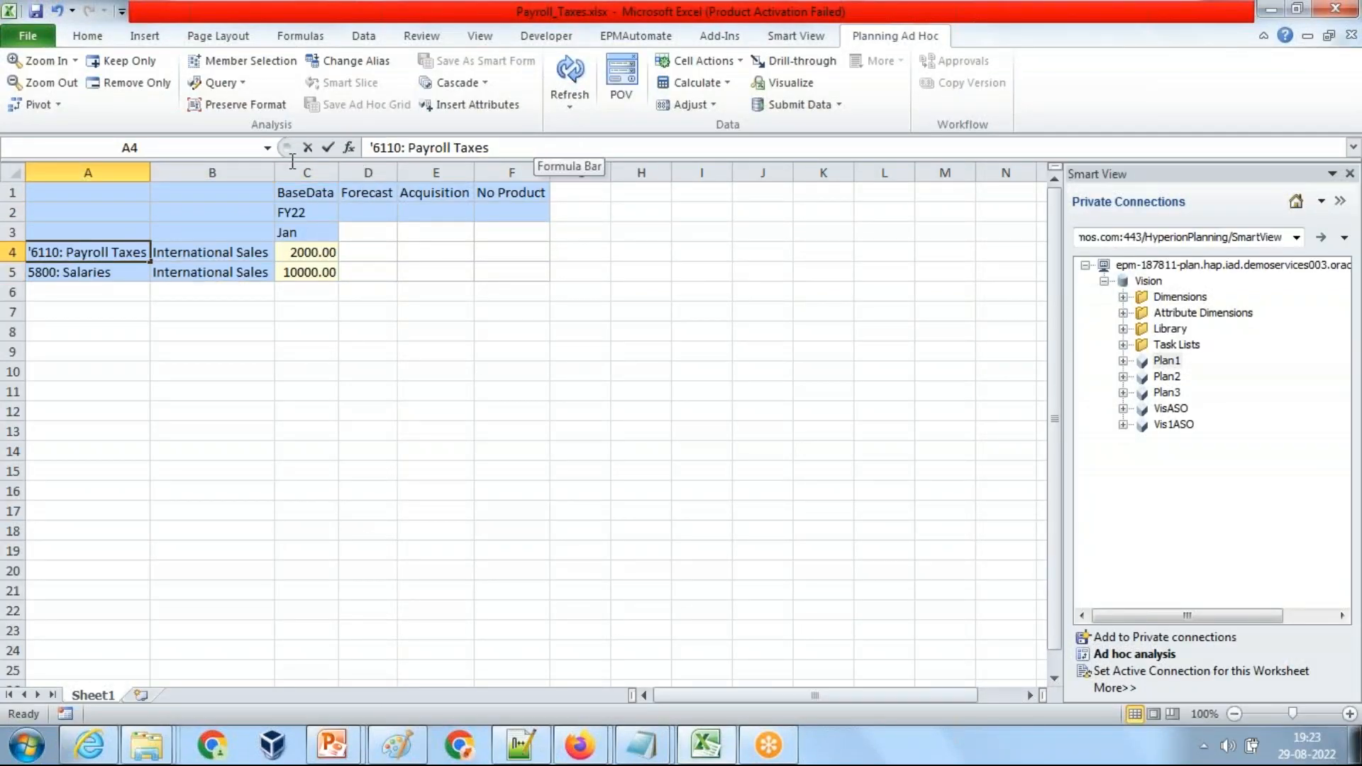
left_click_drag(278, 159, 337, 150)
key("ctrl+c")
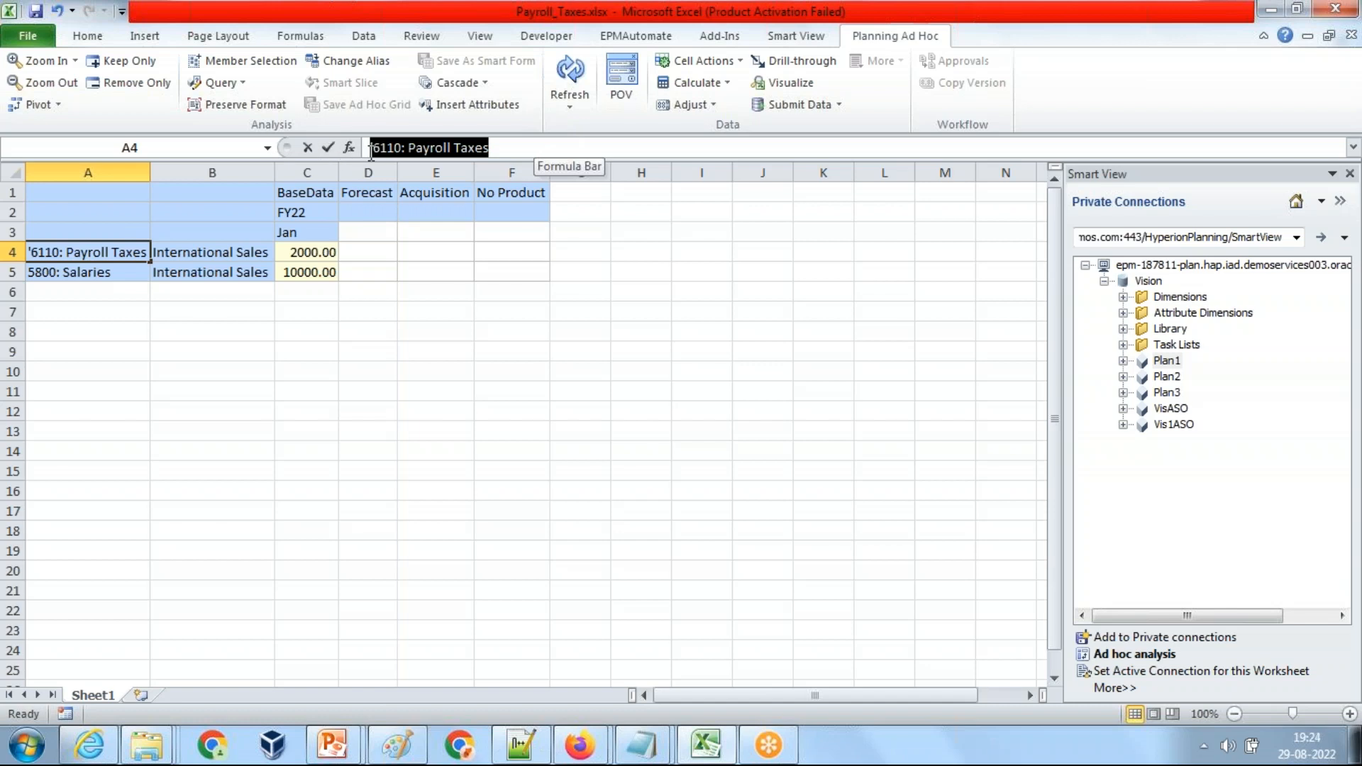
key("alt+Tab")
key("ctrl+v")
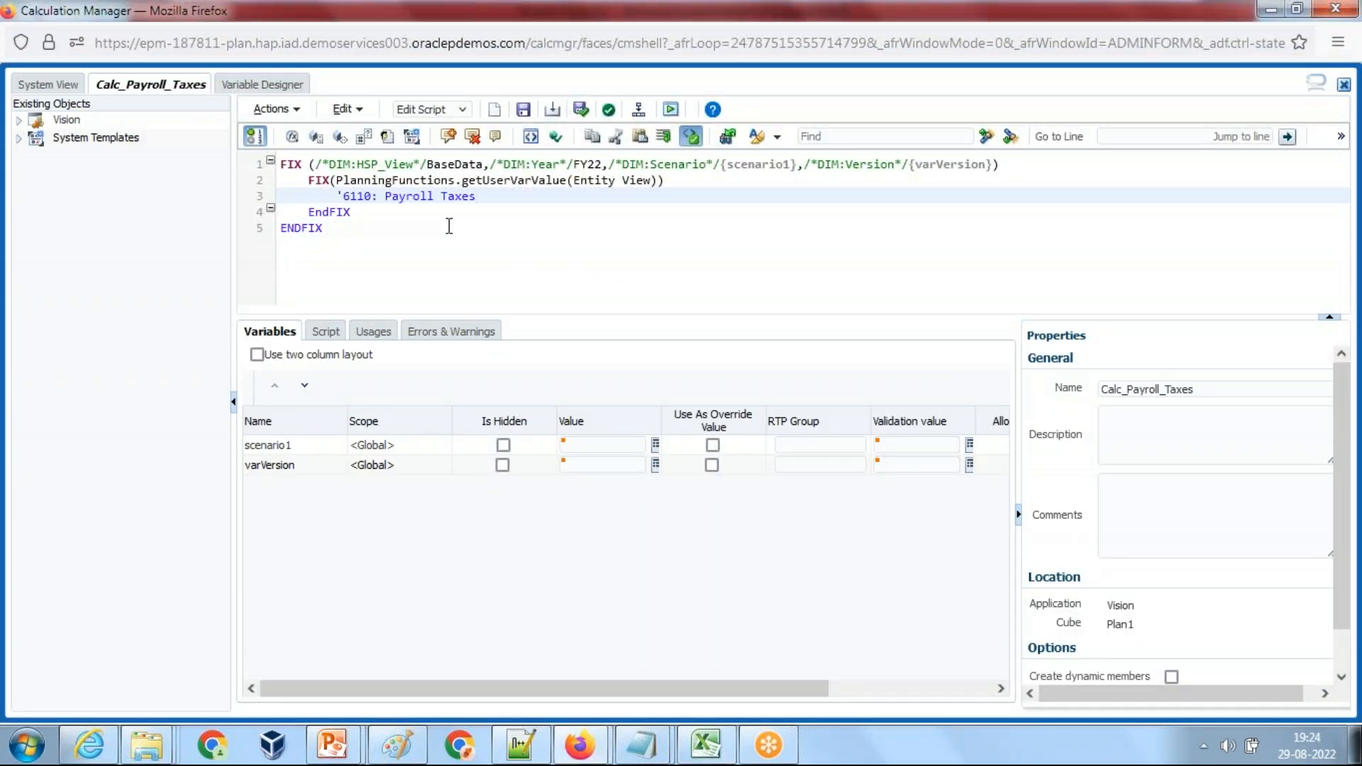
key("BackSpace")
type("\"=")
- Copy the account name 5800: Salaries from Excel and append it in quotes to the Payroll Taxes formula, followed by a multiplication sign
key("alt+Tab")
left_click(156, 284)
left_click(113, 277)
left_click(455, 148)
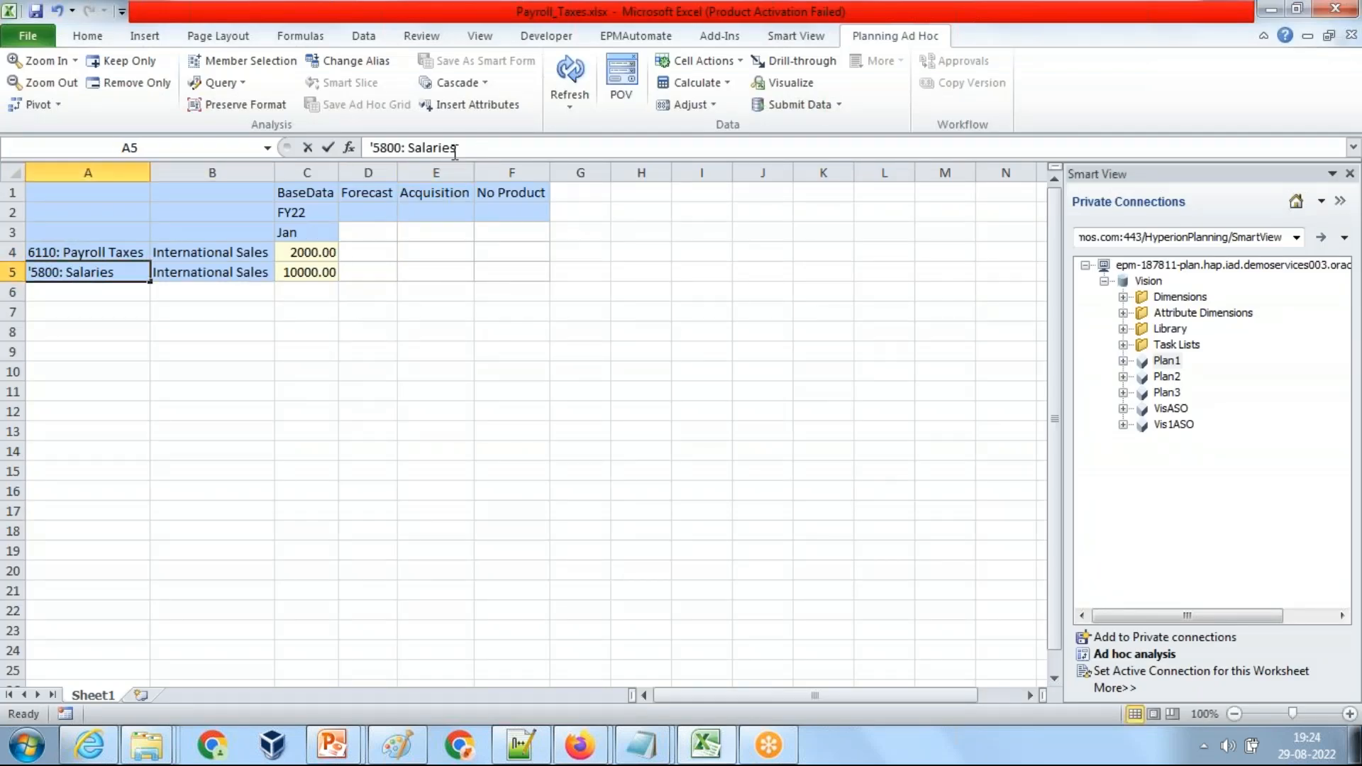
left_click_drag(455, 147, 374, 148)
key("ctrl+c")
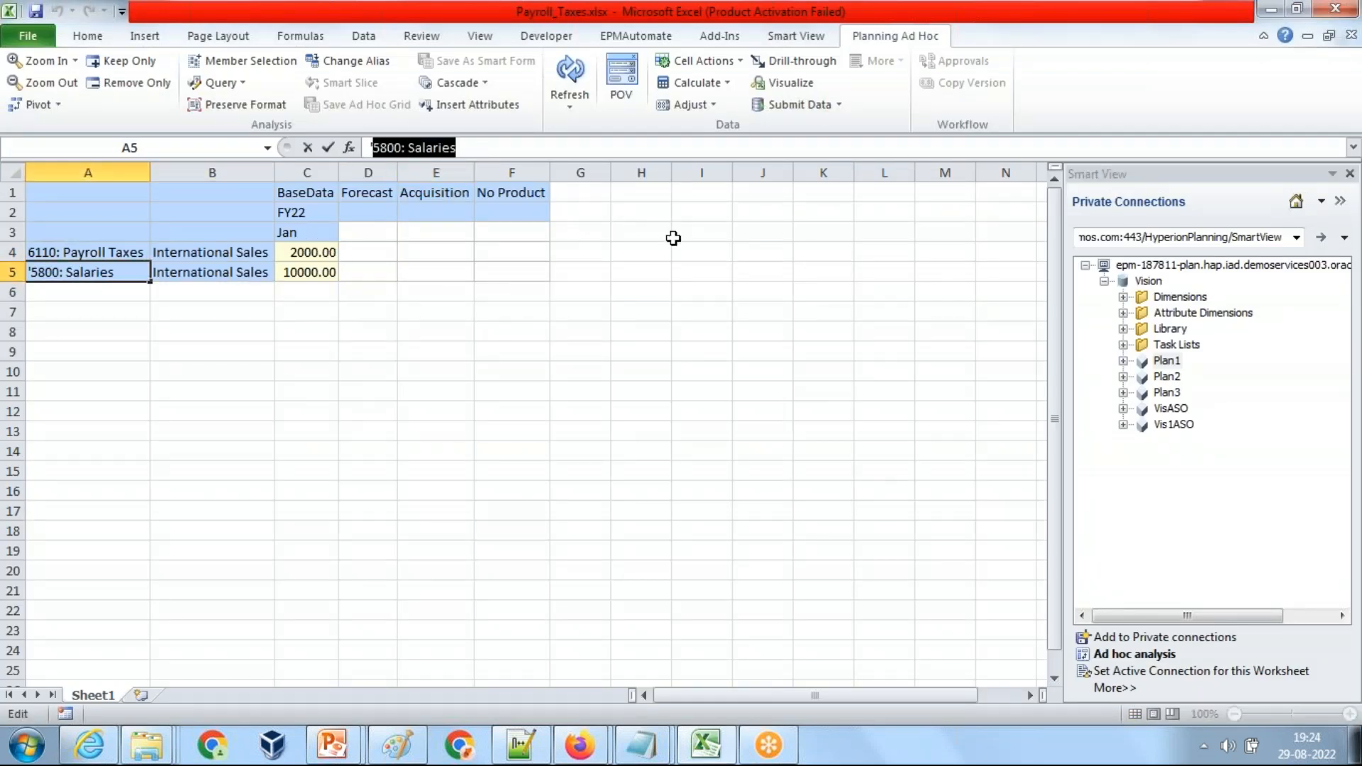
key("alt+Tab")
key("ctrl+v")
type("\"")
key("ctrl+Left")
key("ctrl+Left")
key("ctrl+Left")
type("\"")
key("End")
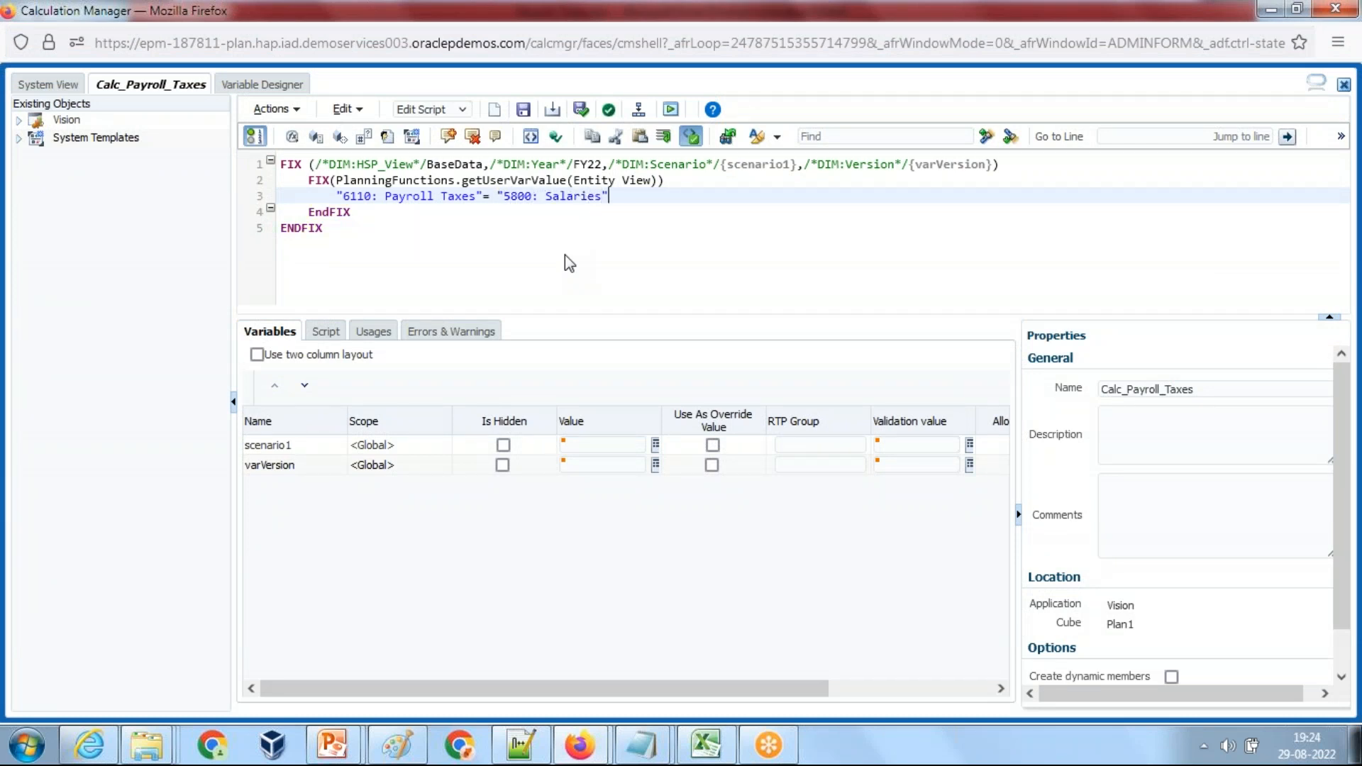
type("*")
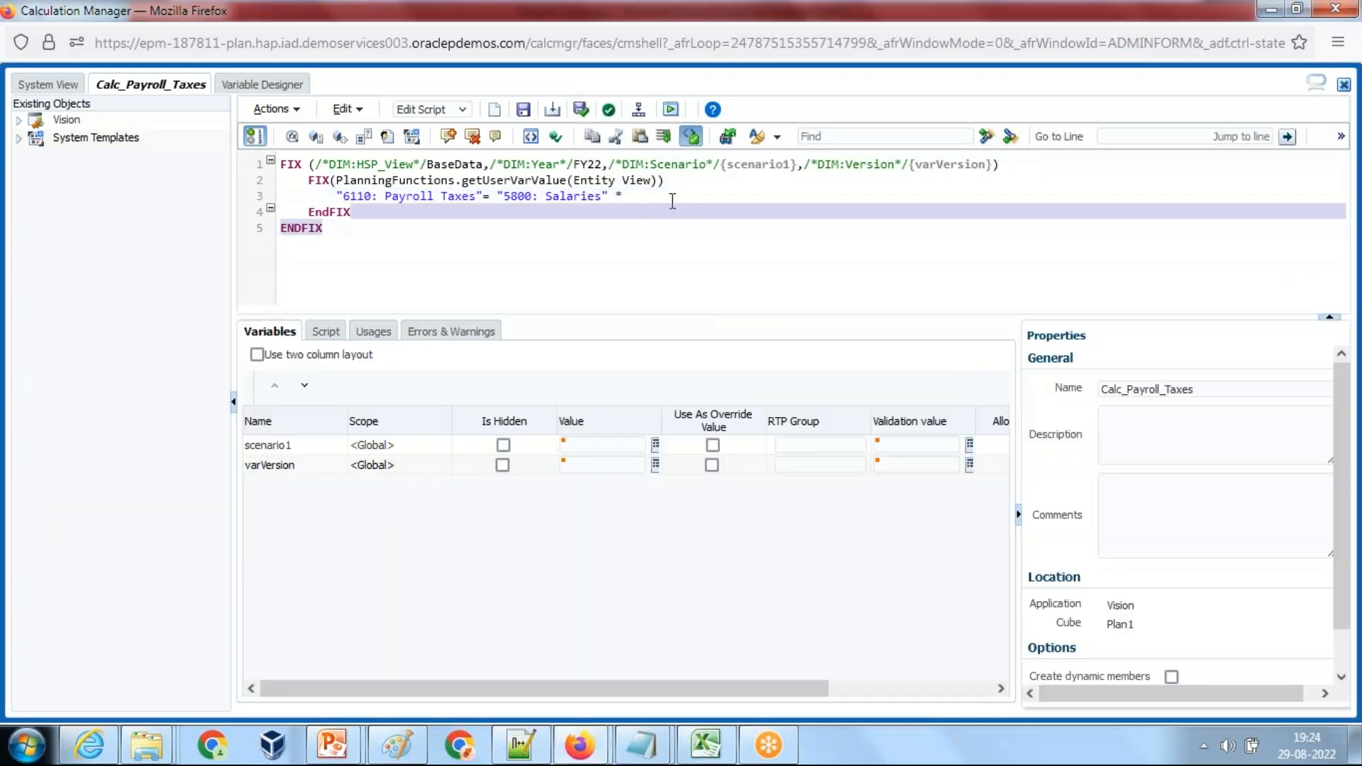
- Delete the global replacement variable uvPayroll_Tax_Percent in the Variable Designer
left_click(268, 86)
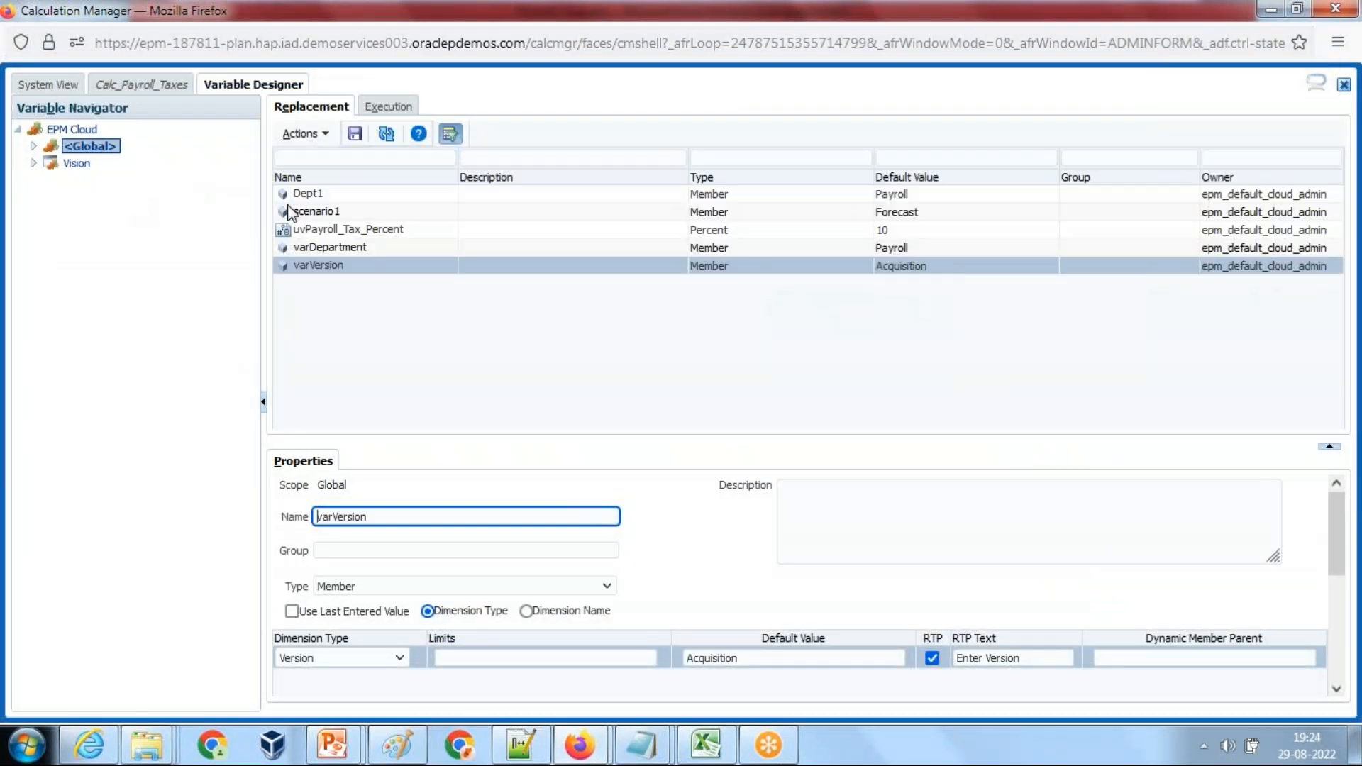
left_click(355, 229)
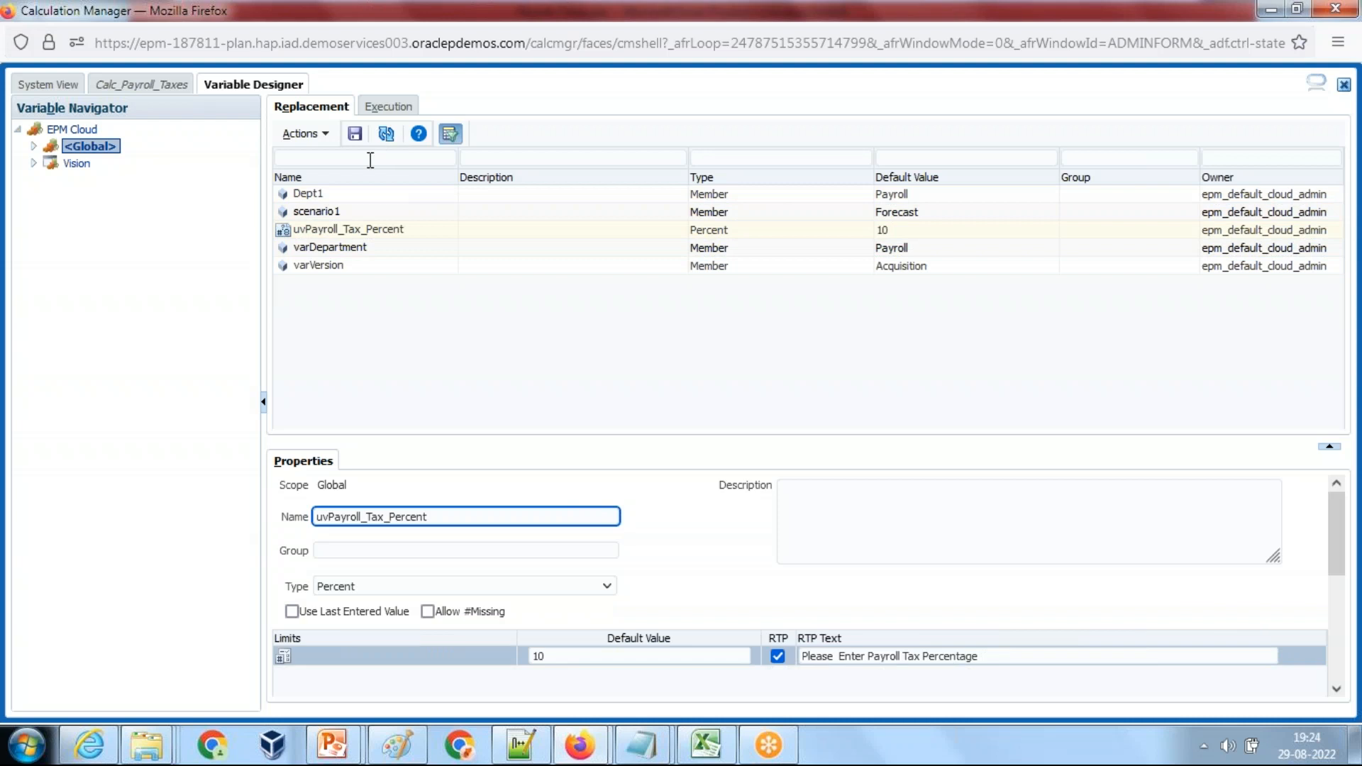
left_click(394, 228)
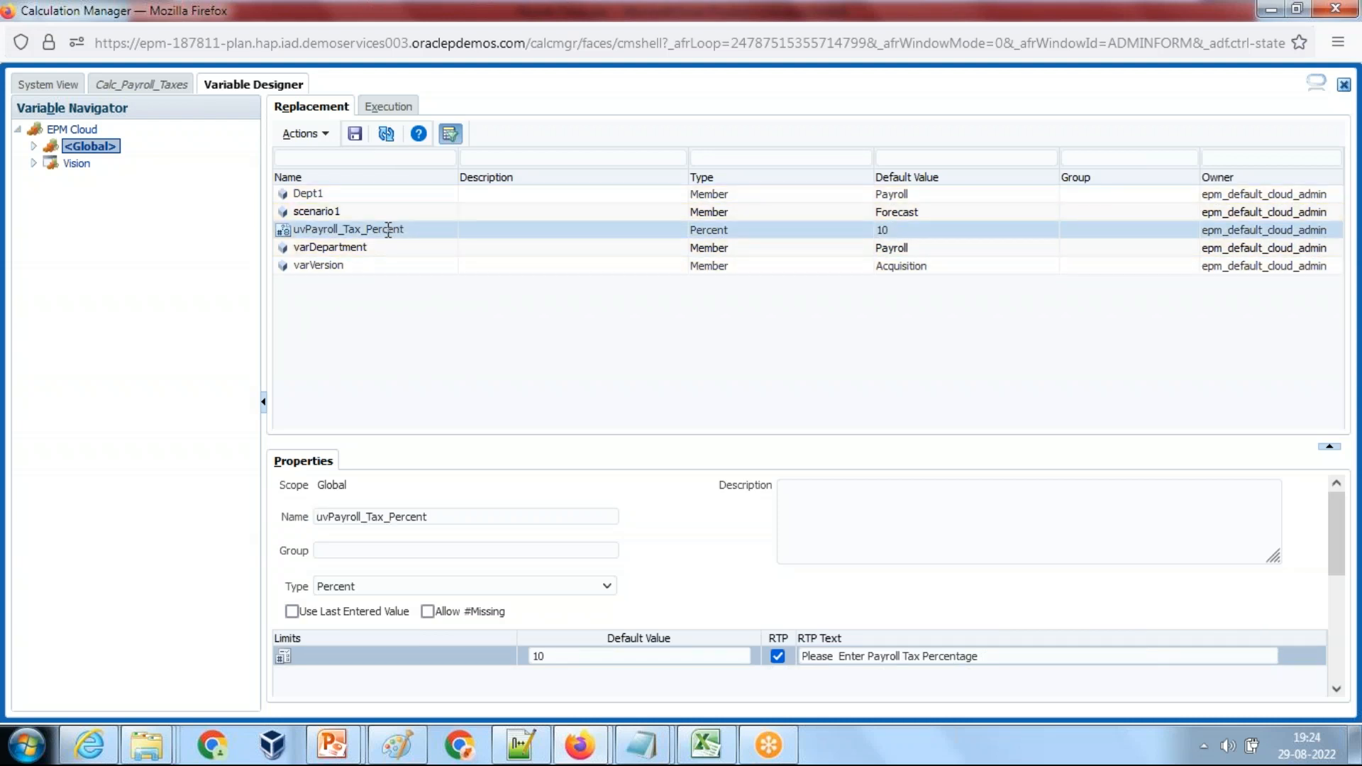
right_click(389, 229)
left_click(422, 284)
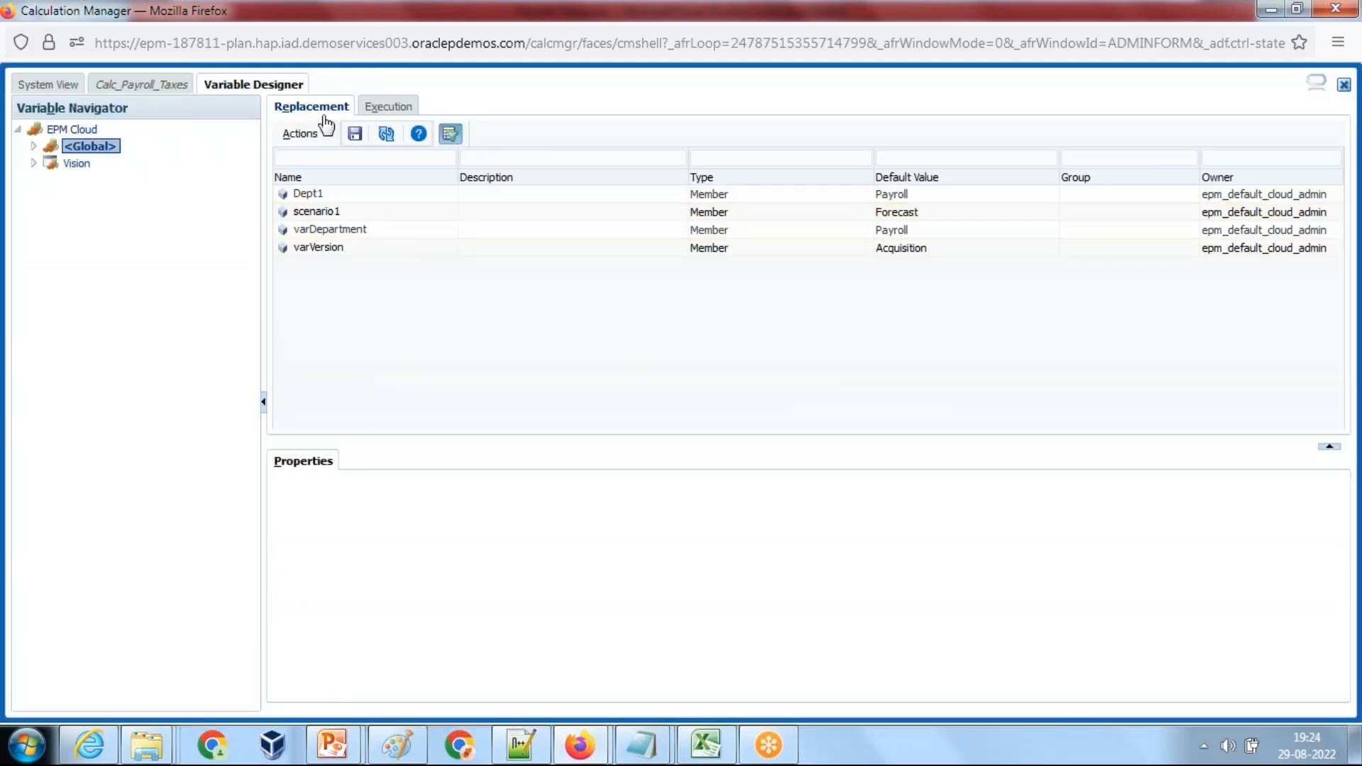
- Create a global replacement variable named varPayroll_Tax_Percent with the type Percent
left_click(302, 134)
left_click(383, 192)
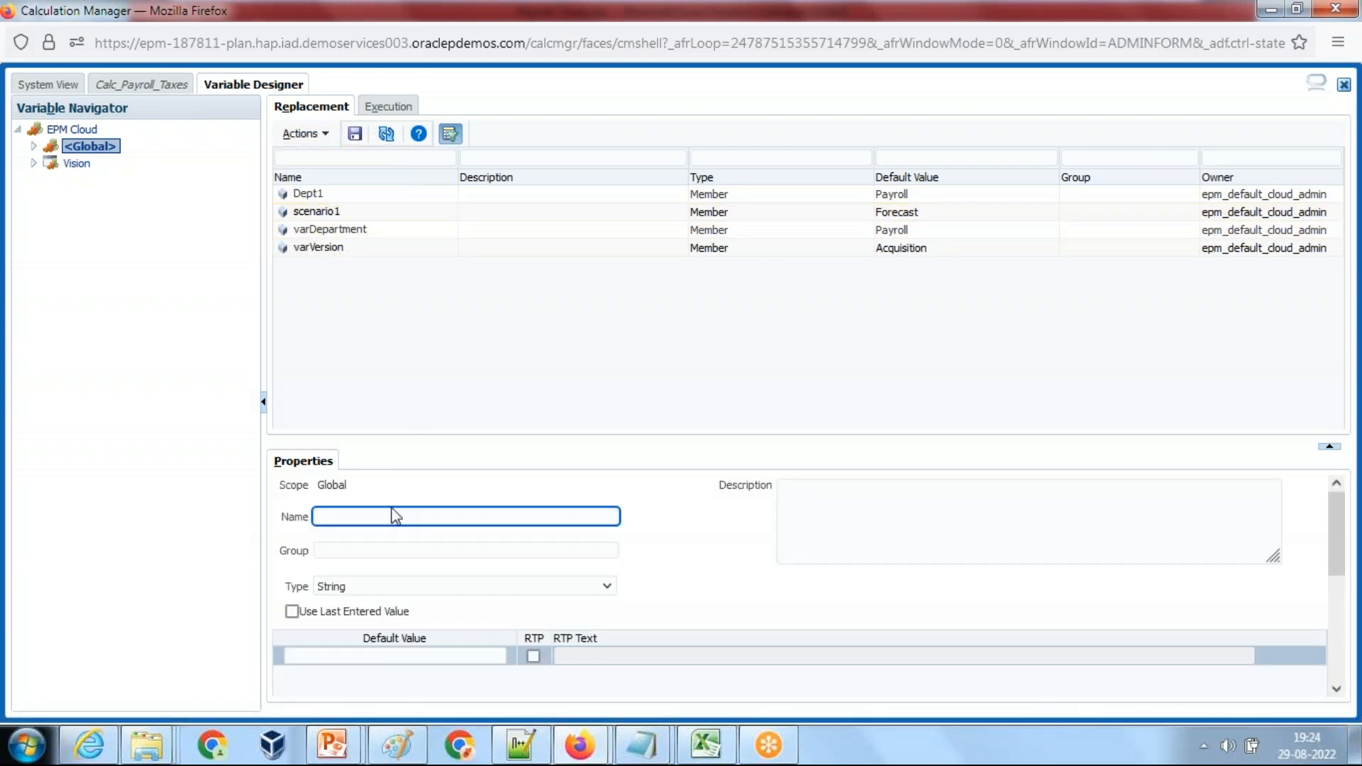
type("va")
type("cent")
left_click(385, 590)
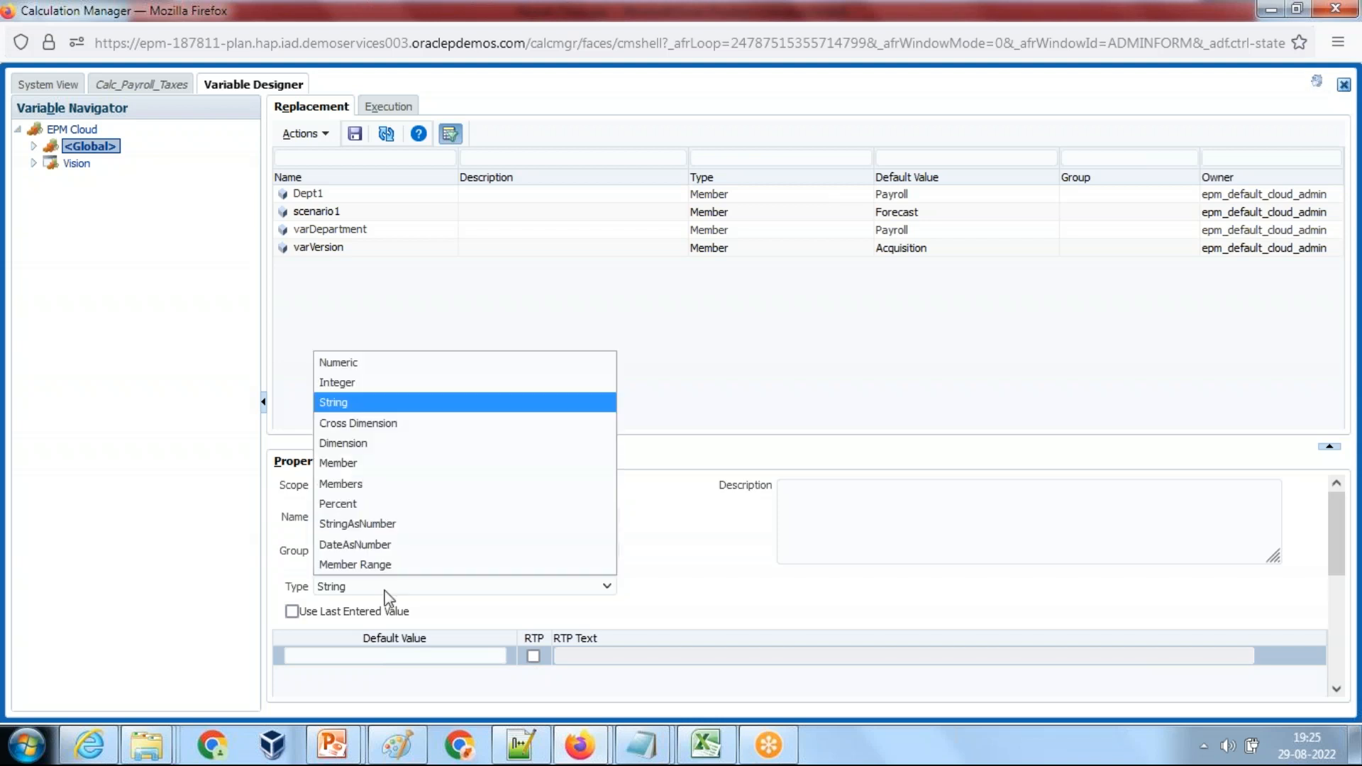
left_click(369, 496)
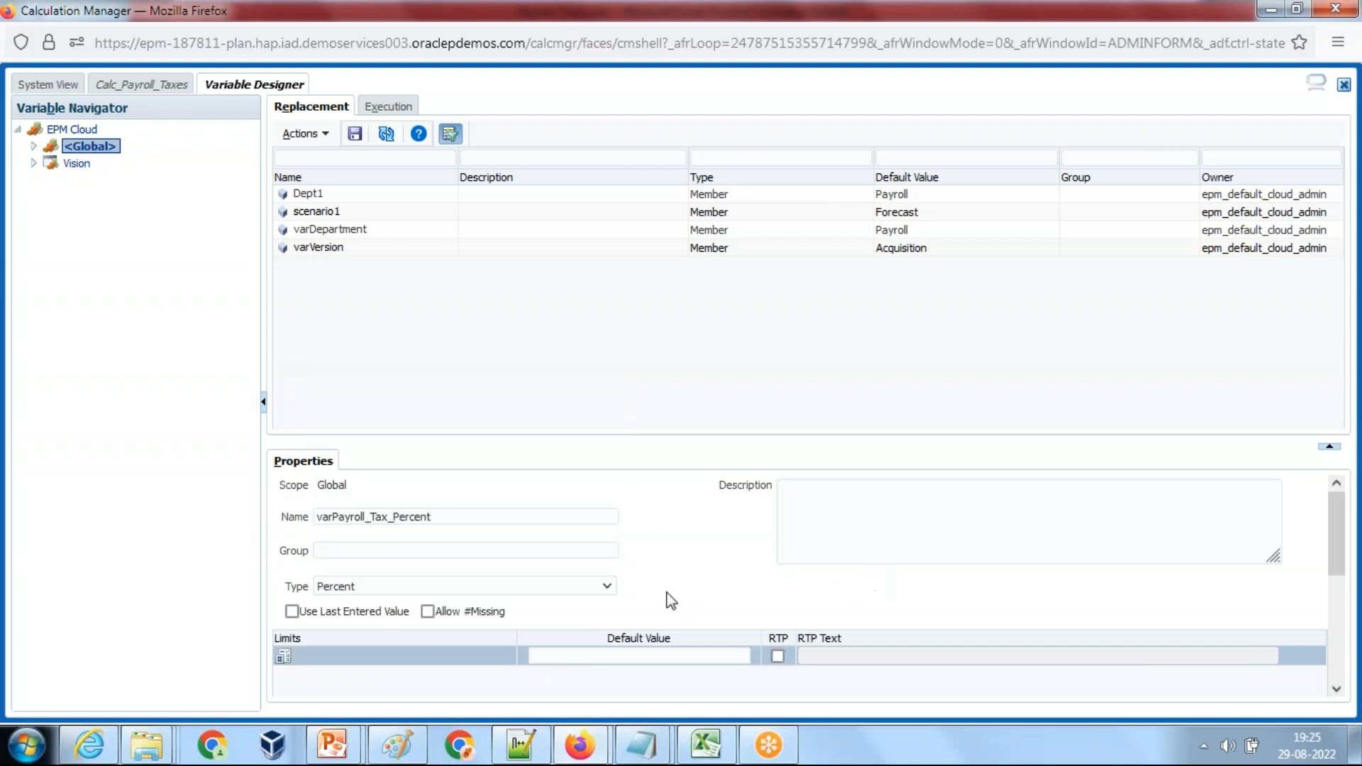
- Set the variable's default value to 10, enable its runtime prompt with the text "Please enter Payroll Tax Percentage", and save it
scroll(660, 598, "down", 3)
left_click(612, 501)
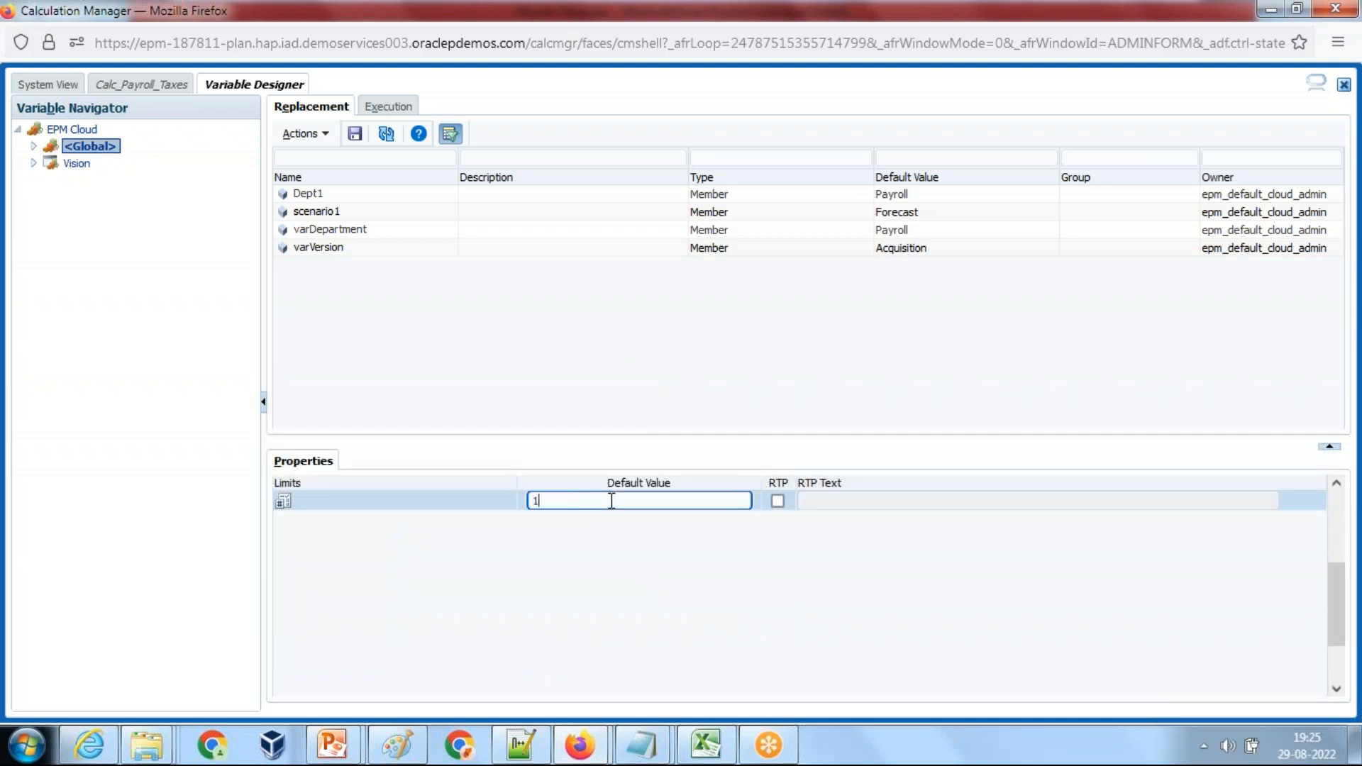
type("10")
left_click(777, 501)
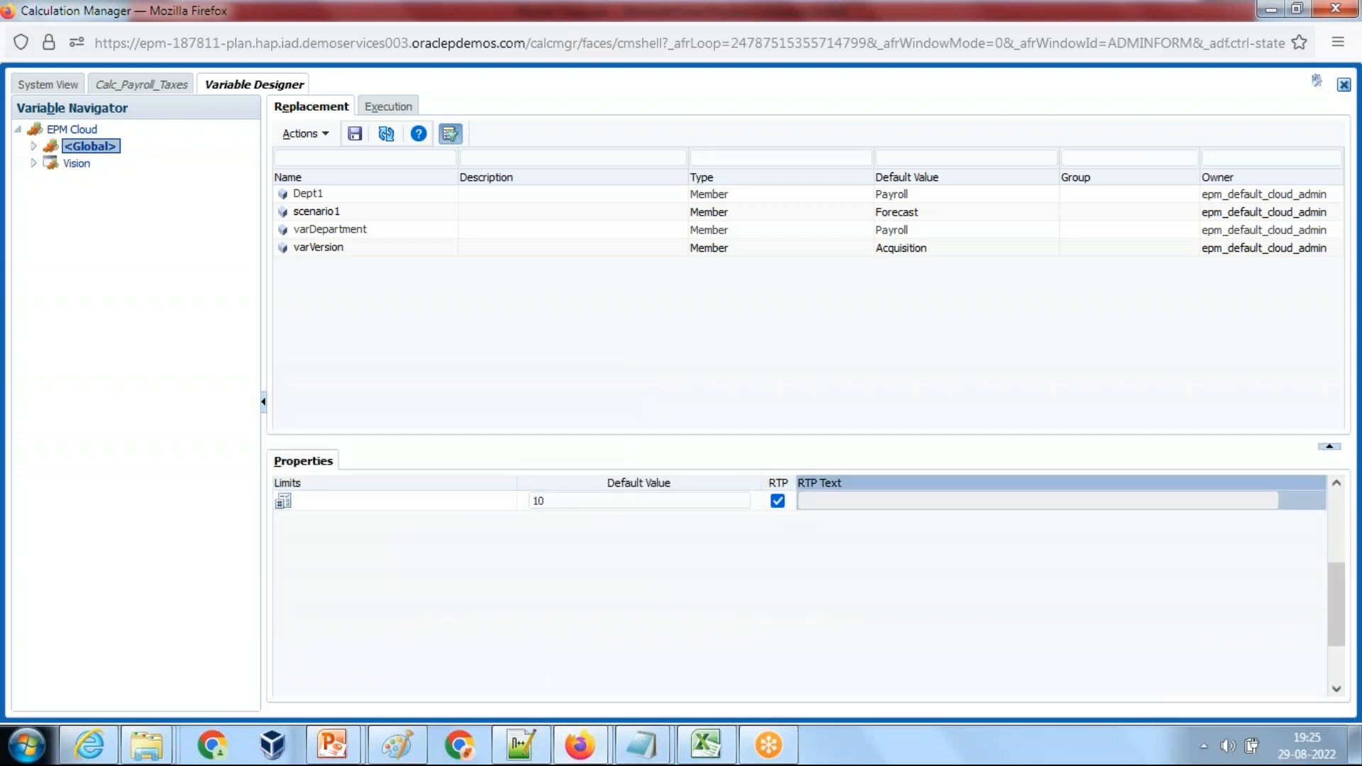
left_click(819, 624)
type("Please")
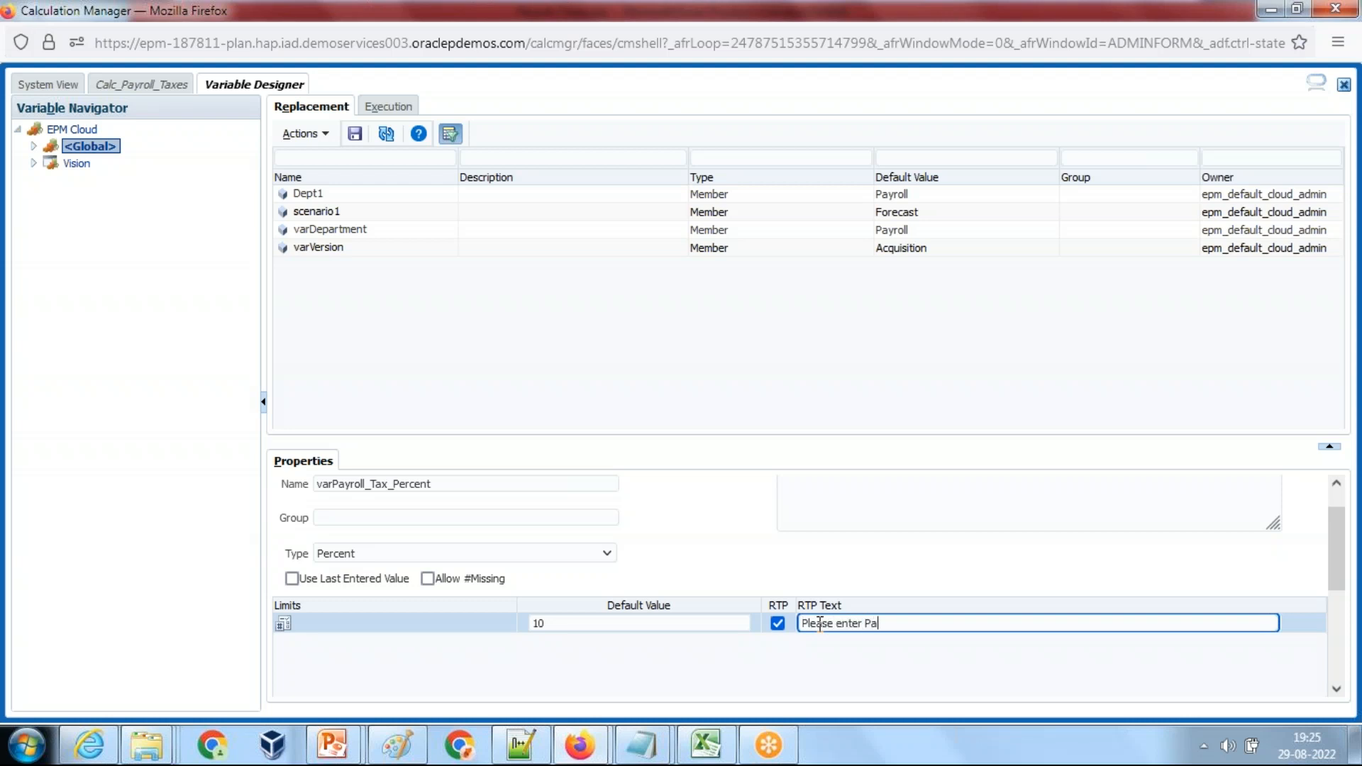
type("enter Payroll Tax Percentage")
left_click(355, 134)
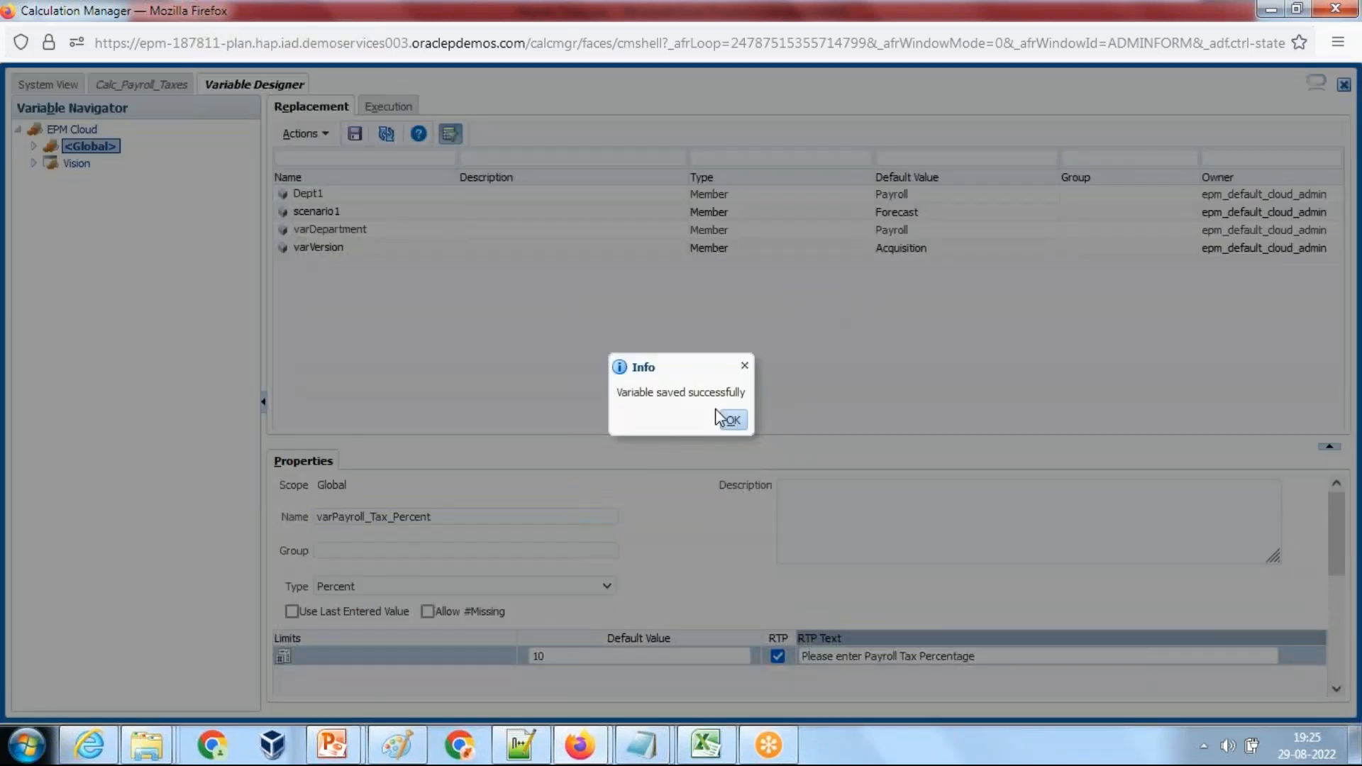
left_click(733, 421)
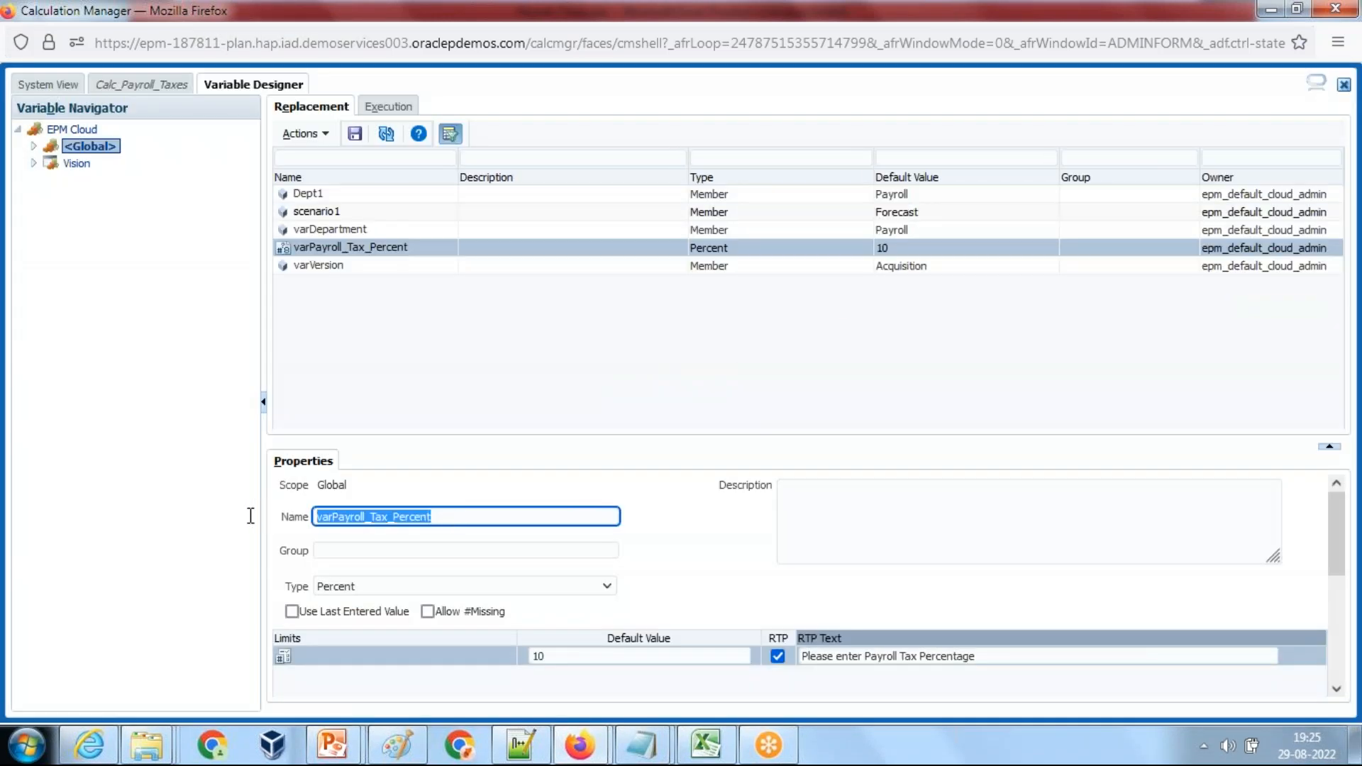
- Switch to Notepad and add {varPayroll_Tax_Percent} on a new line below varVersion(Acquisition)
mouse_move(641, 745)
left_click(685, 685)
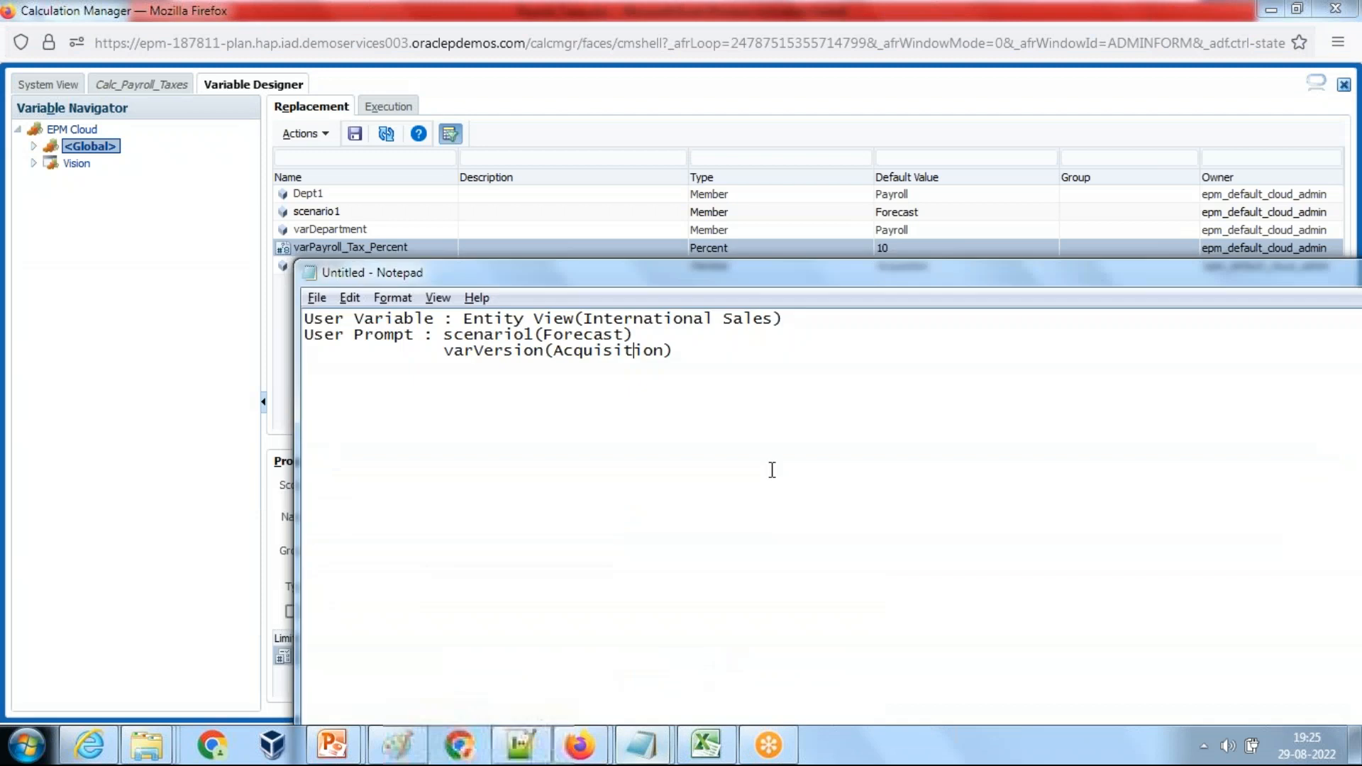
type("{")
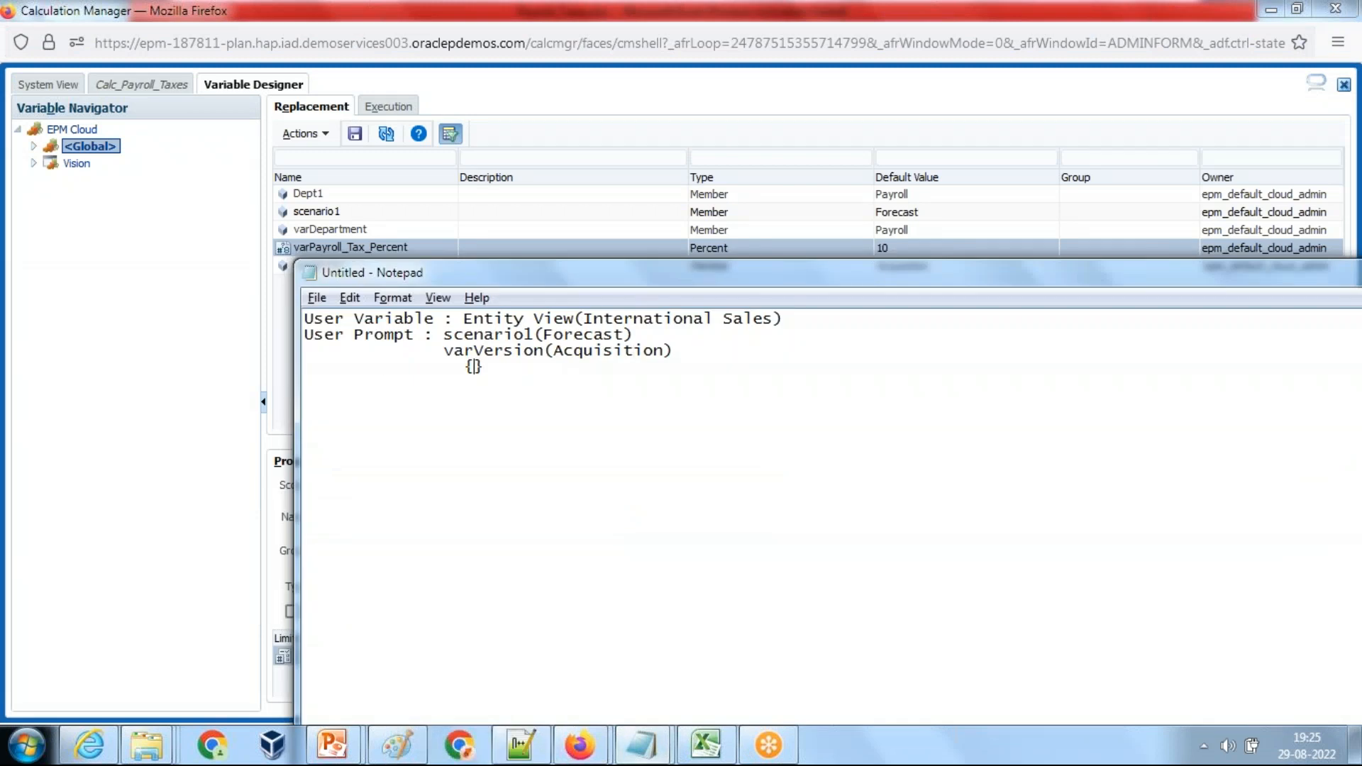
type("varPayroll_Tax_Percent")
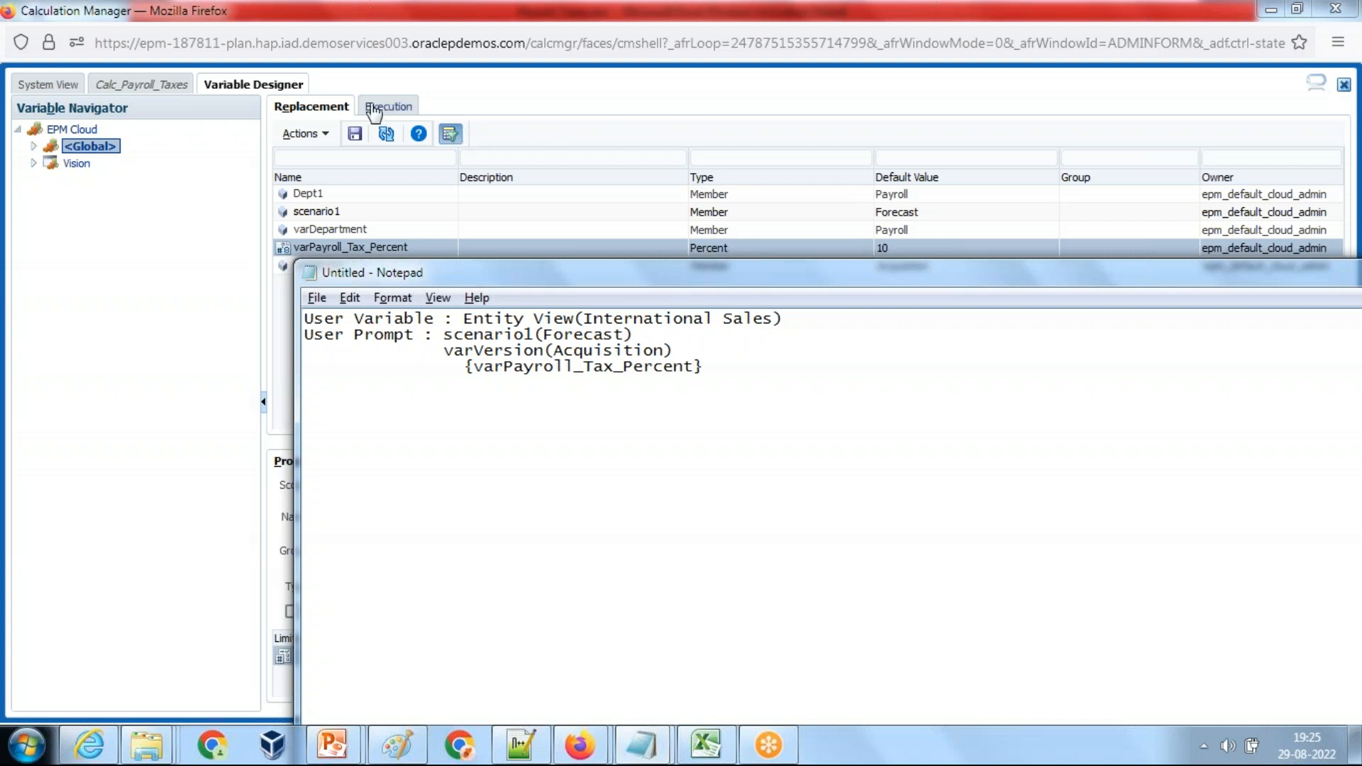
- Back in Calculation Manager, complete the Calc_Payroll_Taxes formula with {varPayroll_Tax_Percent} as the multiplier and save the rule
left_click(257, 93)
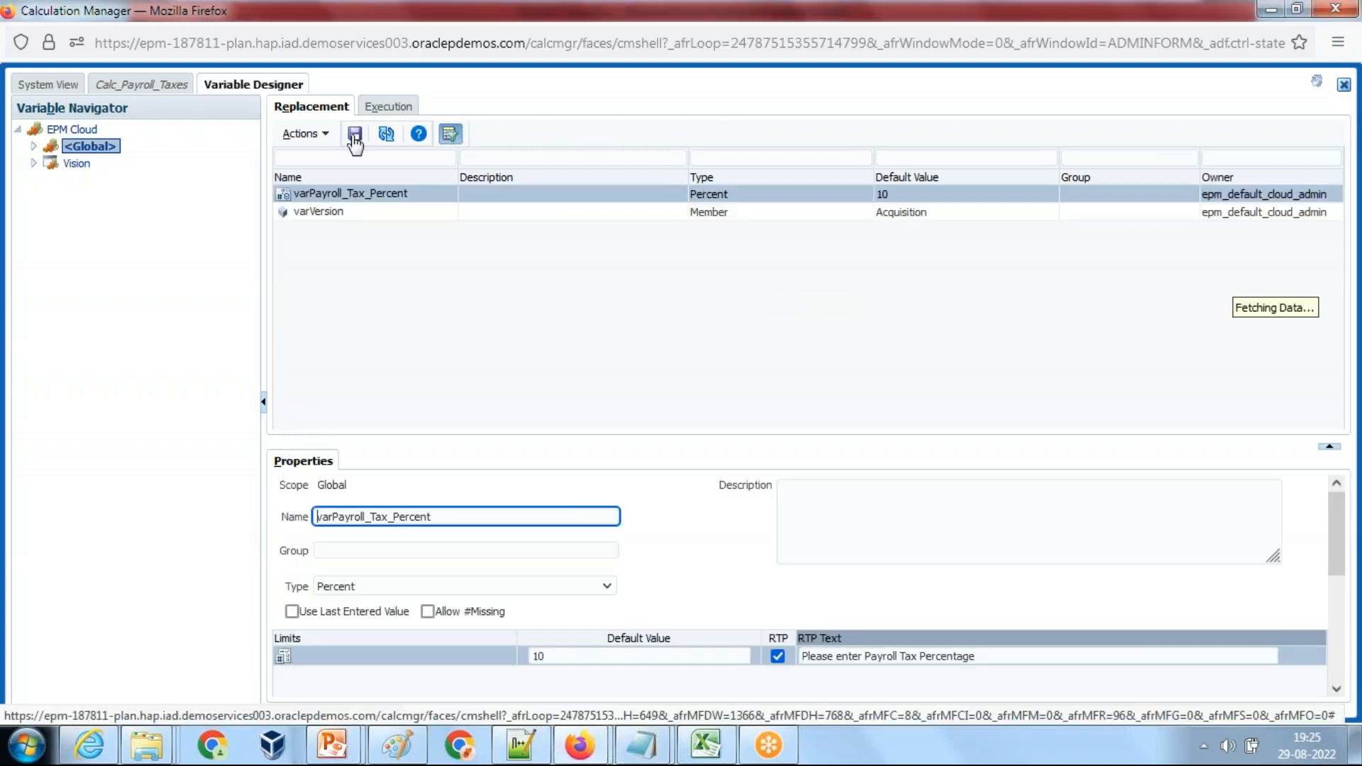
left_click(144, 92)
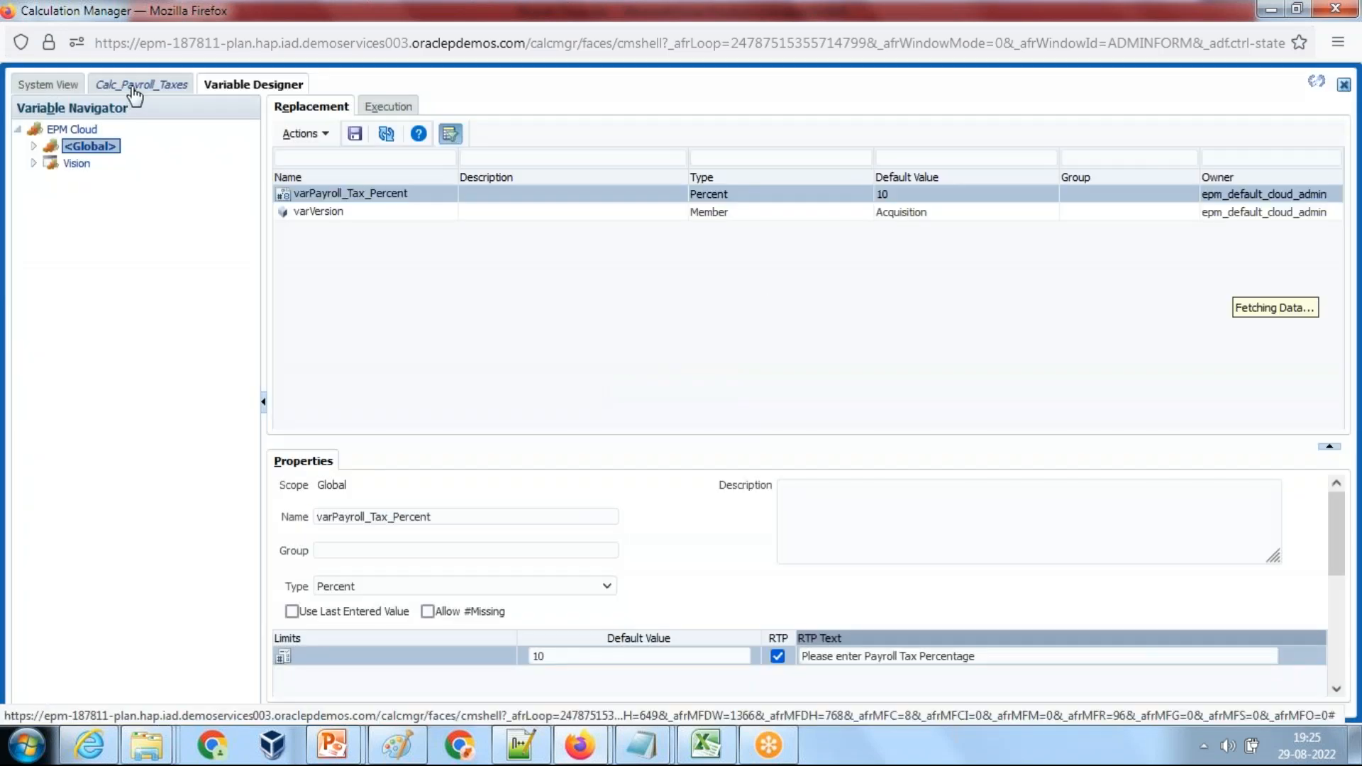
left_click(134, 90)
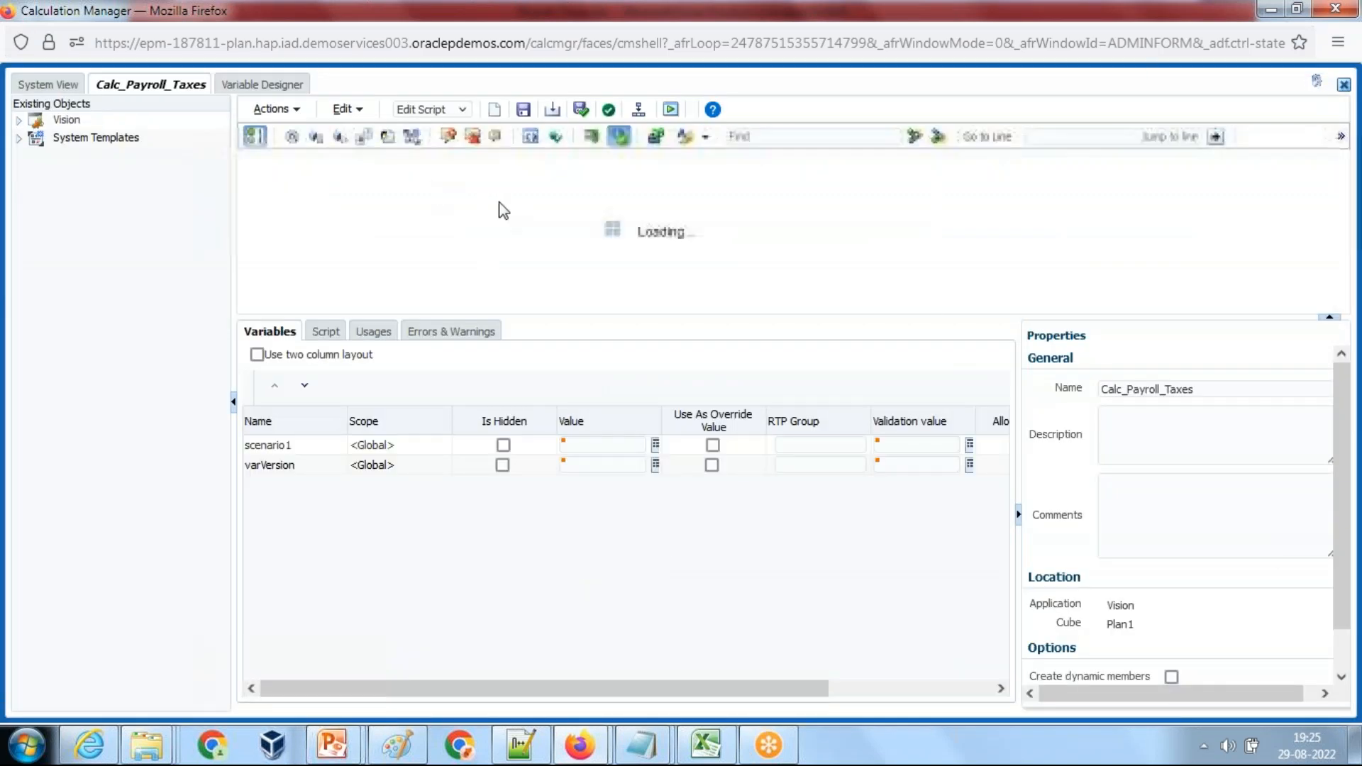
left_click(654, 198)
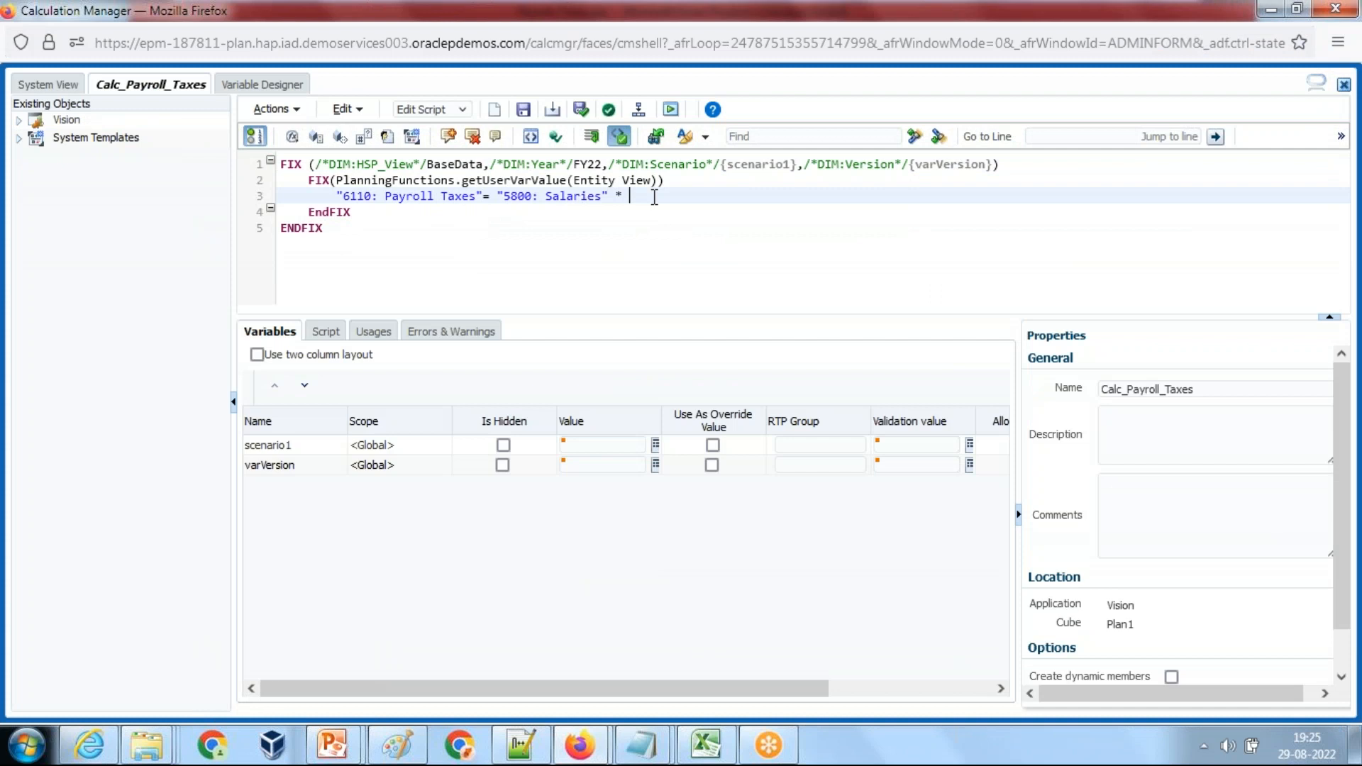
type("{")
type("varPayroll_Tax_Percent")
left_click(523, 110)
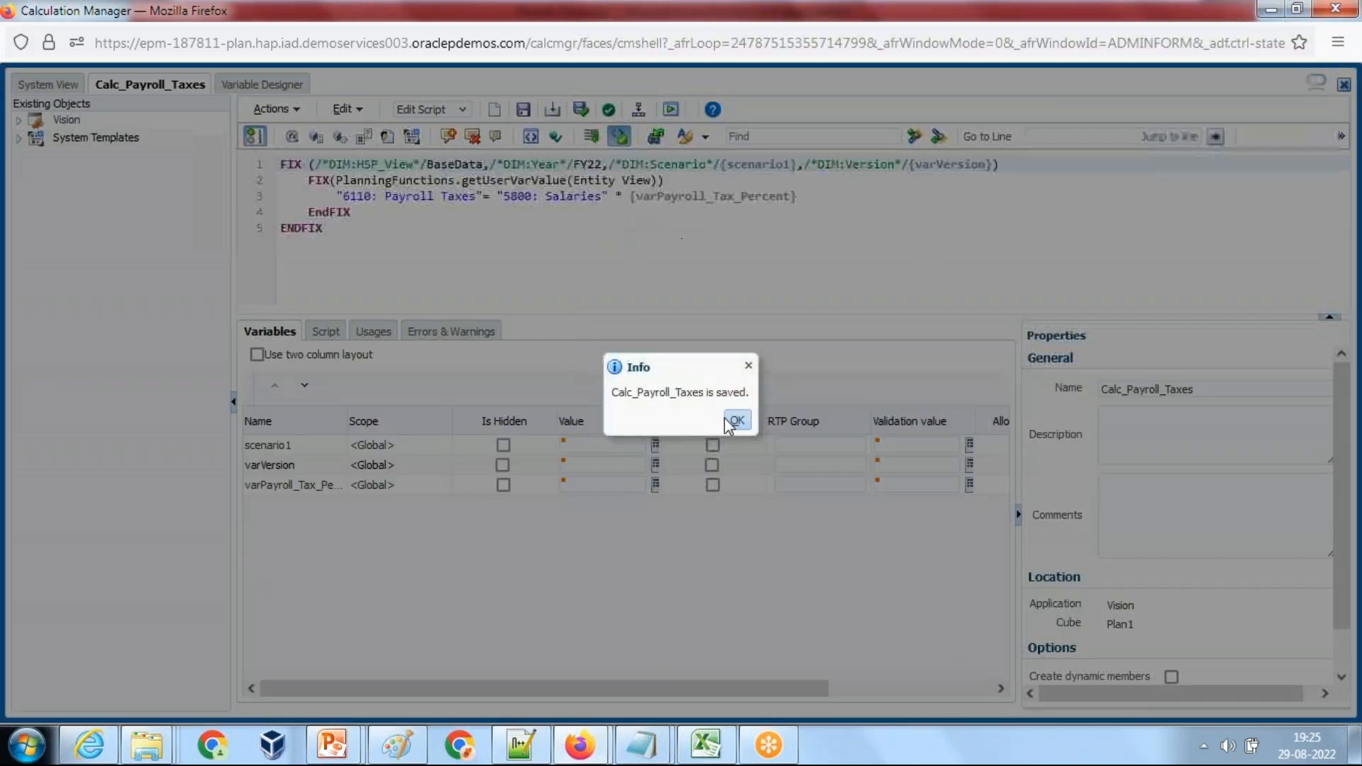
left_click(736, 420)
- Validate the Calc_Payroll_Taxes rule and cancel saving it in its invalid state
left_click(580, 110)
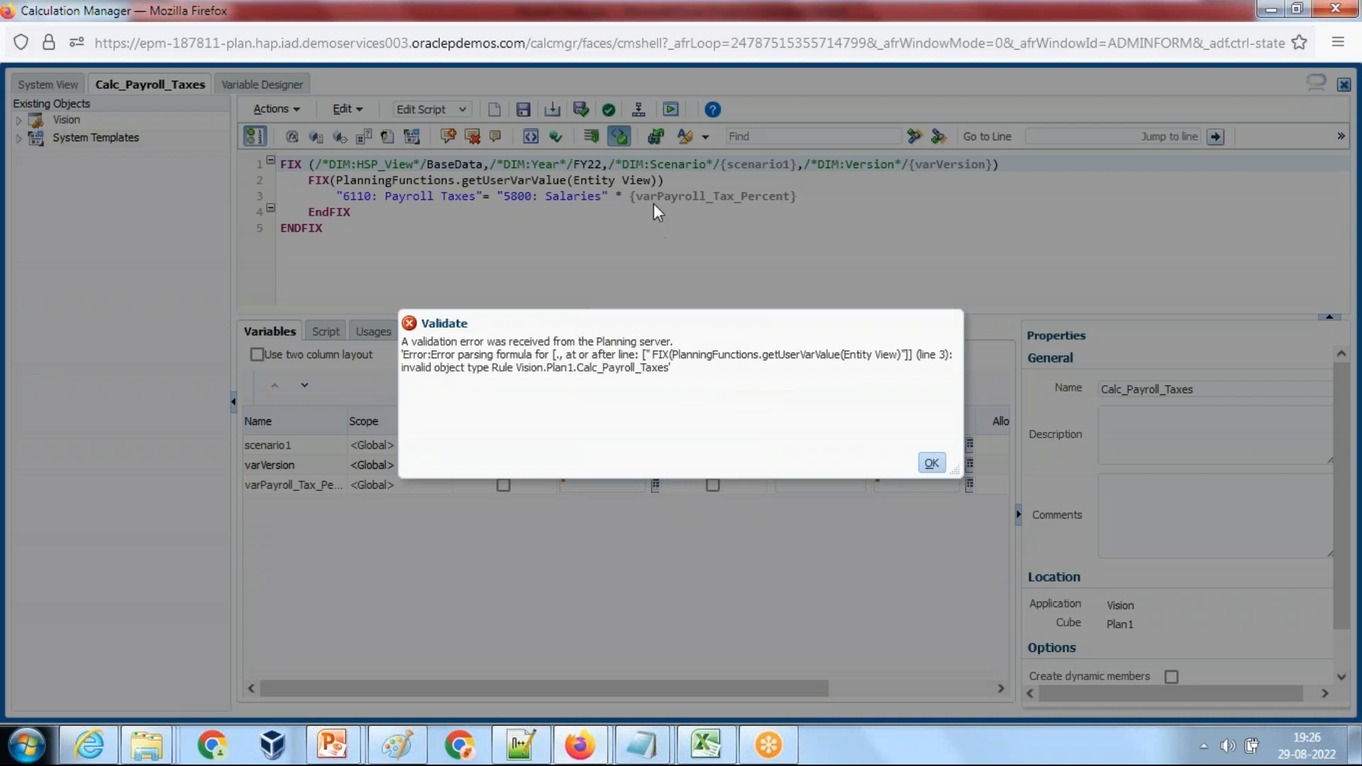
left_click(923, 456)
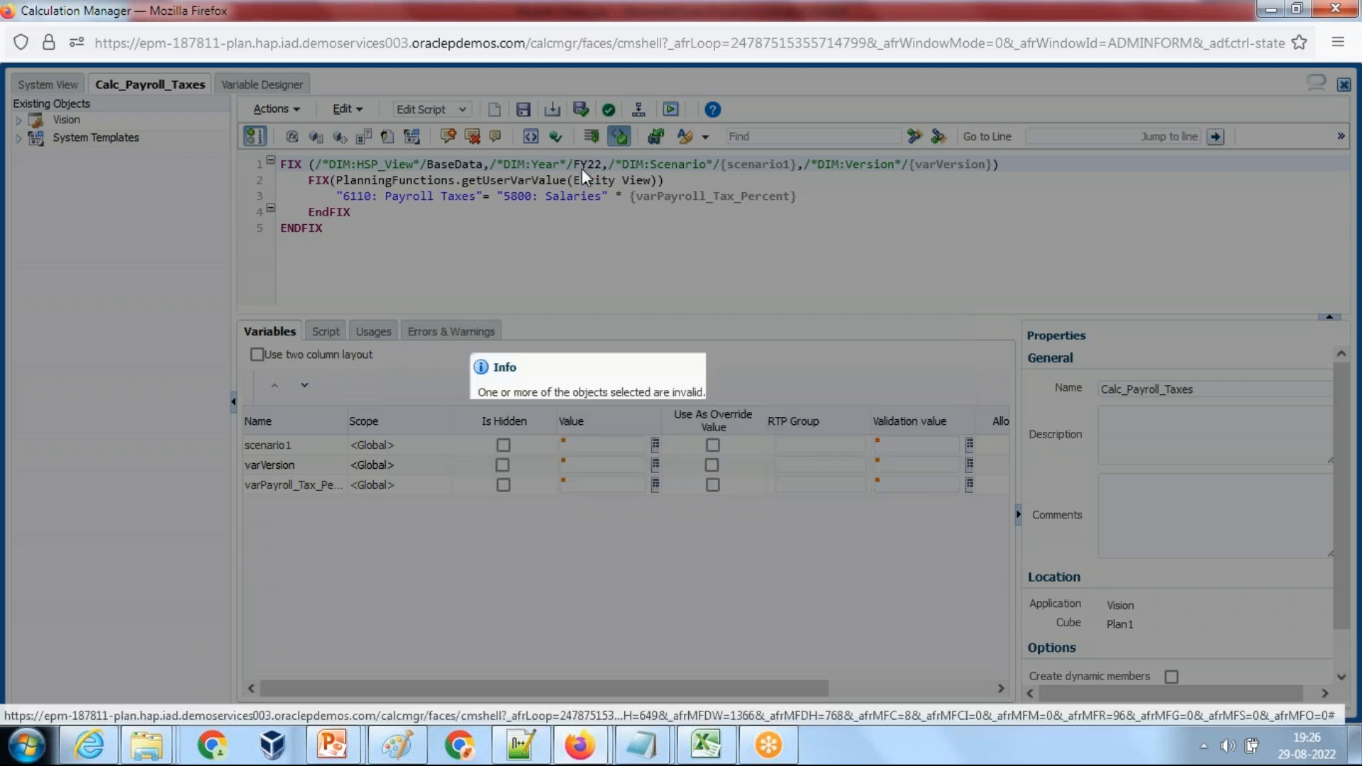
left_click(855, 419)
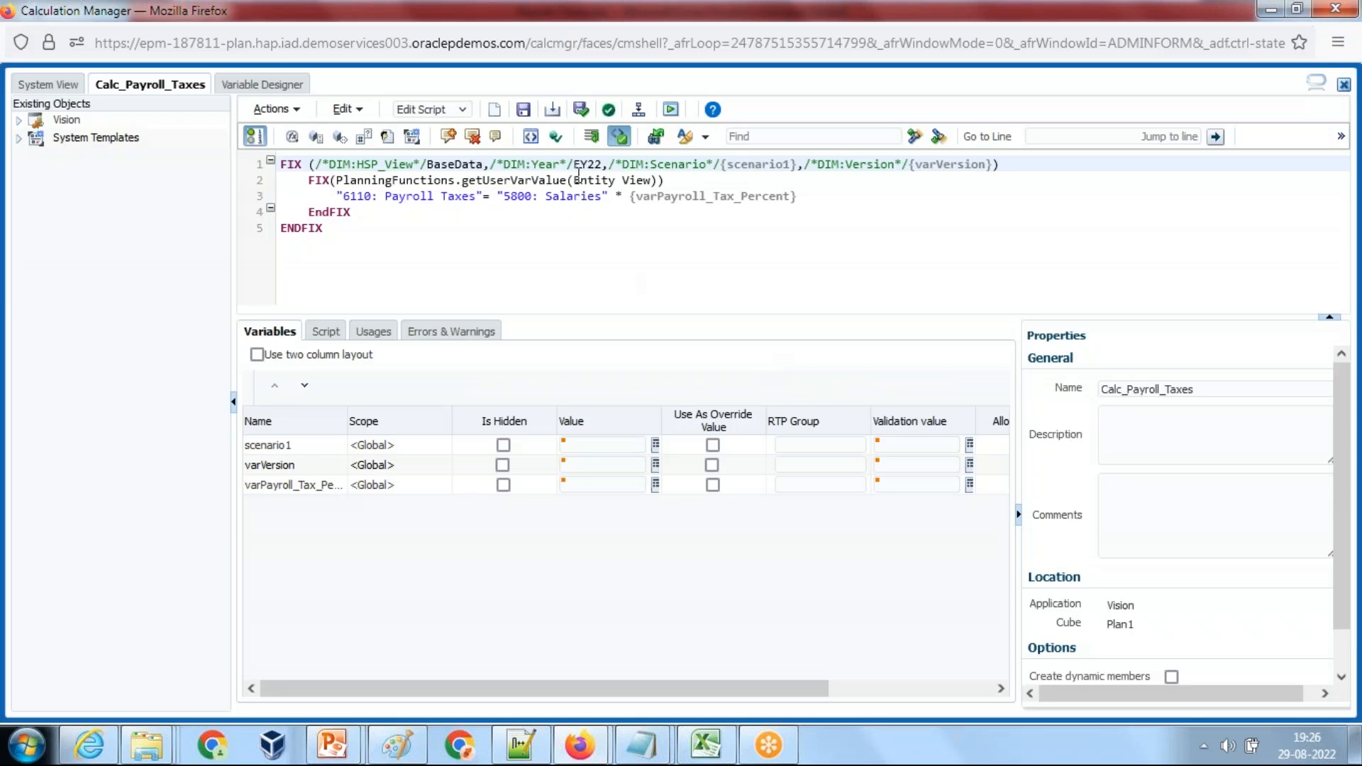
- Enclose Entity View in double quotes inside the getUserVarValue call and validate the rule again
left_click(579, 180)
type("\"")
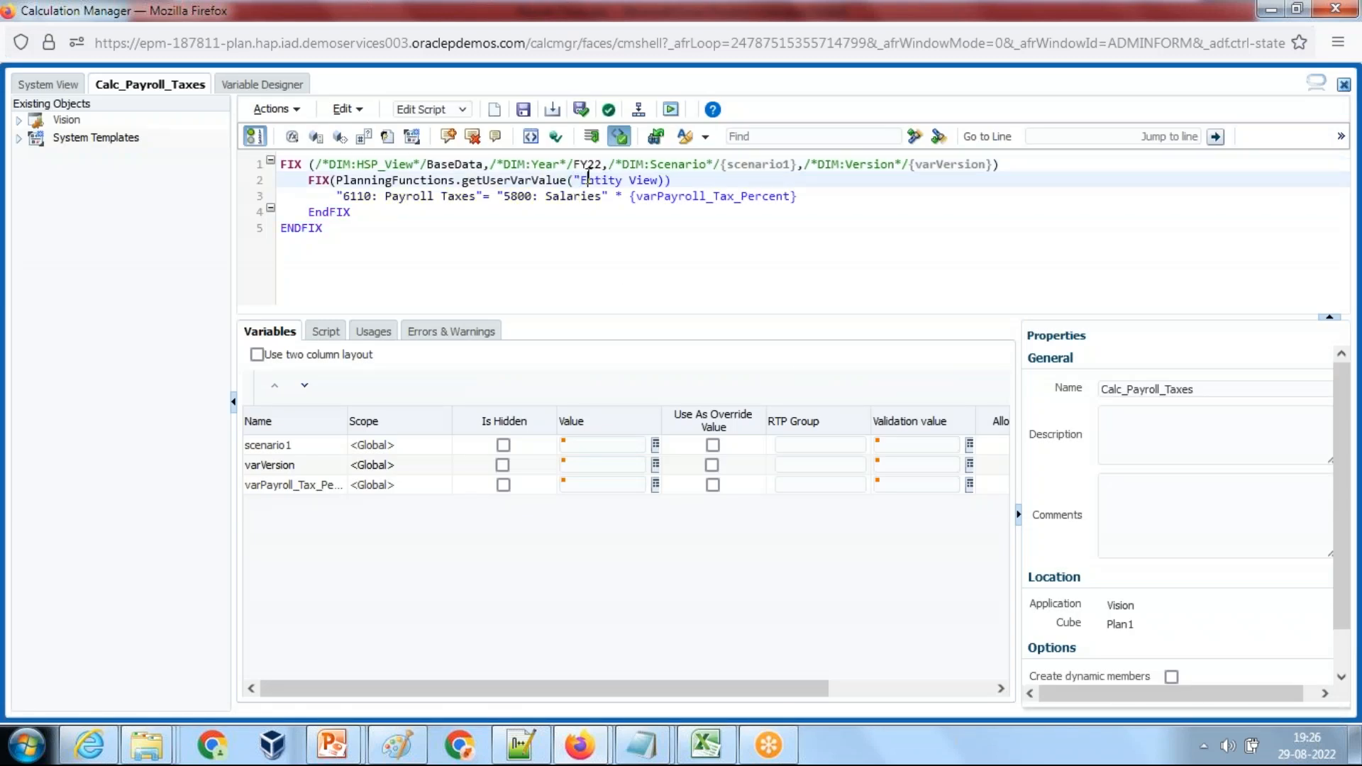
type("\"")
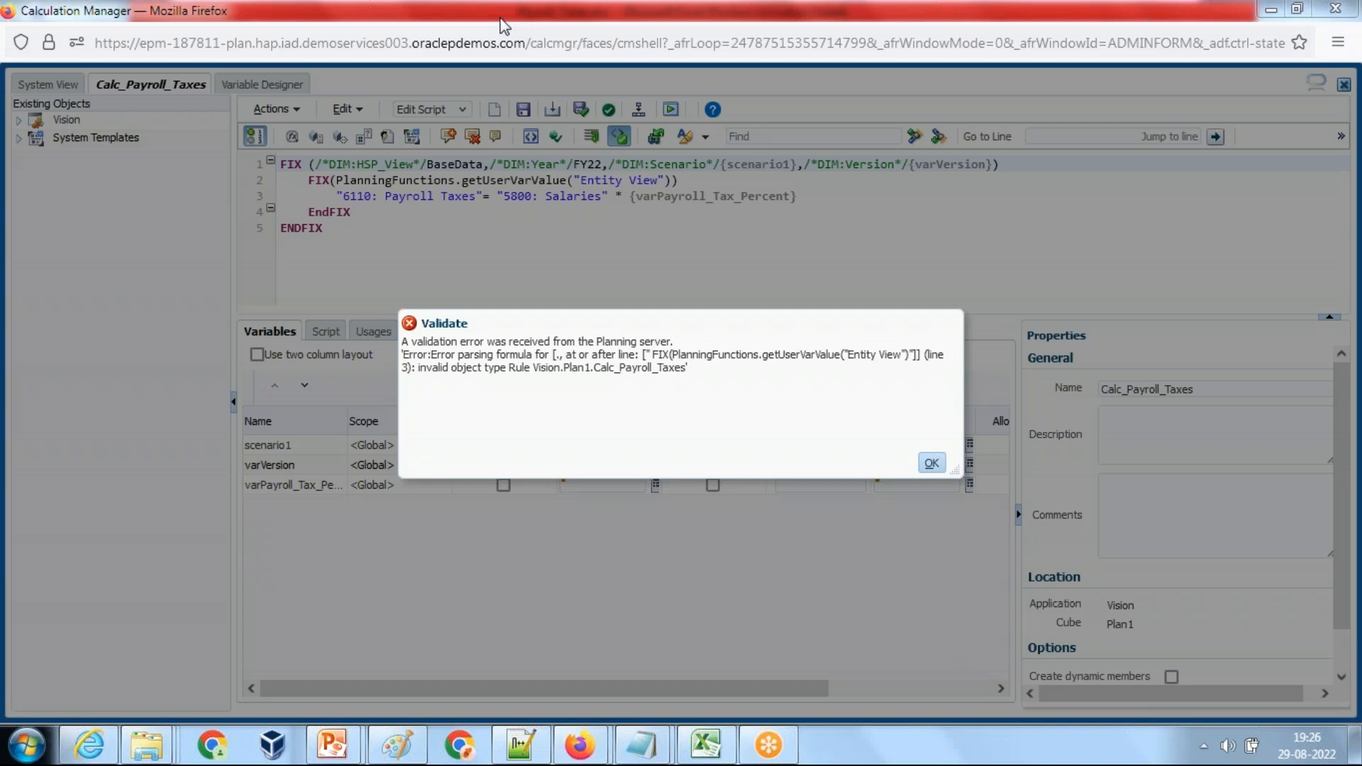
key("Return")
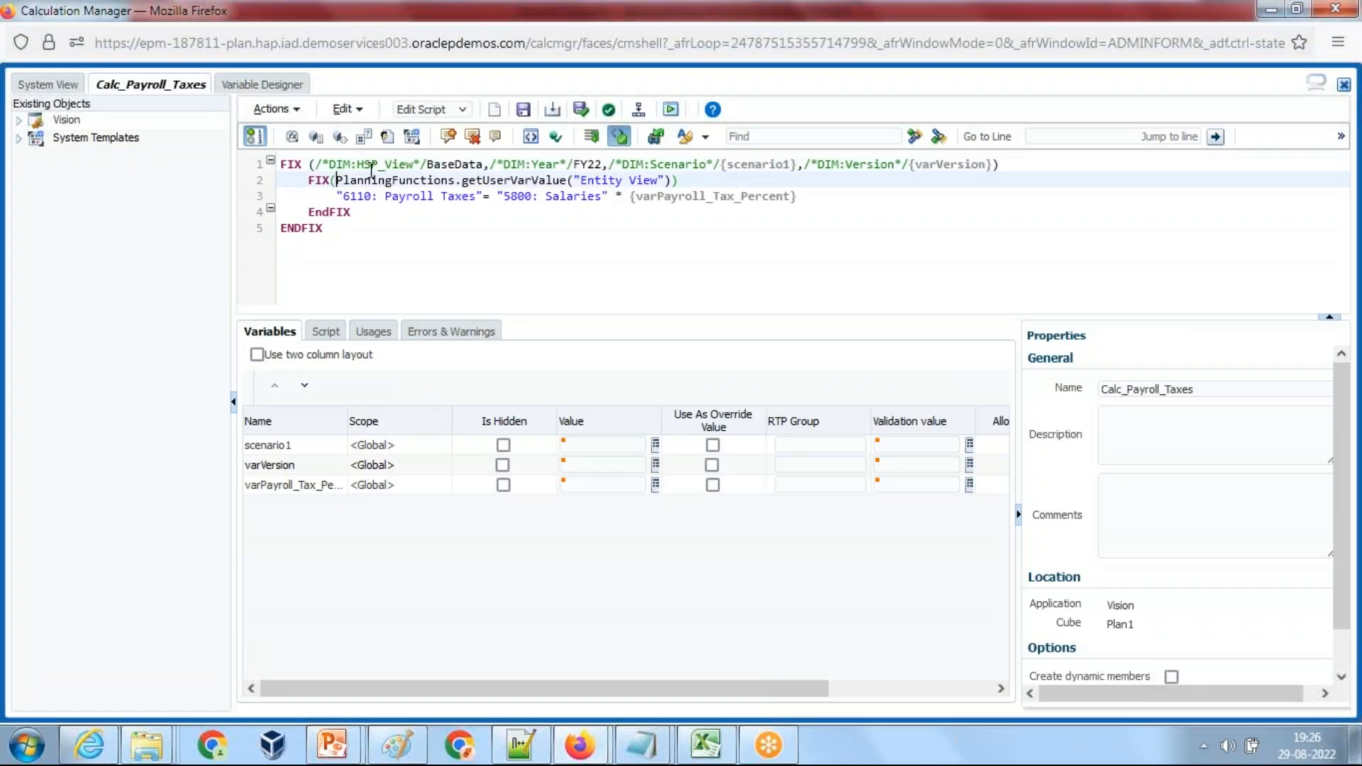
type("@Rela")
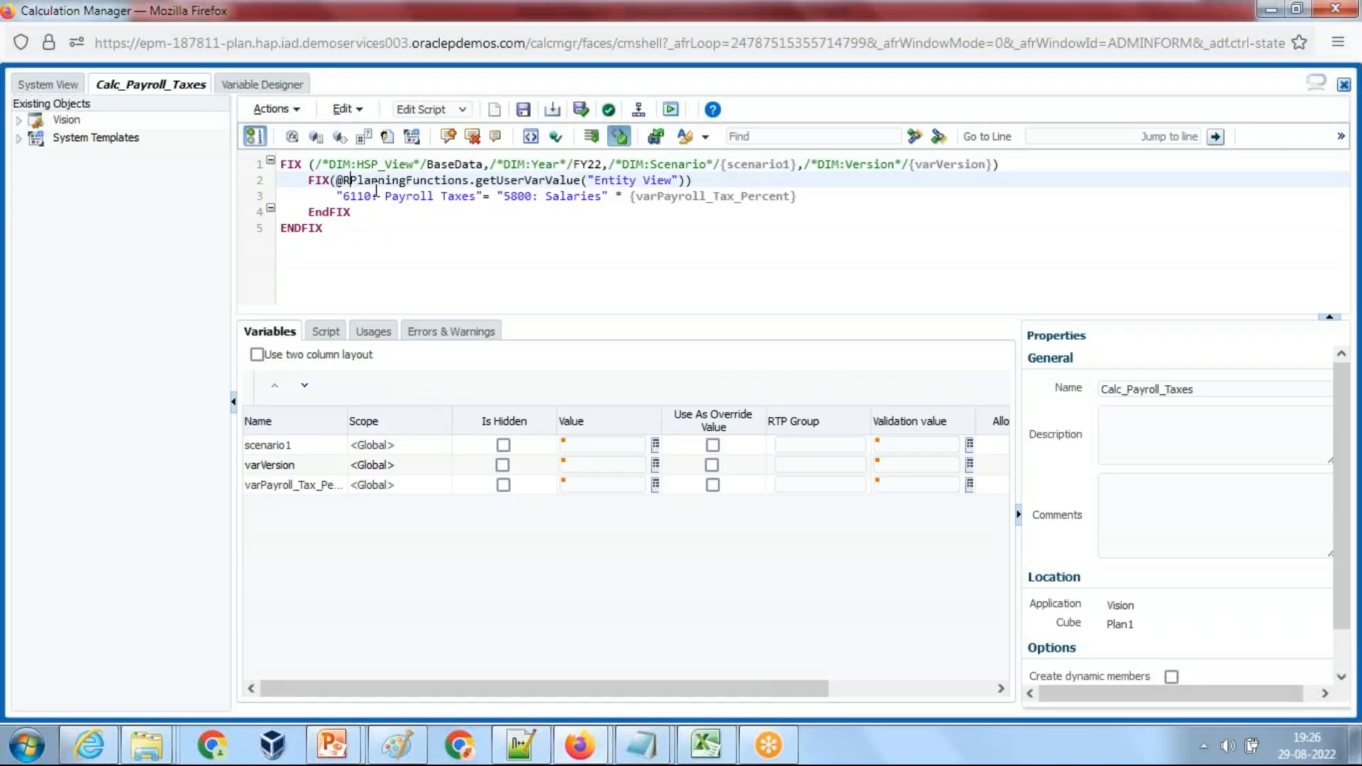
type("tive")
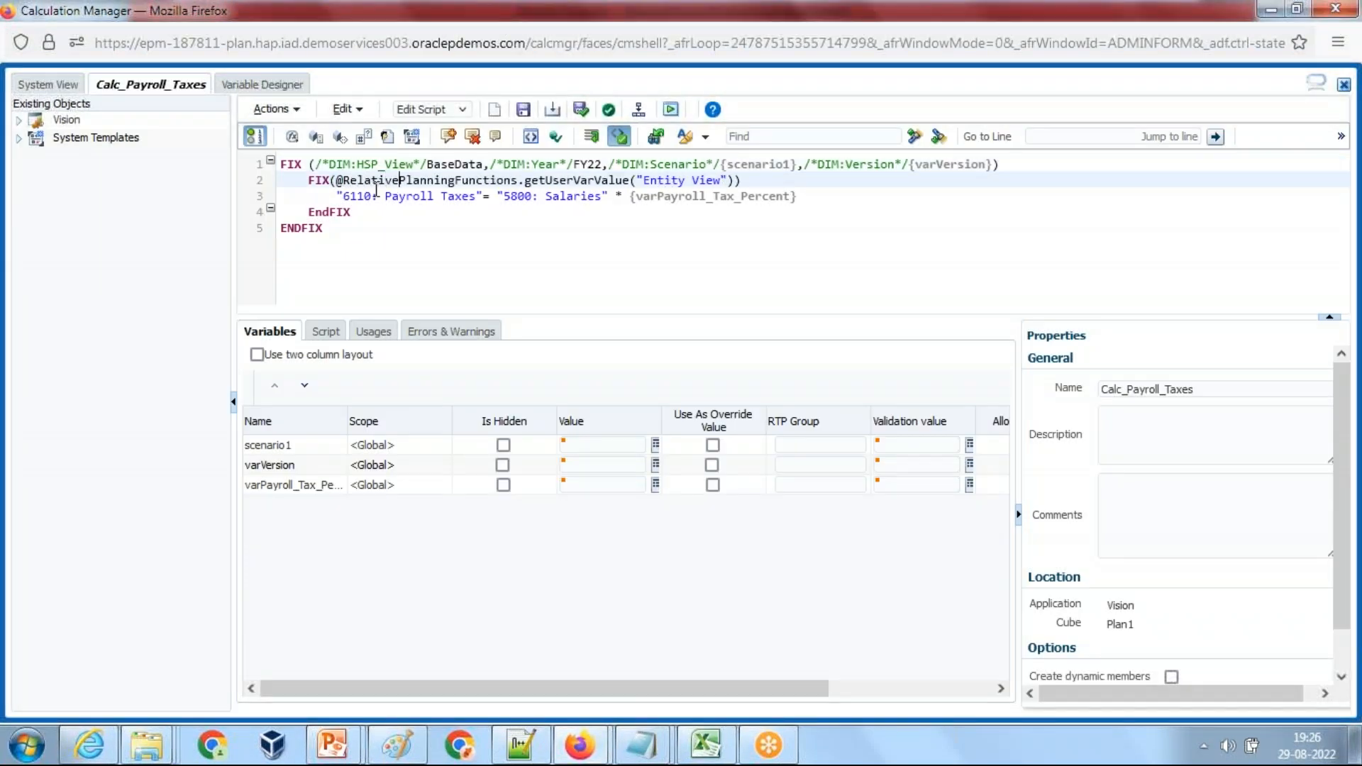
type("(")
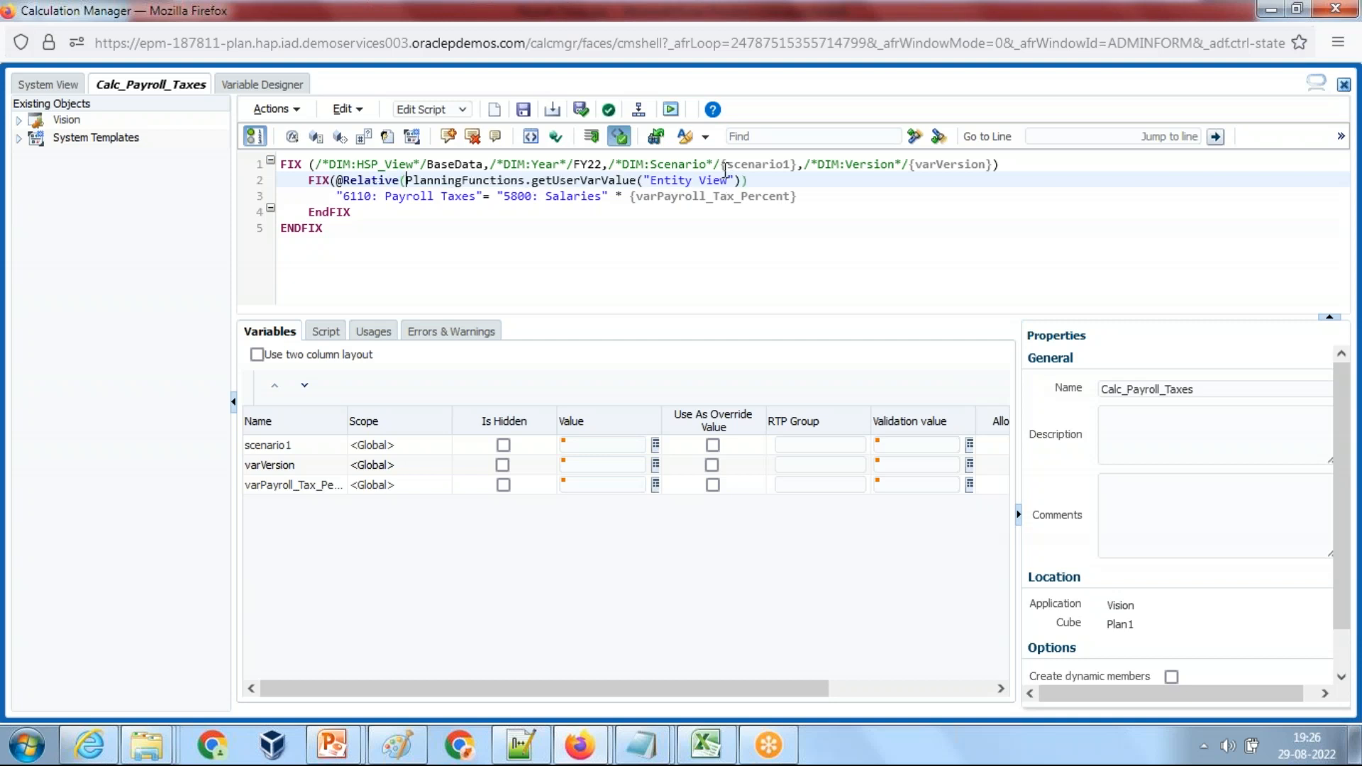
type(",0")
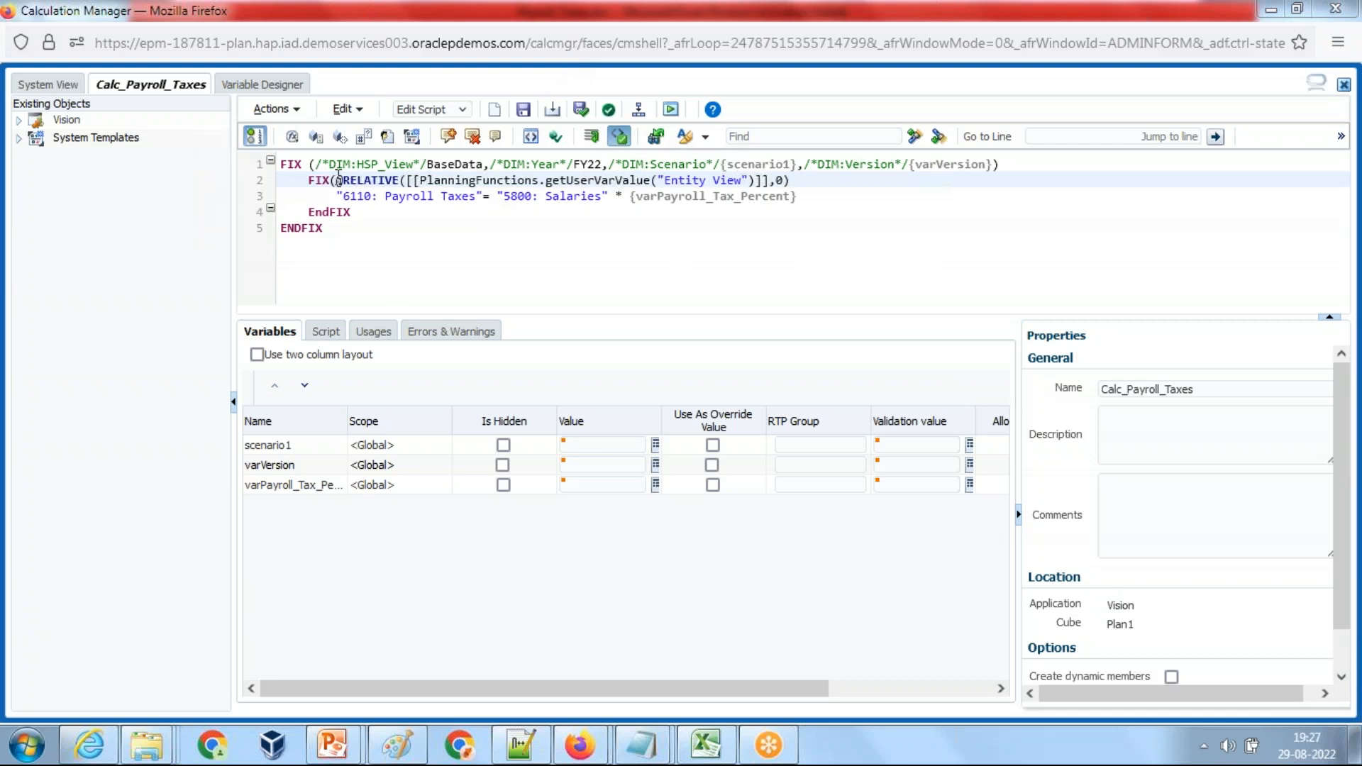
left_click(806, 186)
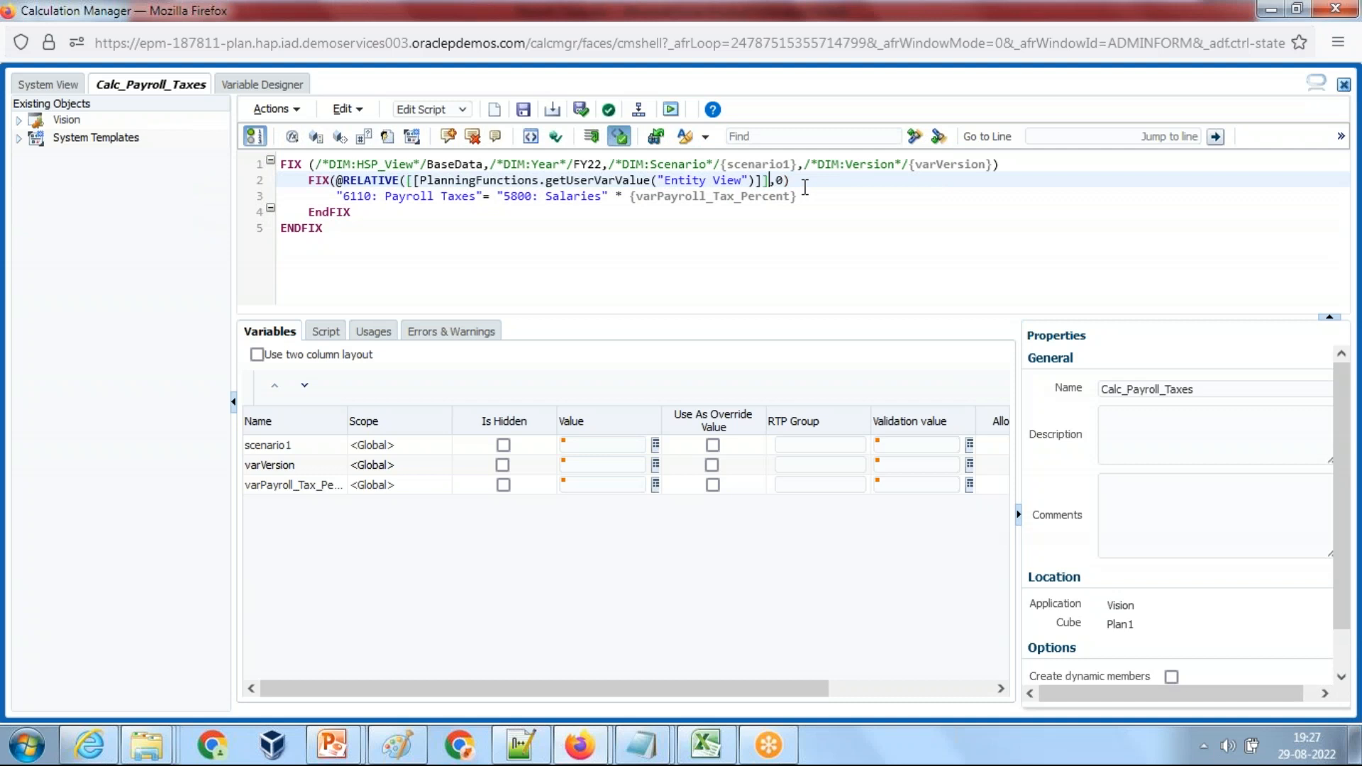
key("Left")
key("Left")
key("Left")
key("Right")
key("Right")
key("Right")
key("Right")
key("Right")
key("Right")
key("Right")
key("Right")
key("Right")
key("Right")
key("Right")
key("Right")
key("Right")
key("Right")
key("Right")
key("Right")
key("Right")
key("Right")
key("Right")
key("Right")
left_click(524, 109)
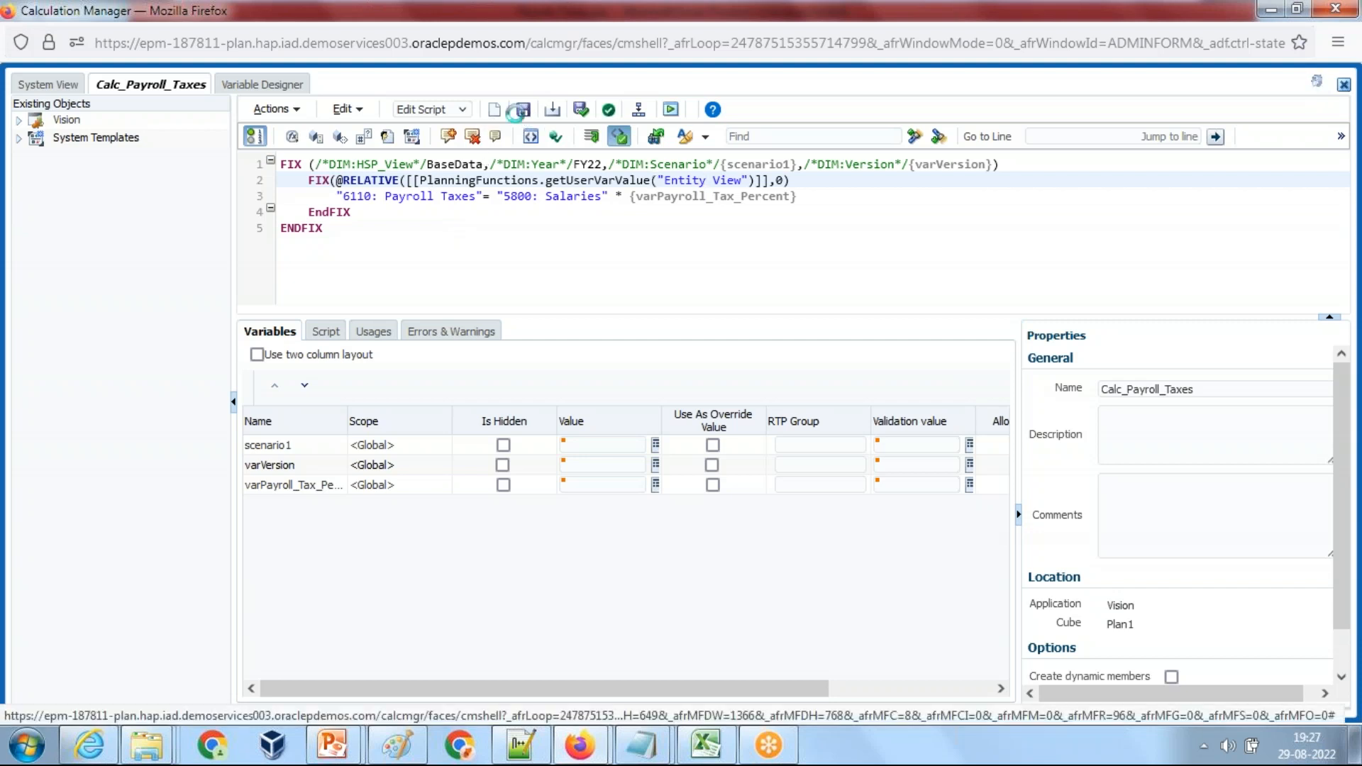
left_click(736, 422)
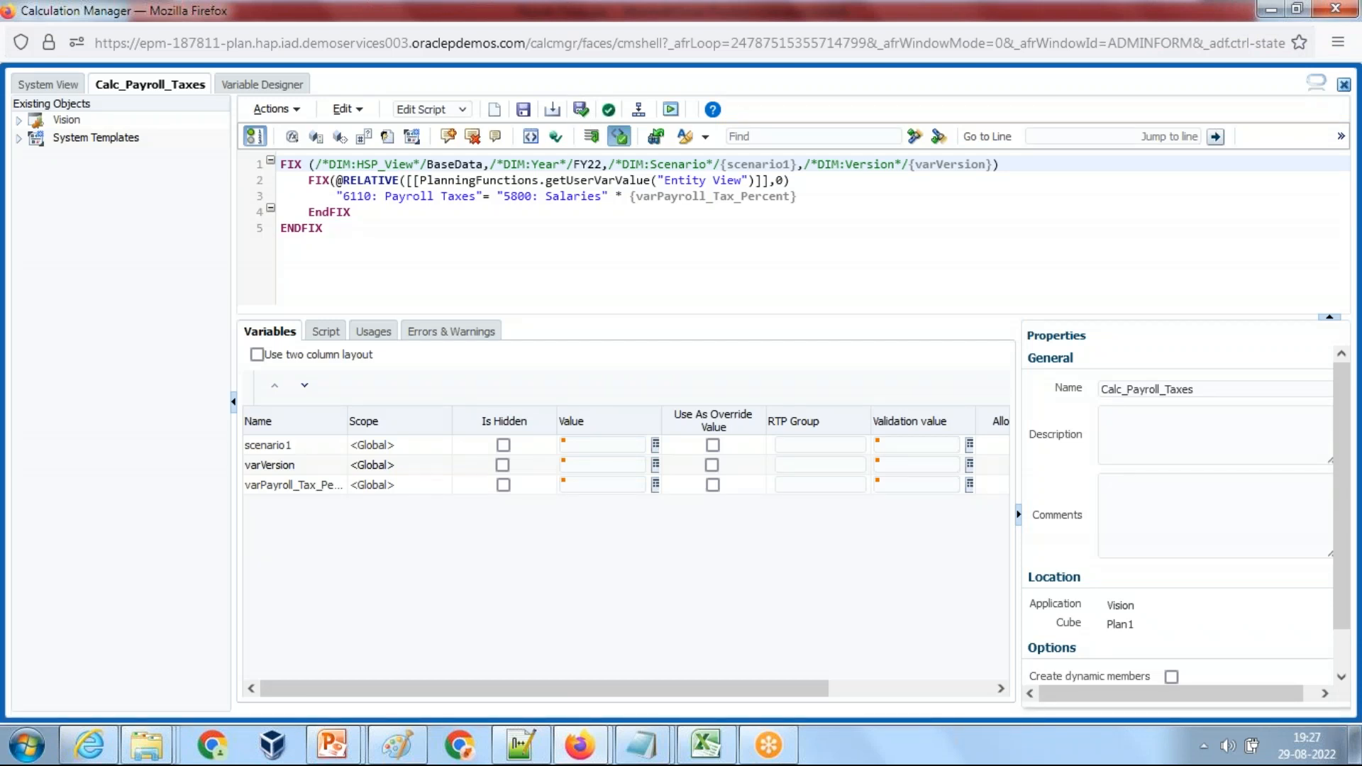
left_click(582, 111)
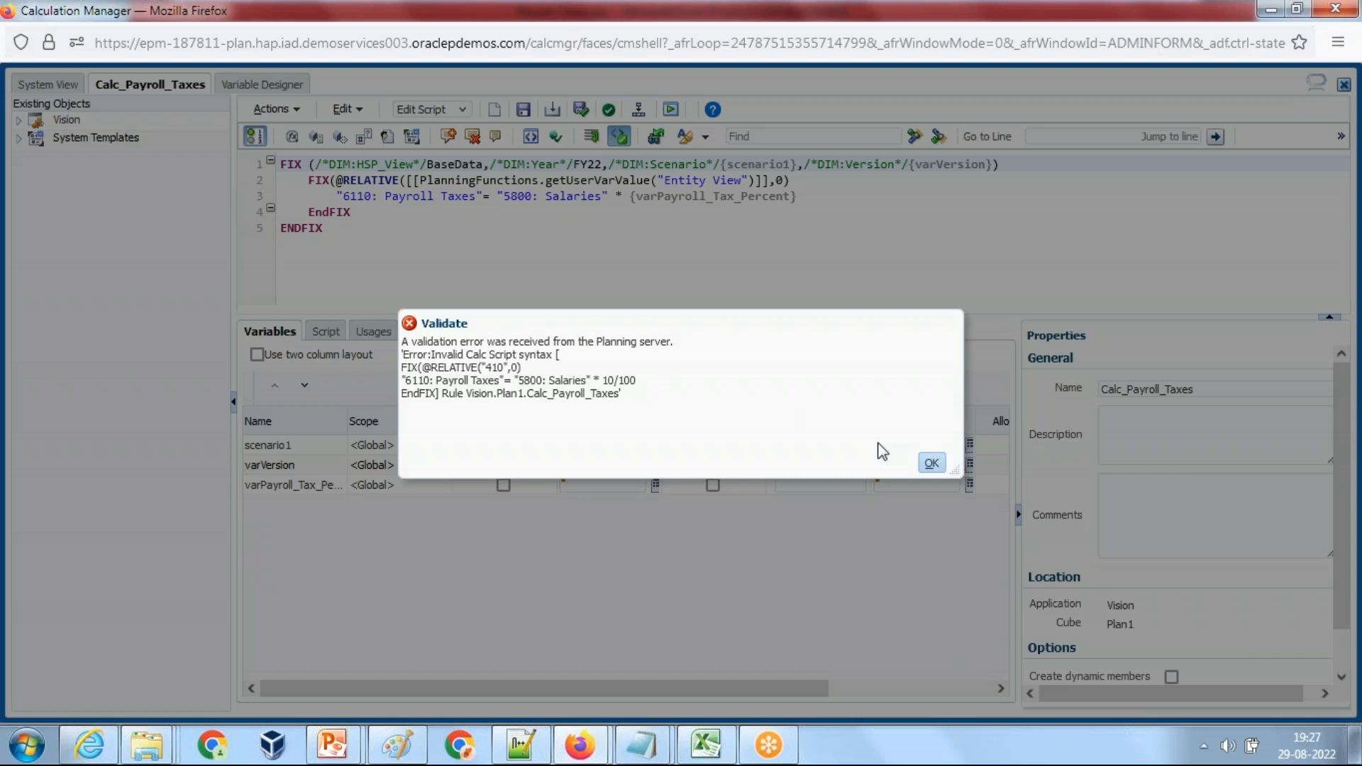
left_click(931, 462)
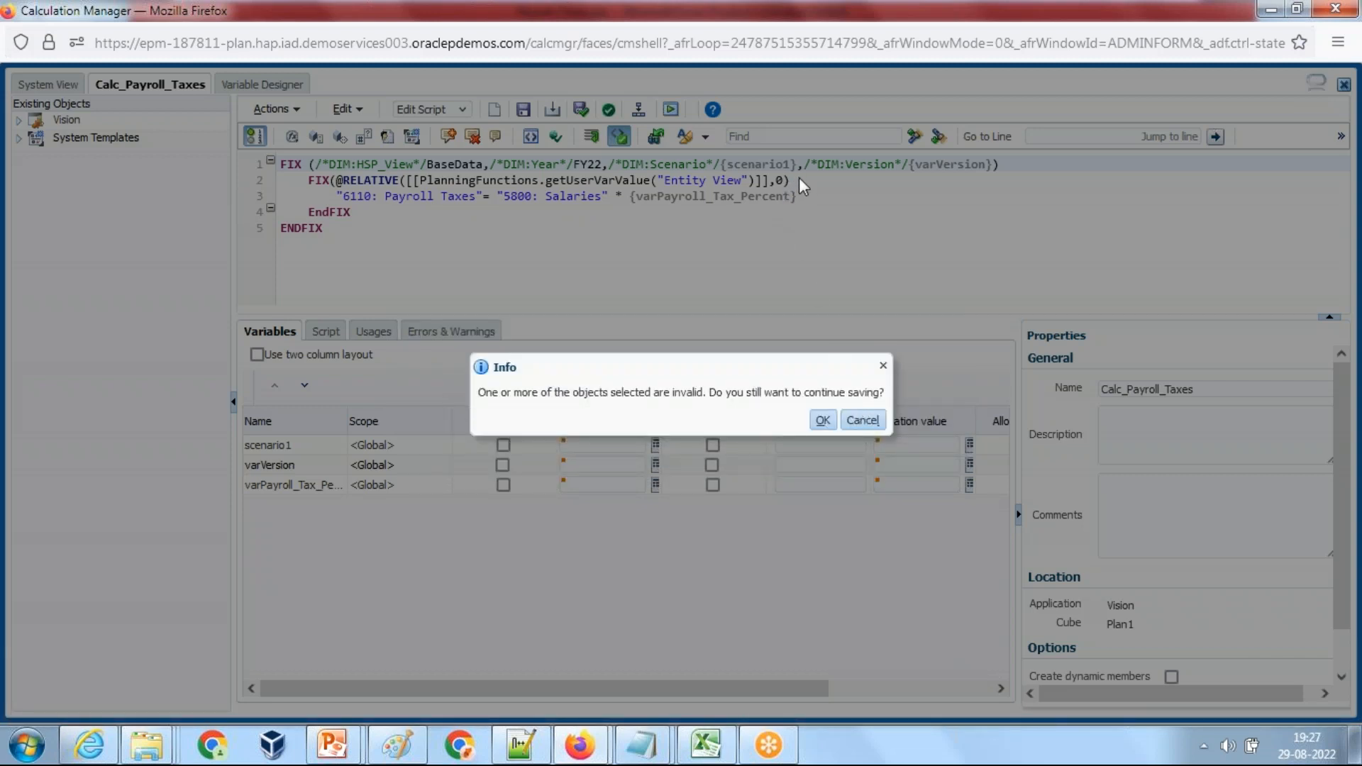
left_click(862, 419)
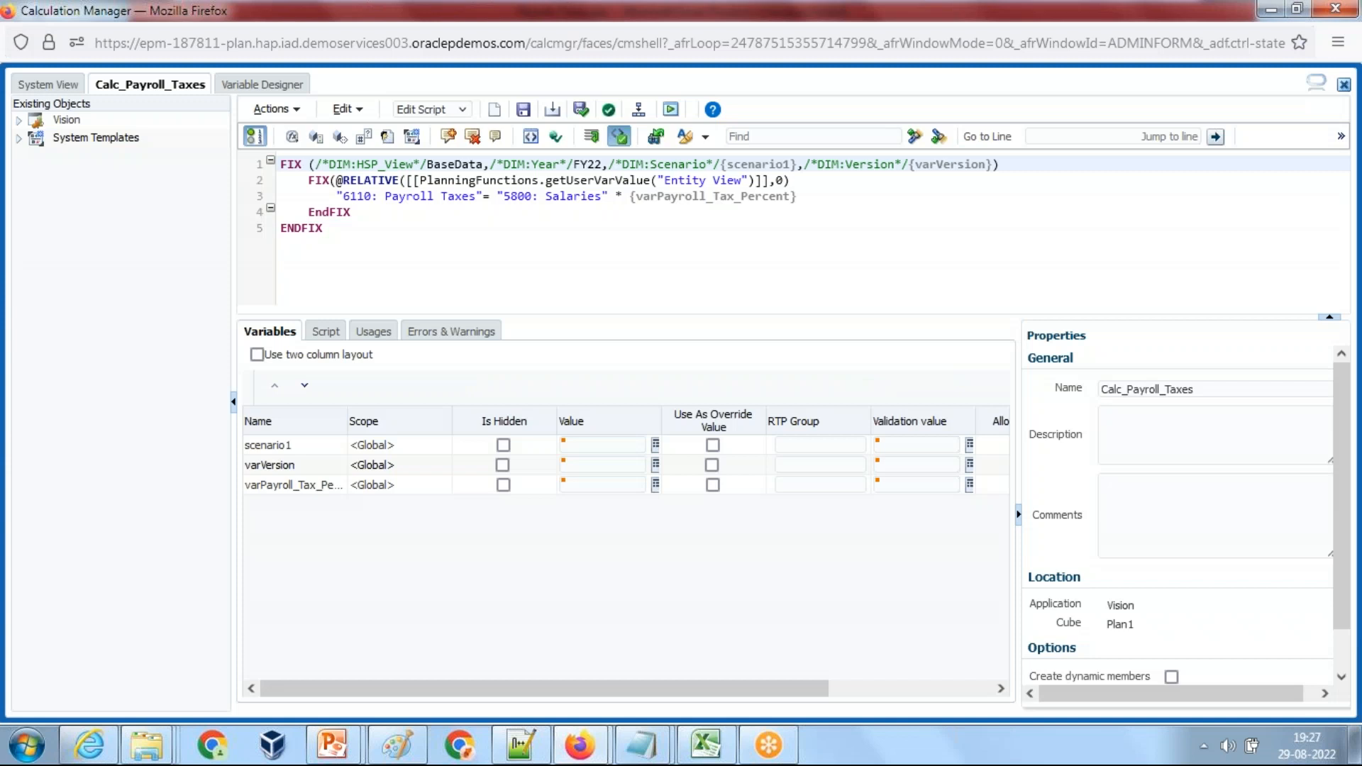
- Add the missing closing parenthesis to the inner FIX statement and revalidate the rule
left_click(810, 181)
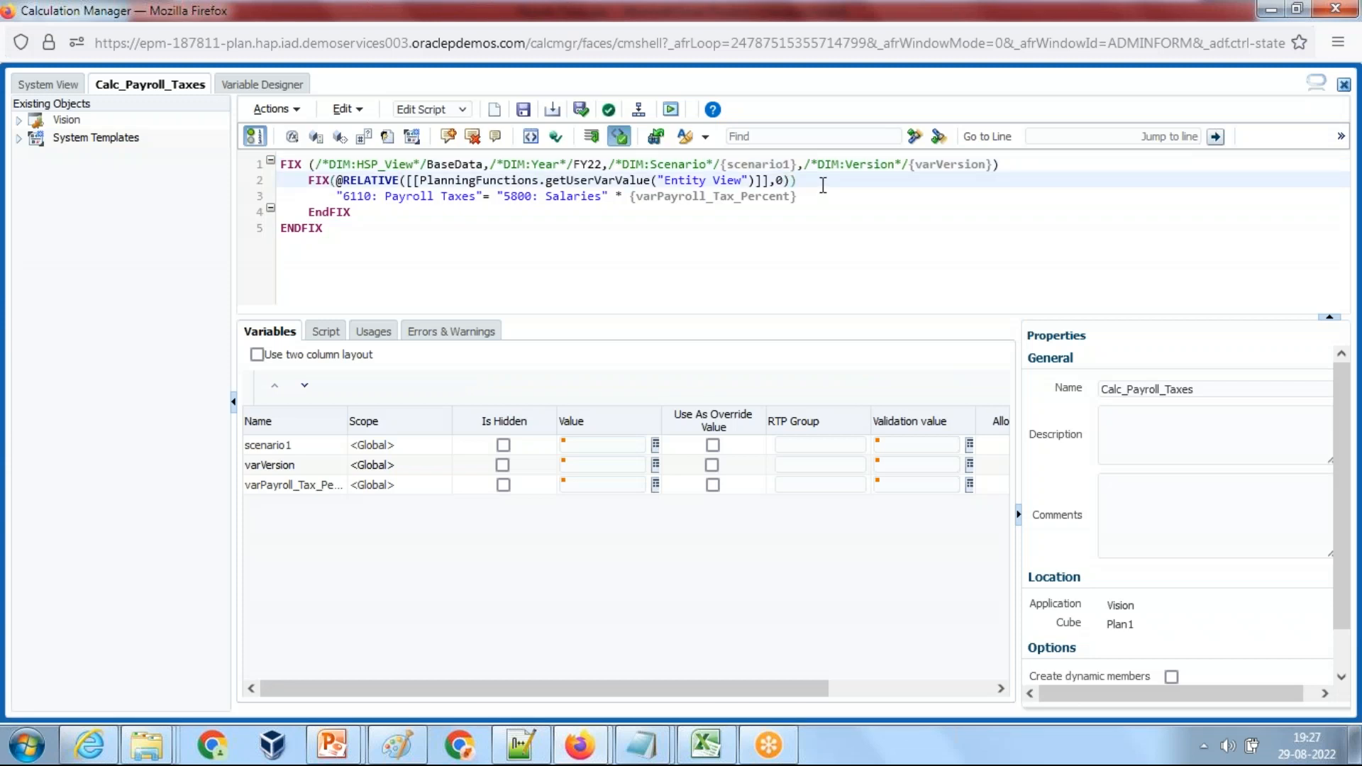
left_click(792, 230)
left_click(581, 109)
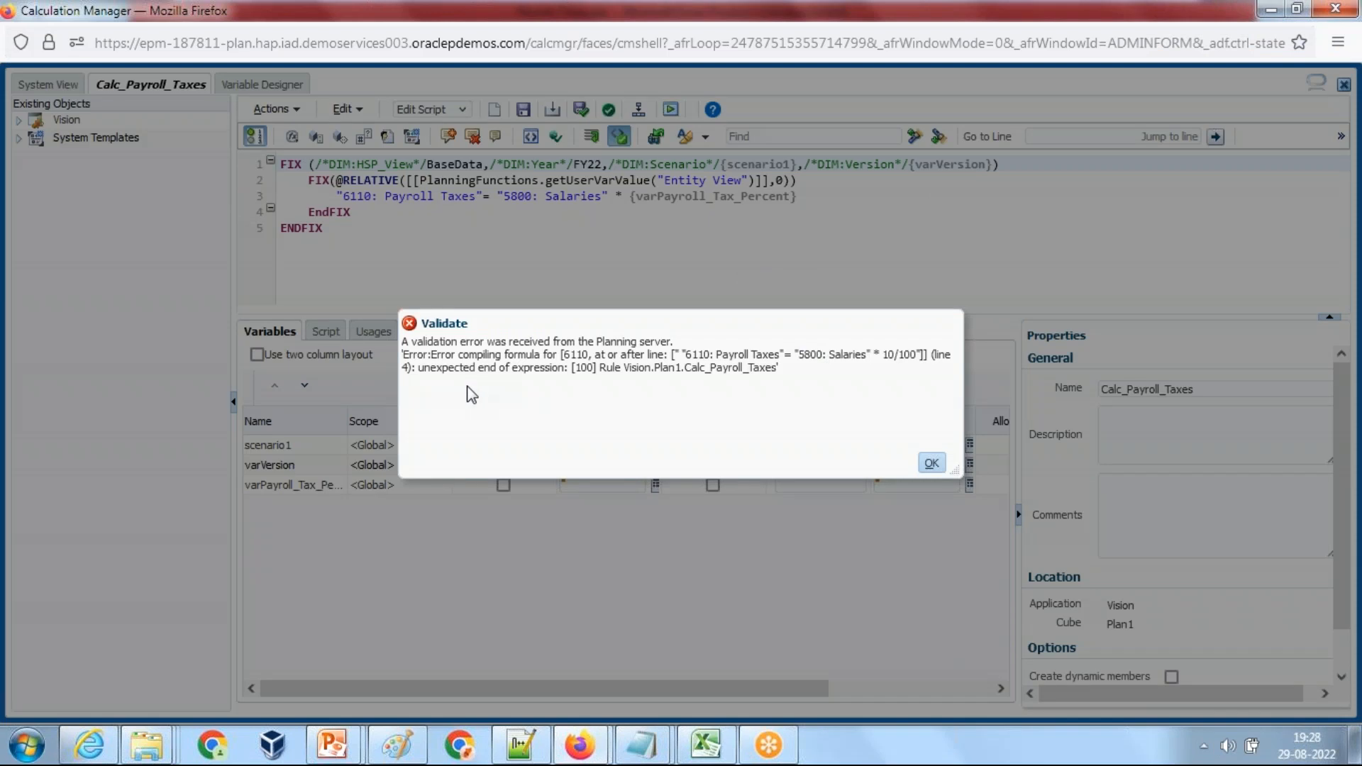
left_click(934, 462)
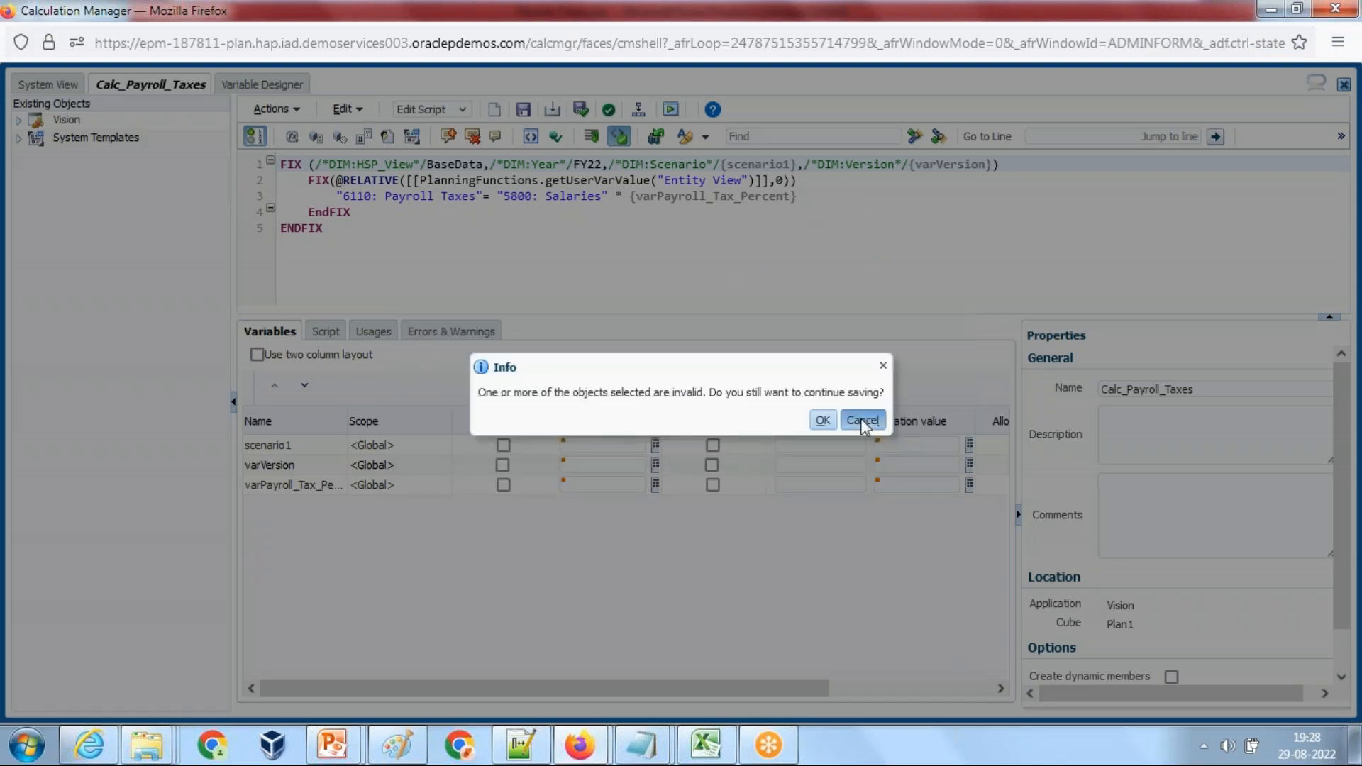
left_click(862, 419)
- End the Payroll Taxes formula with a semicolon, then validate and save the rule
left_click(806, 194)
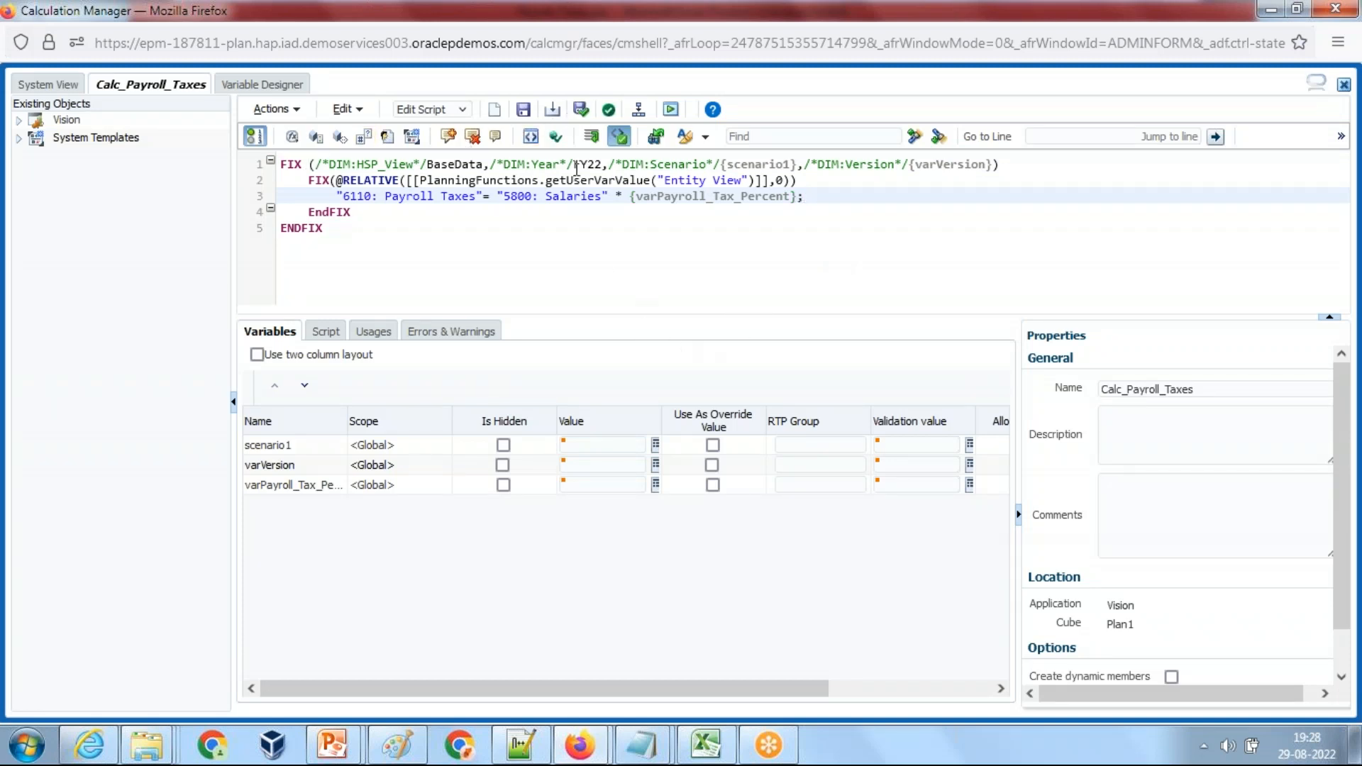
left_click(582, 111)
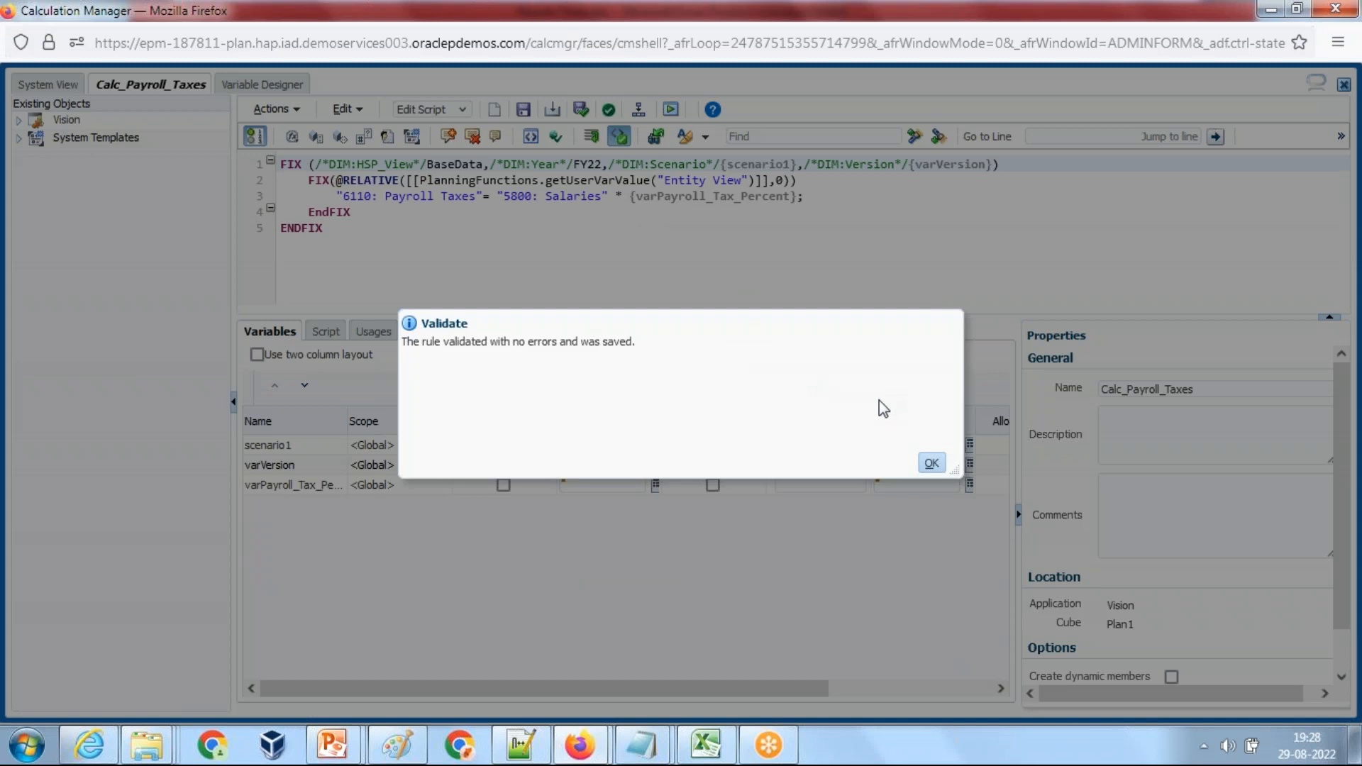
left_click(931, 466)
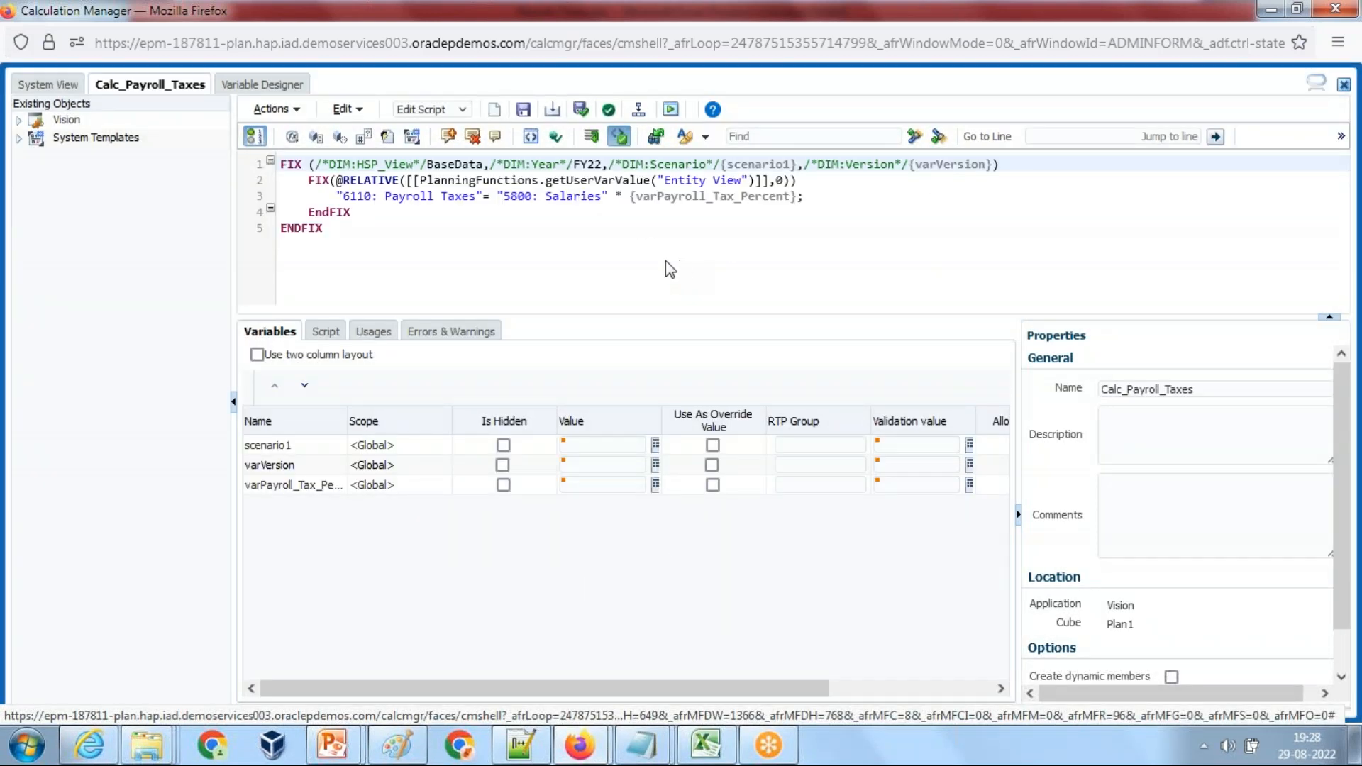
- Validate and save the Calc_Payroll_Taxes rule, and deploy it
left_click(653, 260)
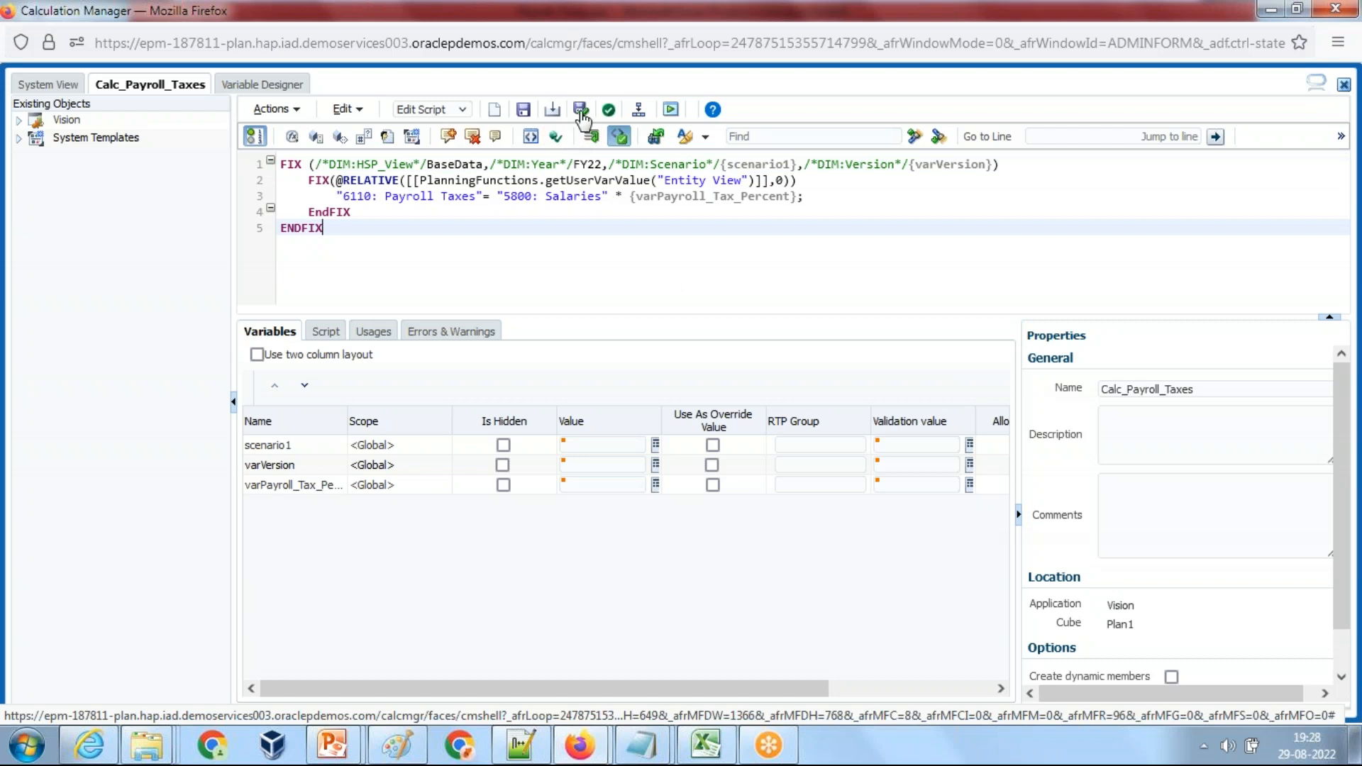
left_click(581, 111)
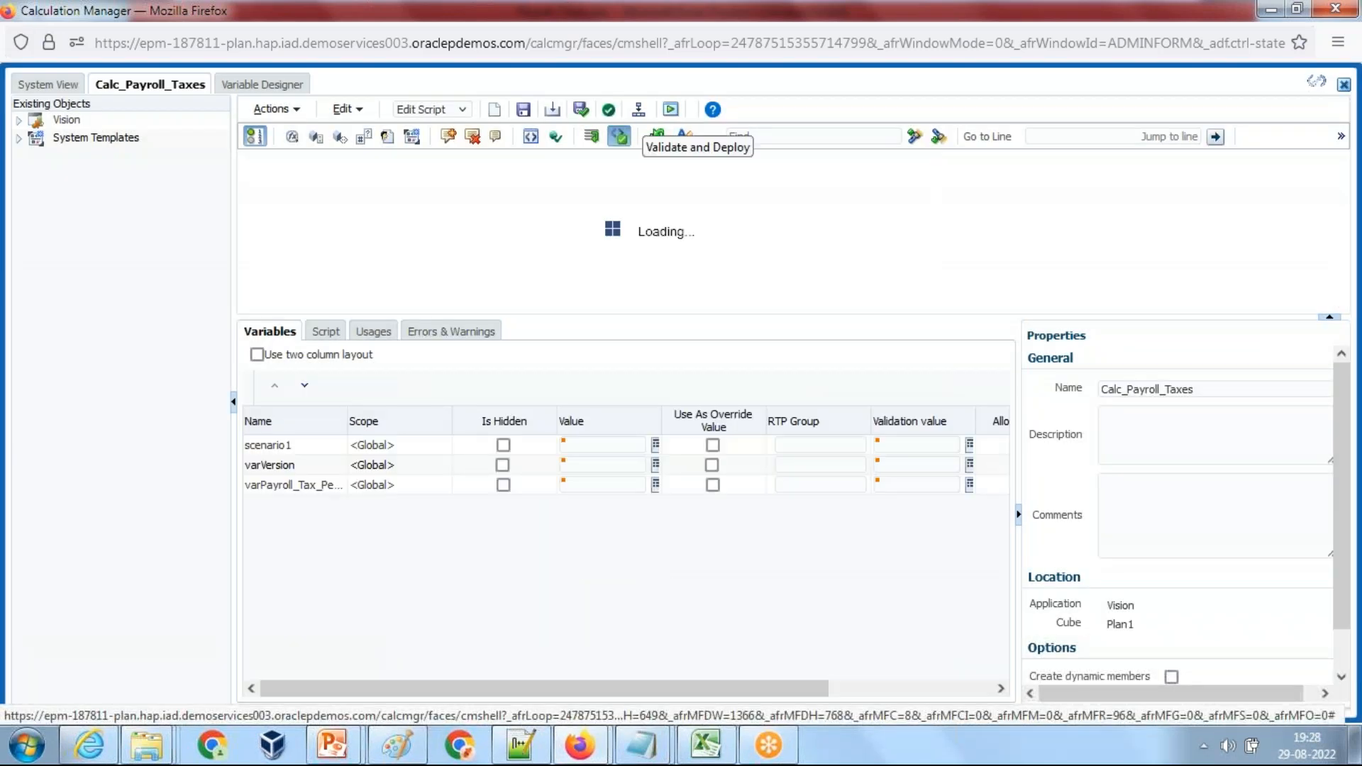
left_click(640, 110)
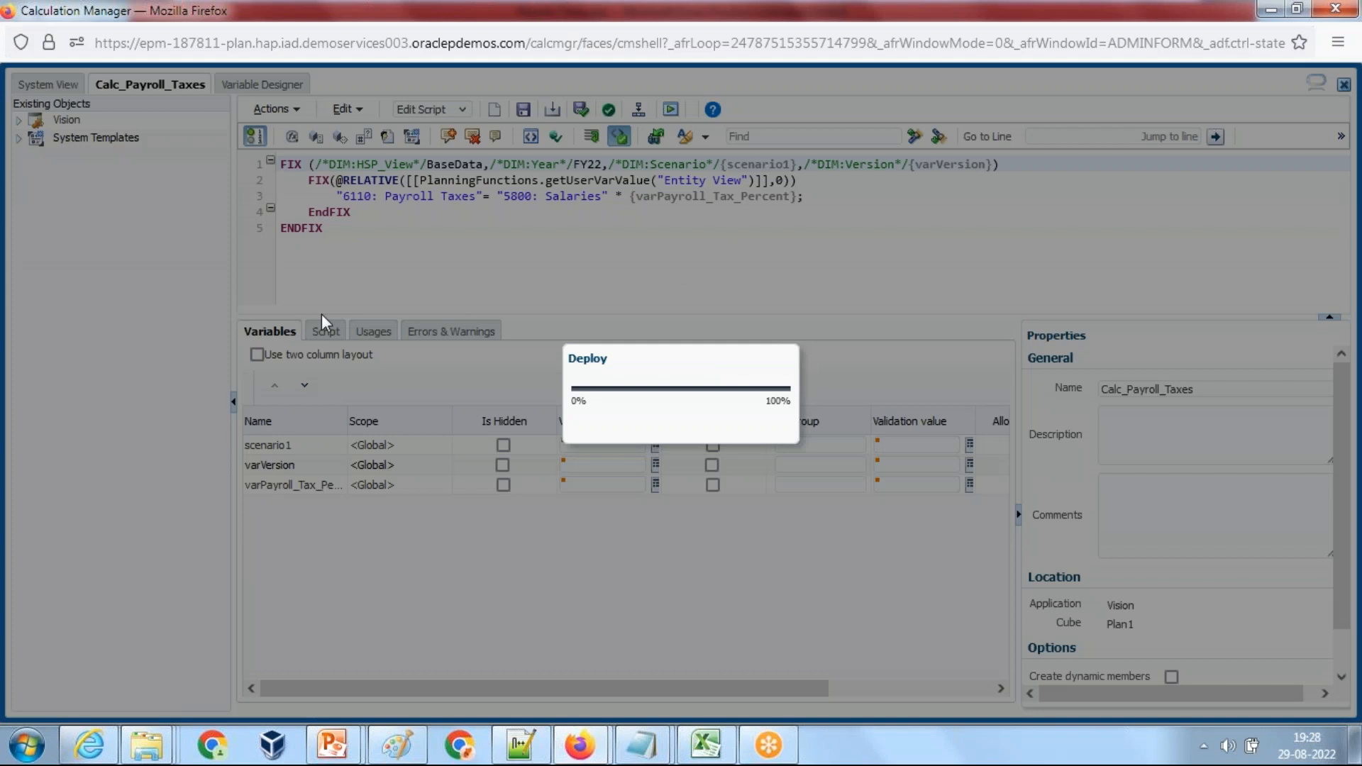
left_click(944, 464)
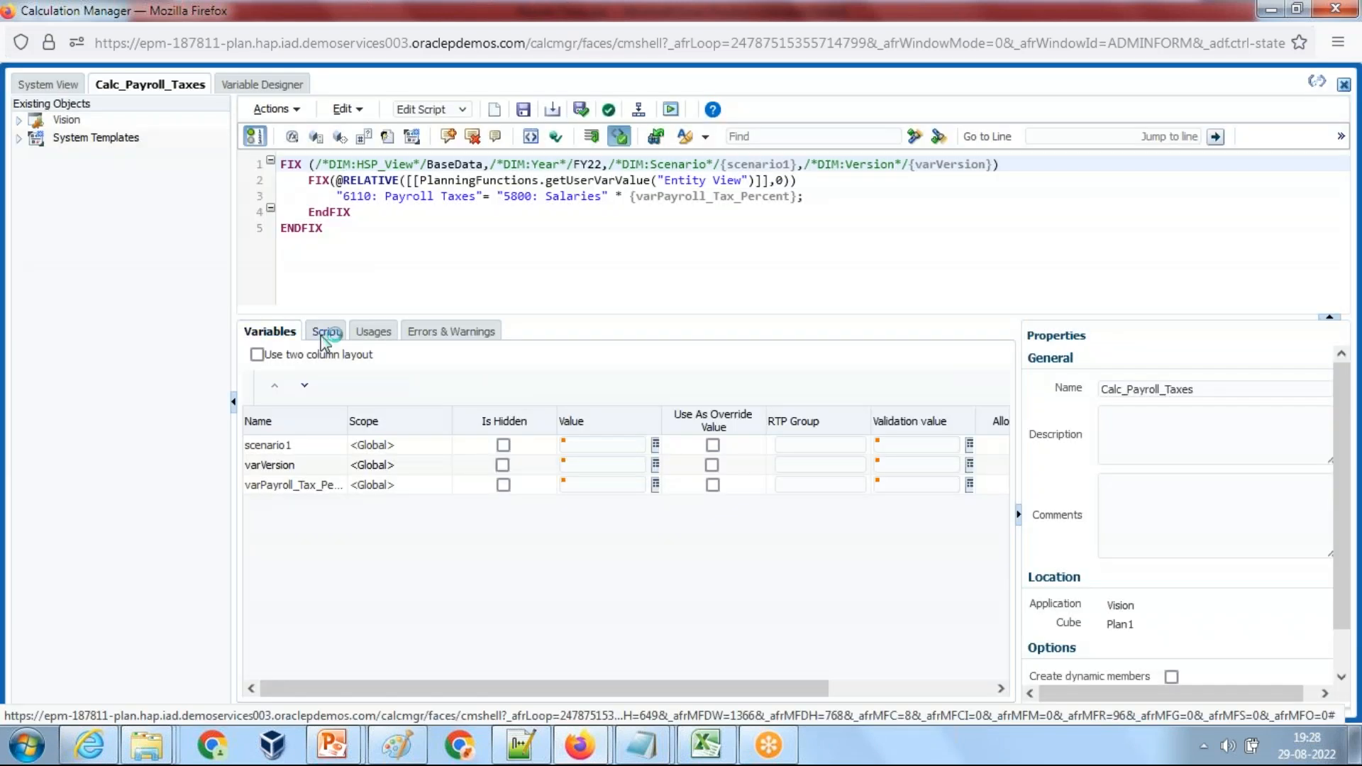
- View the rule's generated script and compare its scenario, version and entity members with the Payroll_Taxes.xlsx ad hoc grid in Excel
left_click(324, 334)
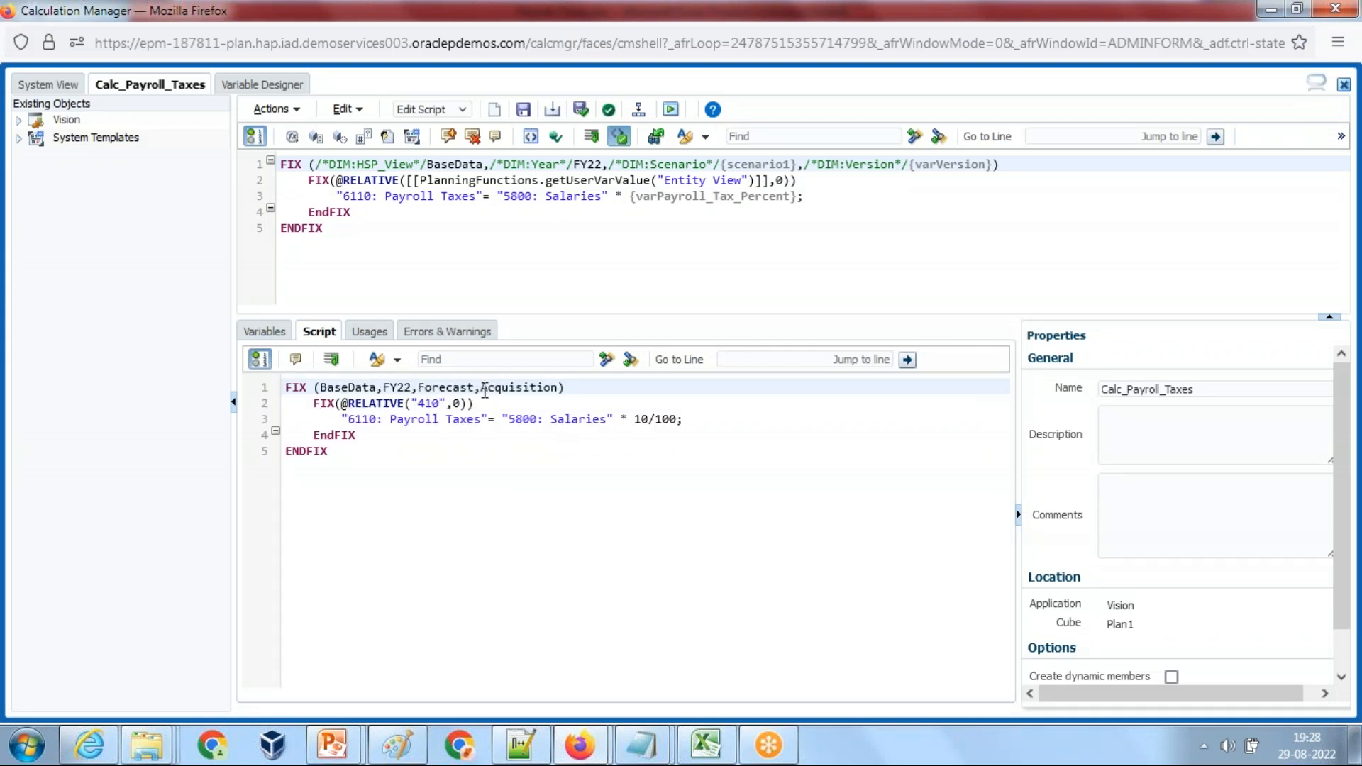
key("alt+Tab")
left_click(584, 745)
left_click(689, 747)
left_click(454, 490)
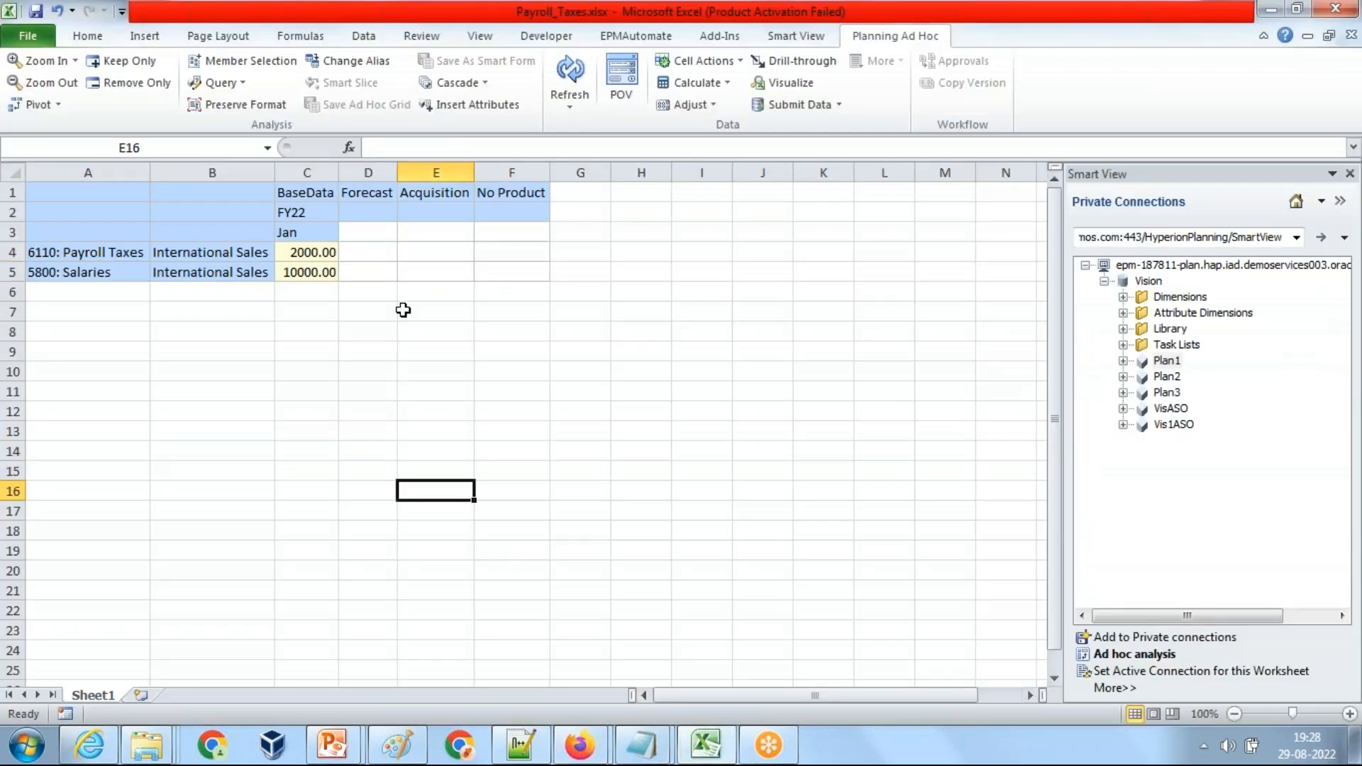
left_click(312, 210)
mouse_move(581, 745)
left_click(692, 625)
left_click_drag(305, 11, 720, 168)
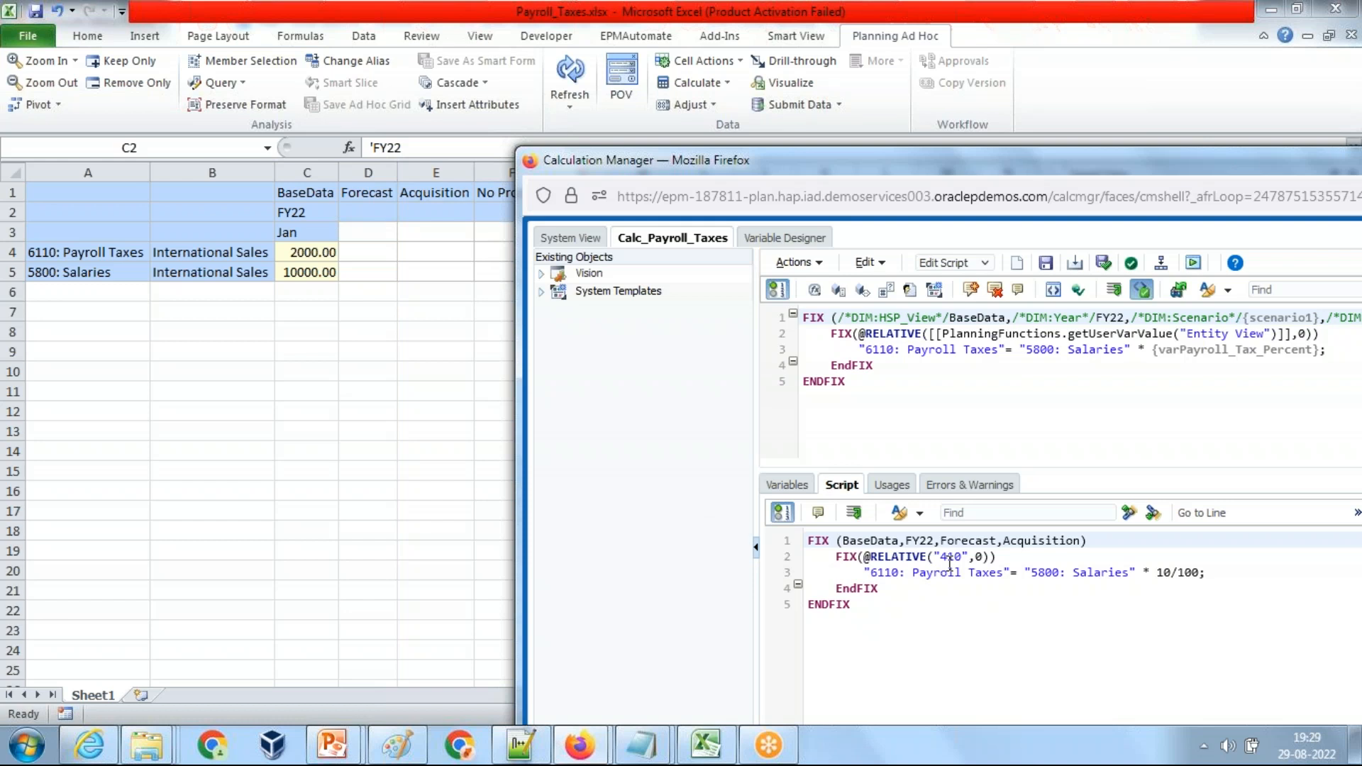
left_click(198, 254)
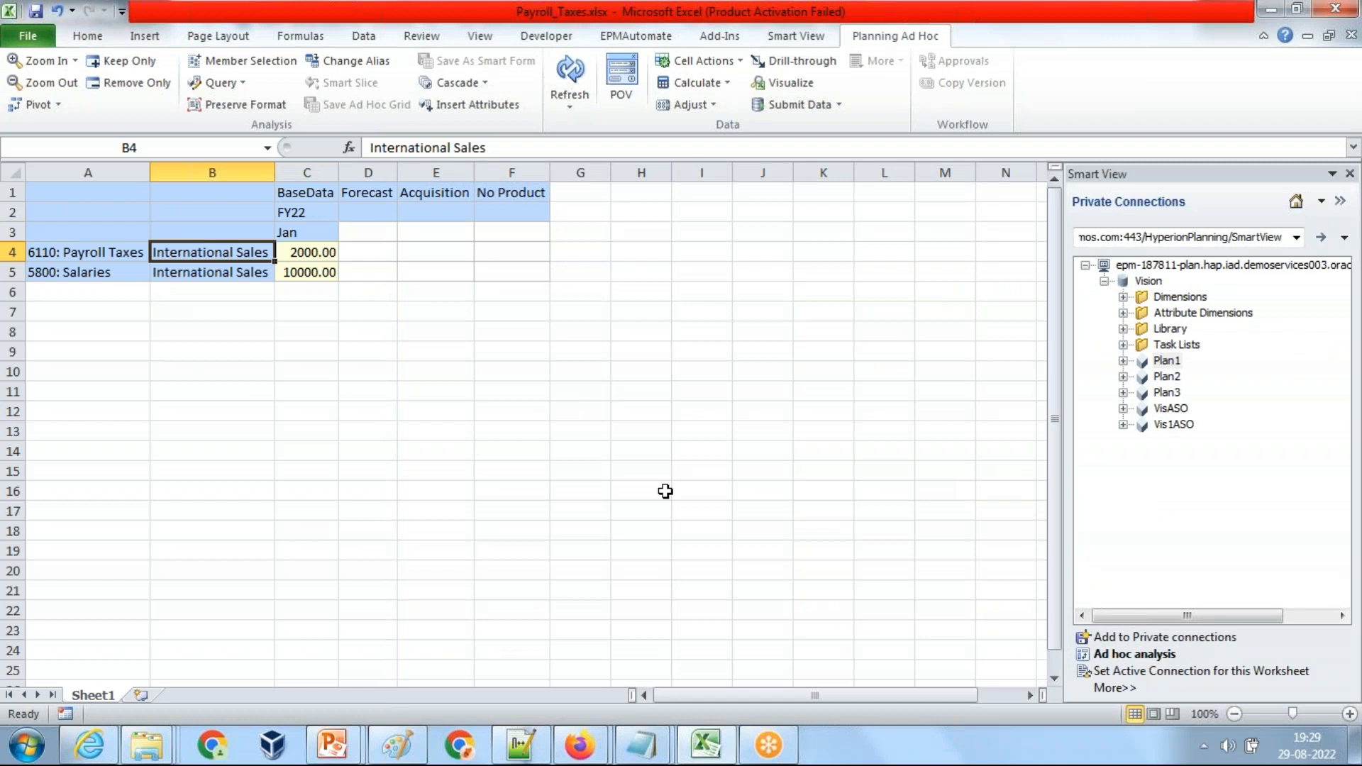
- Switch the grid's alias table to None to check the entity member against the script, and set it back to Default
left_click(580, 745)
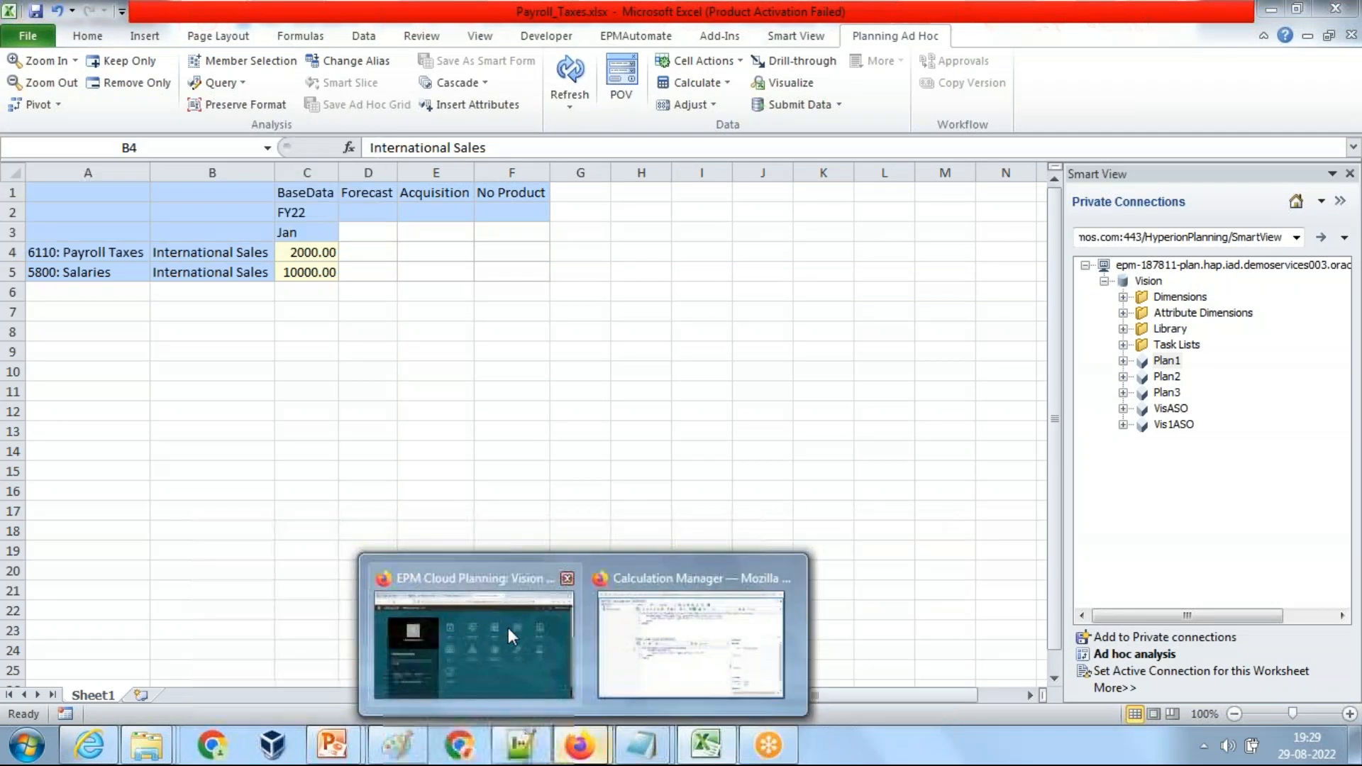
left_click(352, 61)
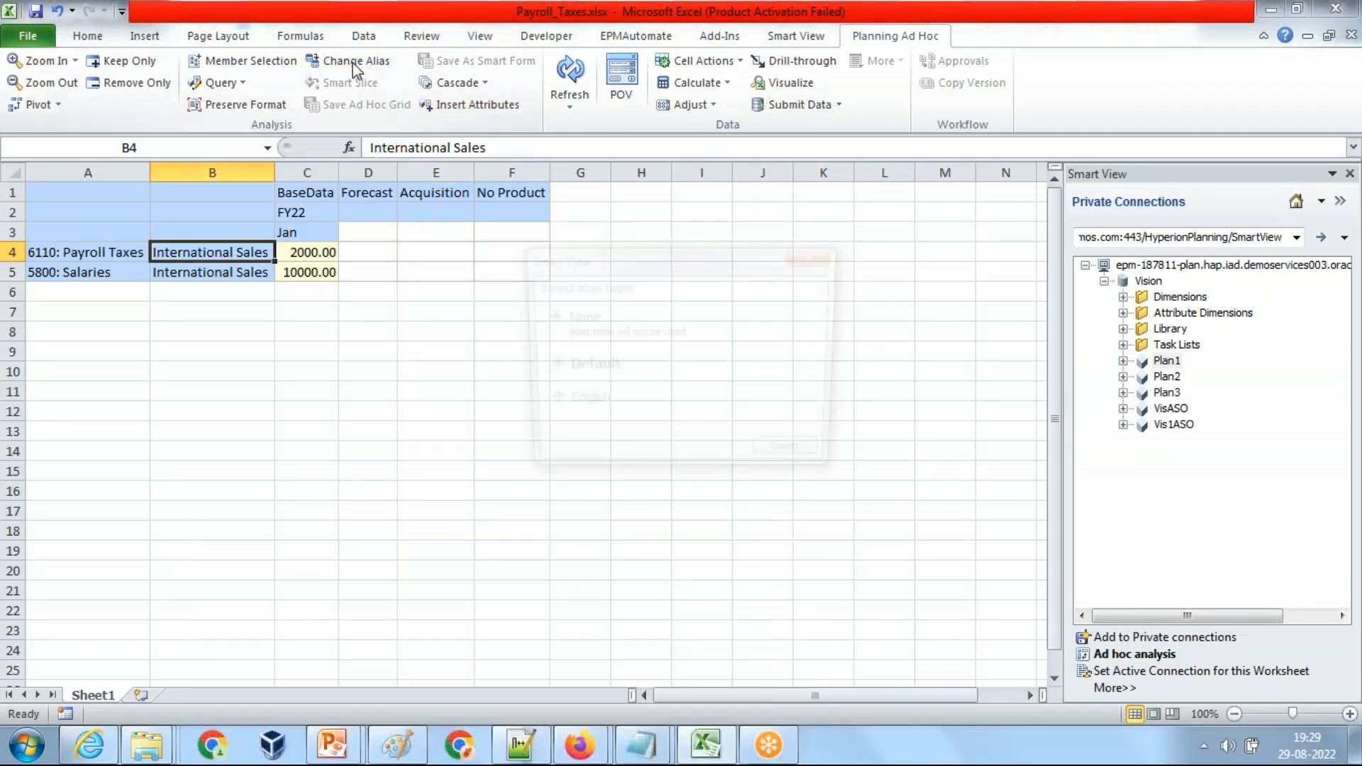
left_click(578, 339)
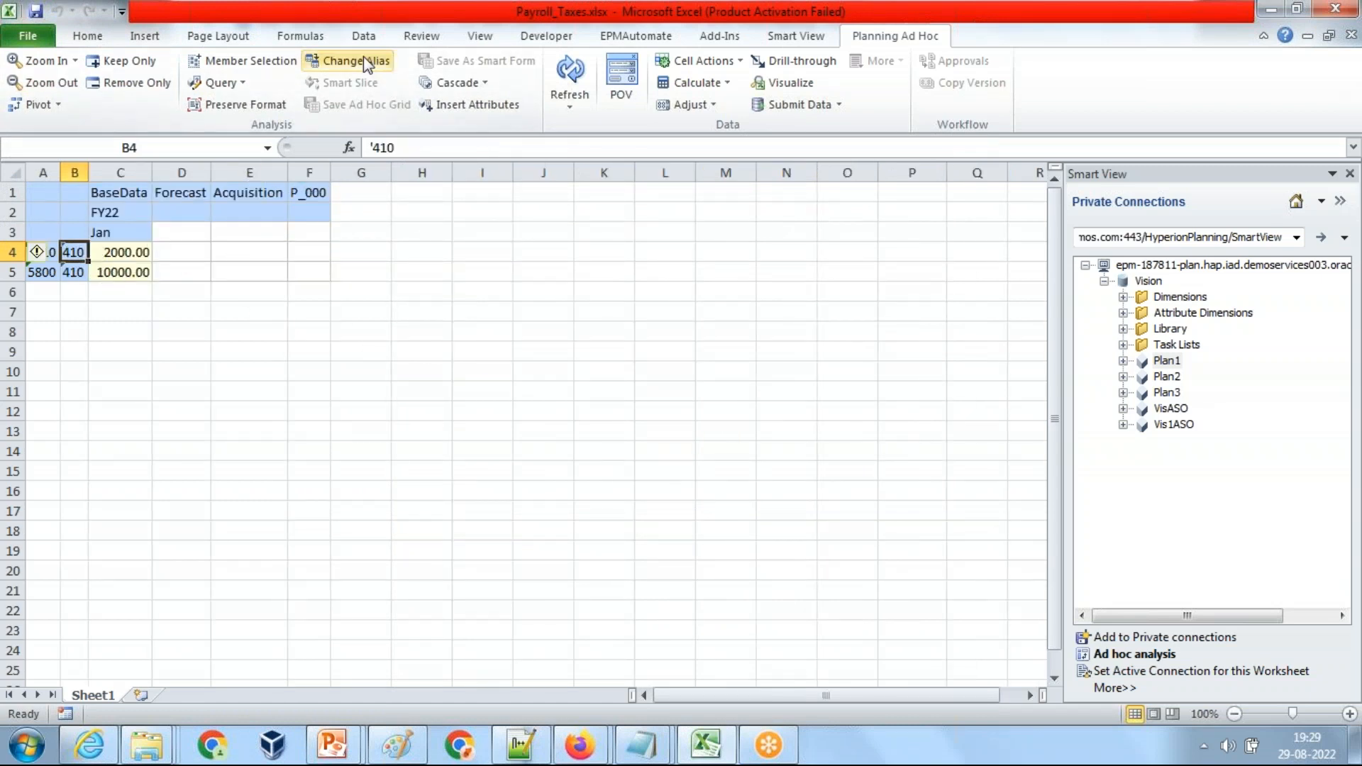
mouse_move(579, 745)
left_click(723, 642)
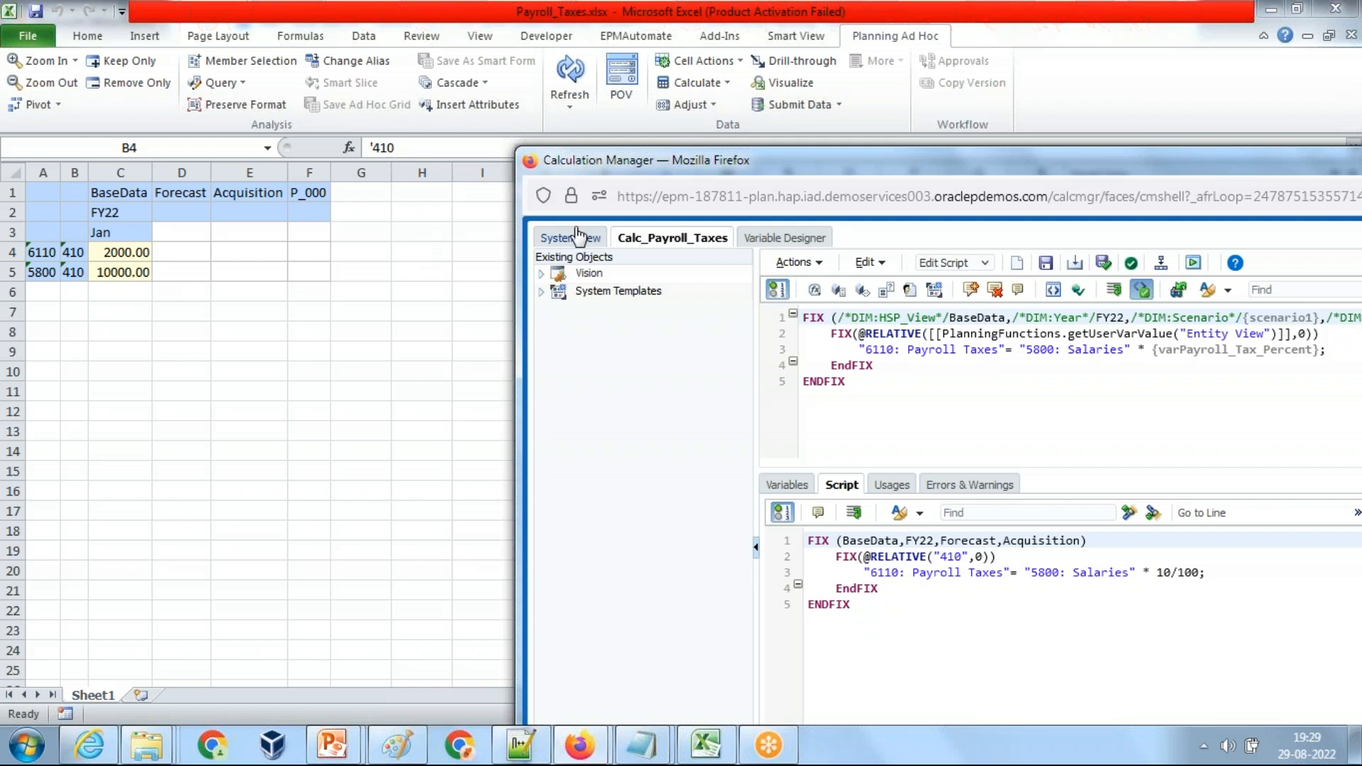
key("alt+Tab")
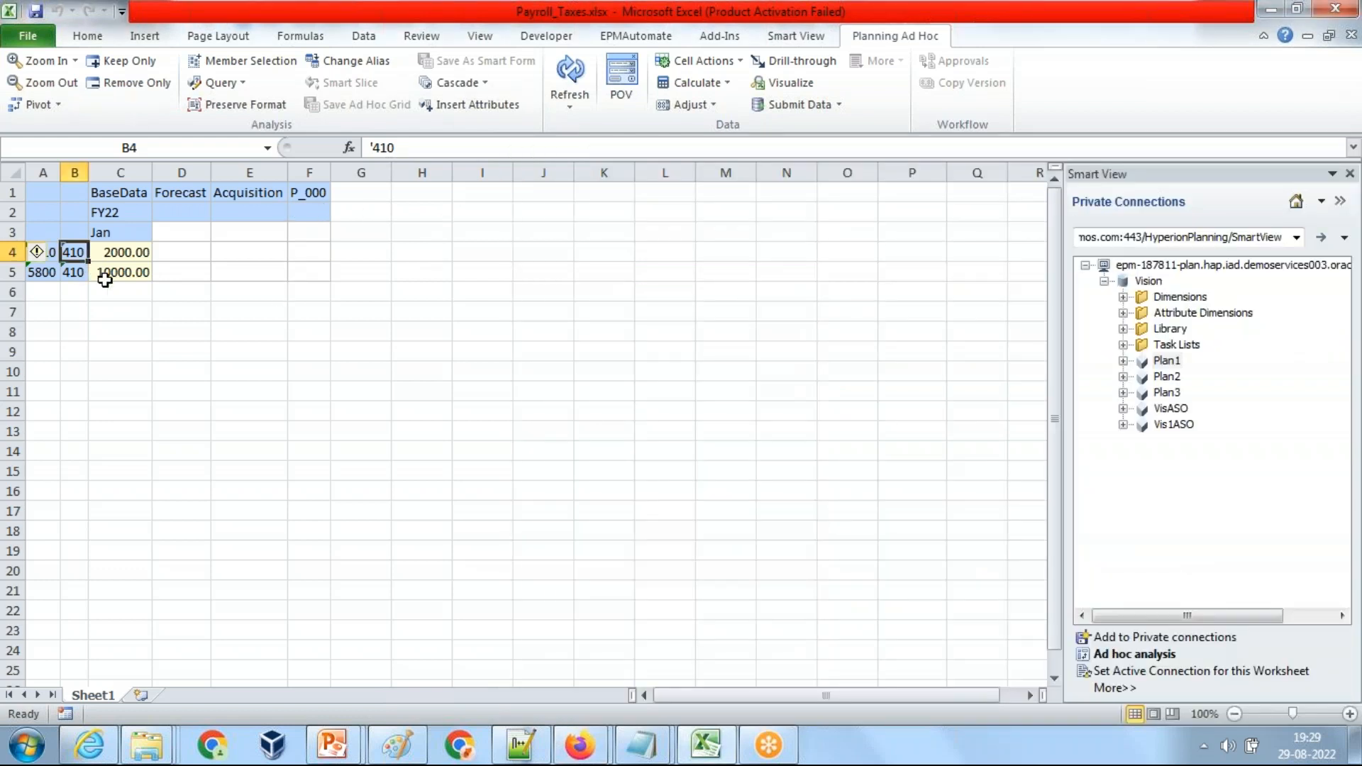
left_click(348, 61)
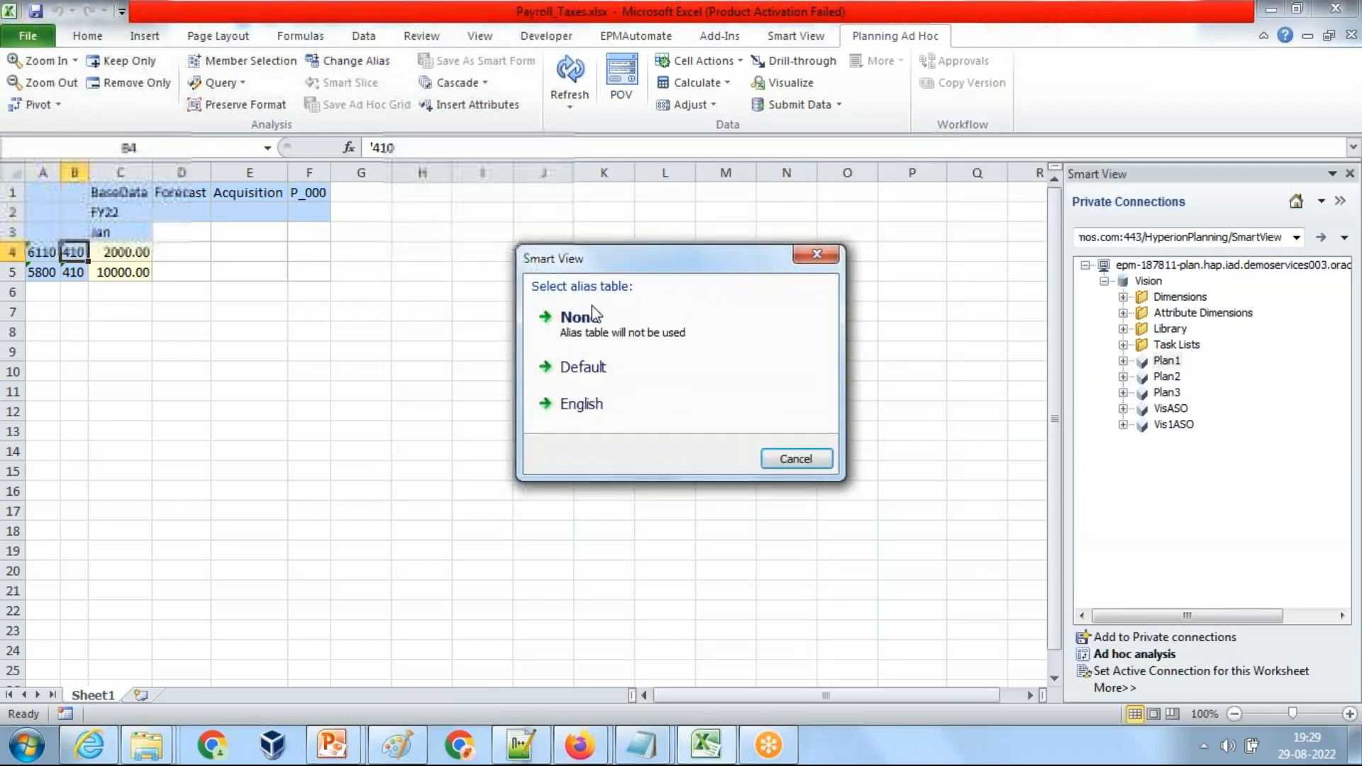
left_click(594, 365)
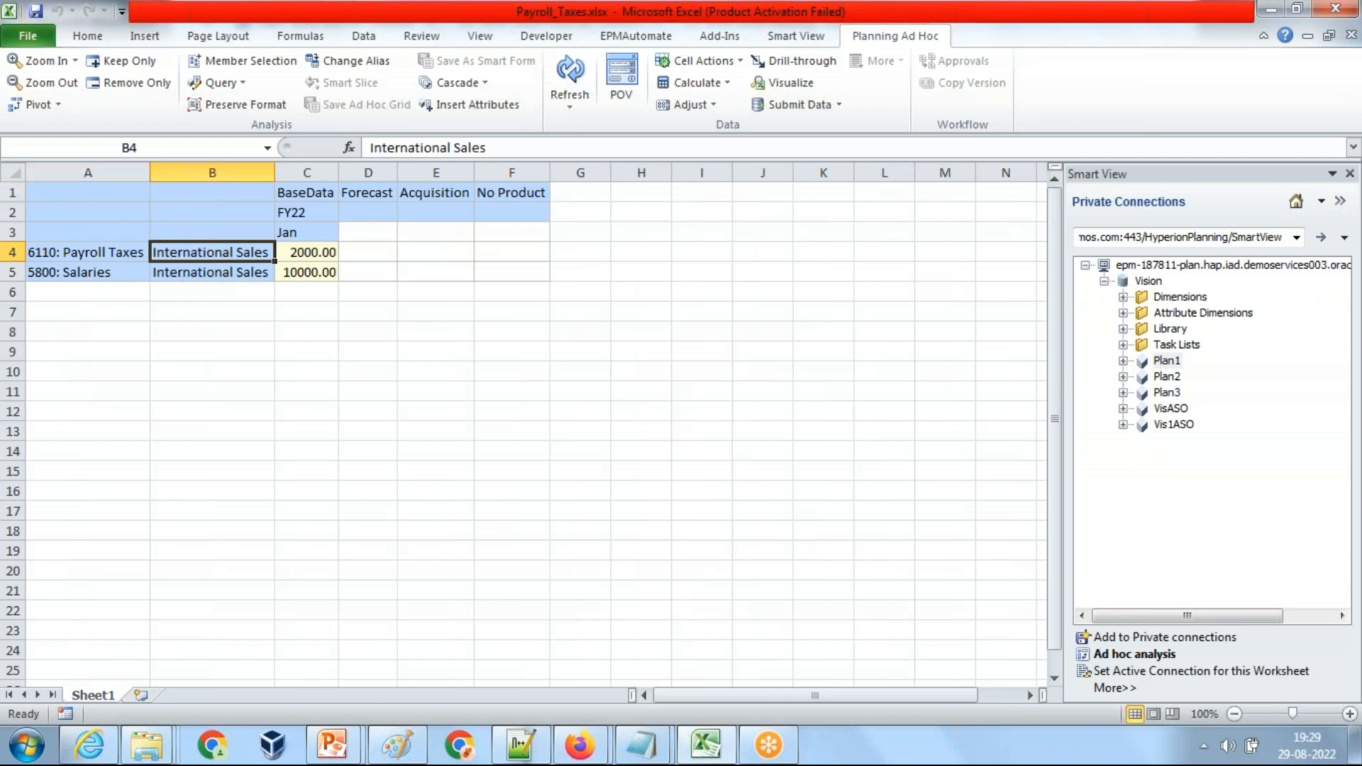
- Set the Jan Salaries and Payroll Taxes values for International Sales to #Missing and submit the data
left_click(268, 344)
left_click(306, 272)
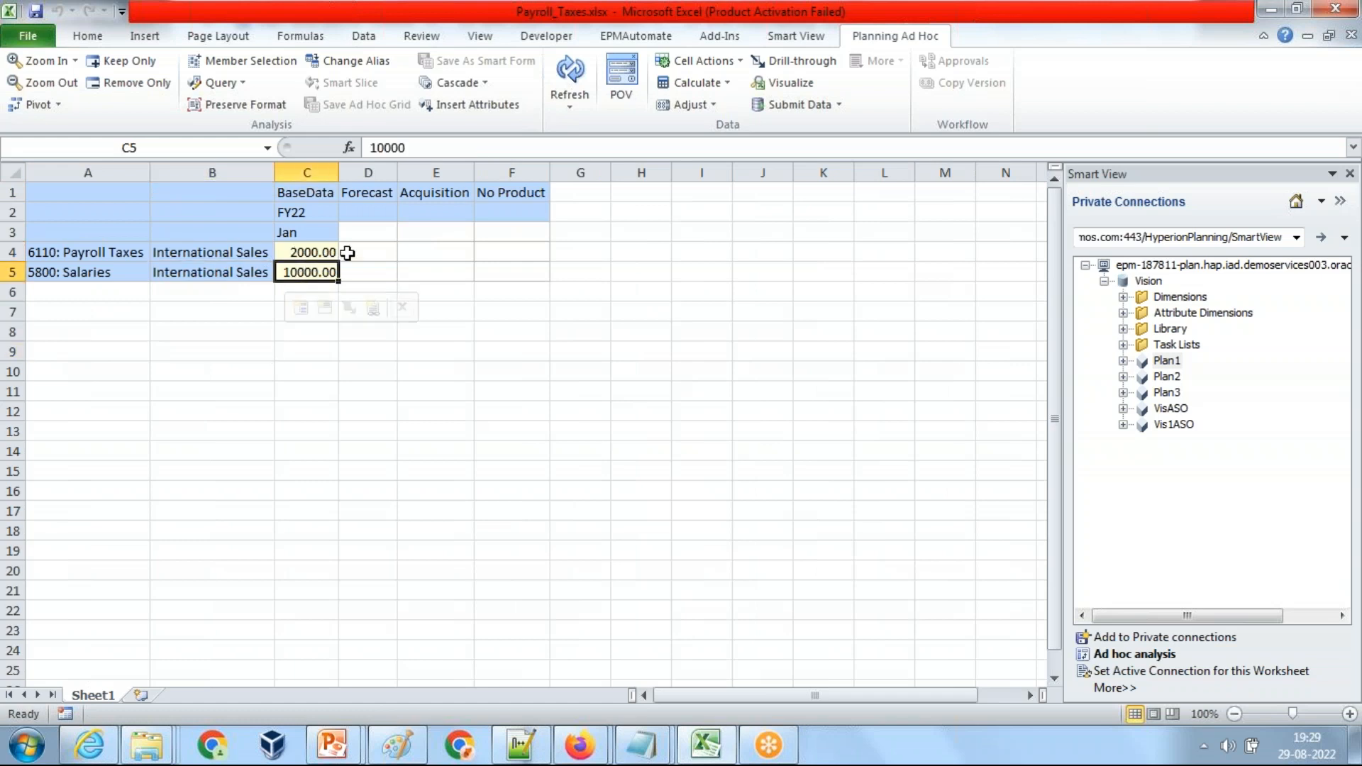
type("#Missing")
key("Return")
key("Up")
key("ctrl+c")
key("Up")
key("ctrl+v")
left_click(799, 104)
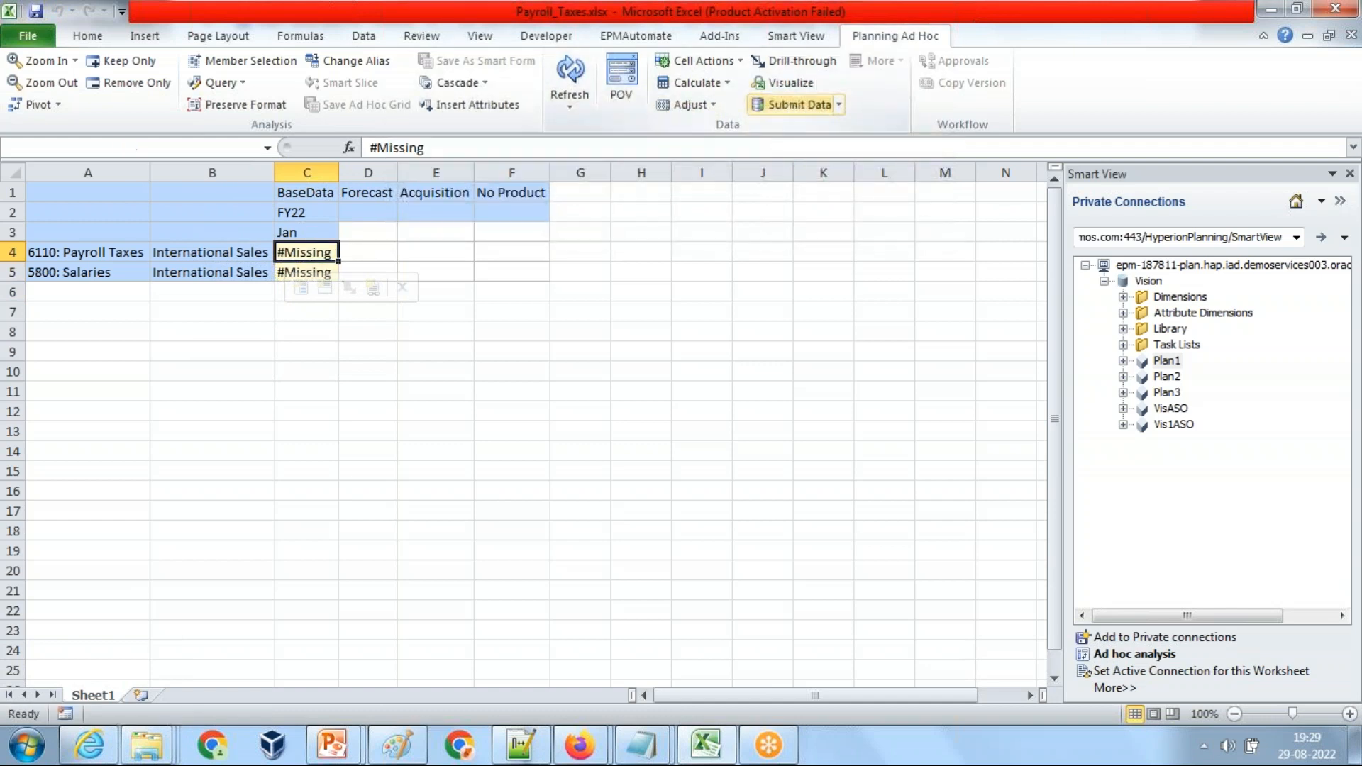
- Switch to Calculation Manager and deploy the Calc_Payroll_Taxes rule again
key("alt+Tab")
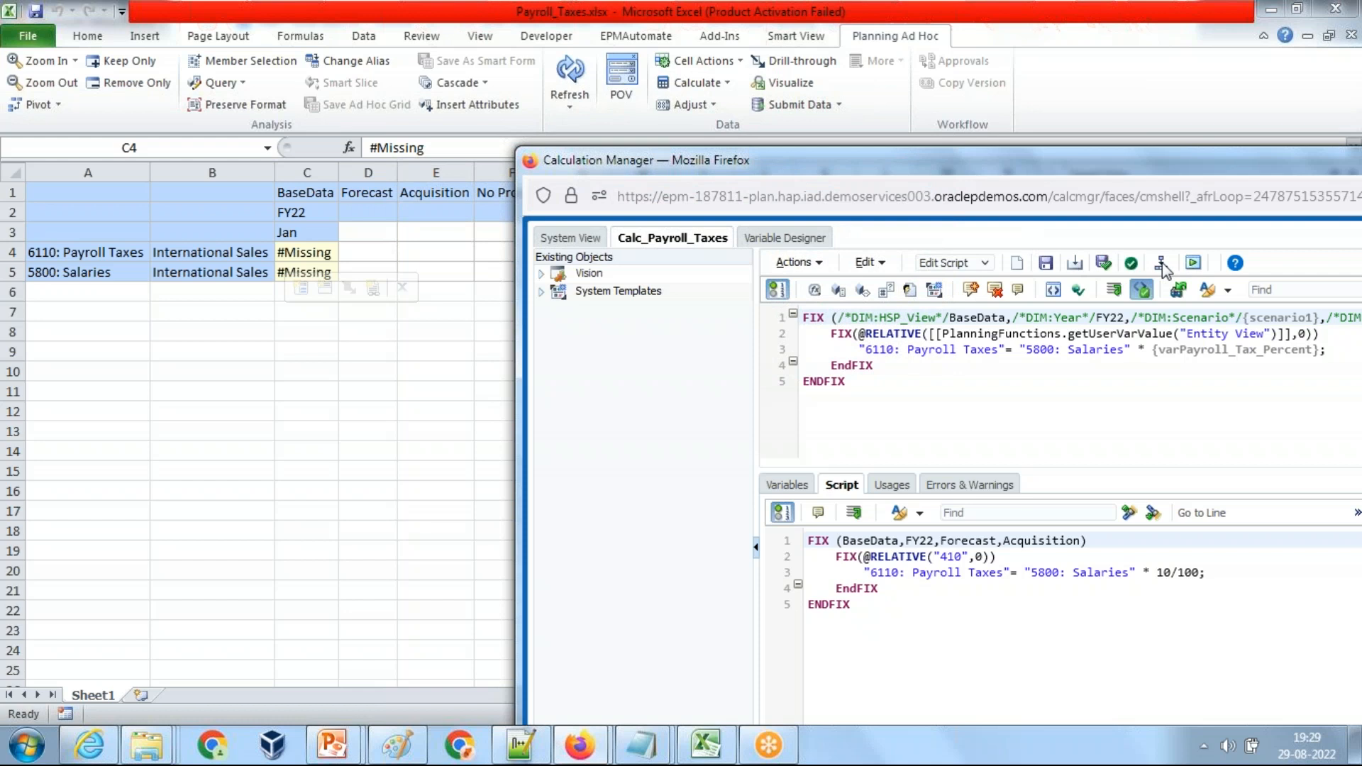
left_click(1142, 290)
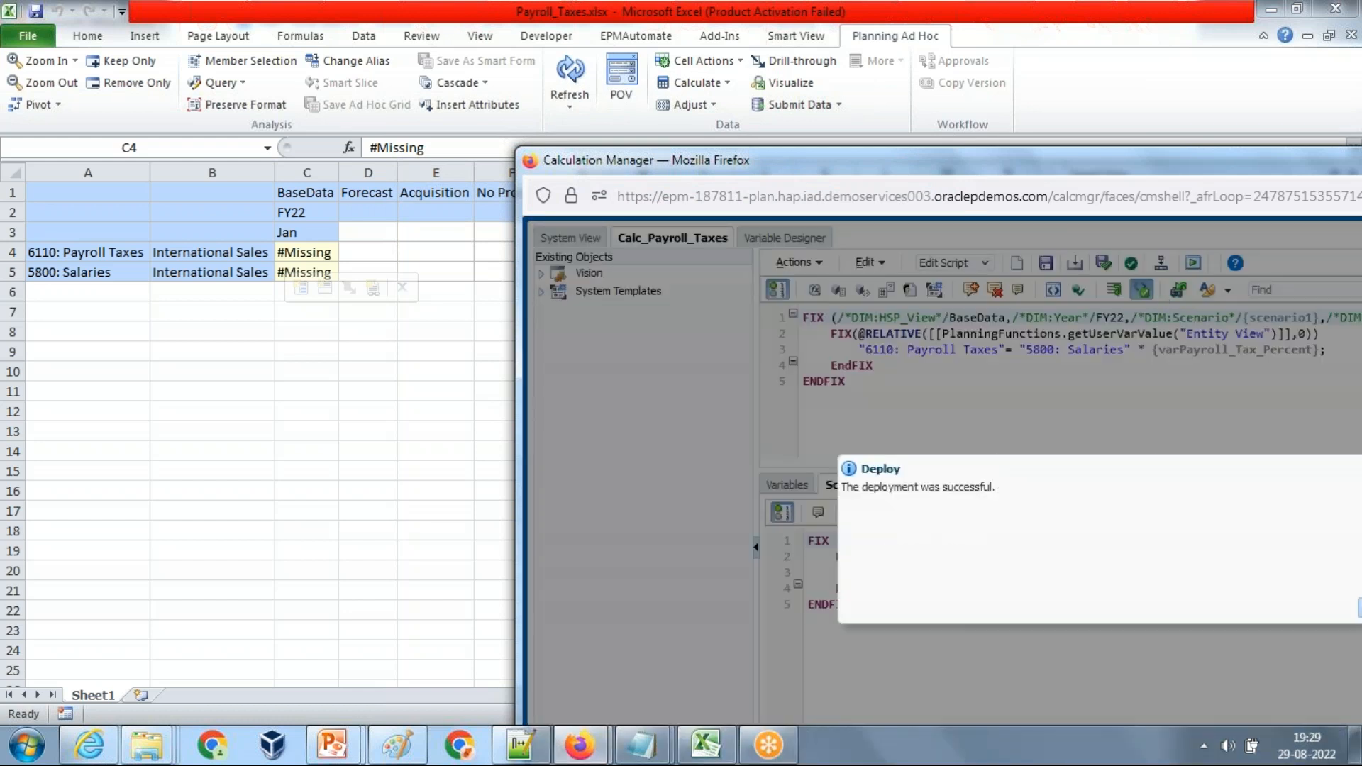
left_click(1079, 580)
- In the Excel grid, enter 10000 as the Jan Salaries for International Sales and submit the data
left_click(298, 276)
left_click(326, 271)
type("10000")
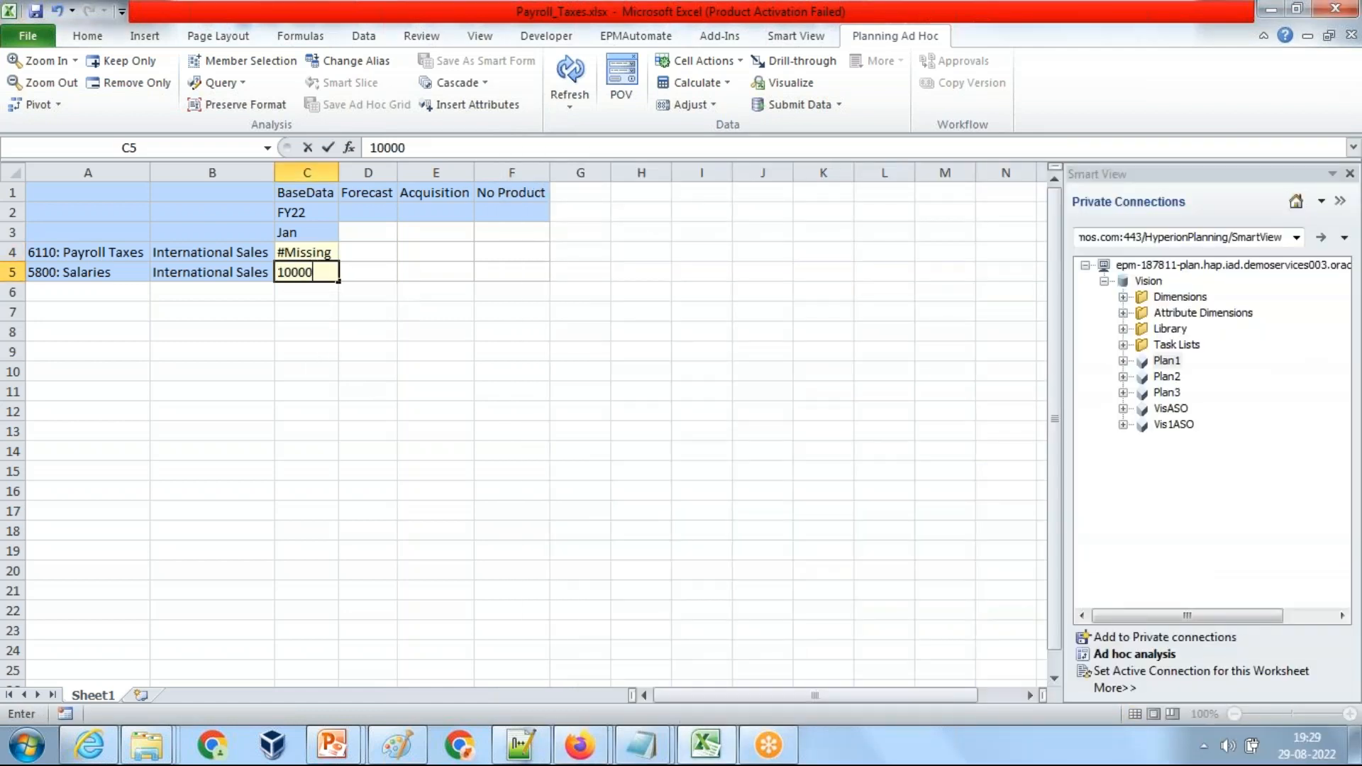
key("Return")
left_click(806, 106)
- Open the business rules list for Plan1 from the ad hoc grid and select the Payroll_Taxes1 rule
key("alt+Tab")
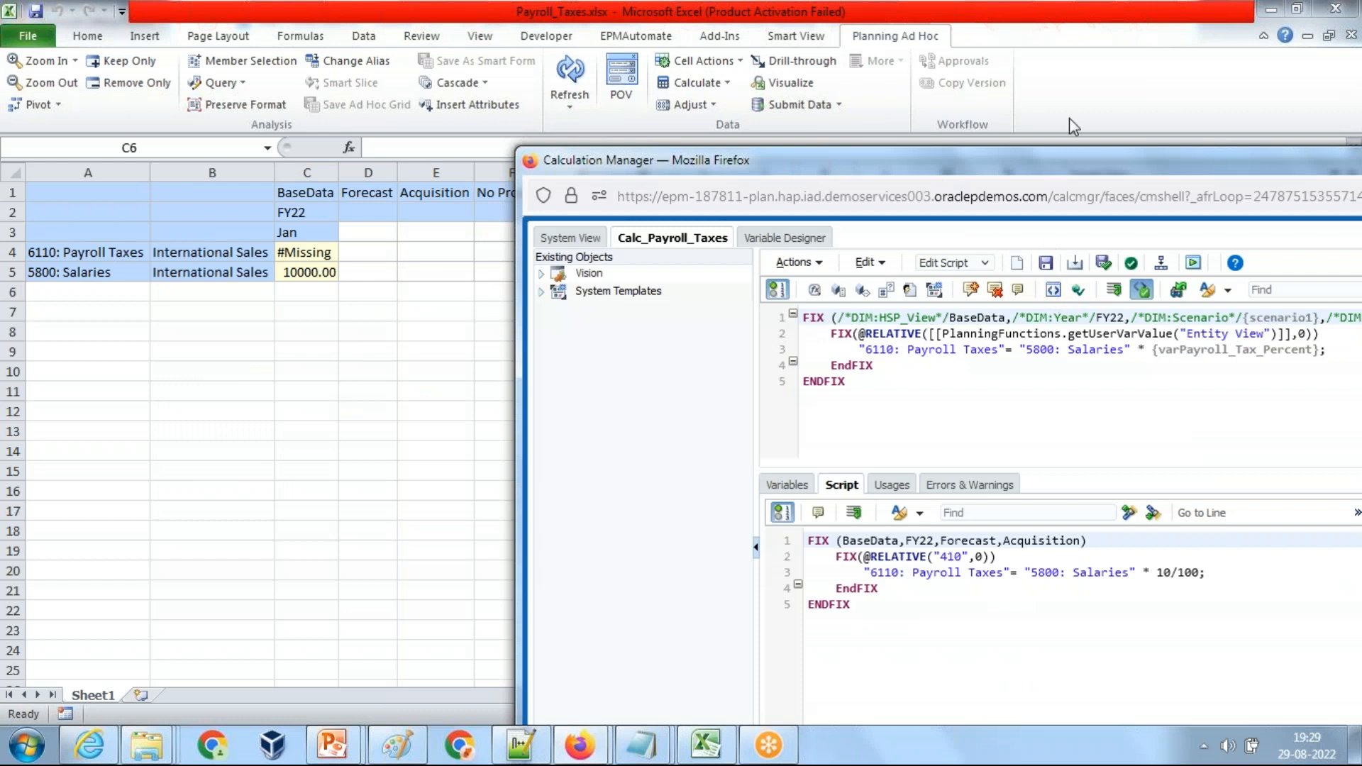
left_click(1010, 135)
left_click(727, 83)
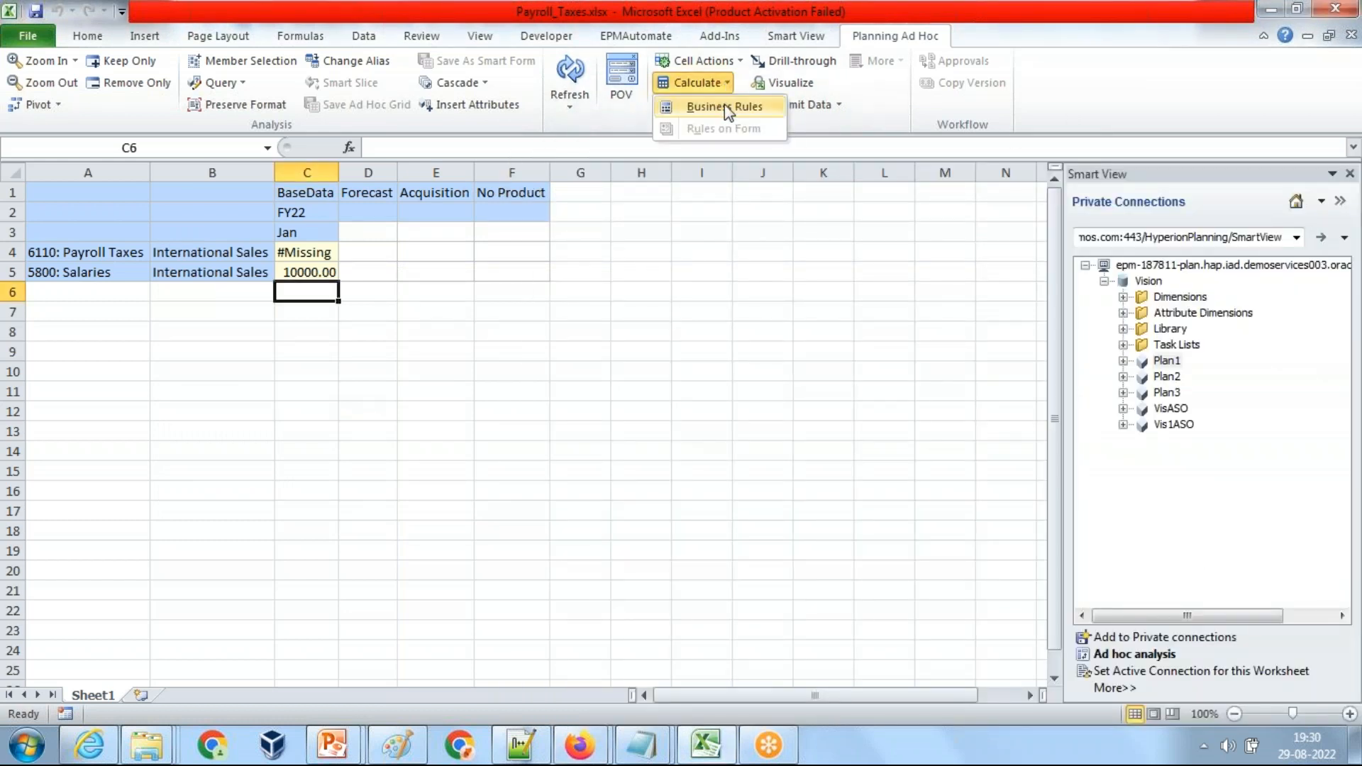
left_click(725, 108)
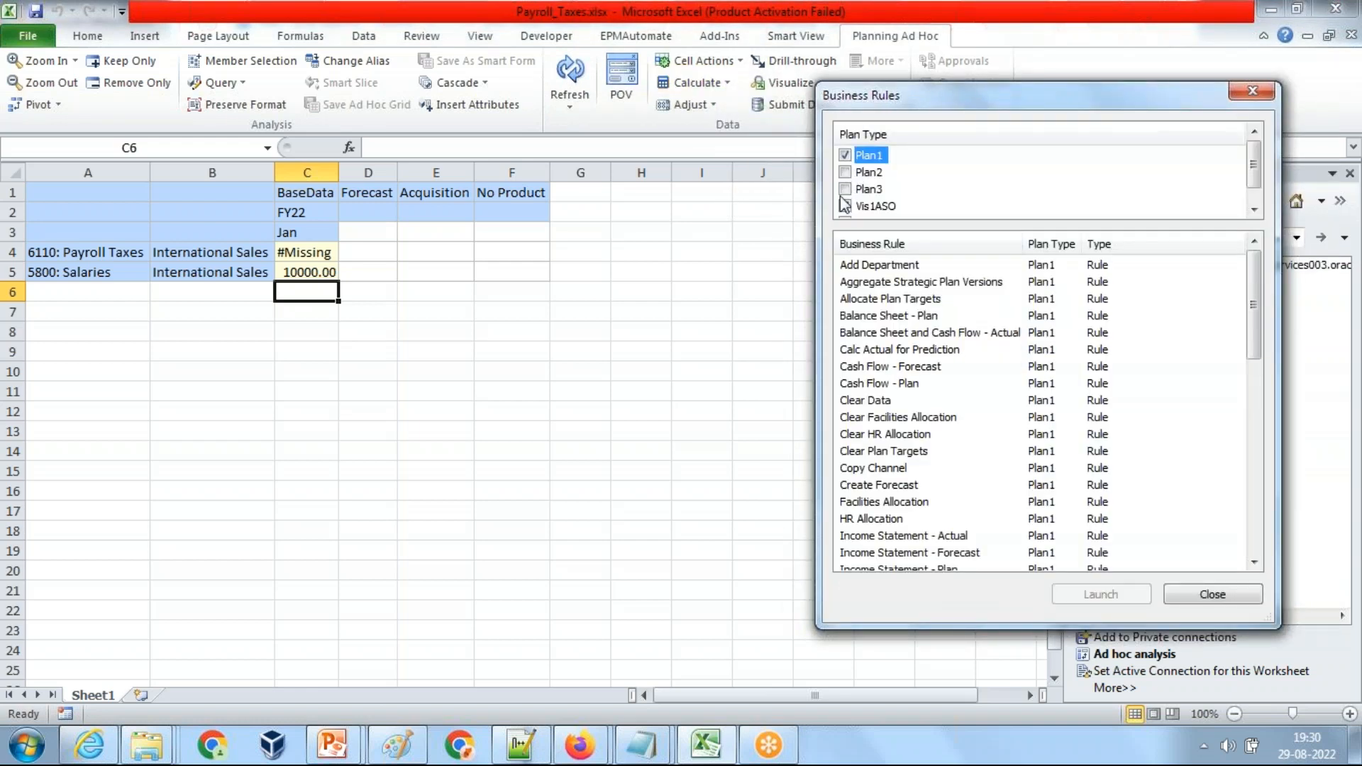
scroll(846, 210, "down", 1)
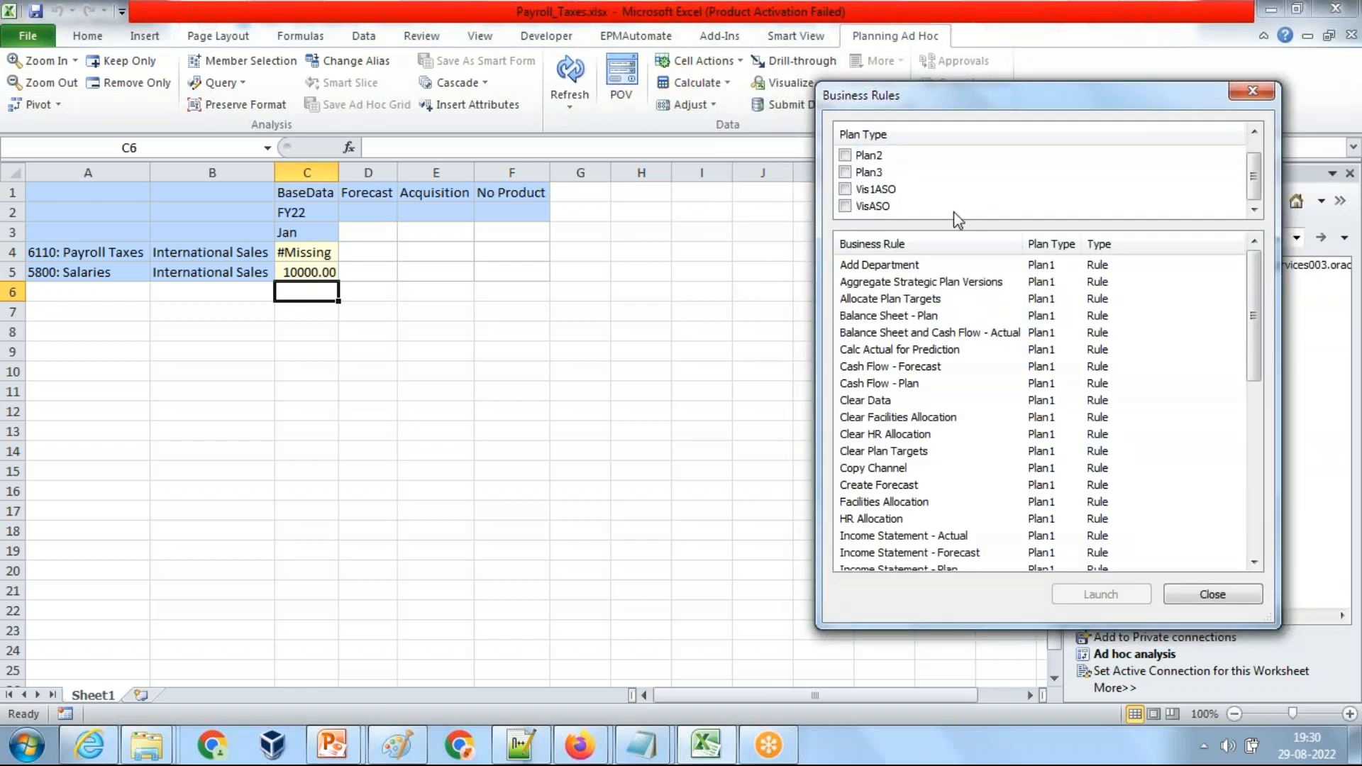
scroll(870, 174, "up", 1)
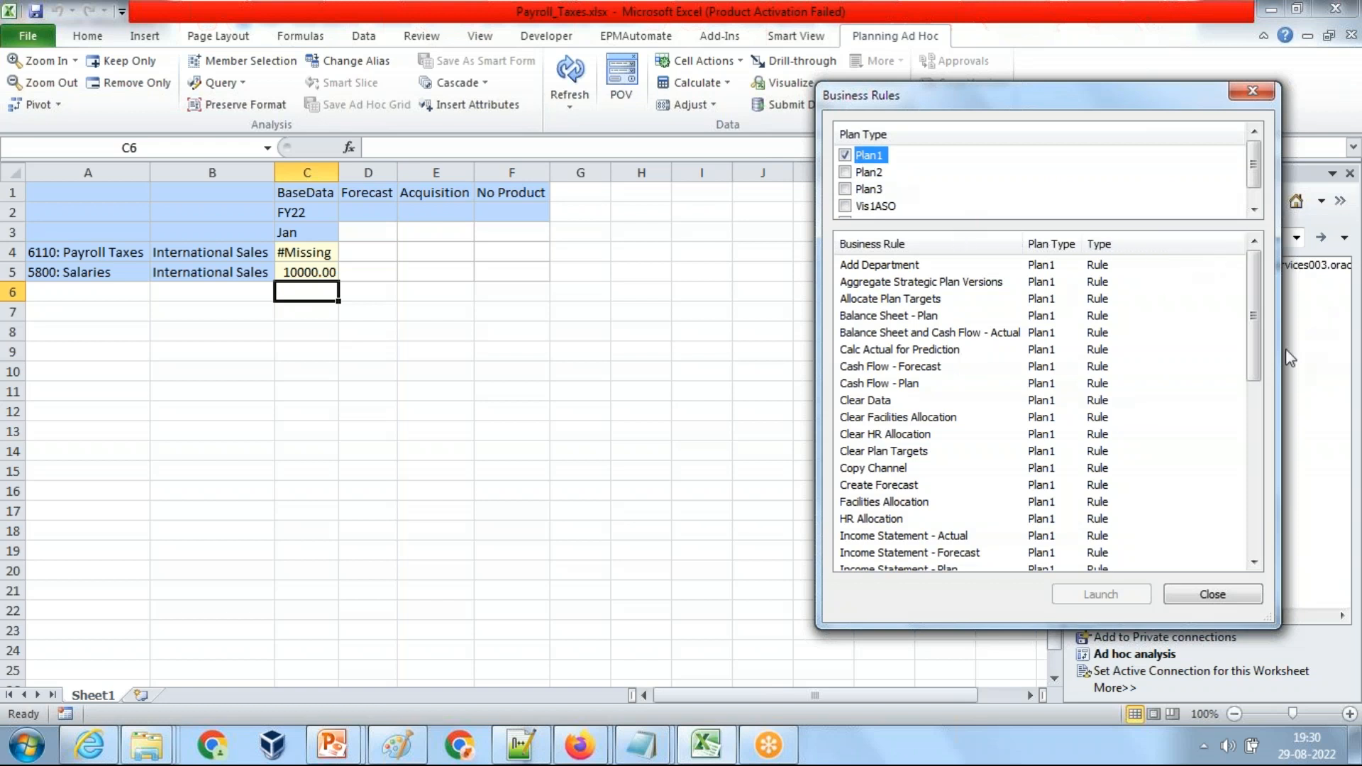
left_click_drag(1254, 352, 1251, 542)
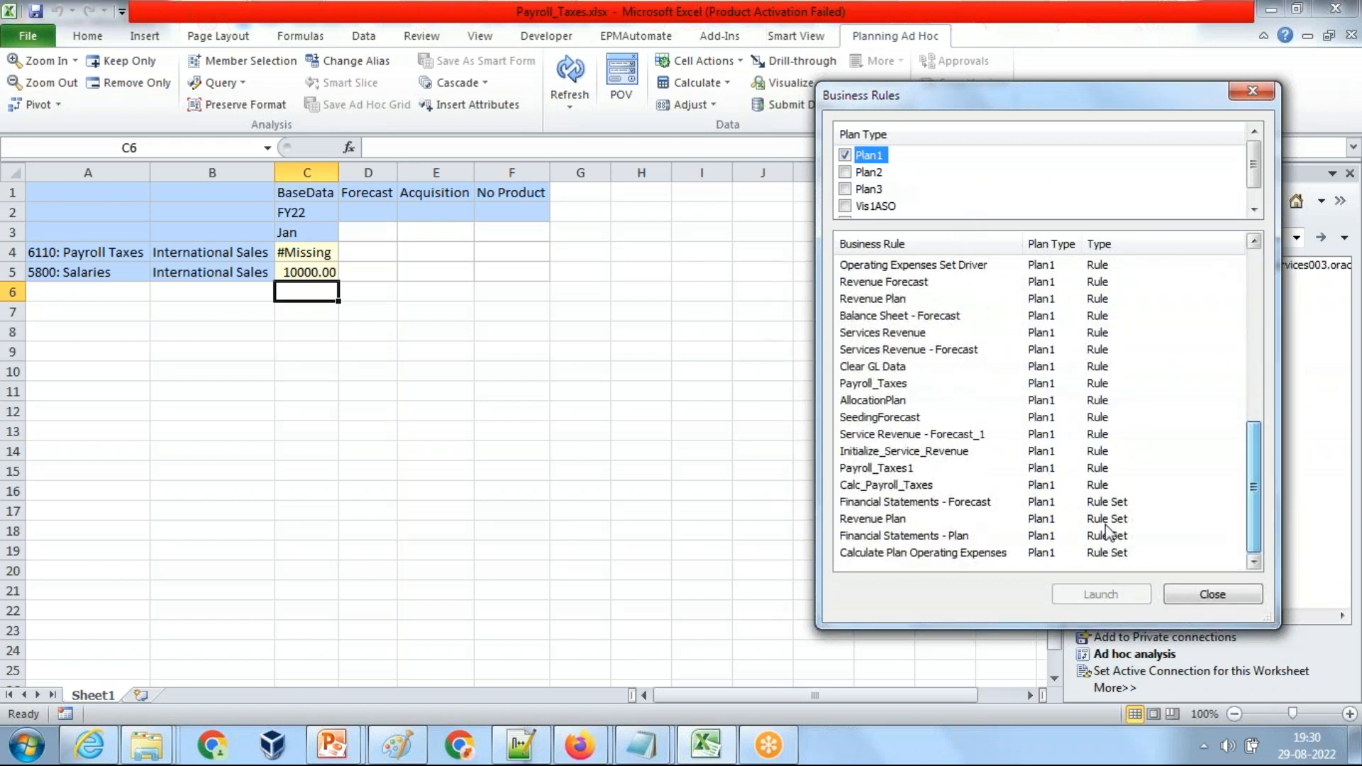
left_click_drag(1108, 531, 954, 527)
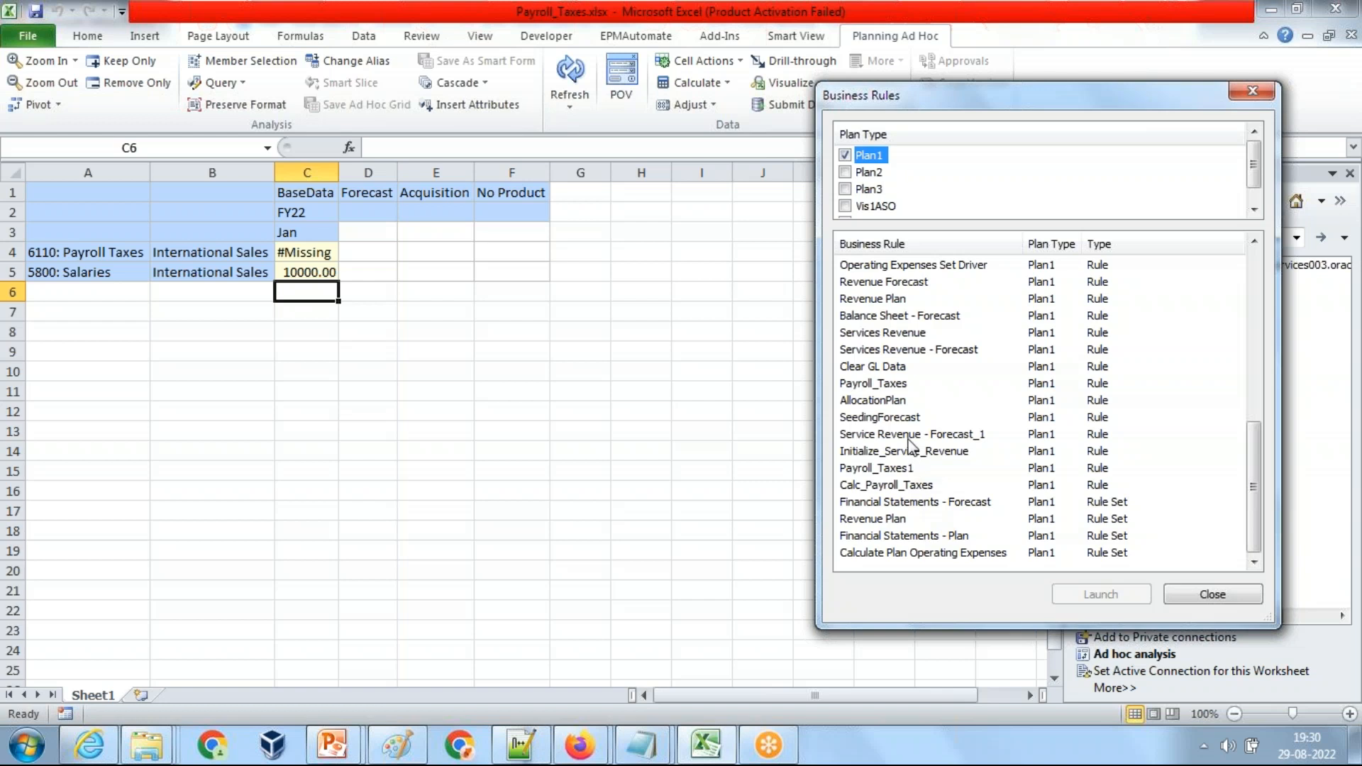
left_click(906, 468)
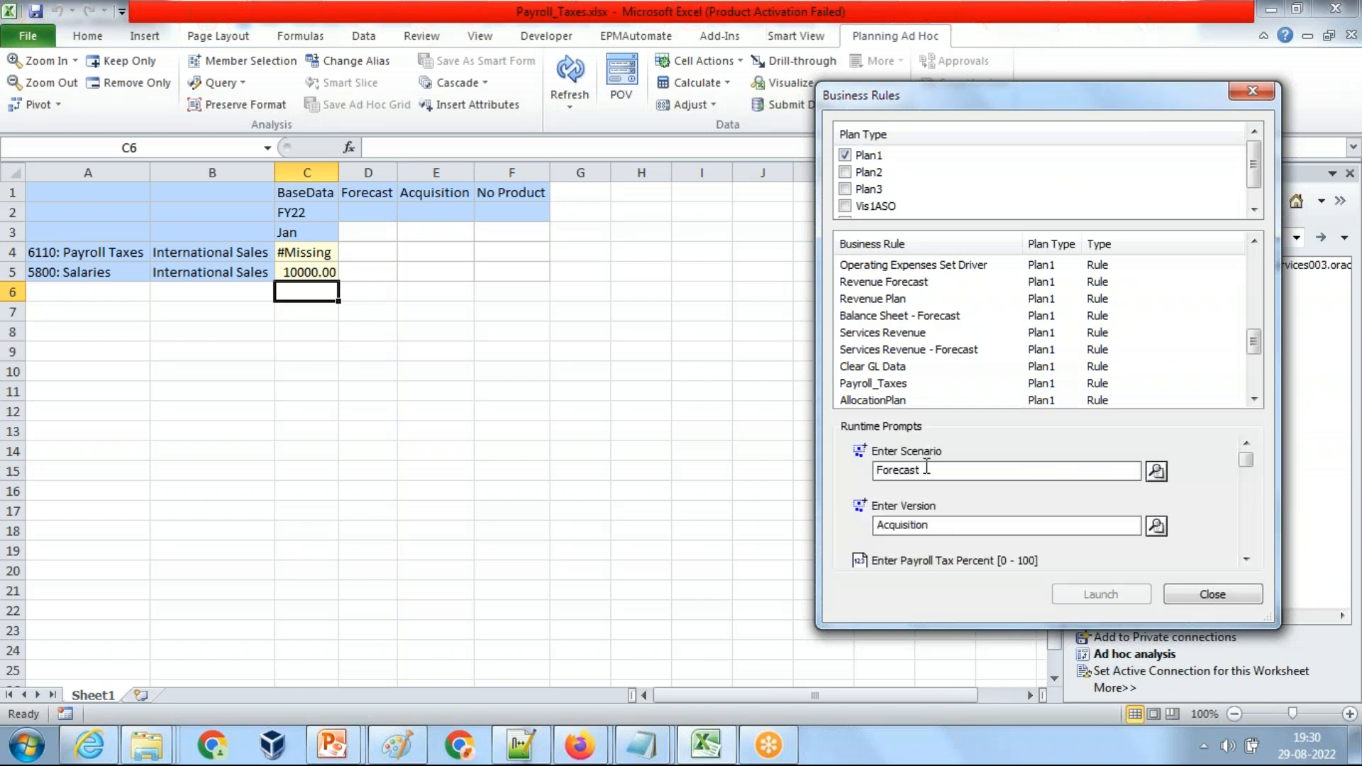
- Change the selected Plan1 business rule to Calc_Payroll_Taxes
left_click_drag(1256, 366, 1253, 273)
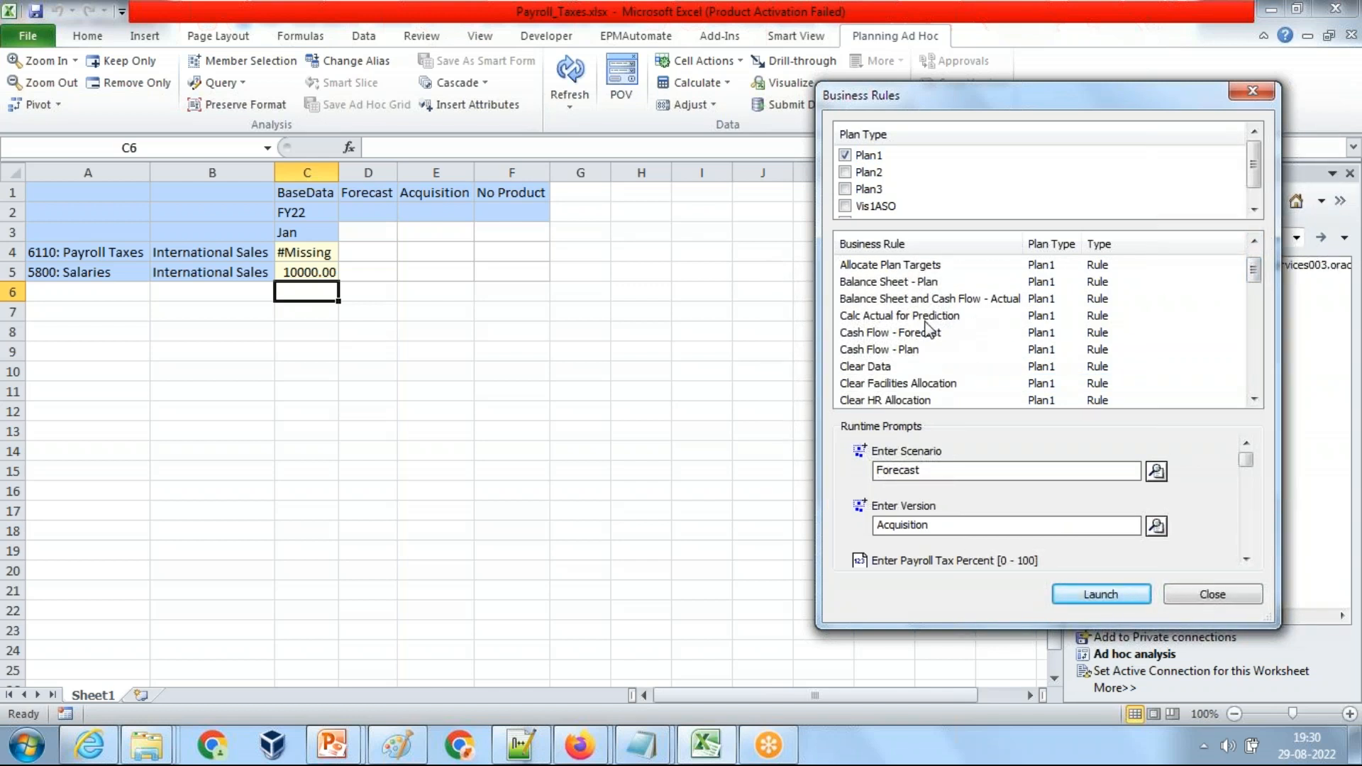
left_click(1254, 401)
left_click(1253, 402)
left_click(1254, 402)
left_click(1254, 401)
left_click(1253, 401)
left_click(1254, 401)
left_click(1254, 401)
left_click(1254, 401)
left_click(1254, 401)
left_click(1254, 402)
left_click(1254, 402)
left_click(1253, 401)
left_click(1254, 402)
left_click(1254, 401)
left_click(1254, 402)
left_click(1253, 402)
left_click(1254, 402)
left_click(1254, 402)
left_click(1253, 402)
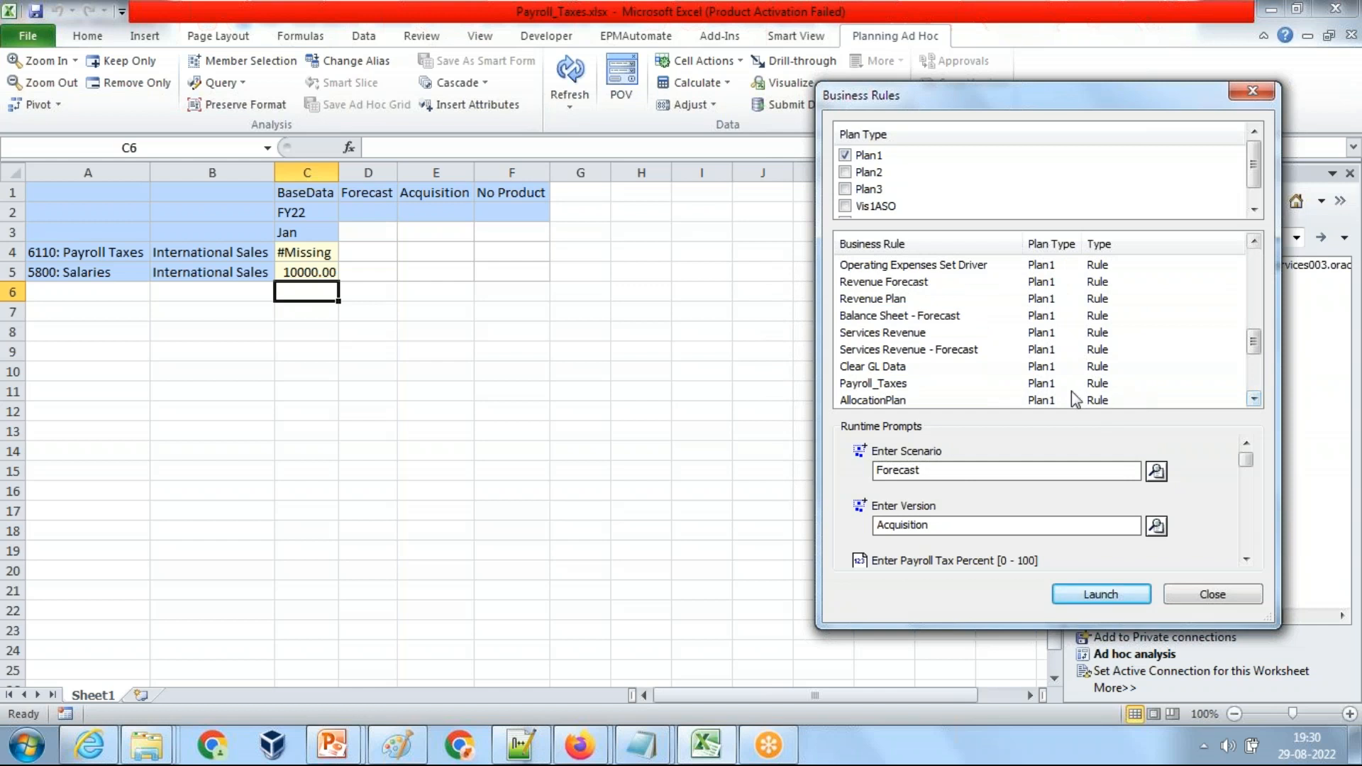
left_click(1254, 402)
left_click(1253, 402)
left_click(1254, 401)
left_click(1255, 401)
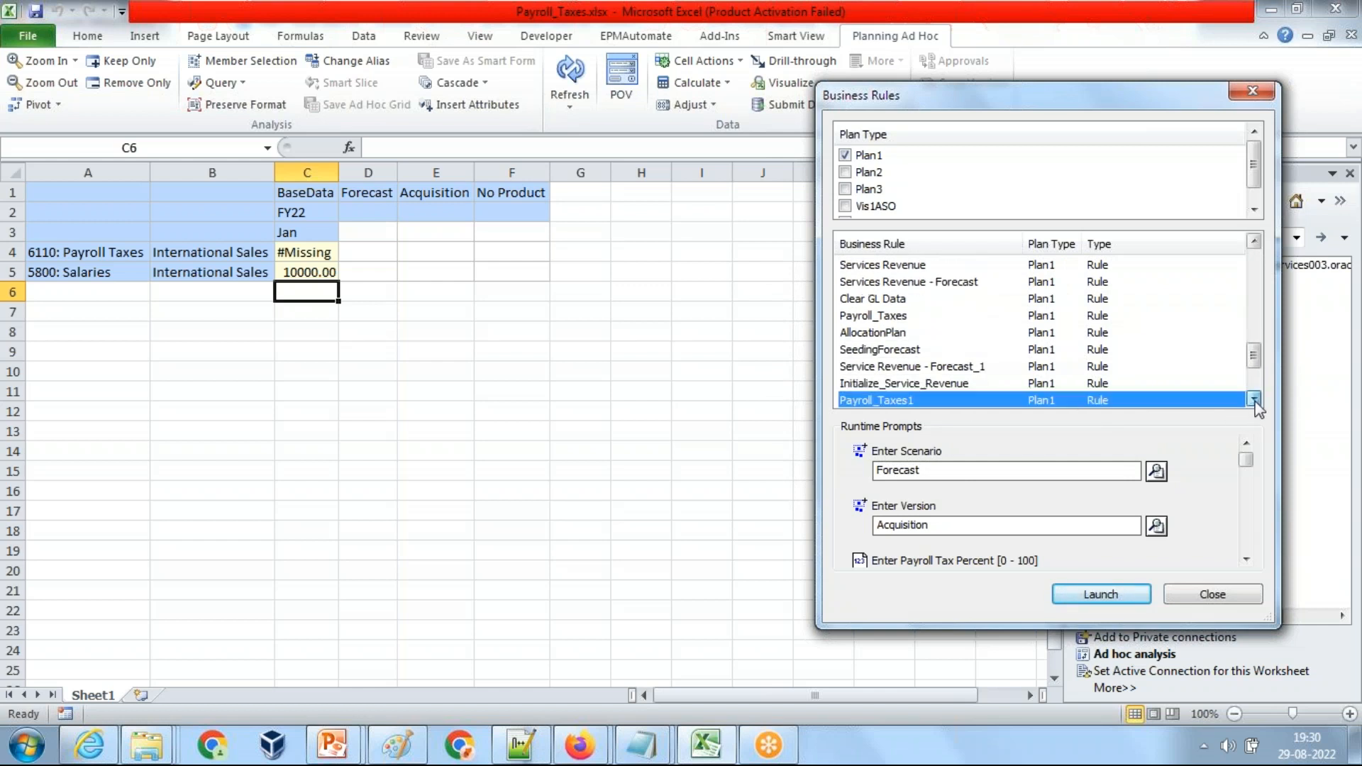
left_click(1255, 401)
left_click(1254, 401)
left_click(960, 383)
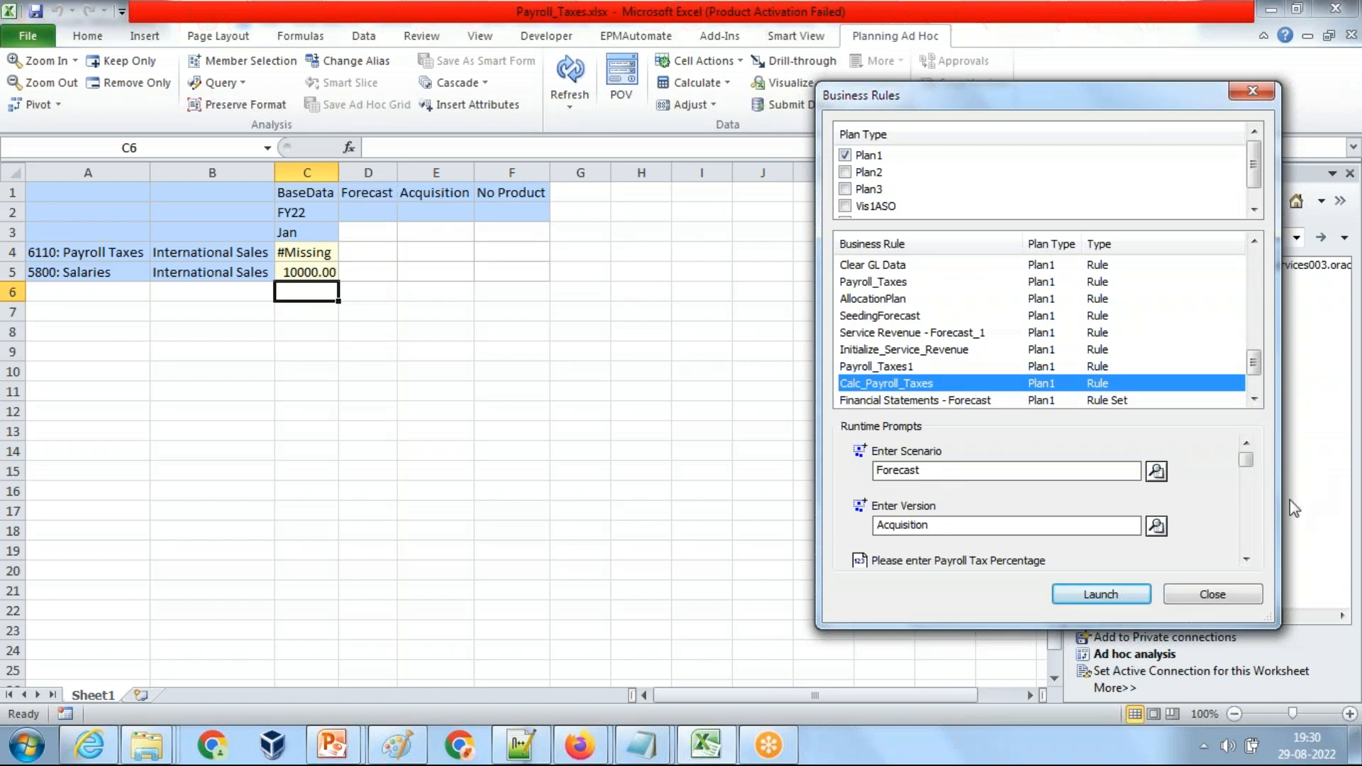
- Set the Payroll Tax Percentage prompt to 12 and launch the rule for the Forecast scenario and Acquisition version
left_click(1247, 559)
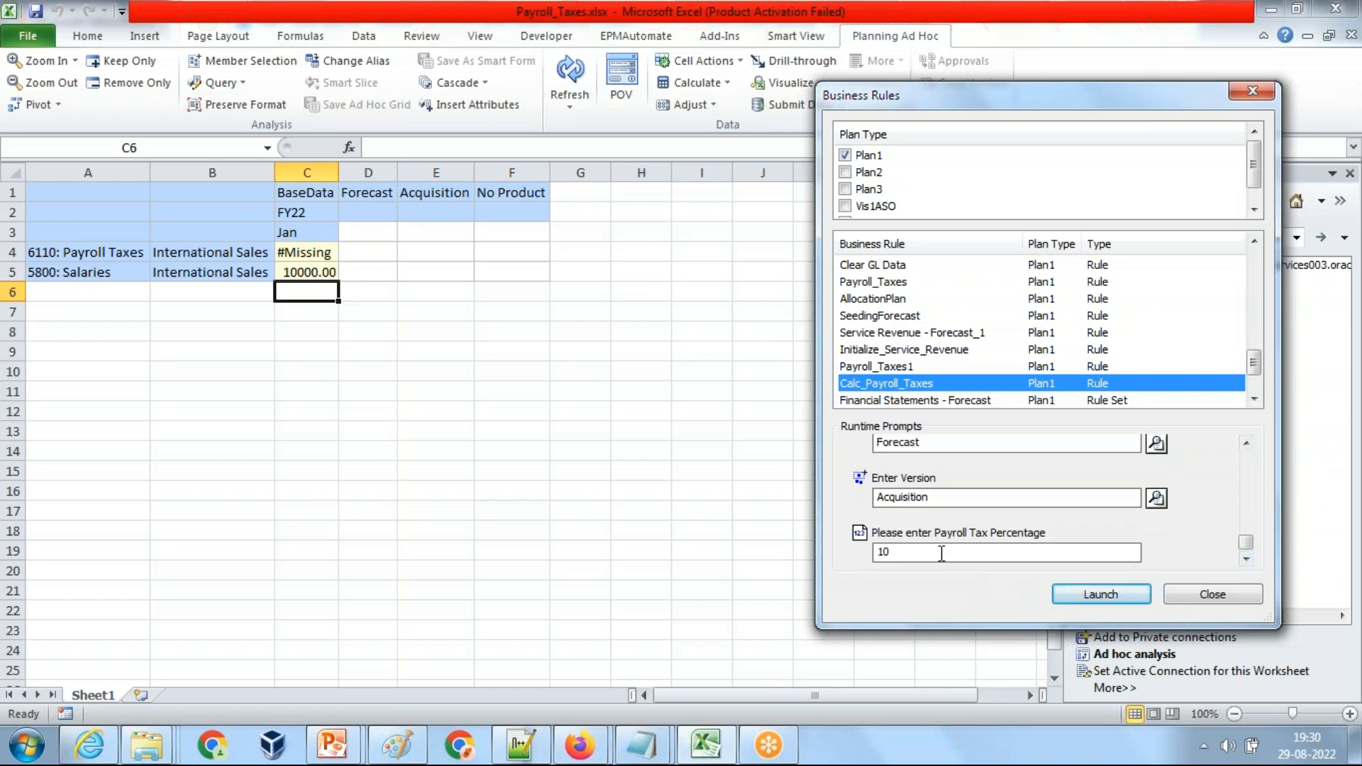
left_click(941, 554)
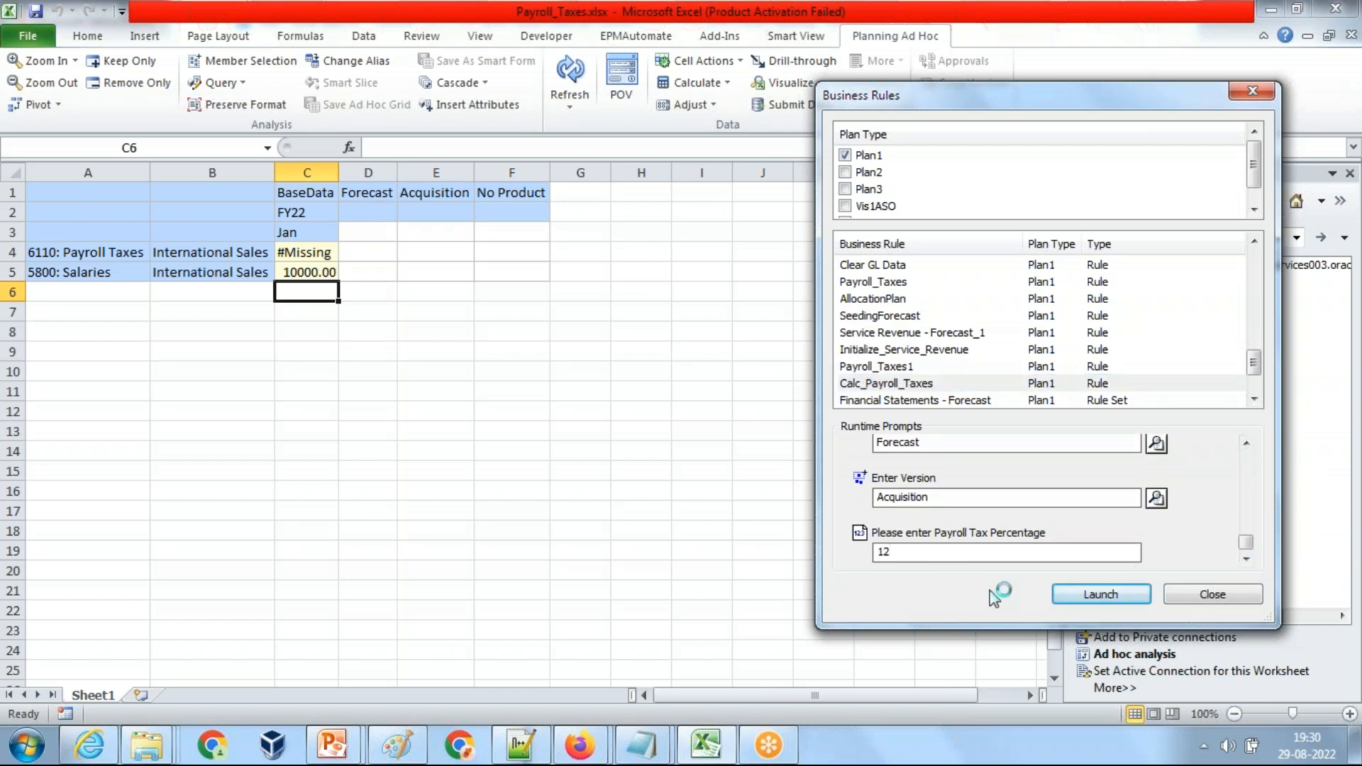
left_click(1088, 596)
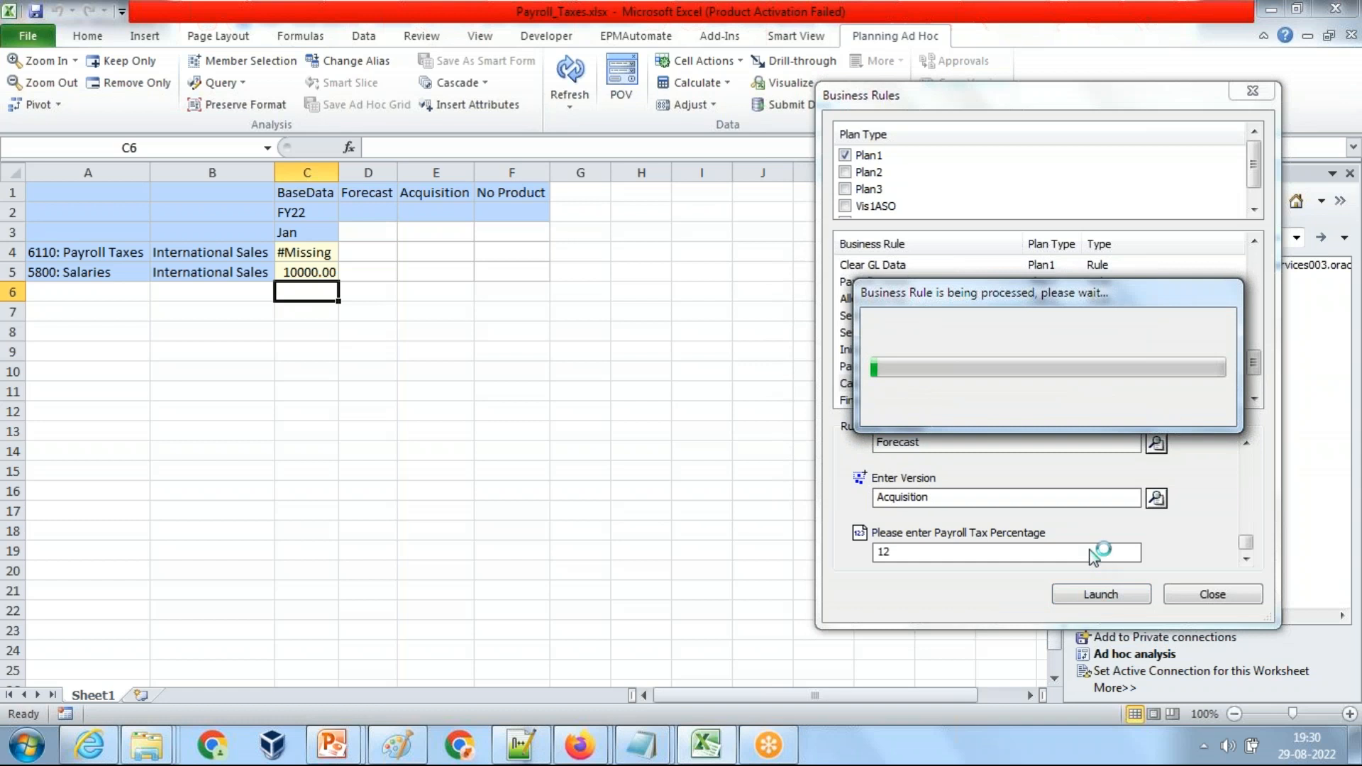
- Enlarge and reposition the Business Rules dialog, then inspect the Calc_Payroll_Taxes runtime prompts for scenario, version and payroll tax percentage
left_click(781, 440)
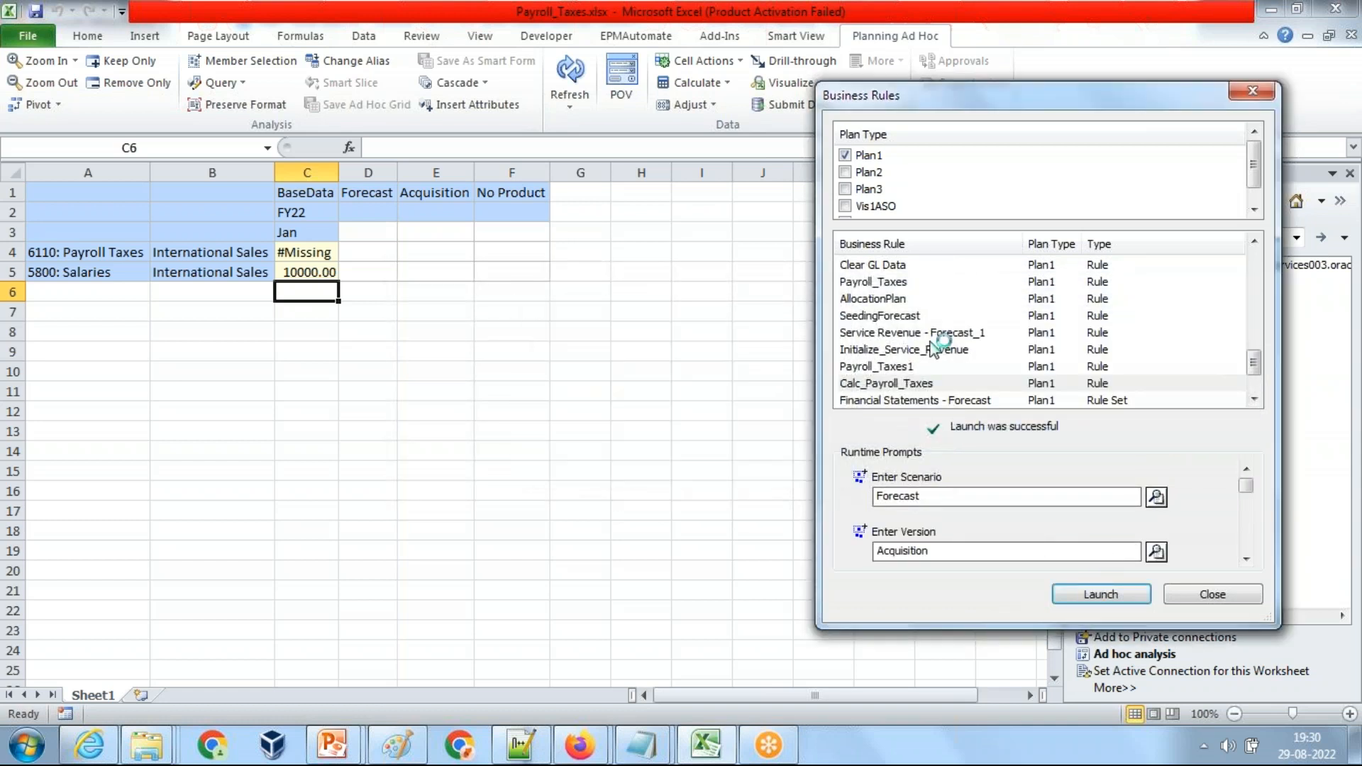
left_click_drag(992, 106, 745, 93)
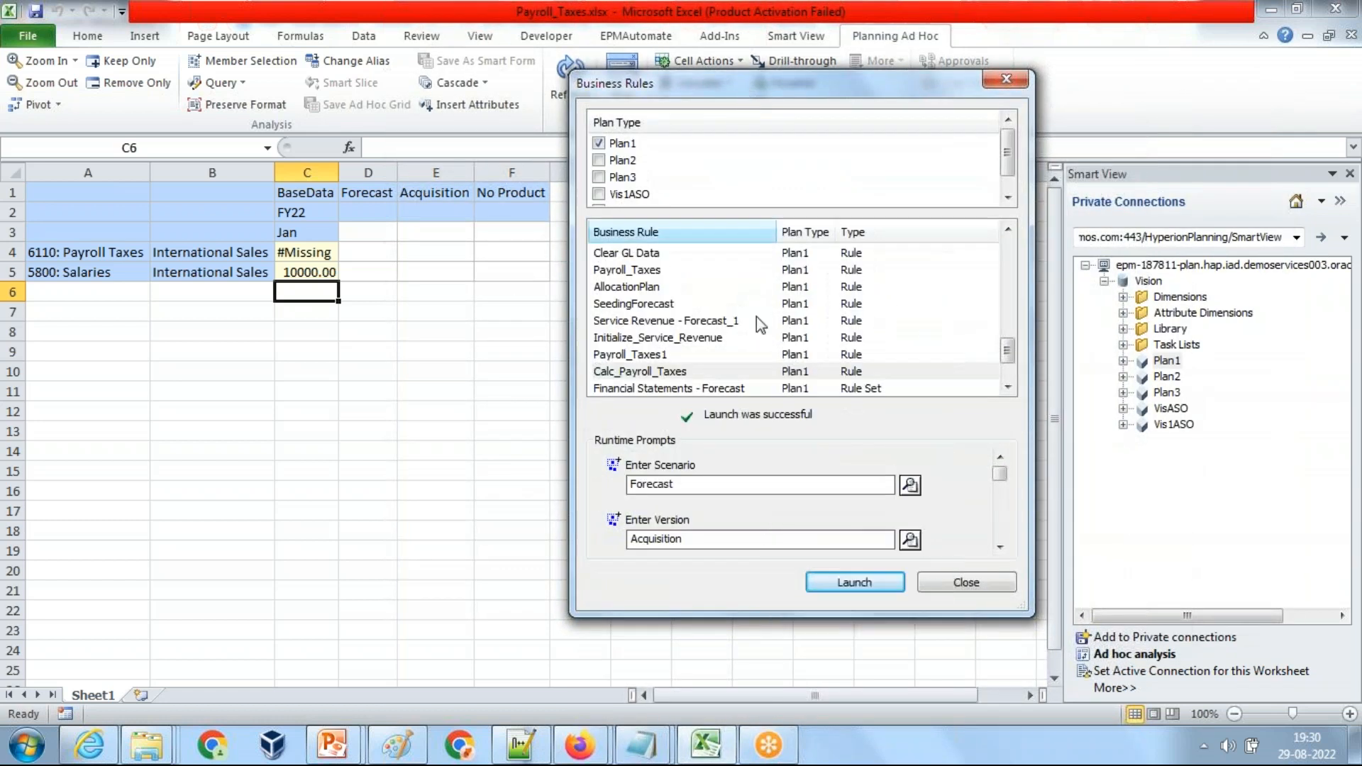
left_click(1001, 547)
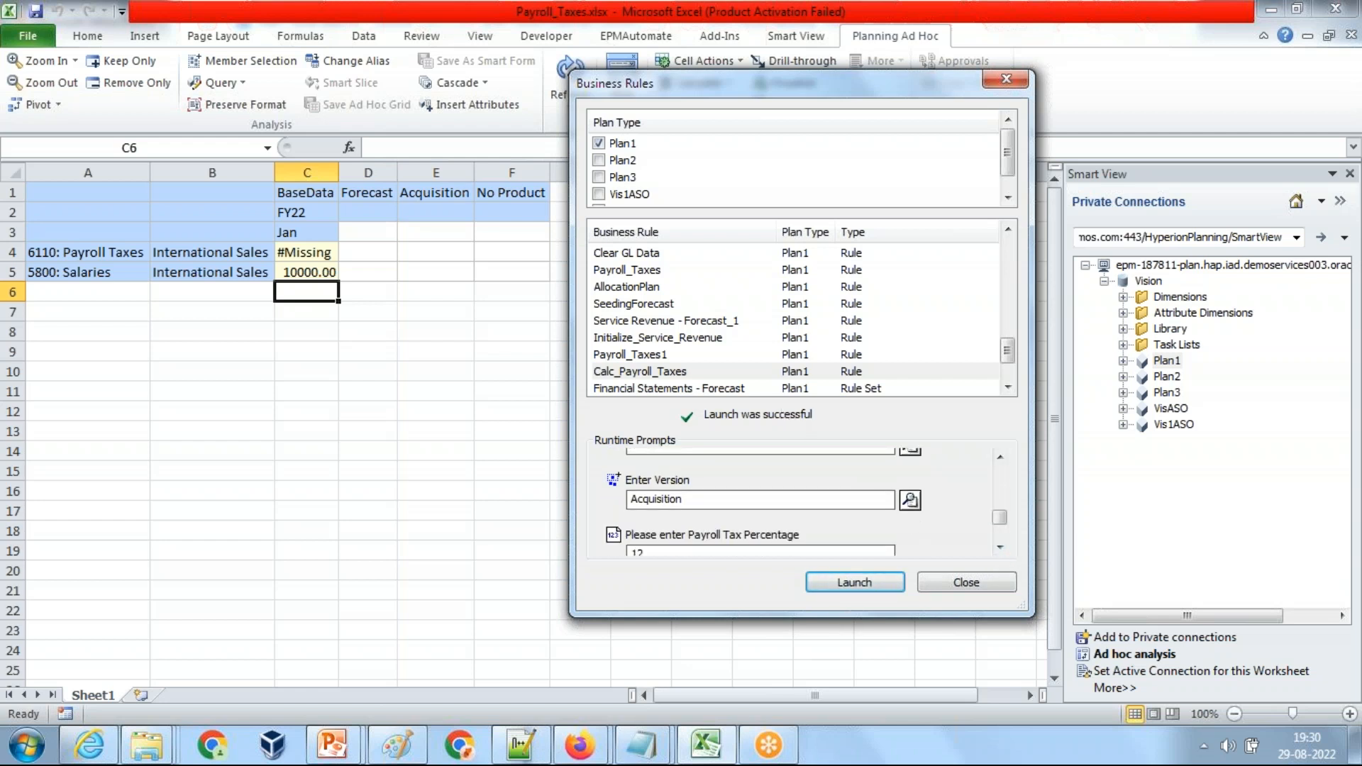
left_click_drag(838, 621, 838, 718)
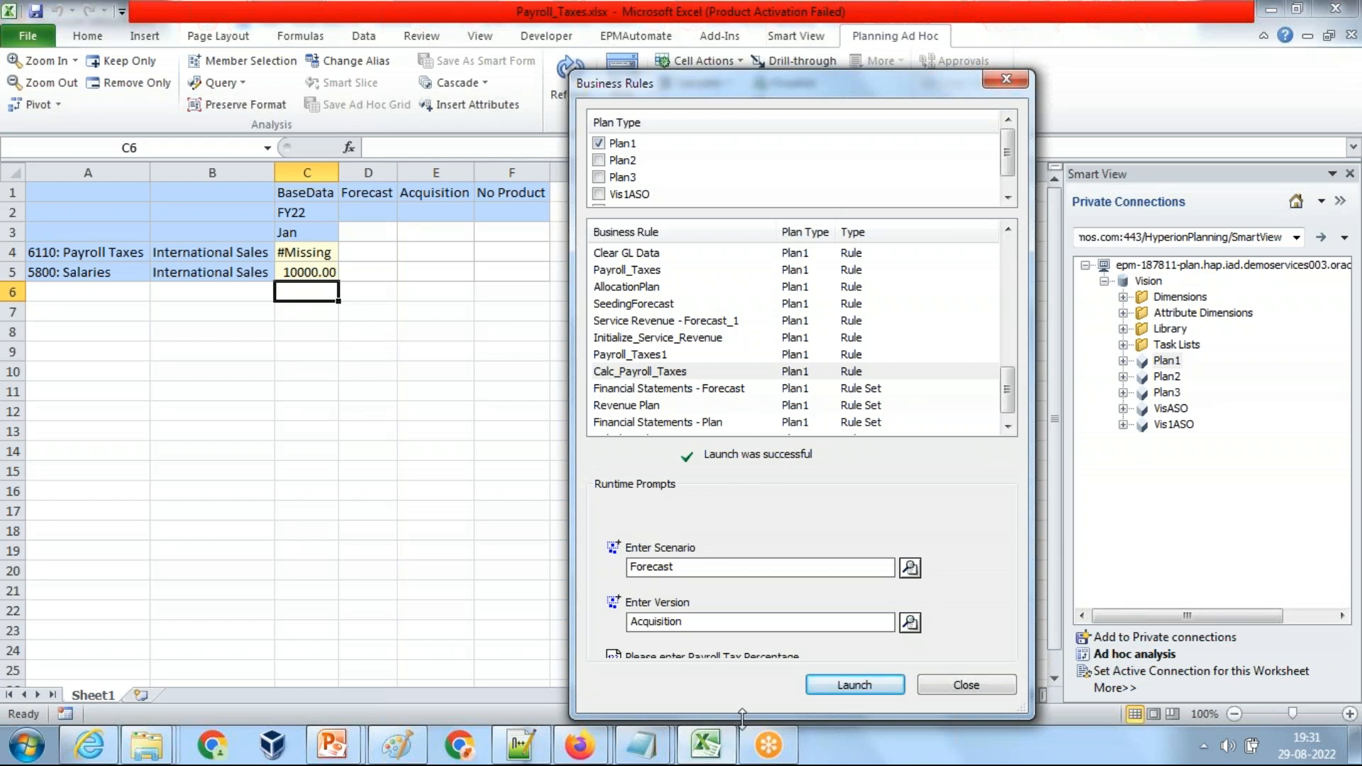
left_click_drag(743, 717, 744, 722)
left_click_drag(795, 98, 777, 29)
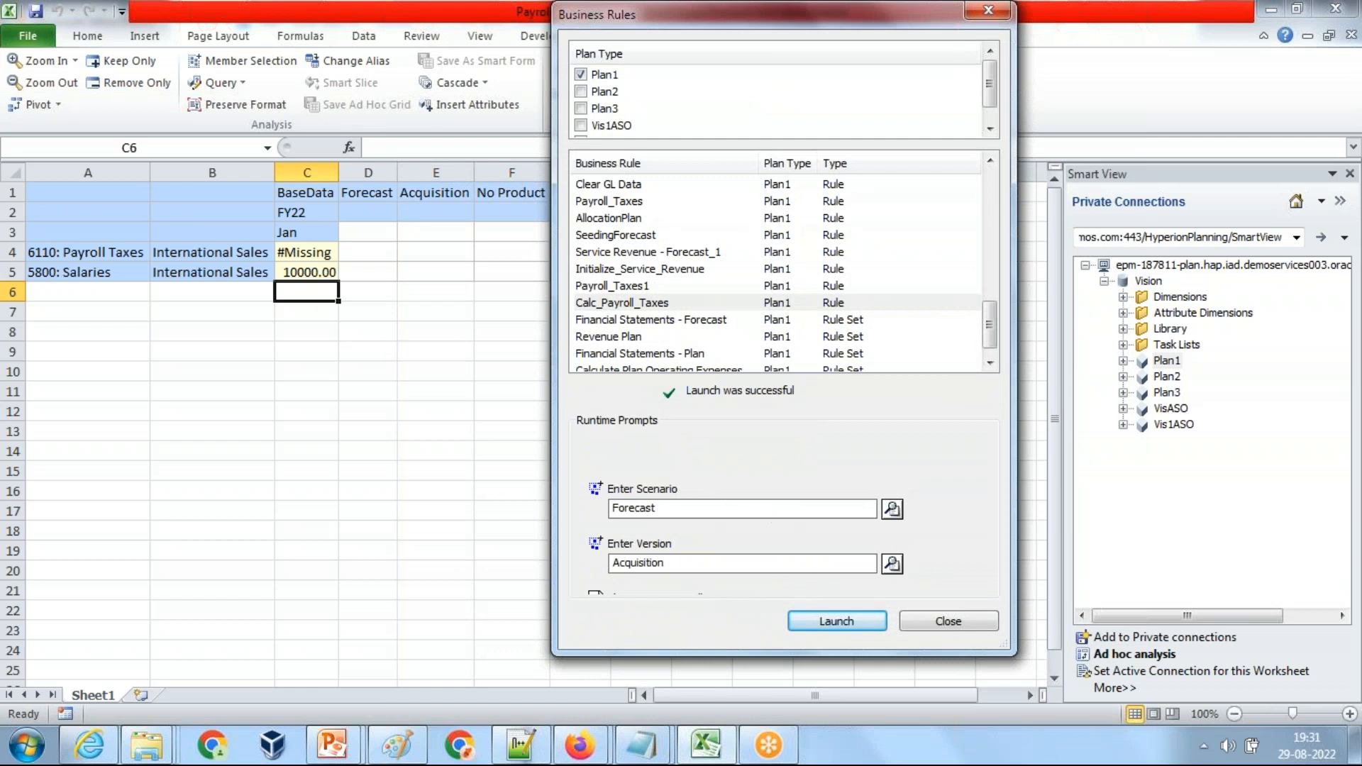
left_click(771, 561)
left_click(721, 511)
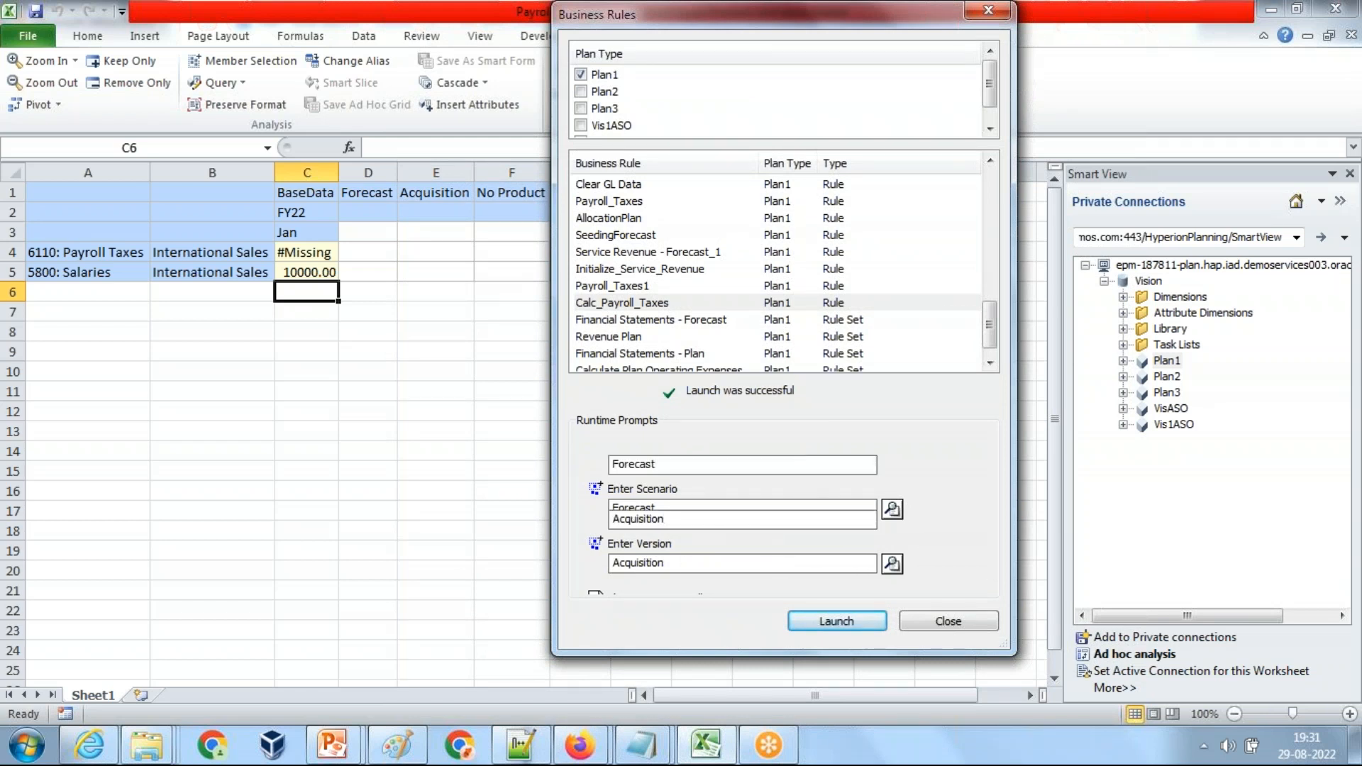
left_click(732, 556)
type("12")
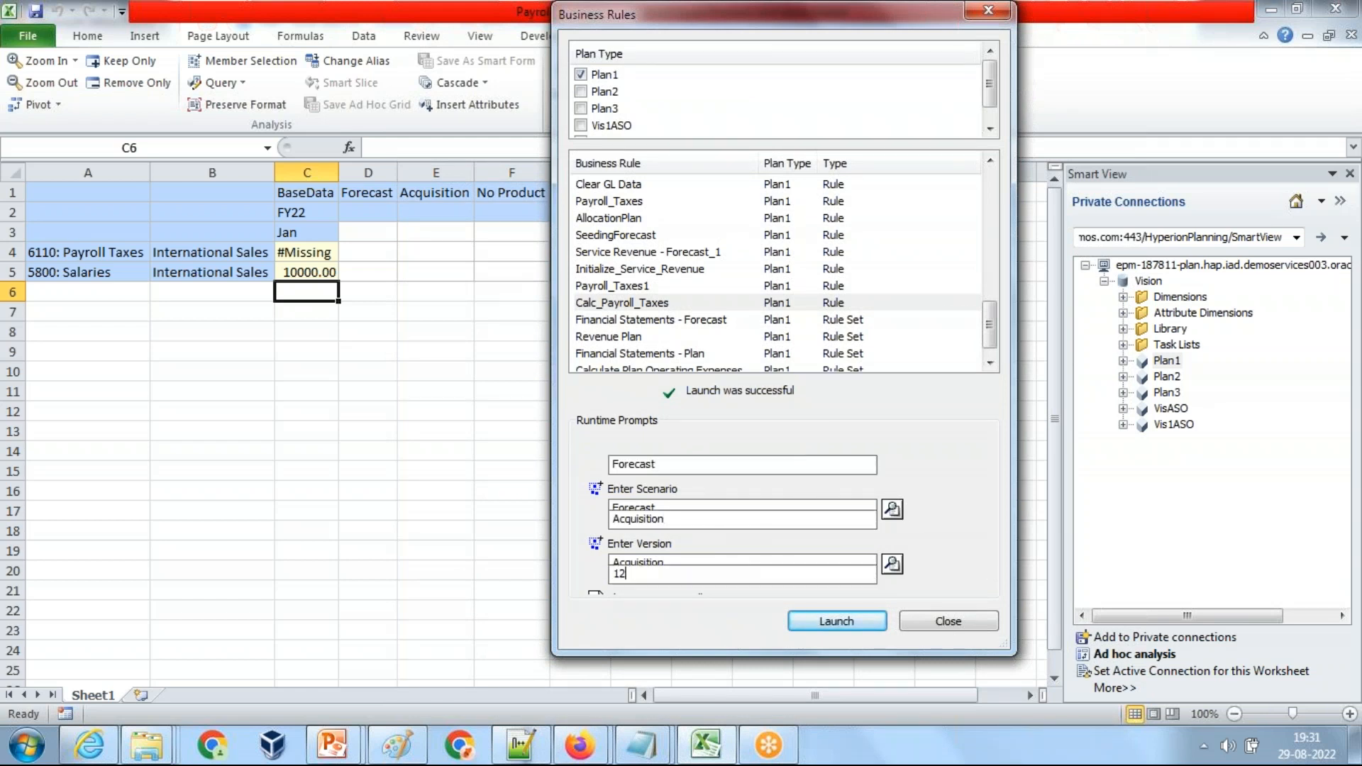
- Compare the rule's scenario, version and payroll tax percentage prompts with the user variable and prompt notes in Notepad
key("alt+Tab")
key("alt+Tab")
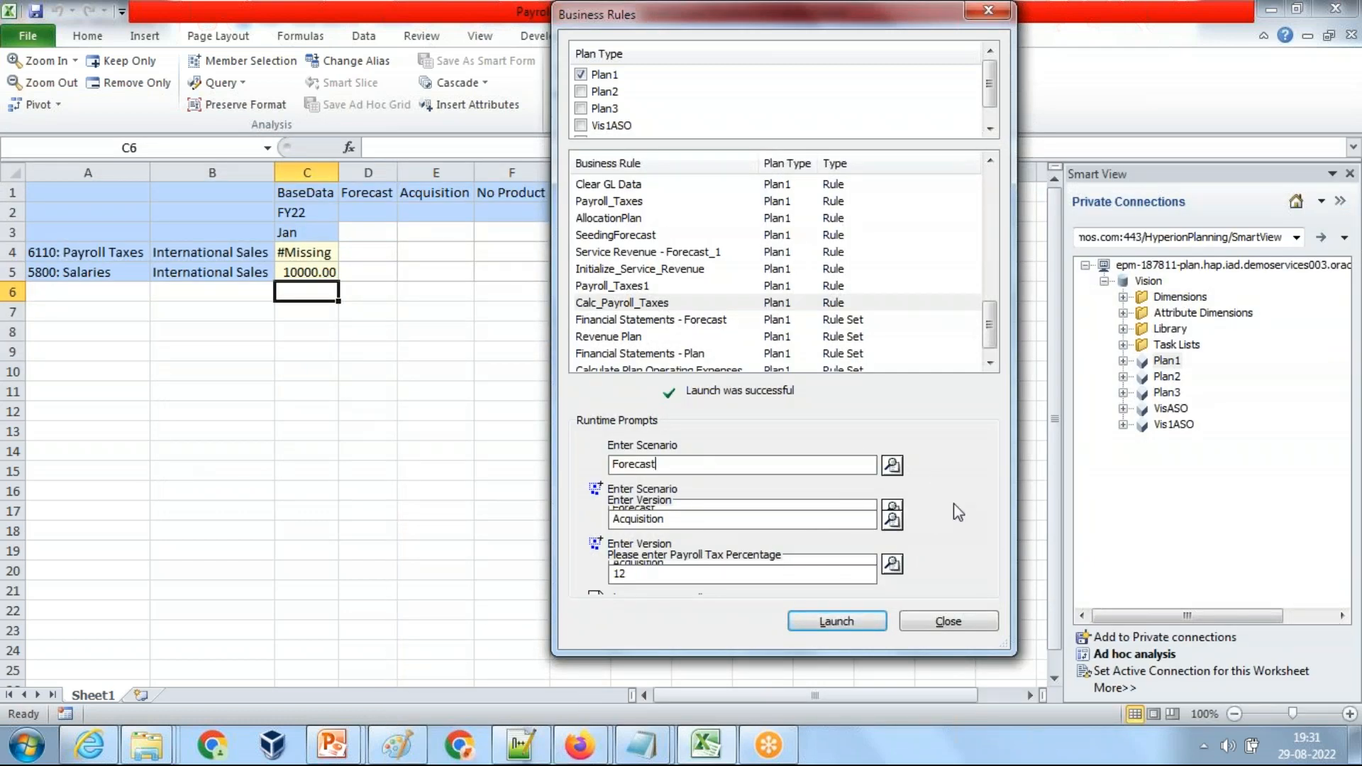
left_click_drag(735, 27, 447, 28)
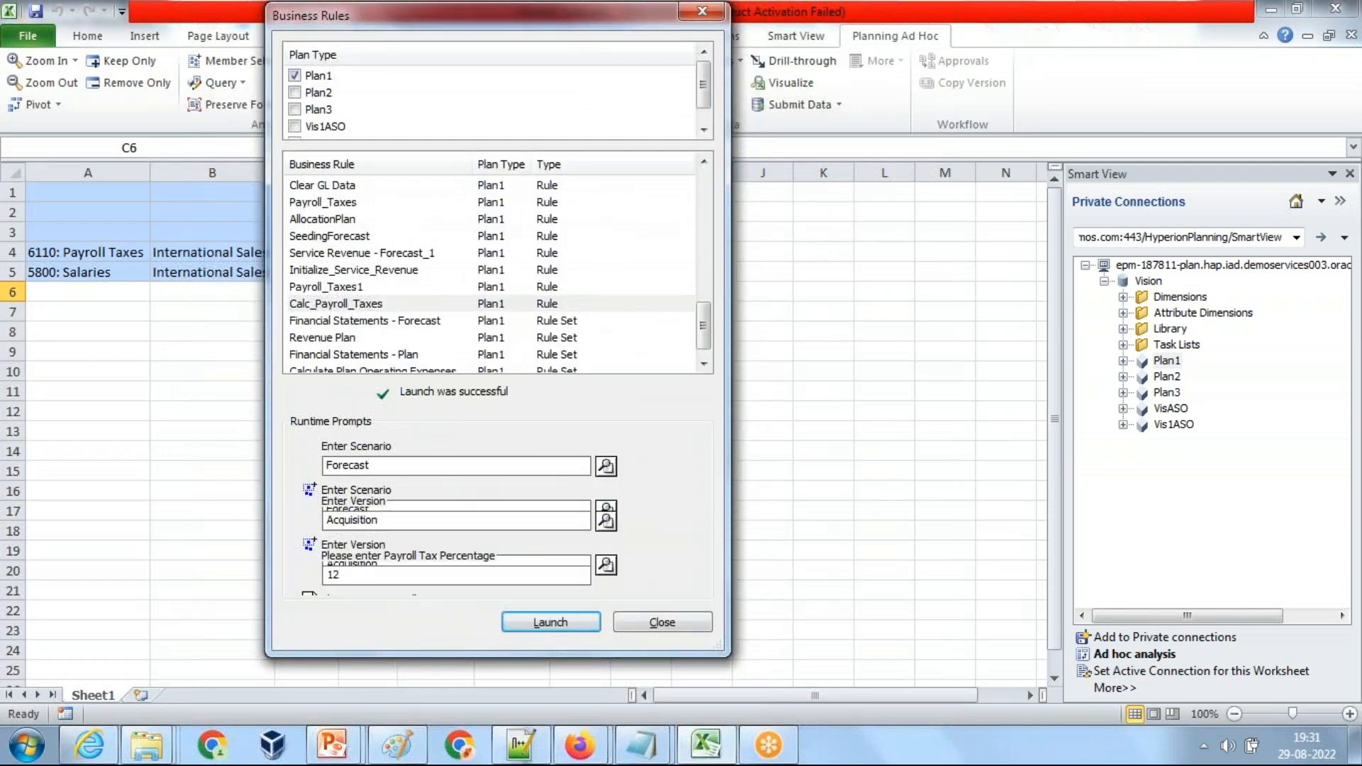
mouse_move(641, 744)
left_click(678, 654)
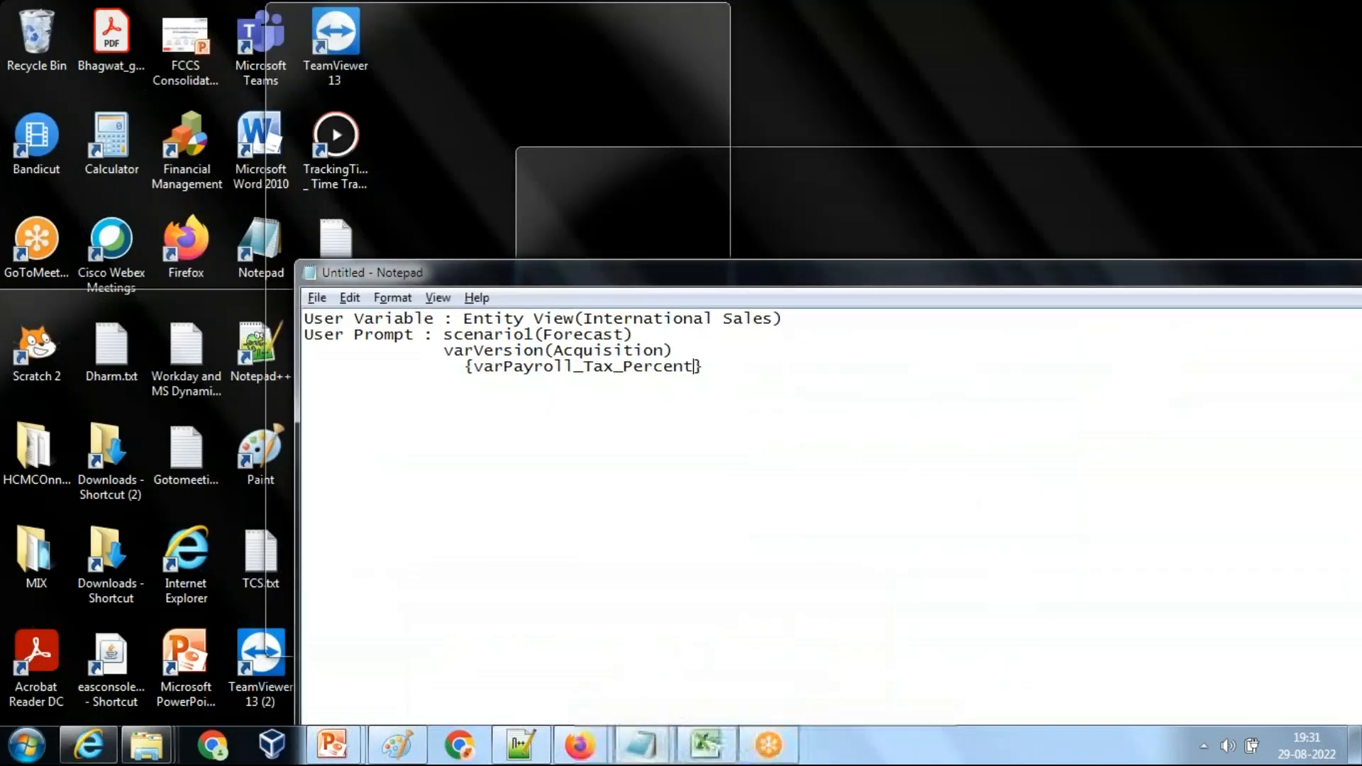
left_click_drag(455, 288, 1054, 154)
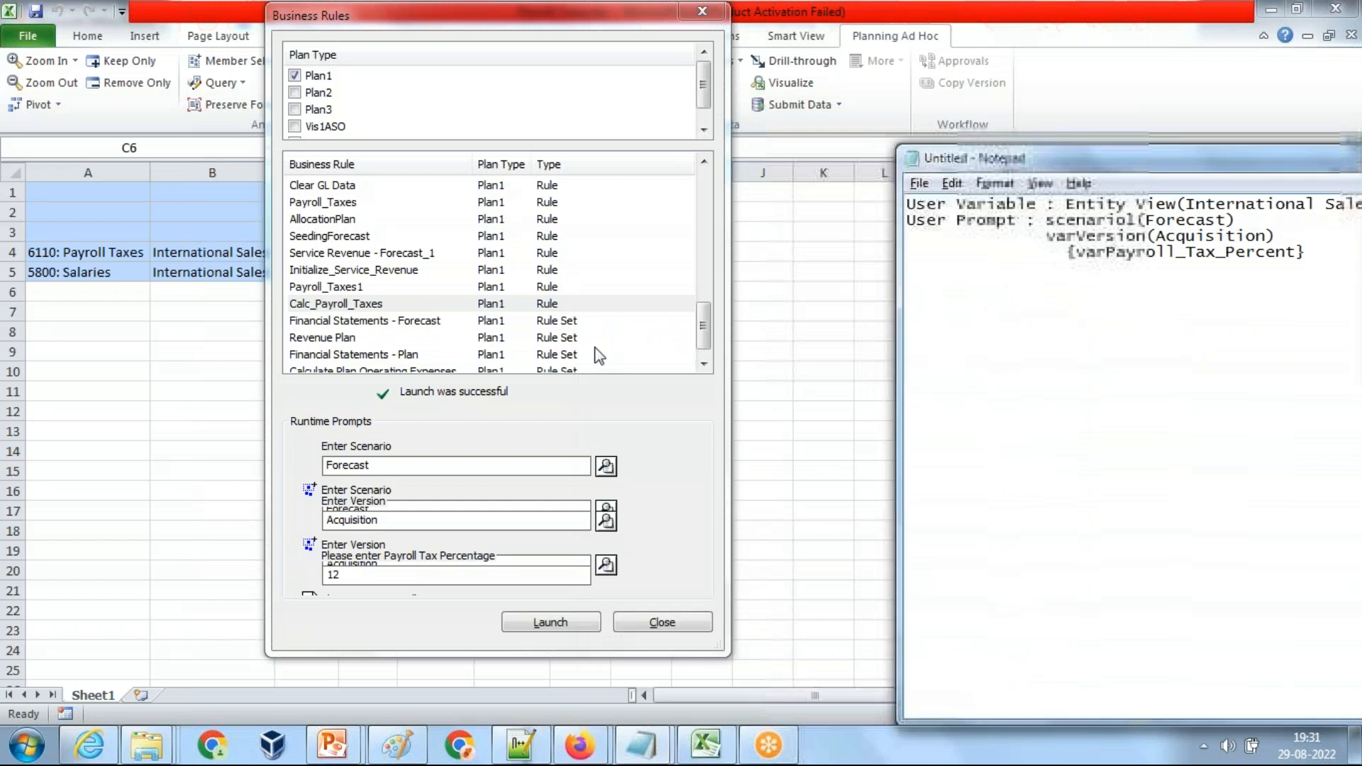
left_click(378, 466)
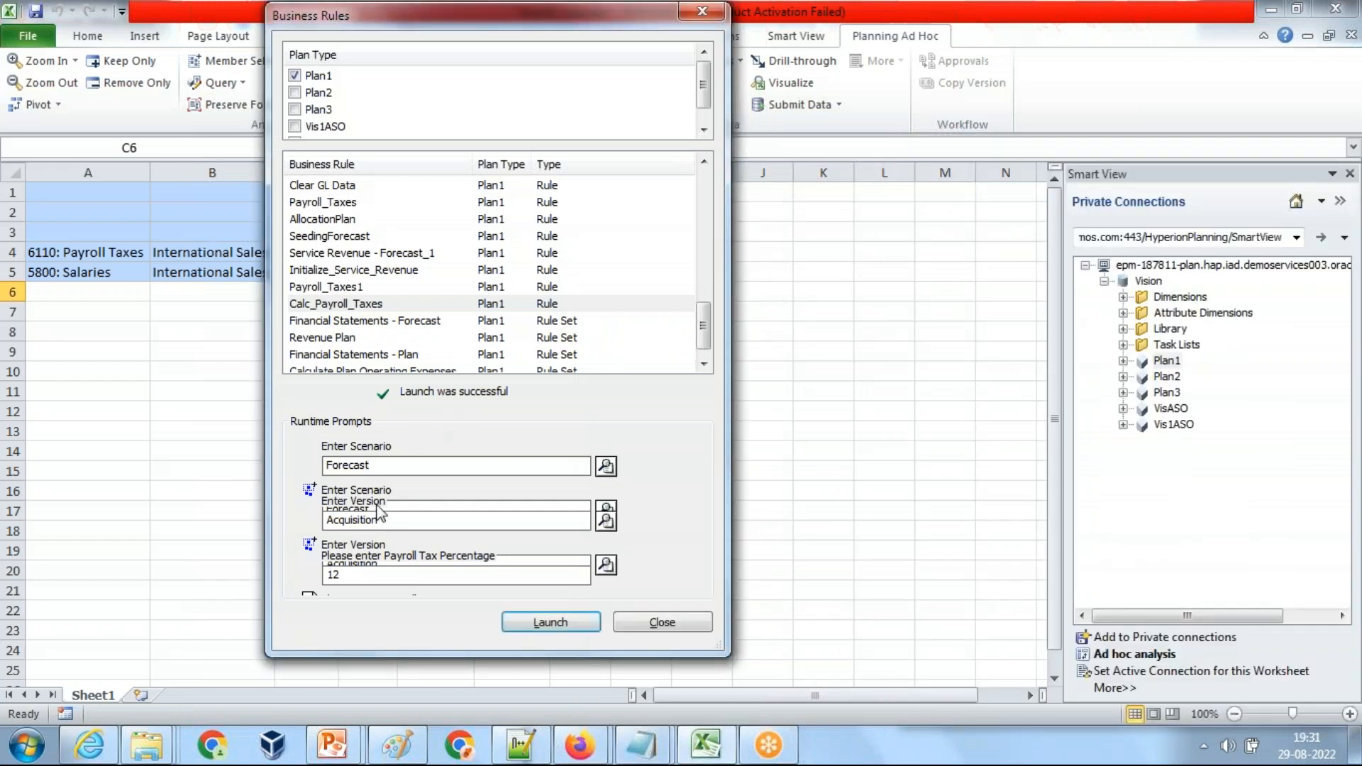
double_click(334, 524)
left_click(365, 575)
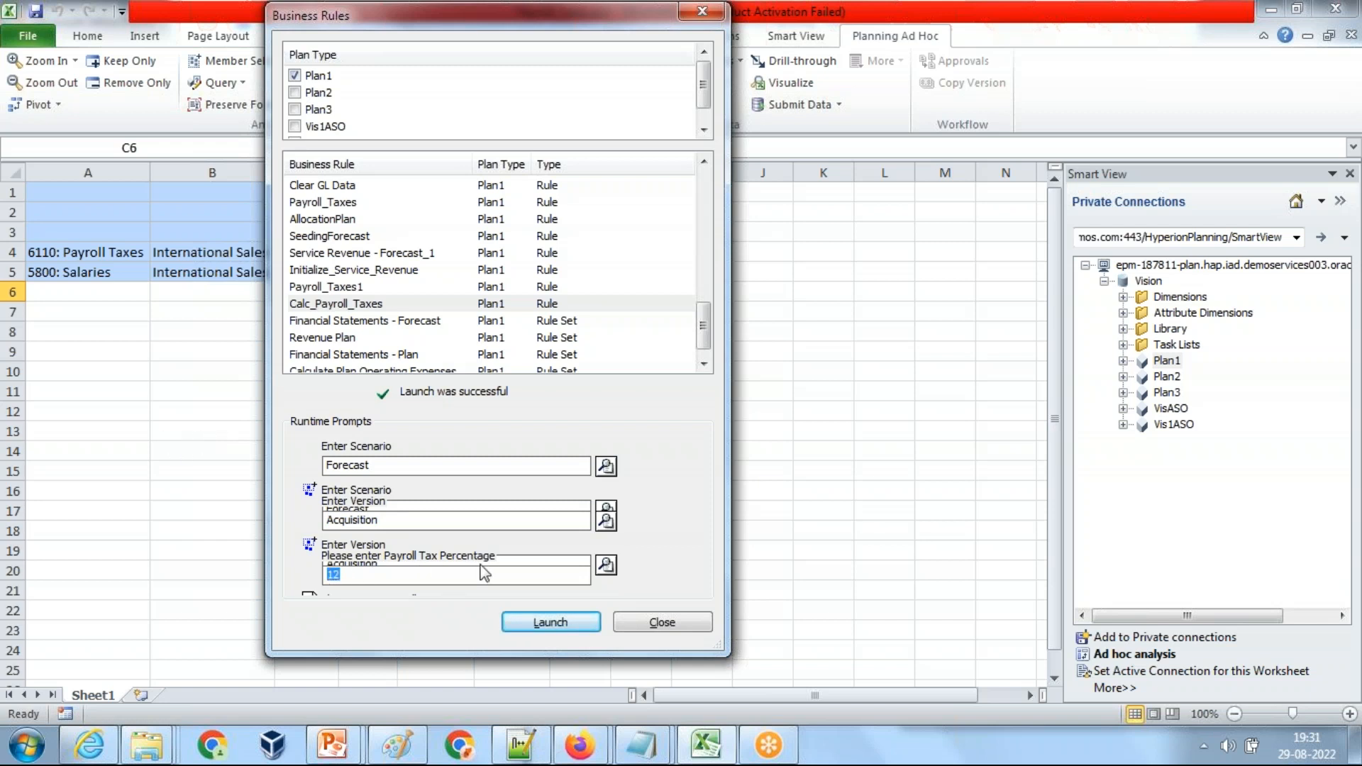
- Close the Business Rules dialog and refresh the ad hoc grid to check the Jan Payroll Taxes against Salaries for International Sales
left_click(660, 623)
left_click_drag(579, 531, 641, 551)
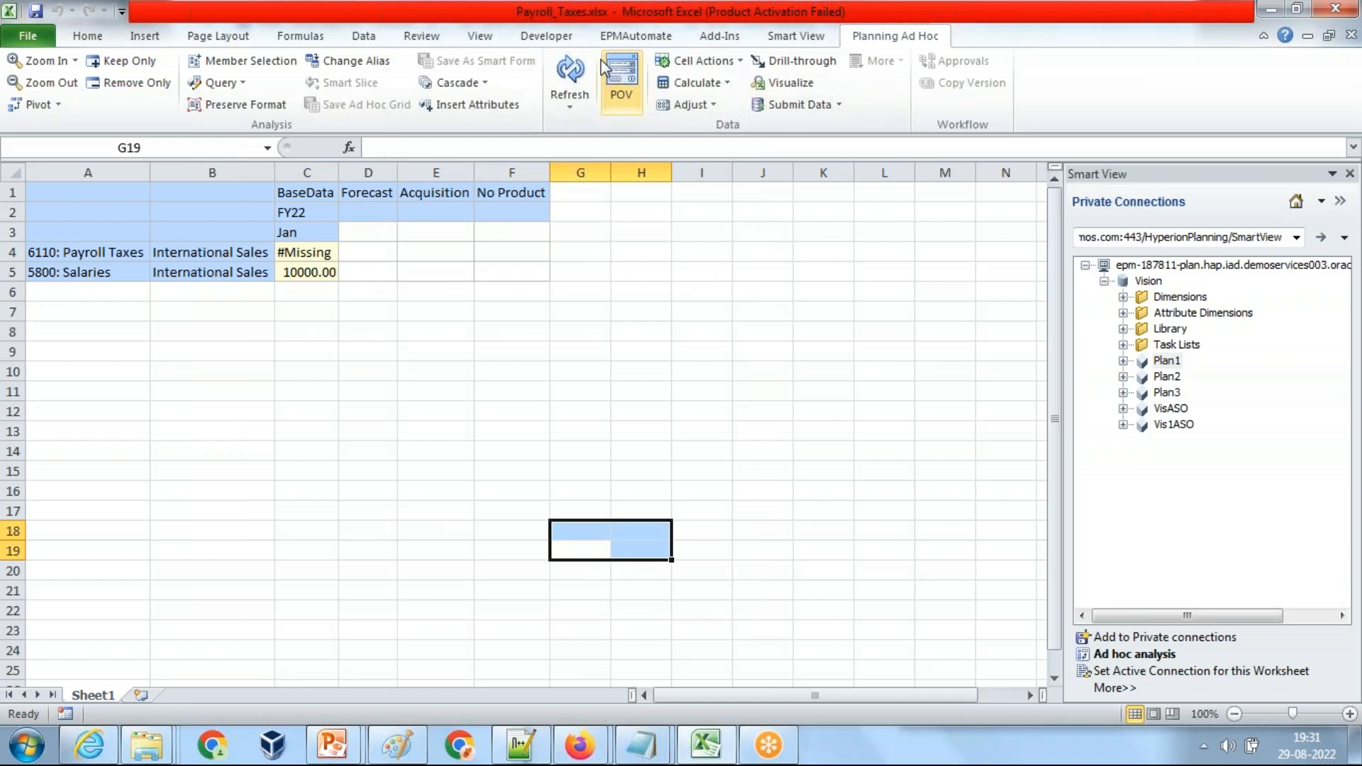
left_click(323, 266)
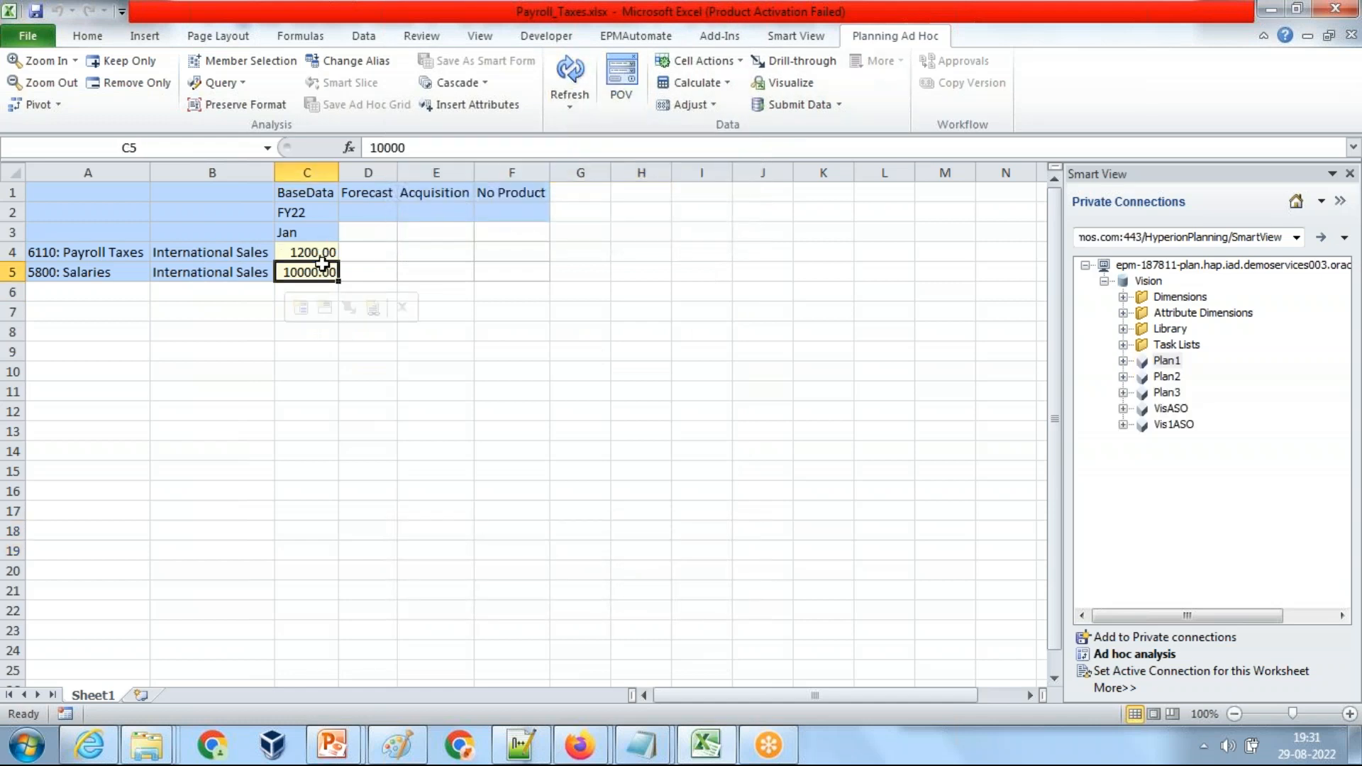
left_click_drag(325, 254, 325, 267)
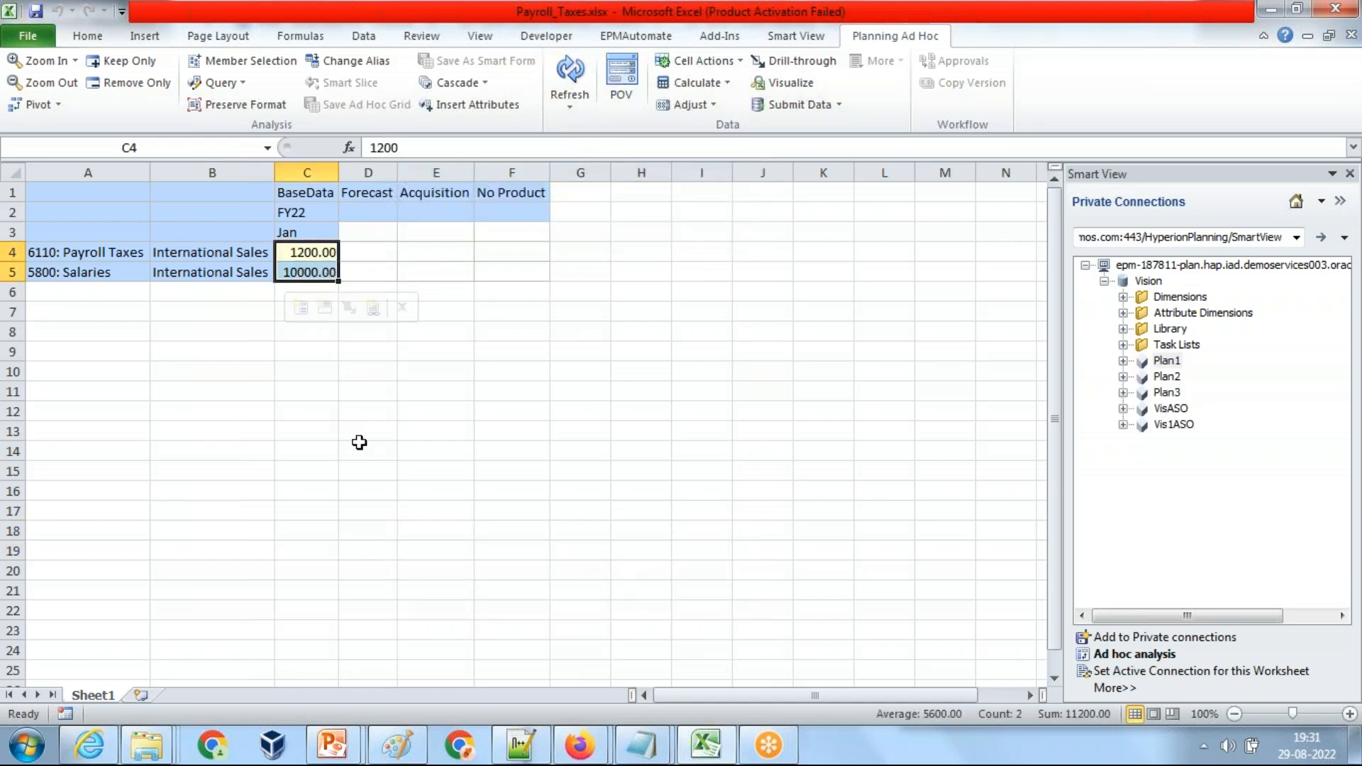
- Copy the ad hoc grid from the header rows through the Salaries row and paste it into a new Paint picture
left_click(213, 372)
left_click_drag(101, 186, 530, 259)
key("ctrl+c")
left_click(27, 745)
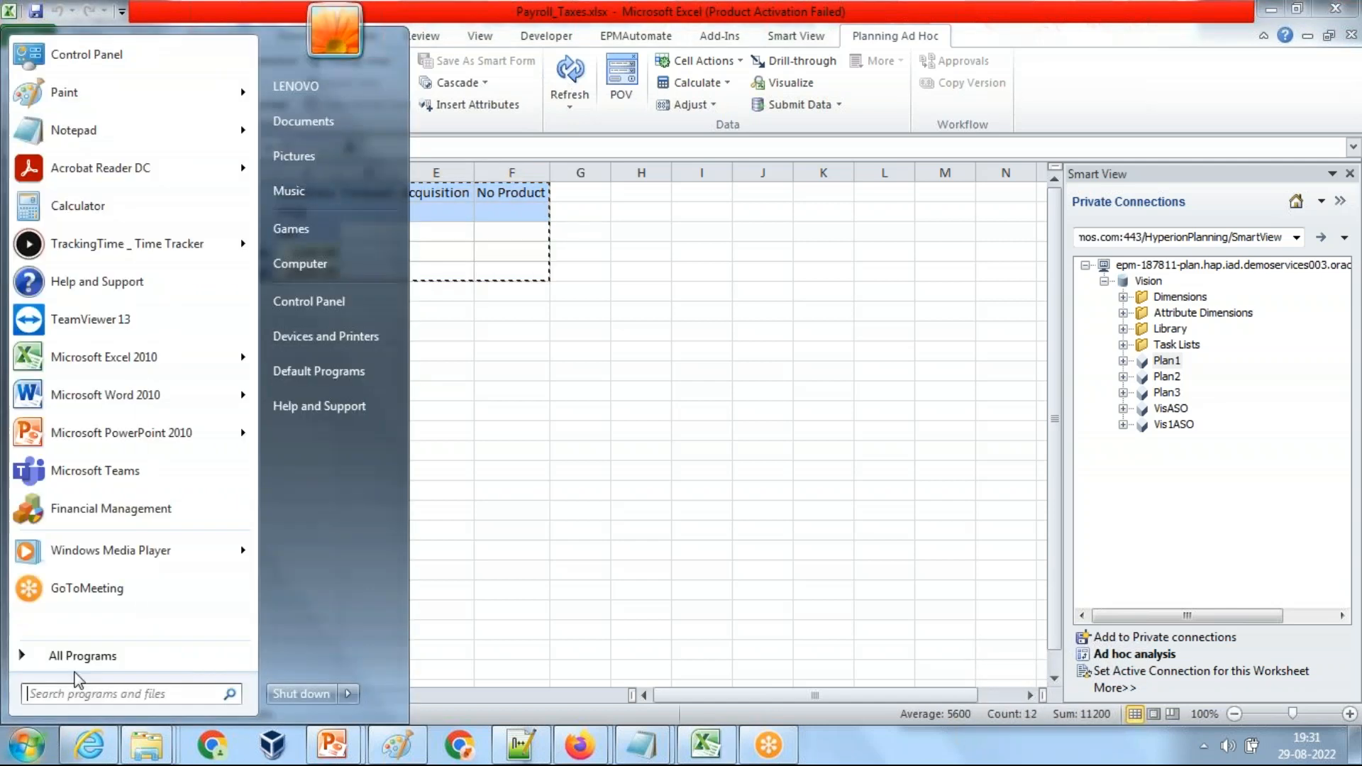
left_click(141, 98)
key("ctrl+v")
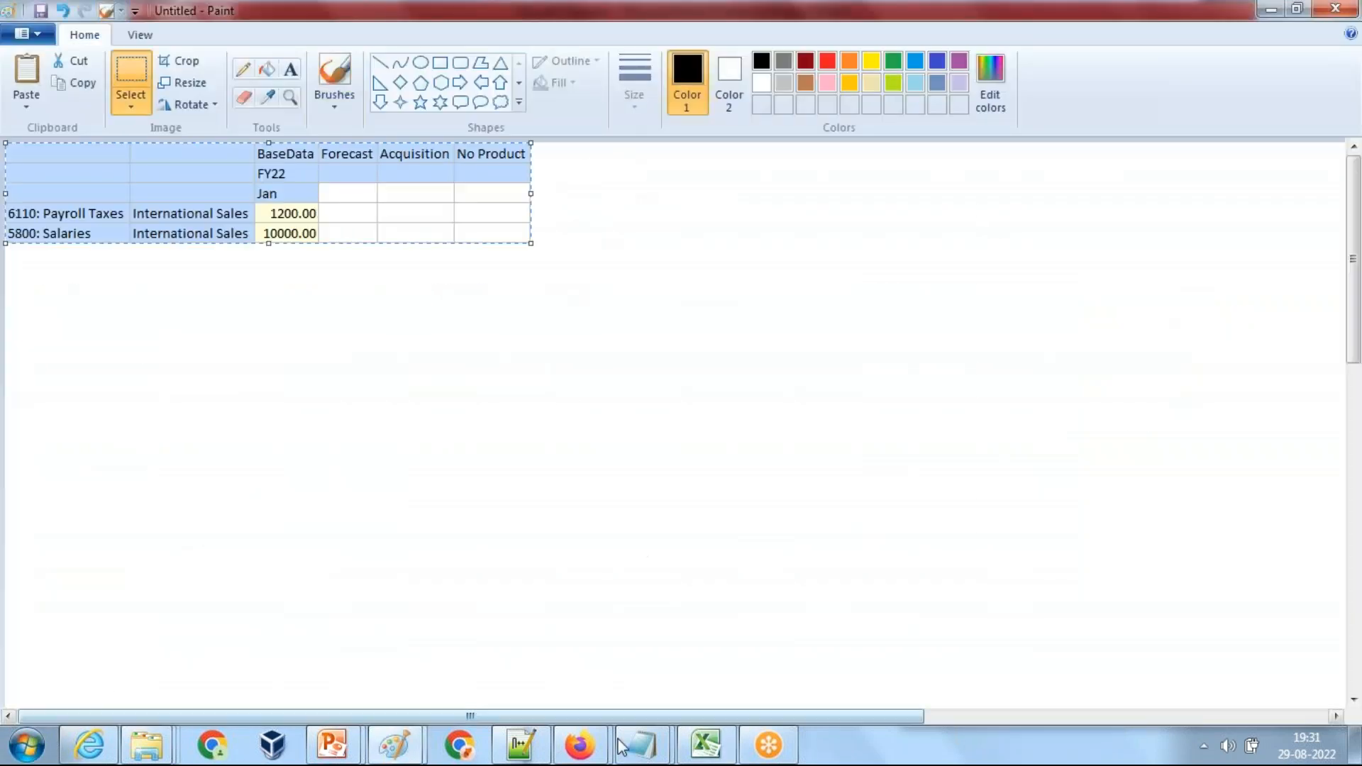
- Copy the generated Calc_Payroll_Taxes script from Calculation Manager and add it as text beside the grid in the Paint picture
mouse_move(580, 745)
left_click(646, 667)
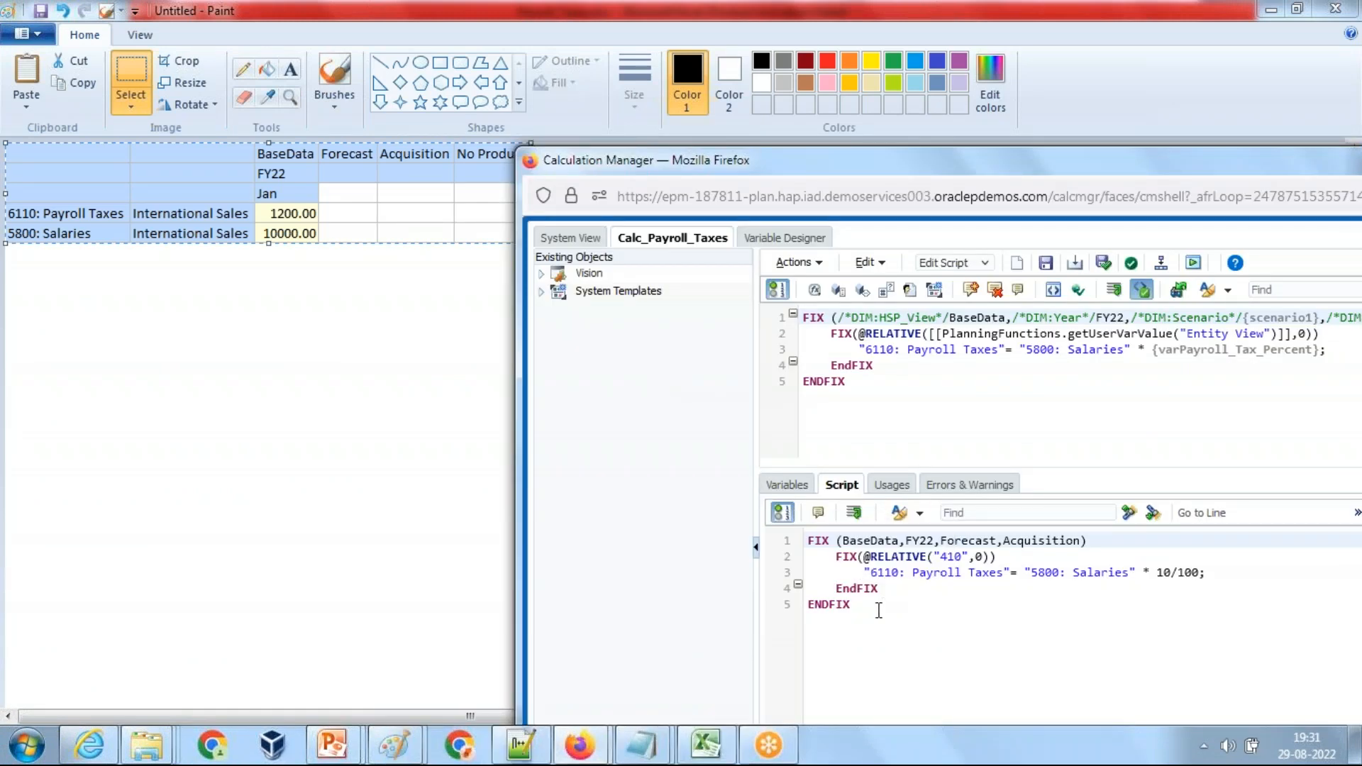
left_click_drag(878, 610, 789, 521)
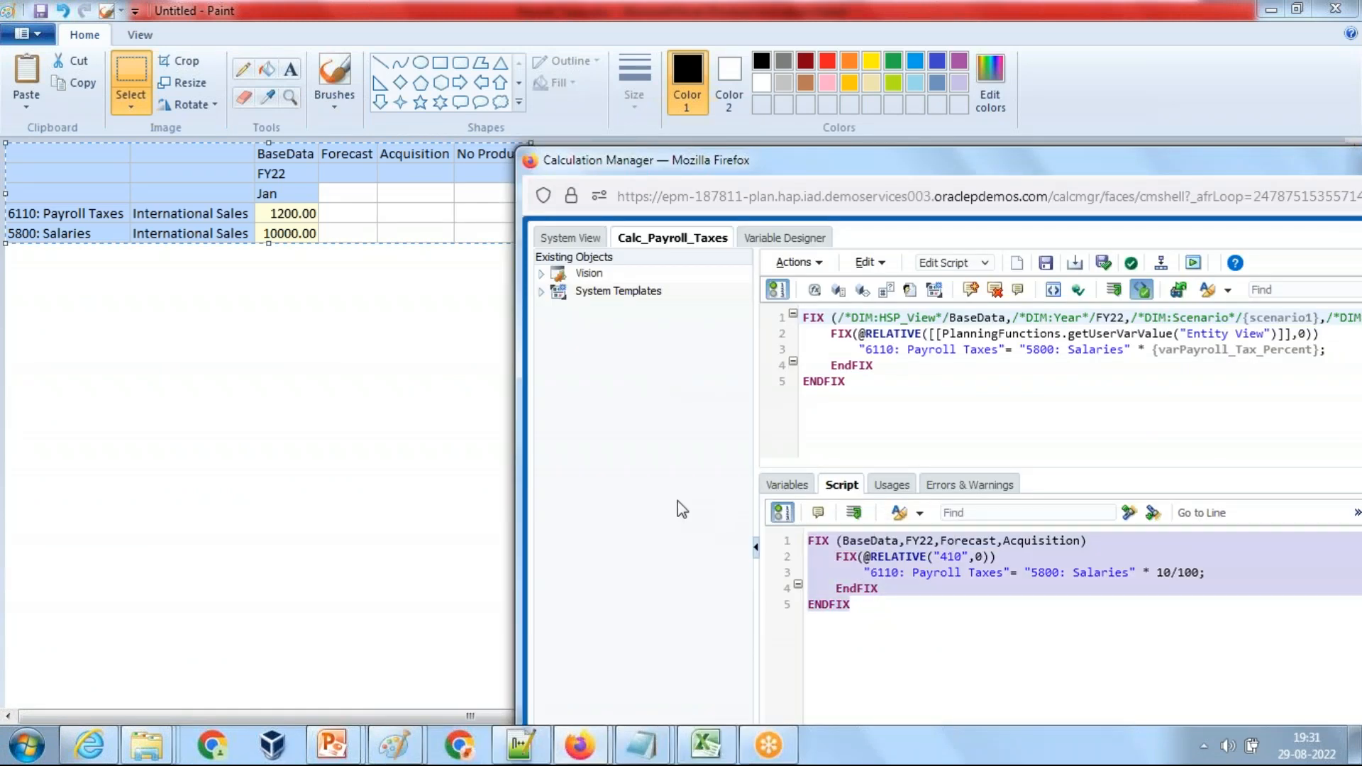
left_click(332, 202)
left_click(290, 69)
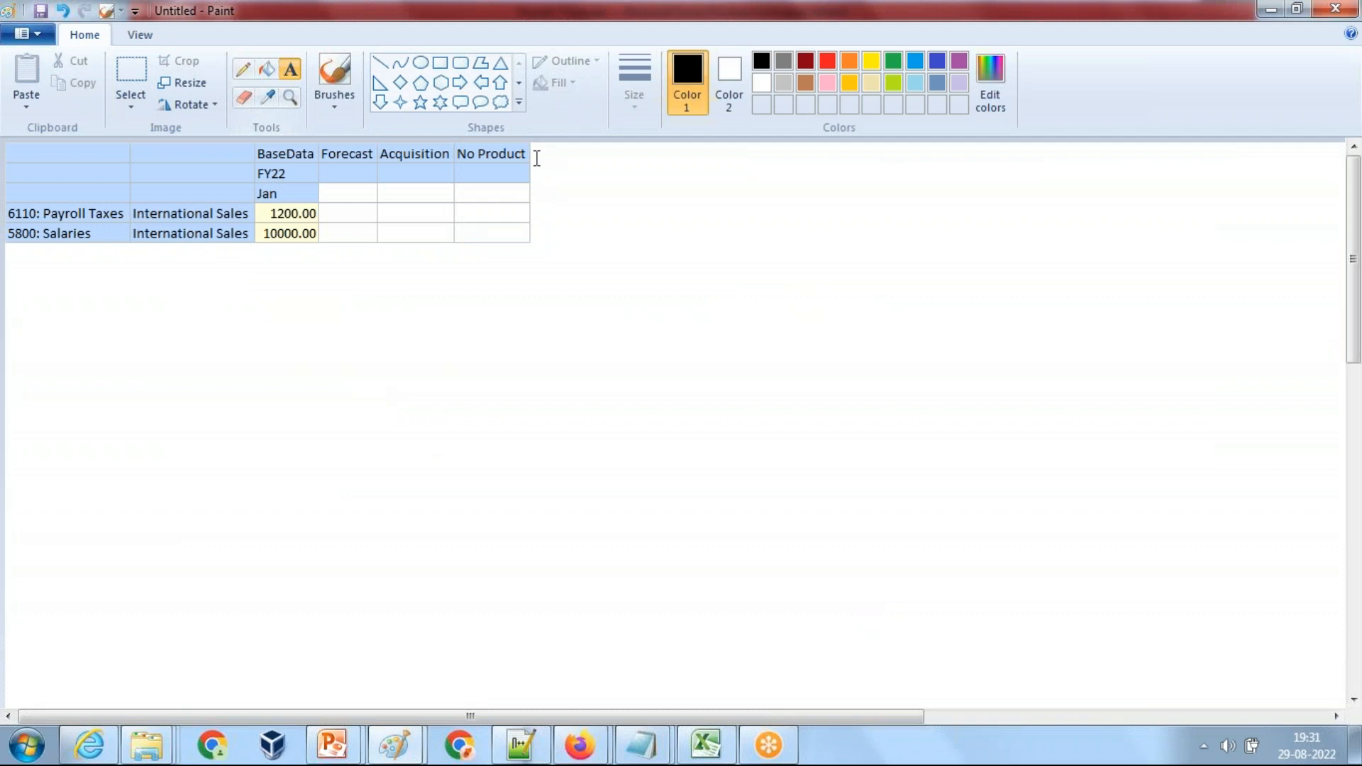
left_click_drag(537, 146, 1238, 245)
key("ctrl+v")
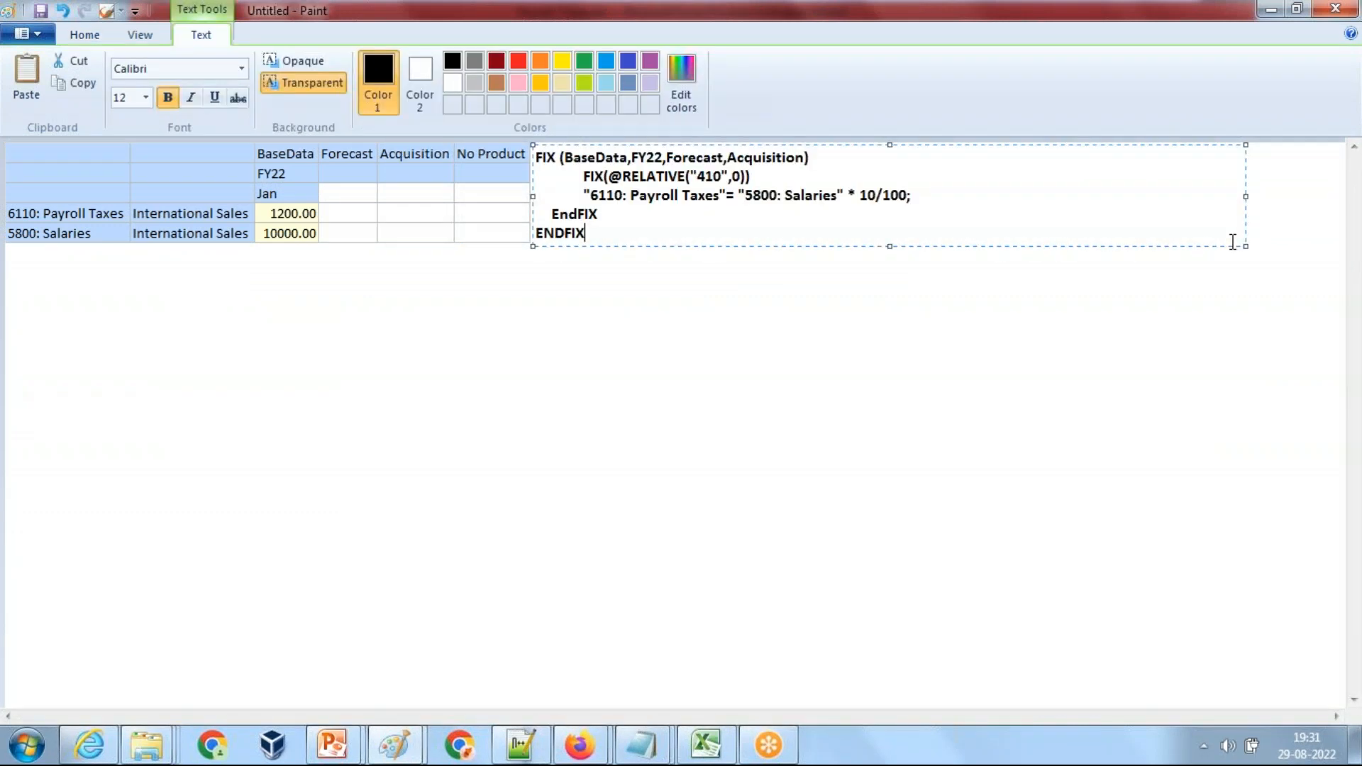
left_click(912, 281)
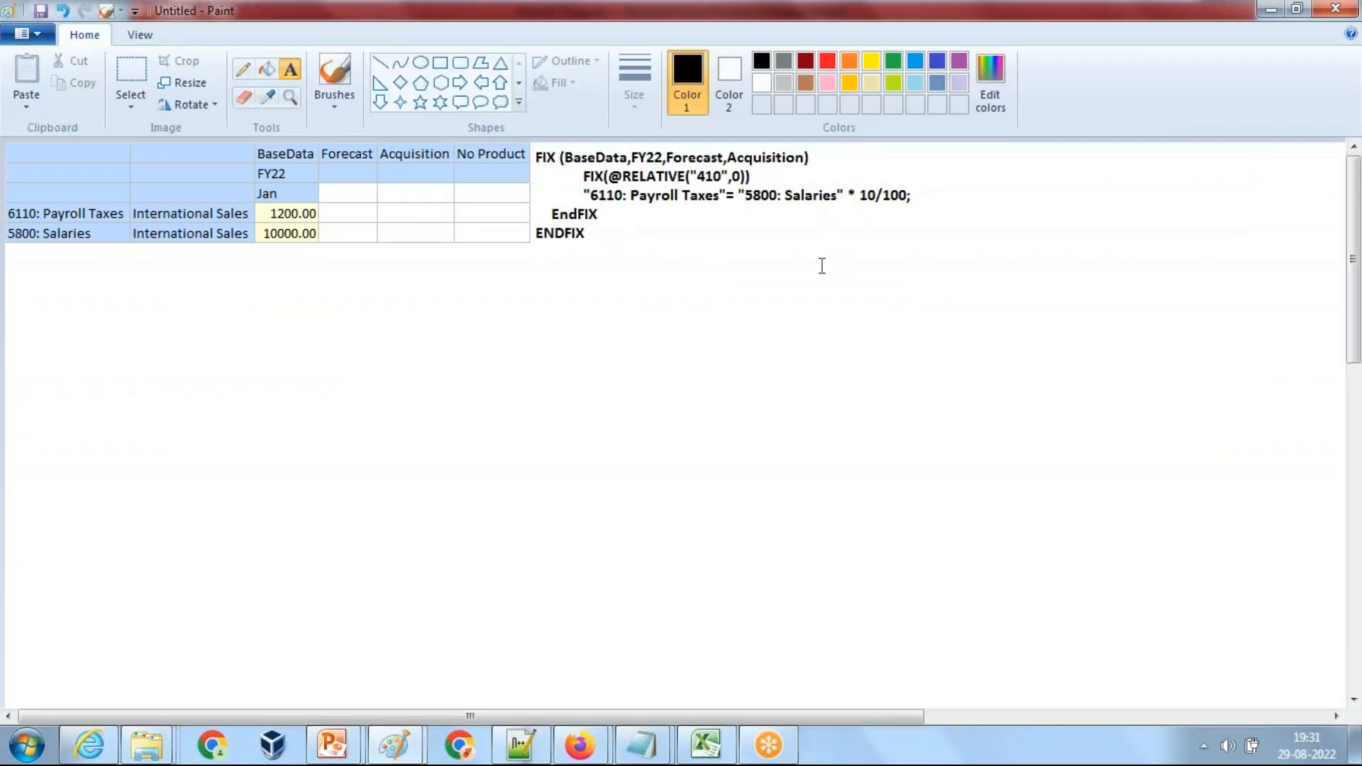
- Switch to Calculation Manager and change the Calc_Payroll_Taxes rule from Edit Script to Designer view
left_click(594, 746)
left_click(648, 672)
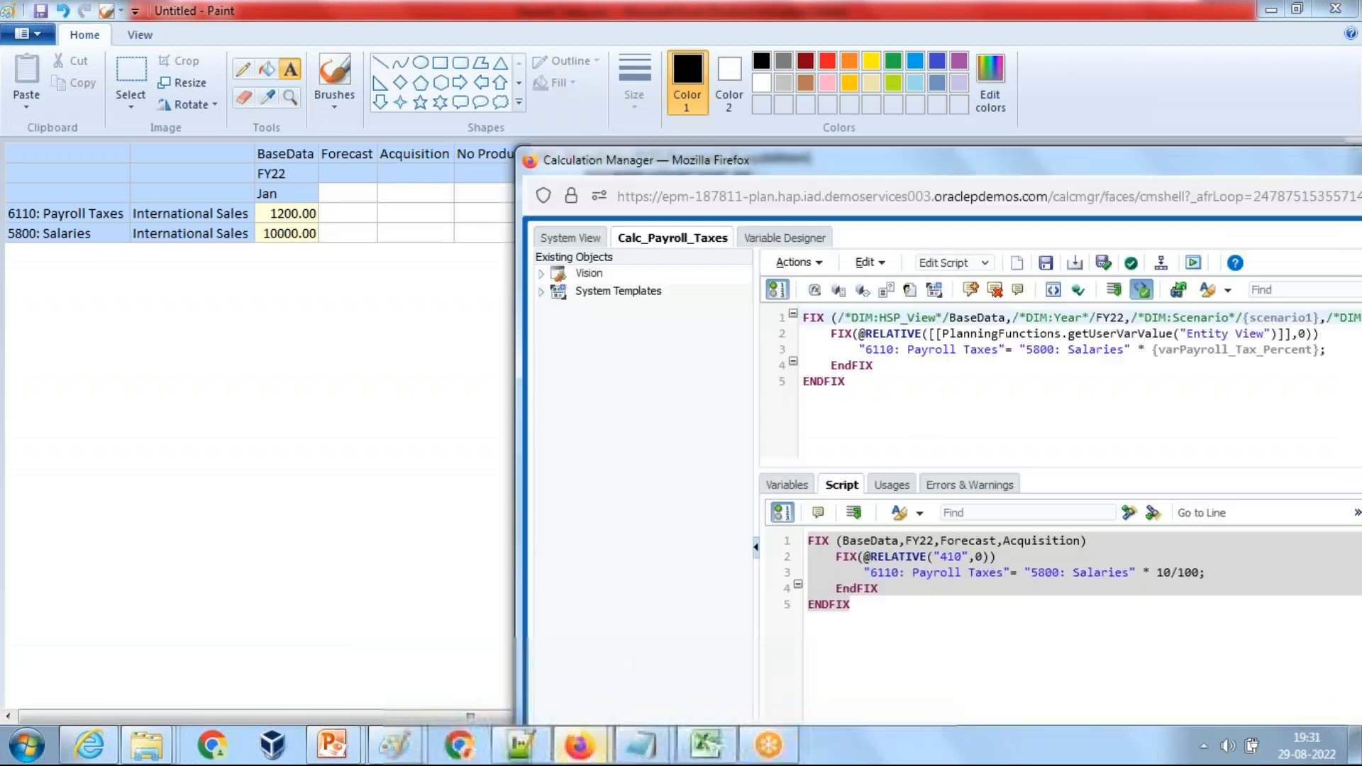
left_click(946, 267)
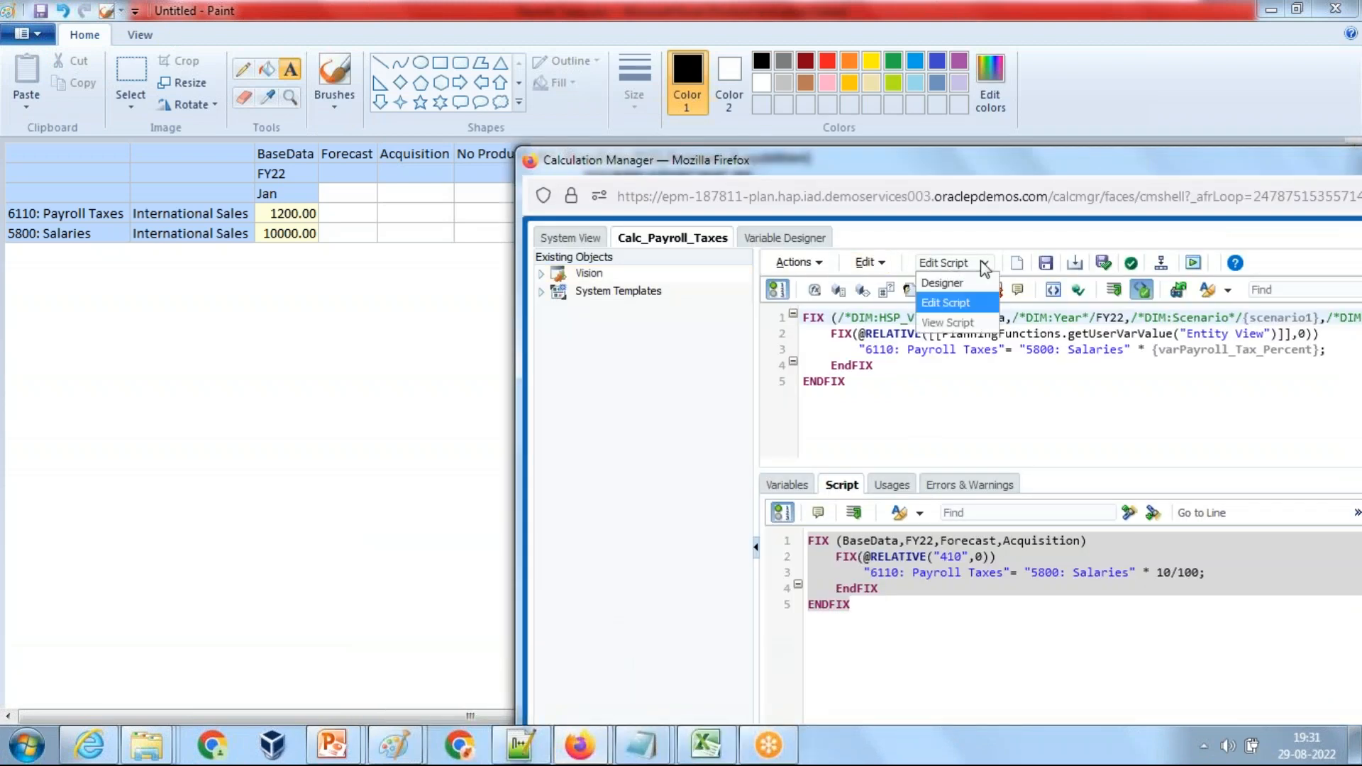
left_click(1043, 268)
left_click(958, 272)
left_click(938, 282)
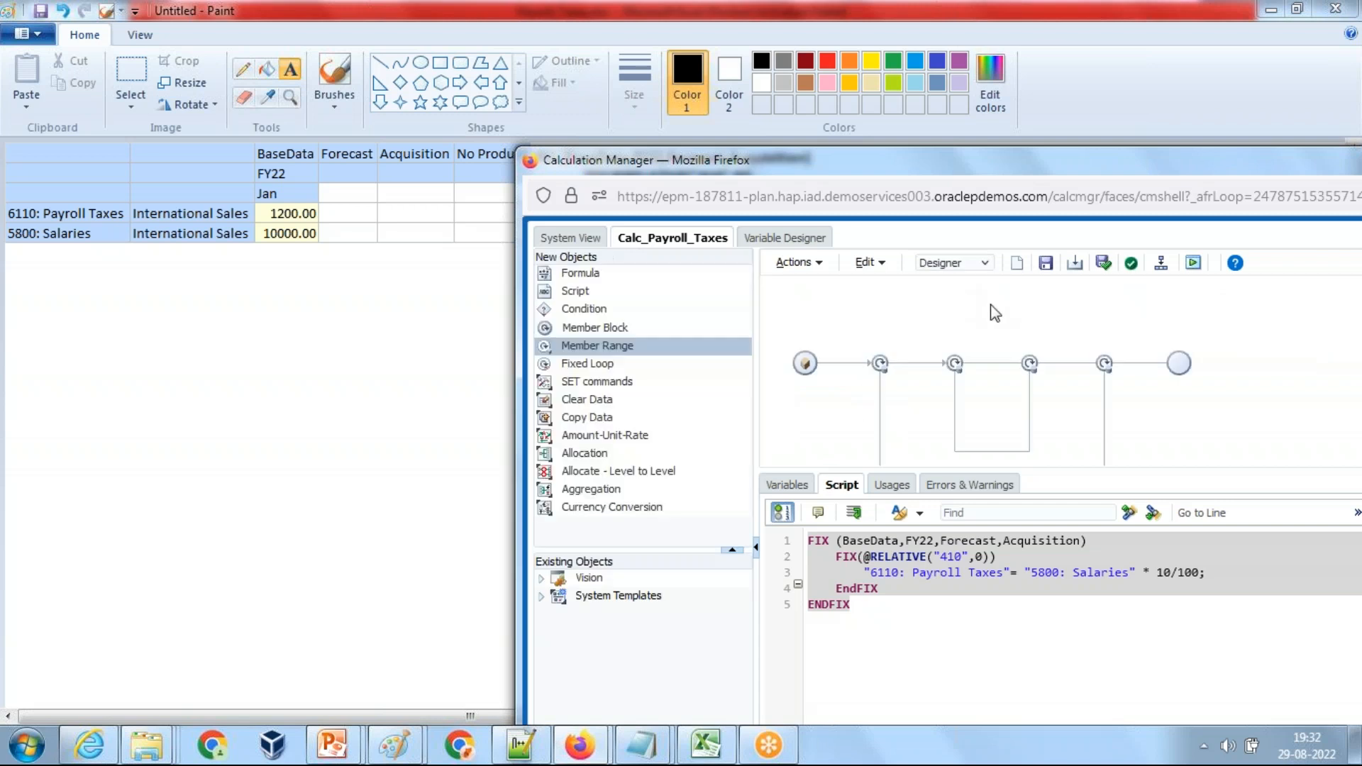
- Maximize the Calculation Manager window and show the details of the flowchart's outer member range for BaseData and FY22
left_click_drag(1011, 159, 870, 74)
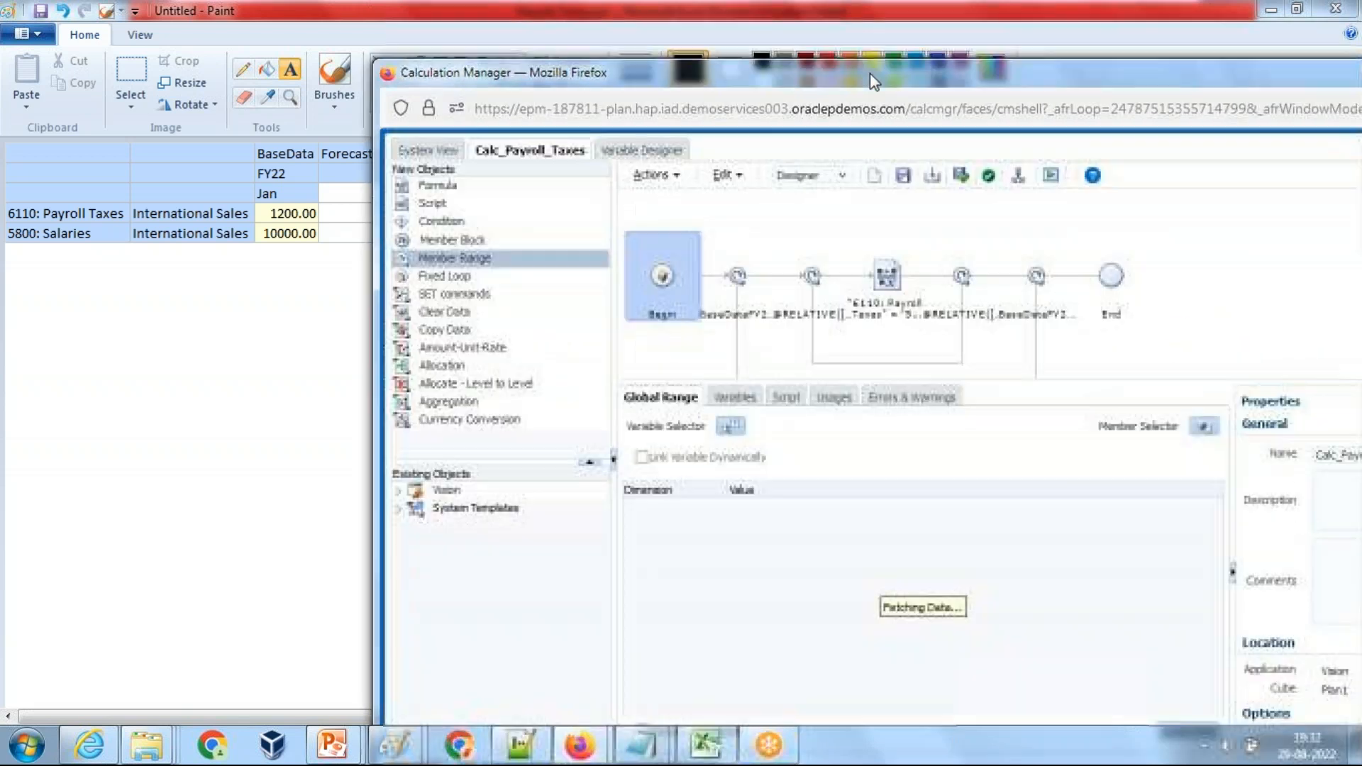
left_click(887, 277)
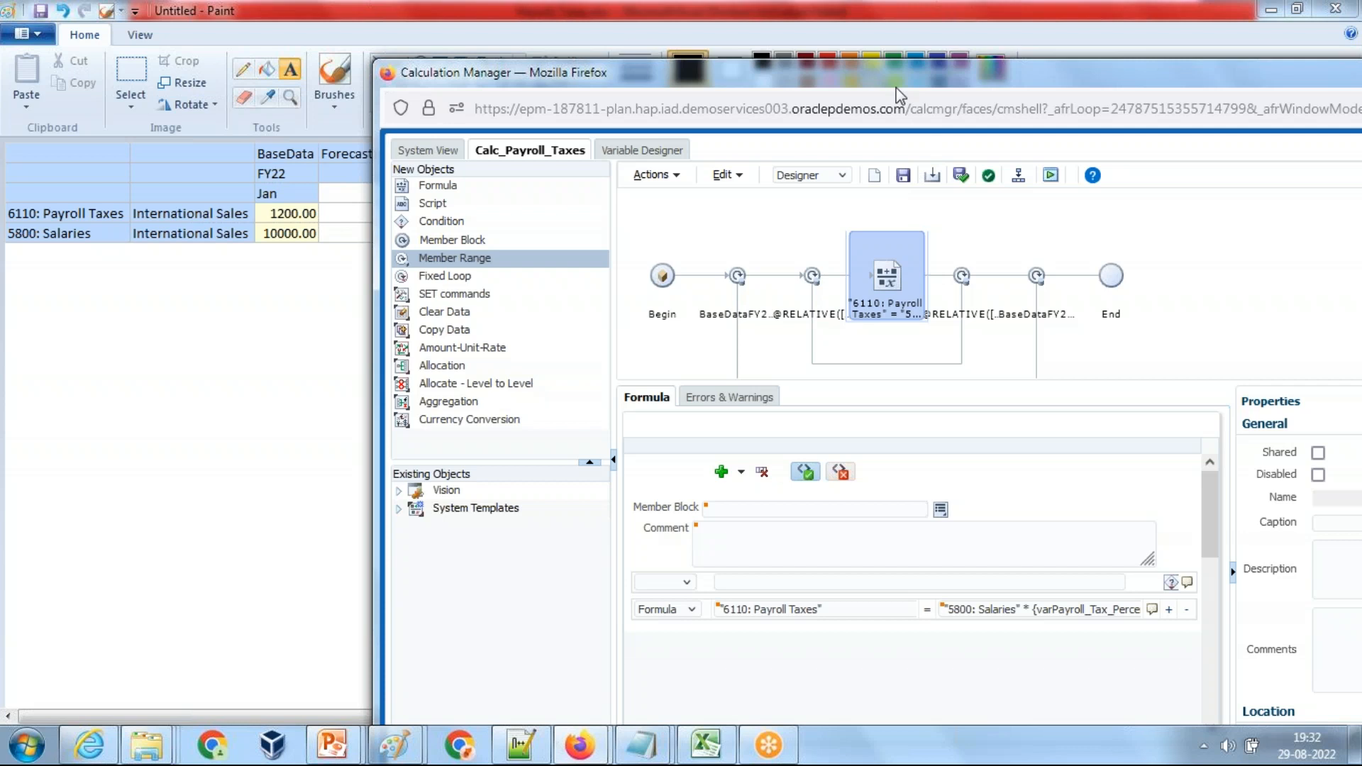
double_click(896, 88)
left_click(367, 211)
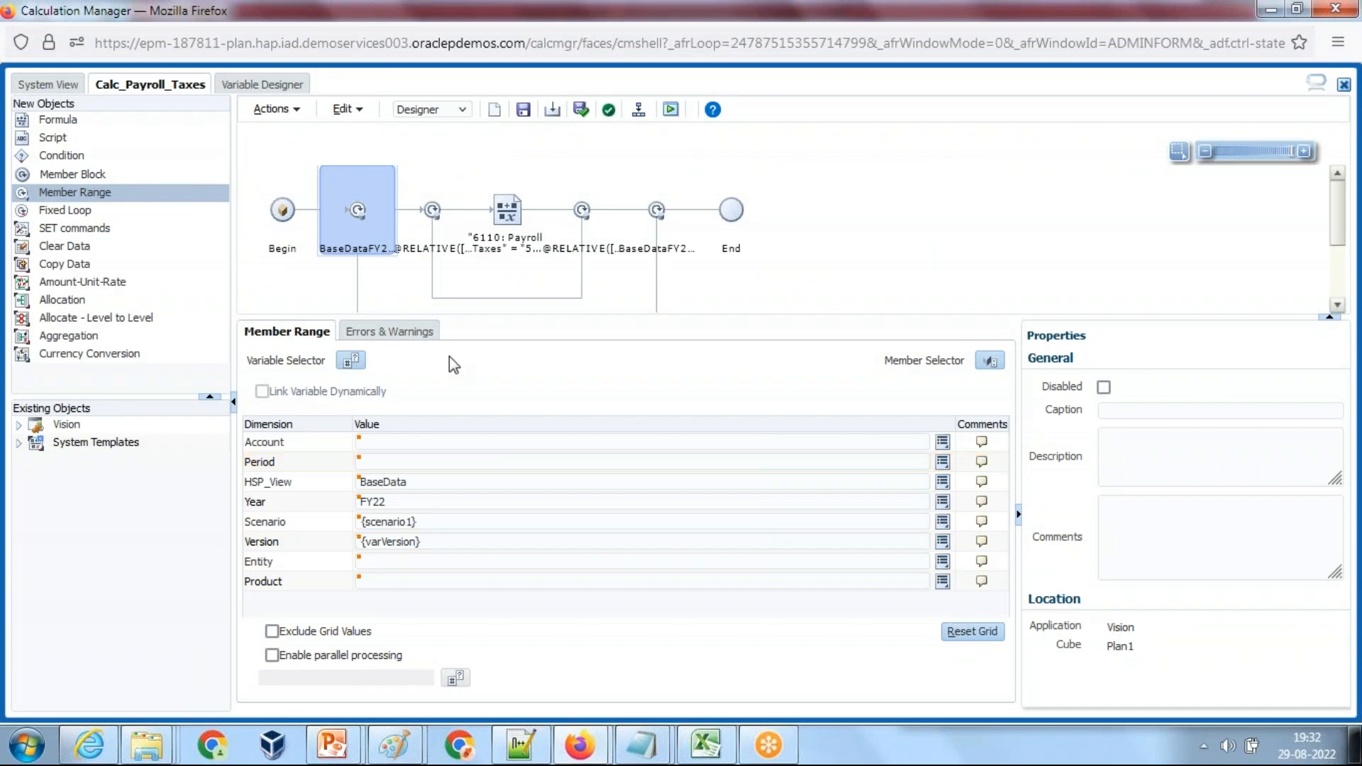
- Open a second Paint window and paste the screenshot of the Calculation Manager designer into it
key("alt+Tab")
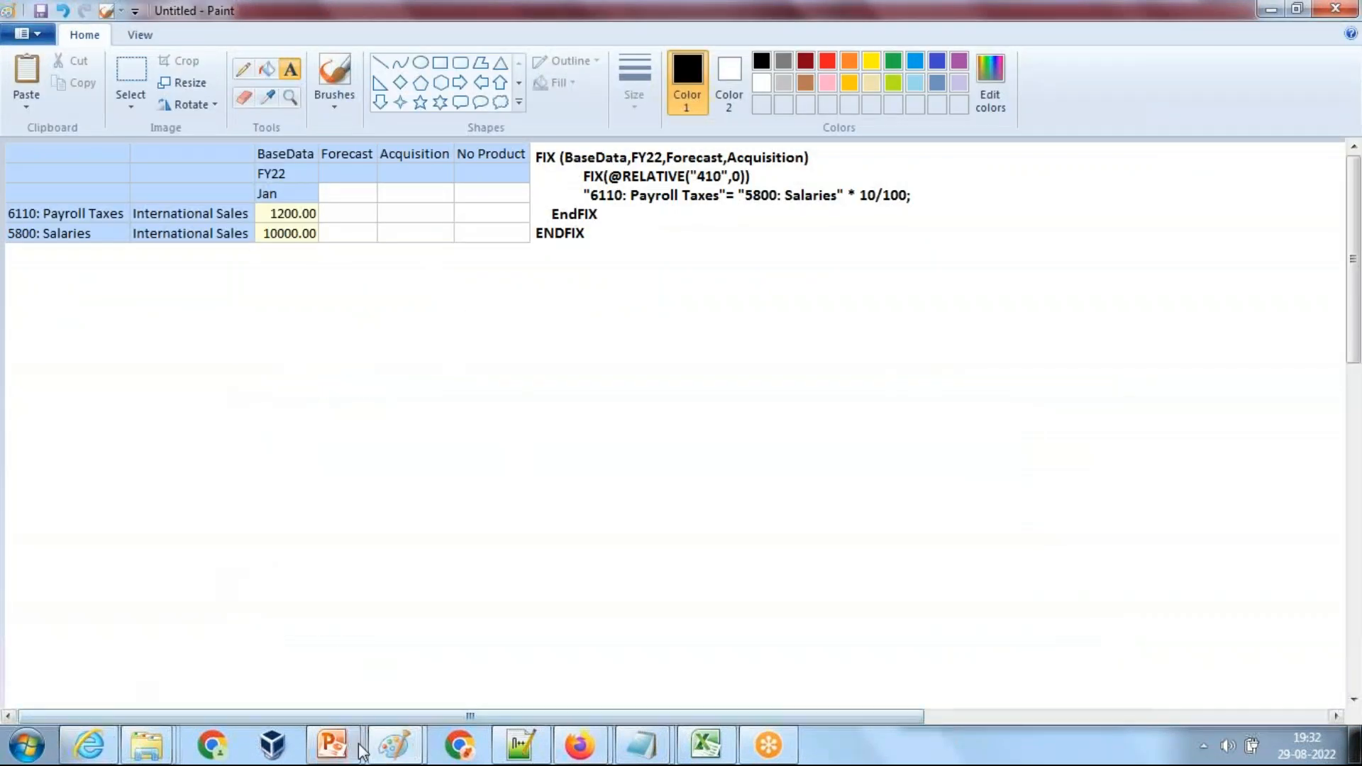
left_click(26, 745)
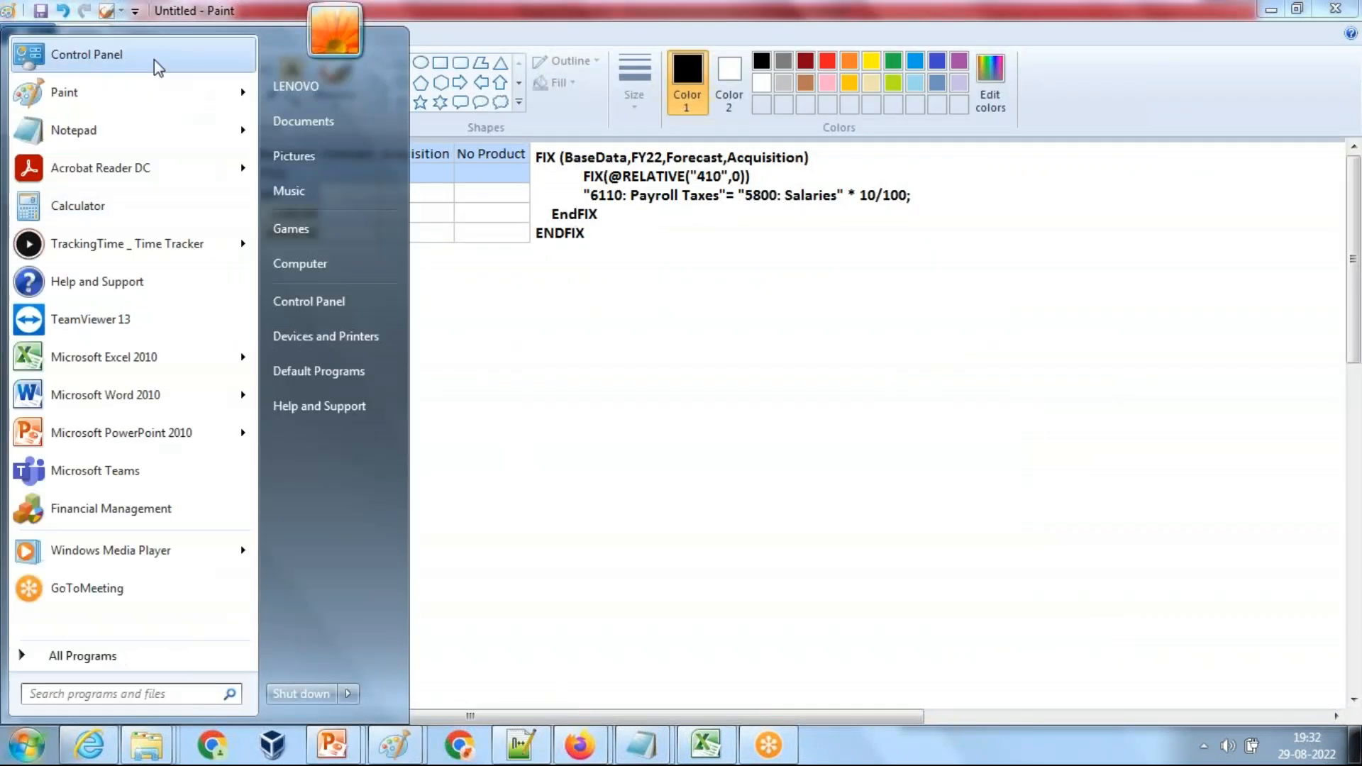
left_click(102, 97)
key("ctrl+v")
- Copy the flowchart and member range rows from the designer screenshot and place them below the data grid in the first Paint picture
mouse_move(657, 368)
left_mouse_down()
mouse_move(681, 260)
mouse_move(605, 209)
left_mouse_up()
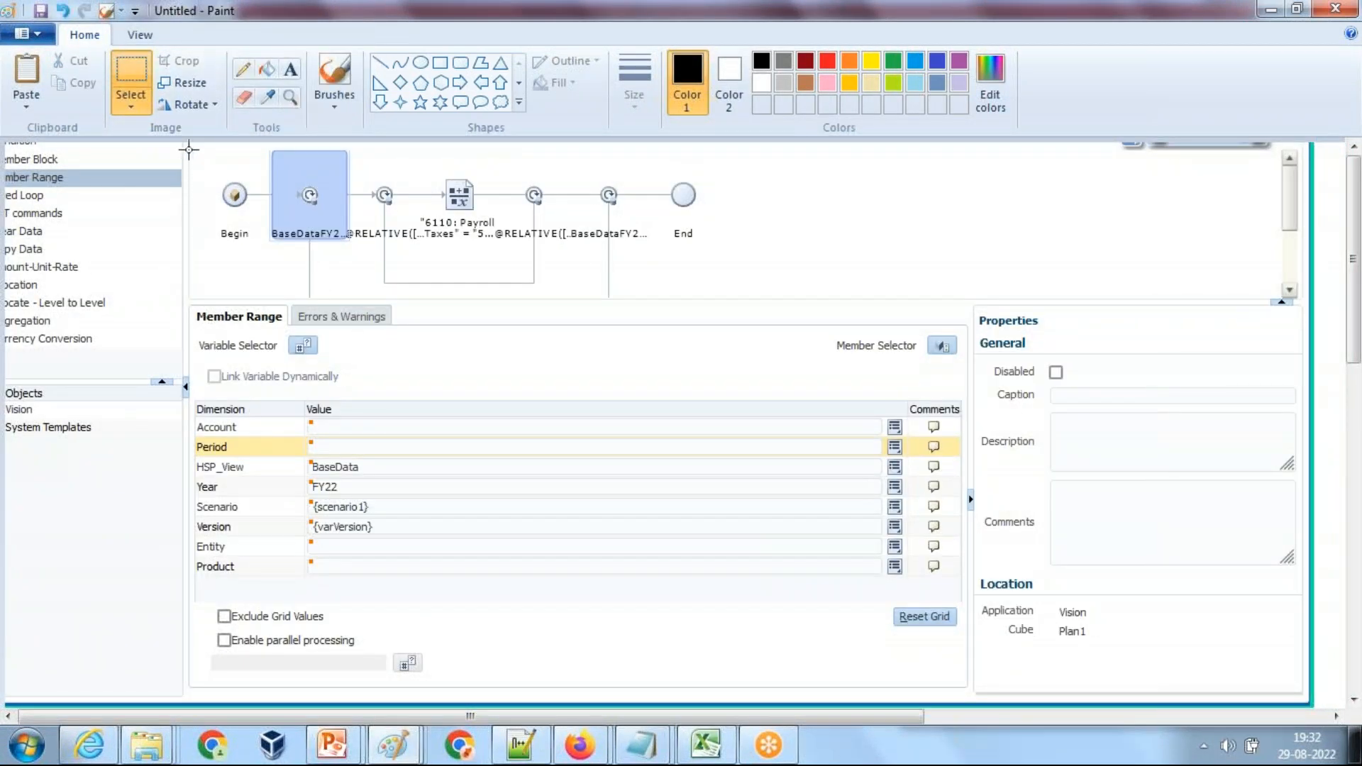
left_click_drag(574, 650, 965, 580)
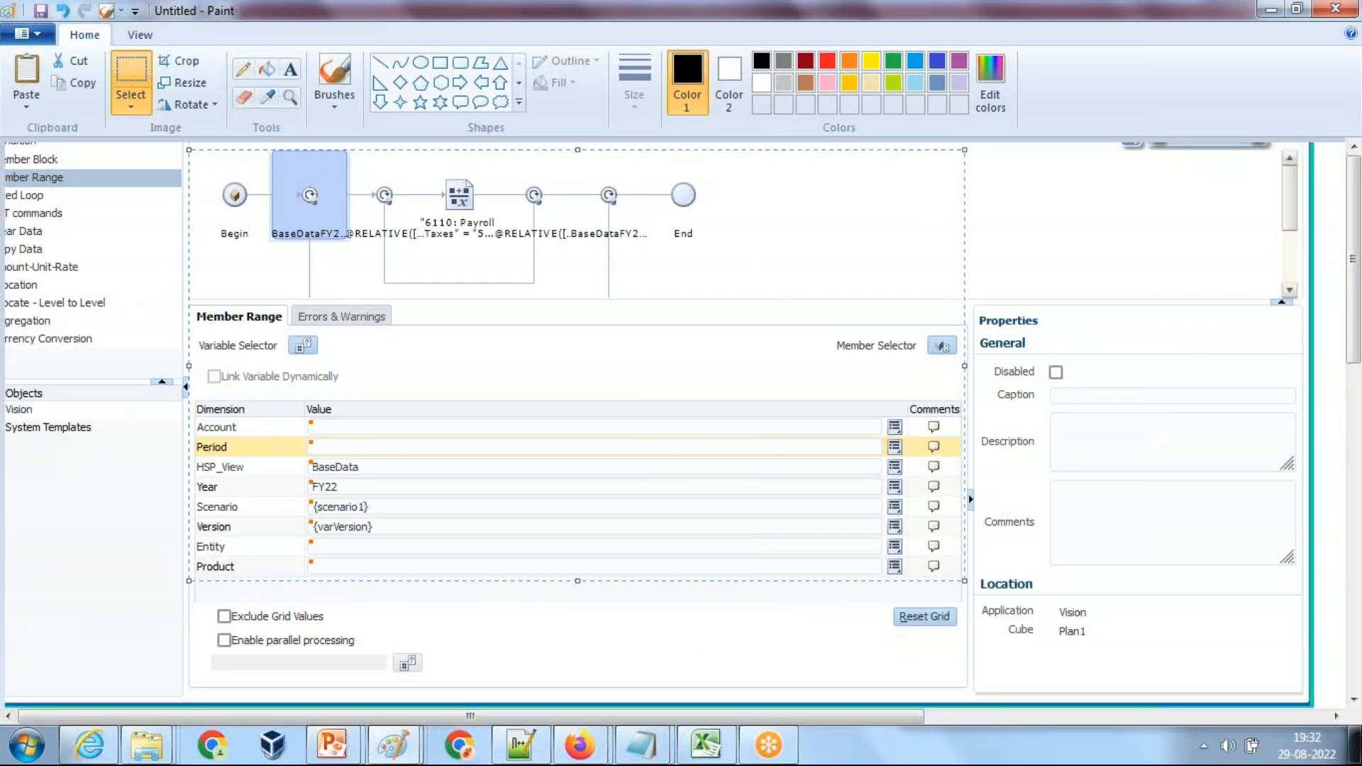
key("Delete")
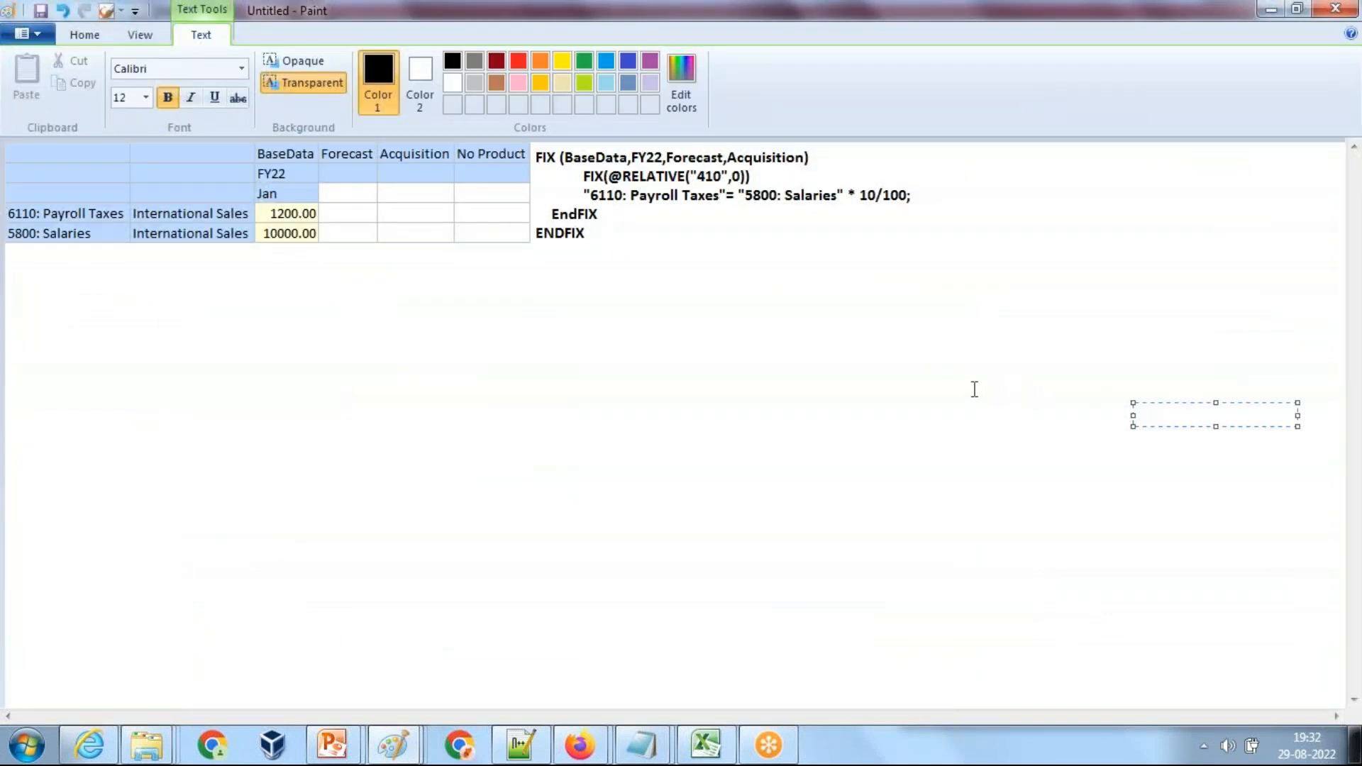
left_click(85, 34)
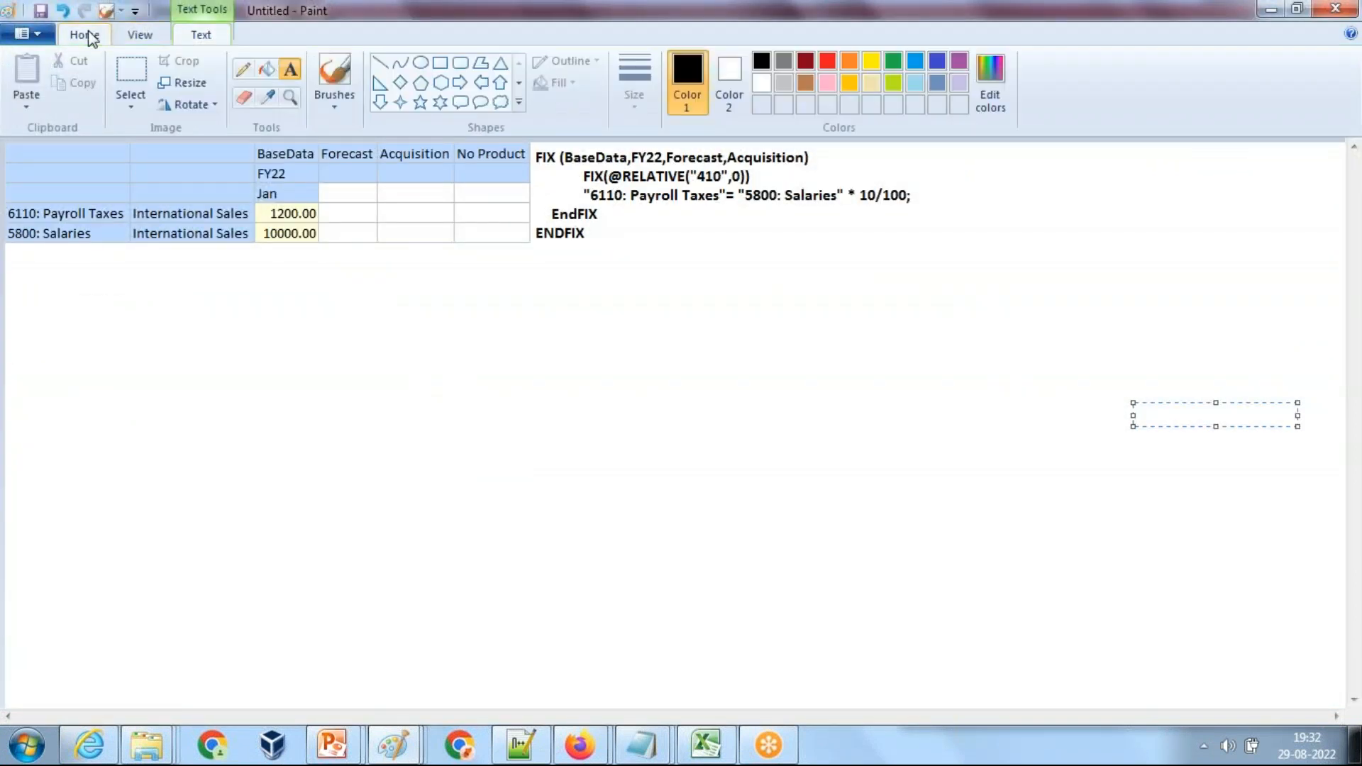
left_click(131, 82)
key("ctrl+v")
mouse_move(293, 241)
left_mouse_down()
mouse_move(462, 414)
mouse_move(249, 380)
mouse_move(312, 377)
left_mouse_up()
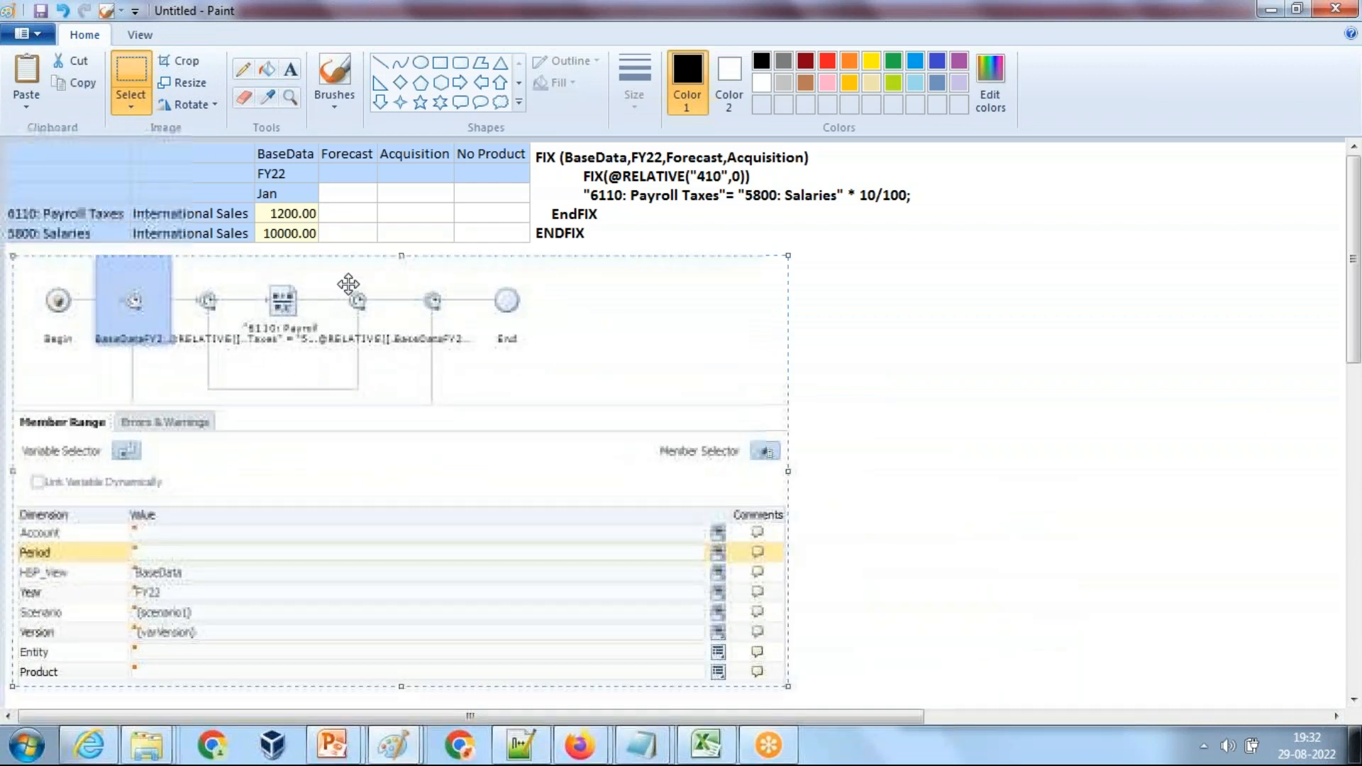
- Outline the script's outer FIX line and the HSP_View to Version rows of the member range with thin red rectangles
left_click(440, 63)
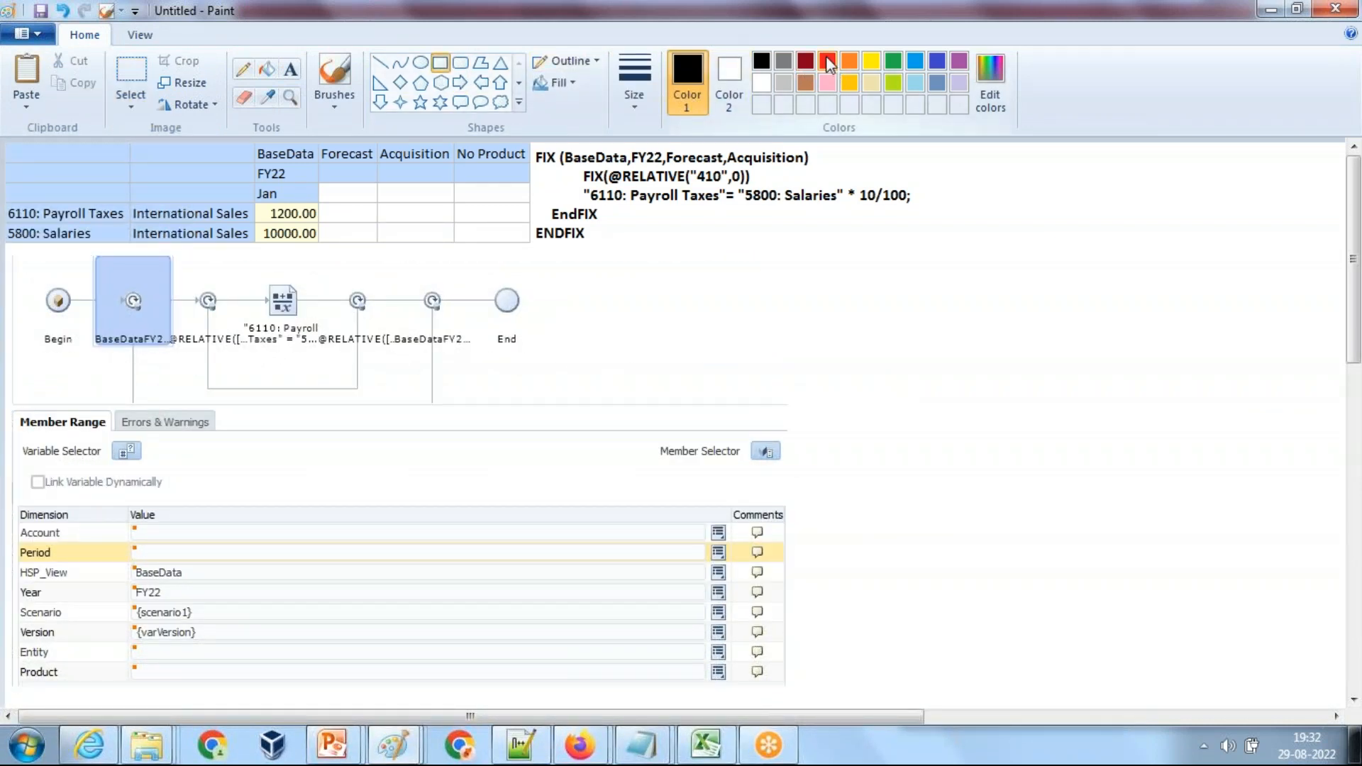
mouse_move(533, 142)
left_mouse_down()
mouse_move(826, 175)
mouse_move(814, 166)
left_mouse_up()
left_click(634, 93)
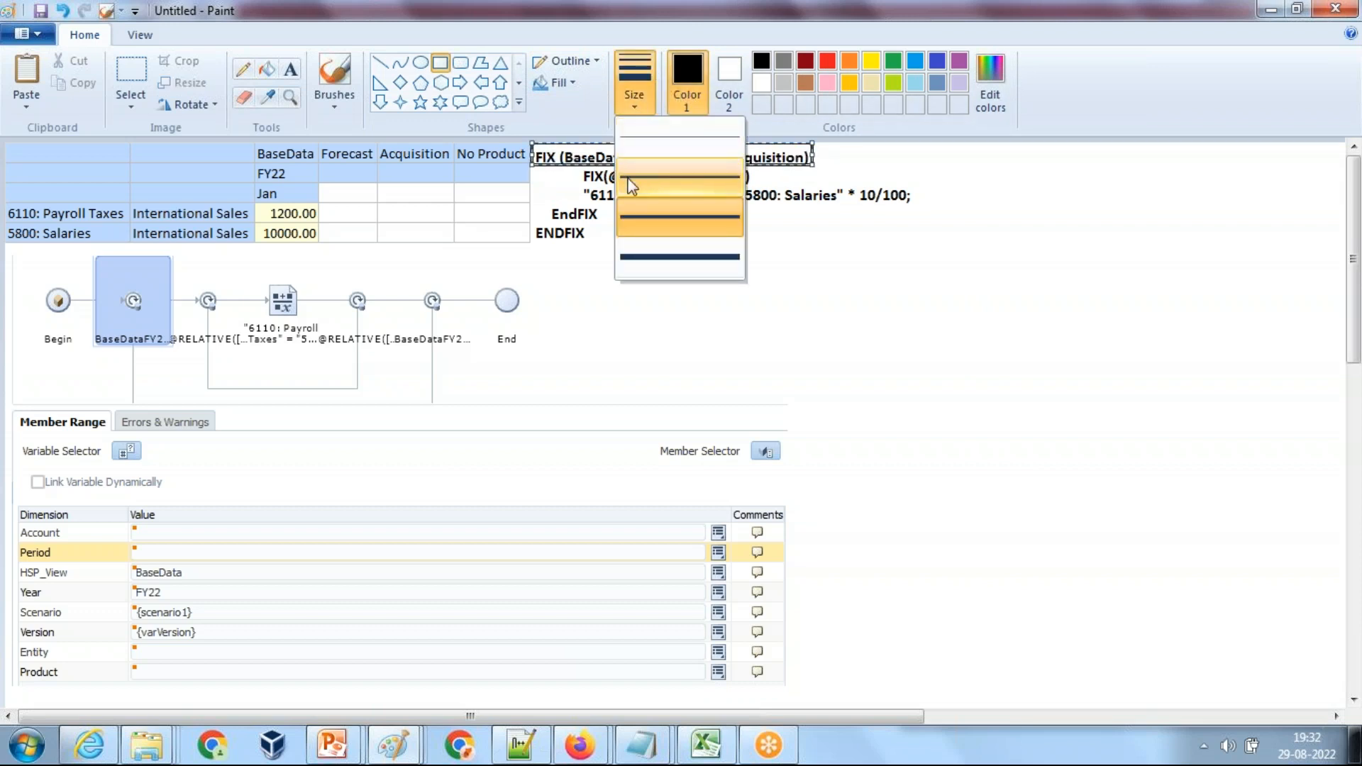
left_click(634, 179)
left_click(828, 63)
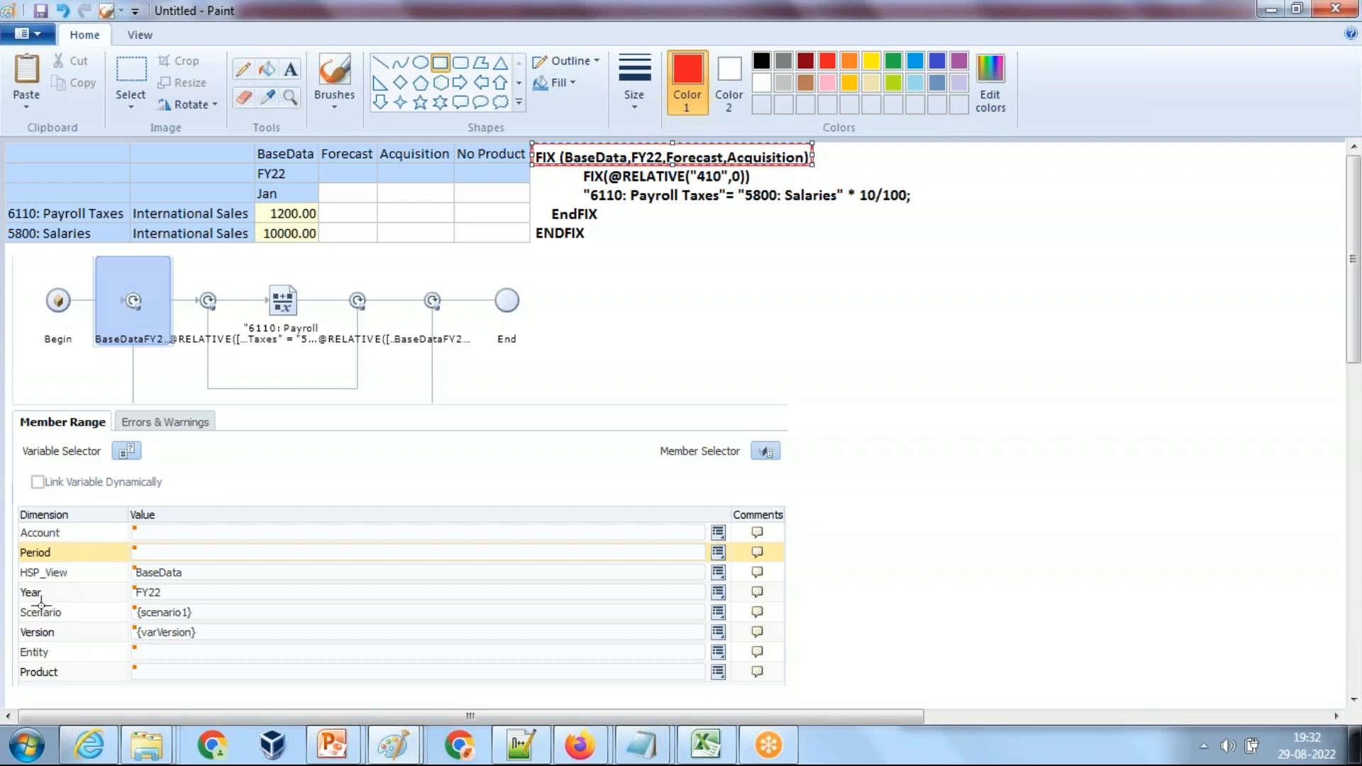
left_click_drag(10, 557, 208, 641)
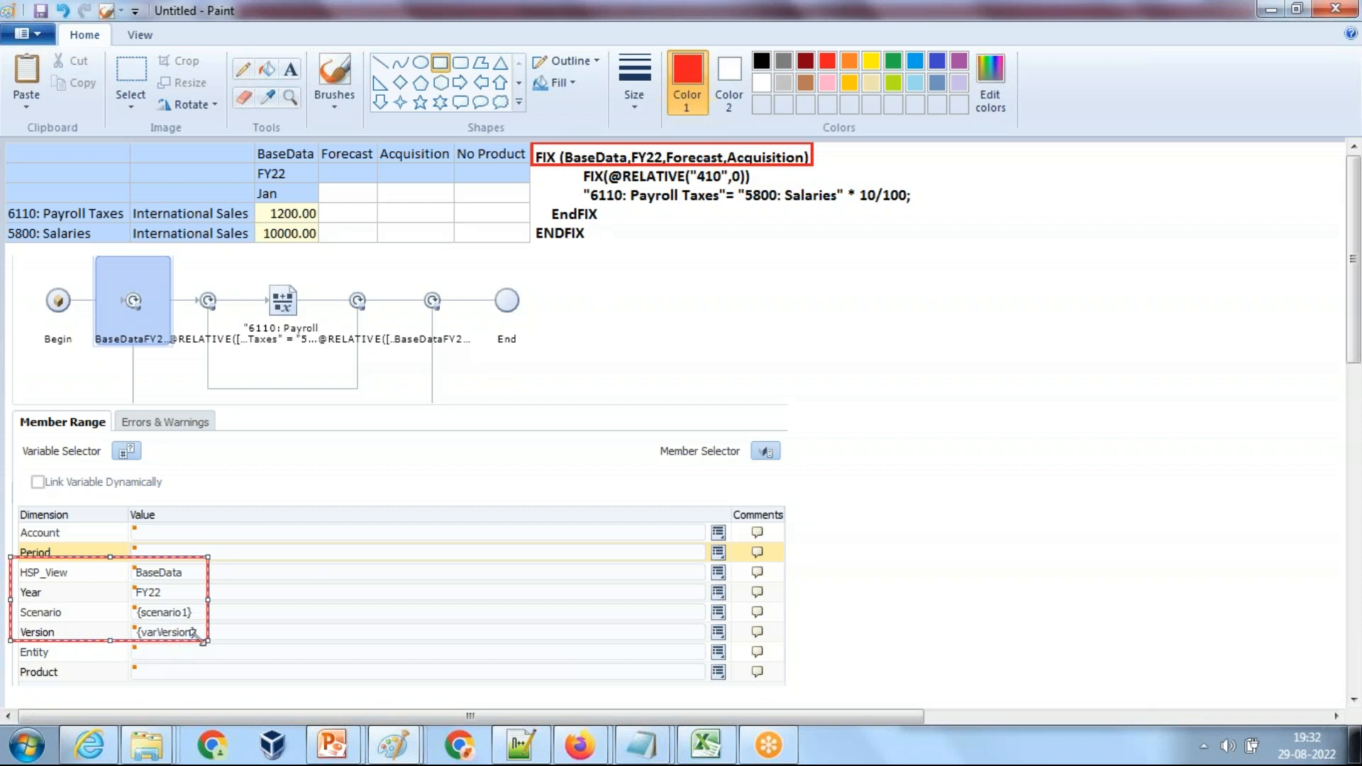
left_click(1072, 408)
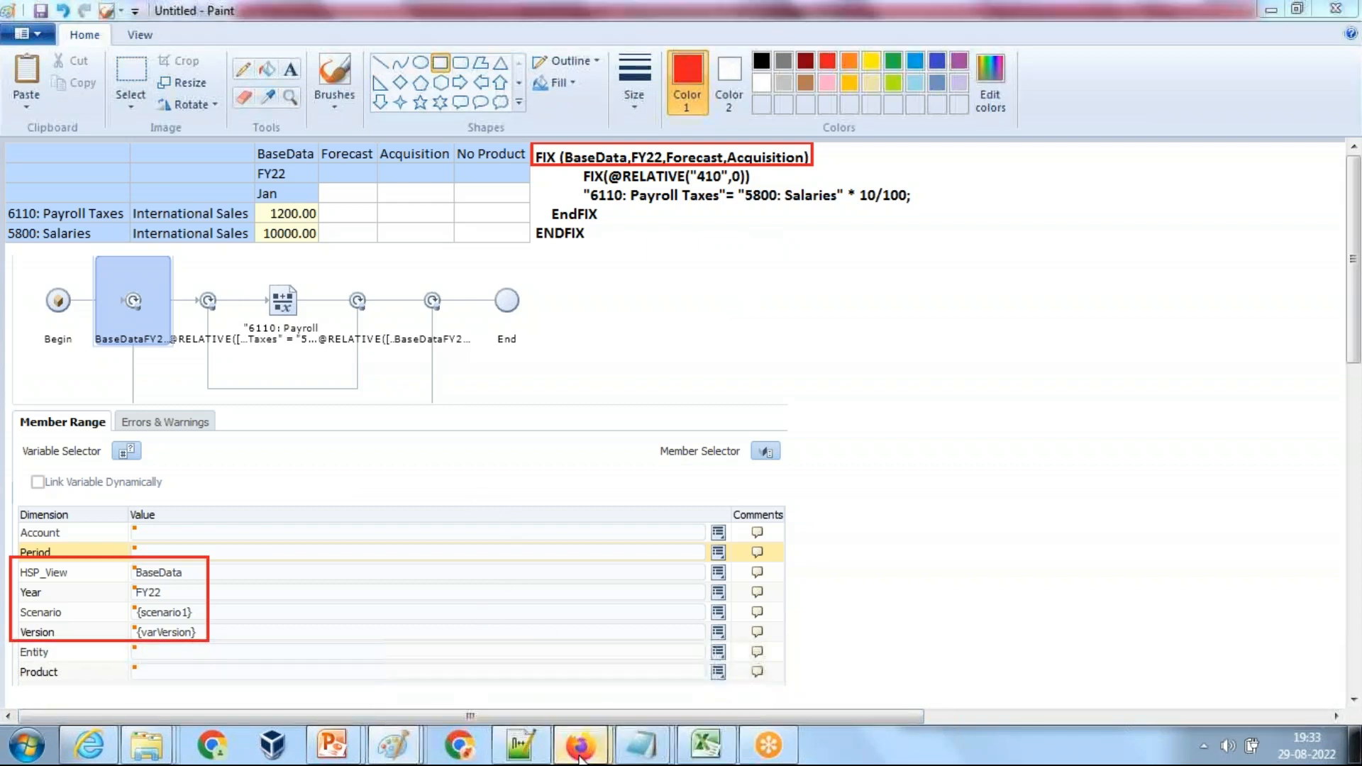
- Switch to Calculation Manager, show the Payroll Taxes formula component and change the Calc_Payroll_Taxes rule to Edit Script view
mouse_move(580, 745)
left_click(640, 624)
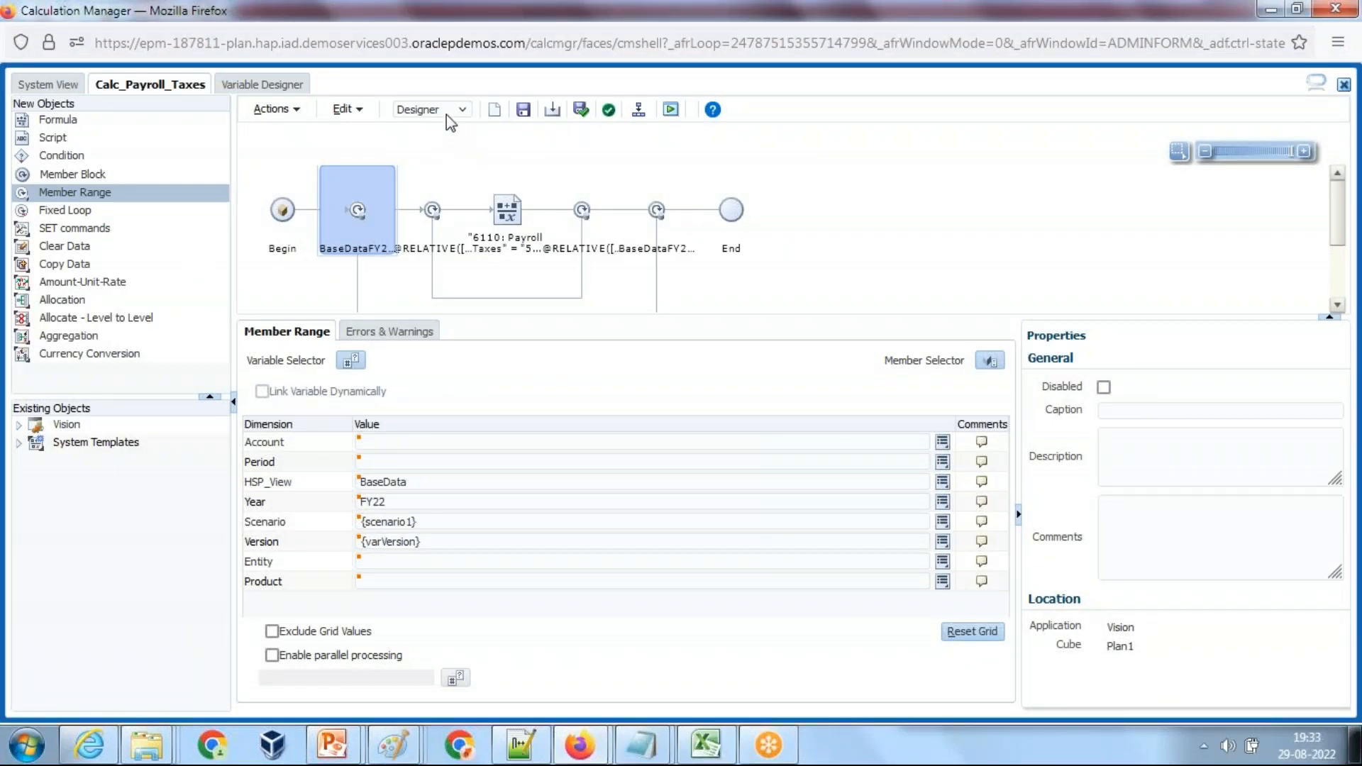
left_click(530, 223)
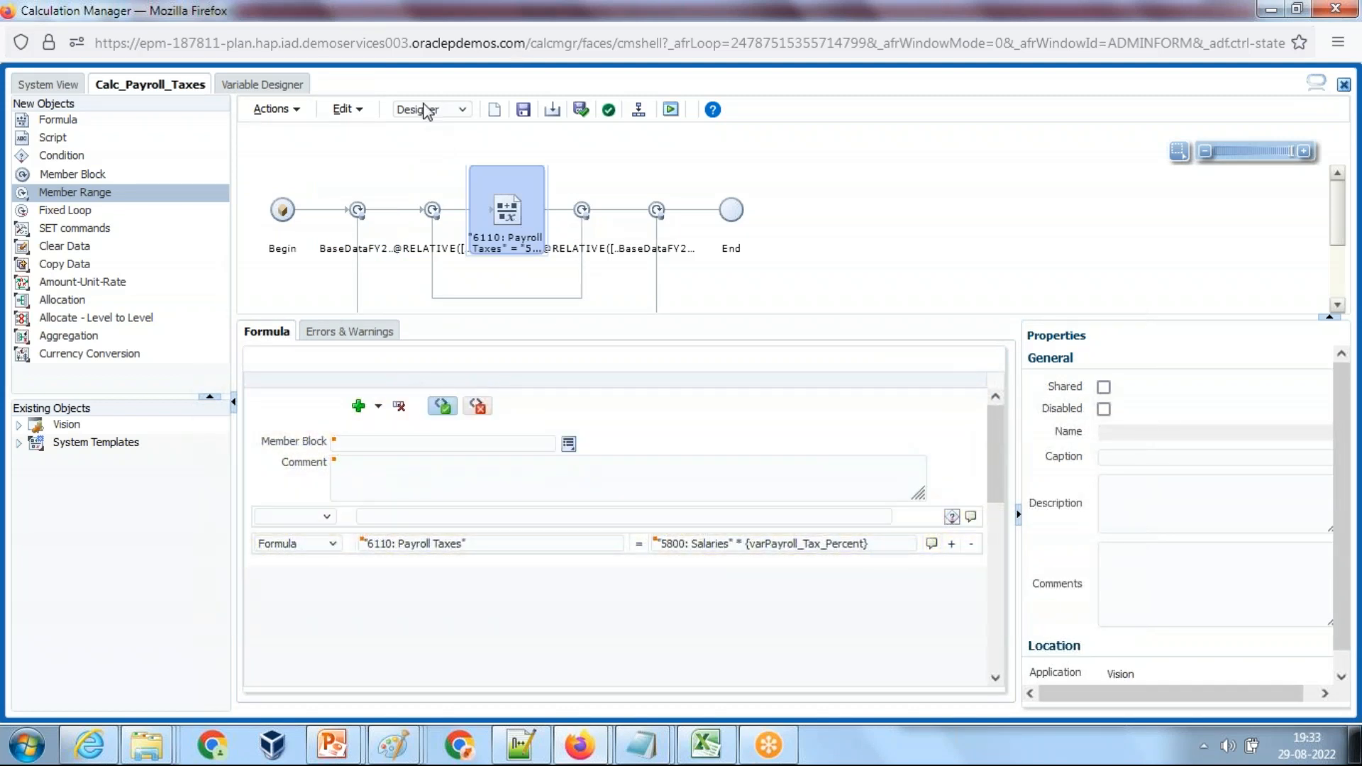
left_click(428, 112)
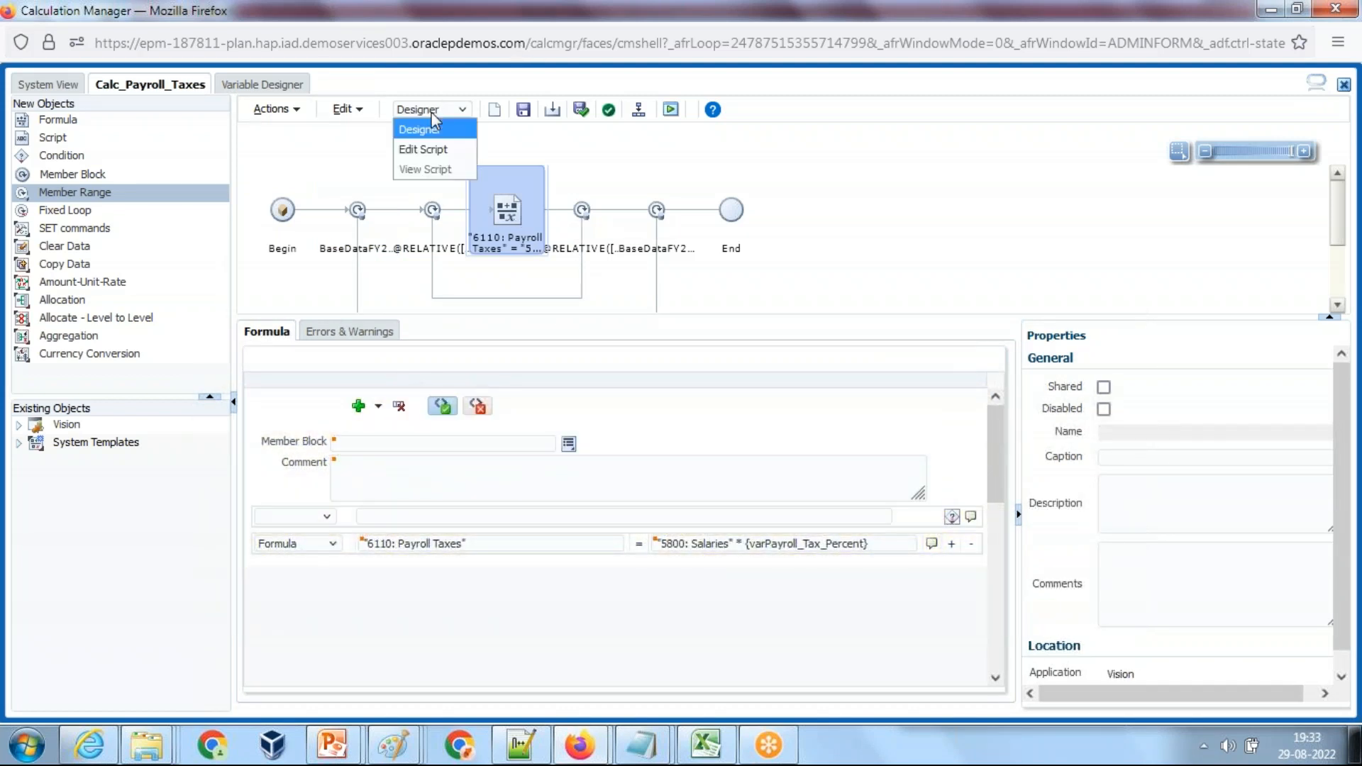
left_click(428, 151)
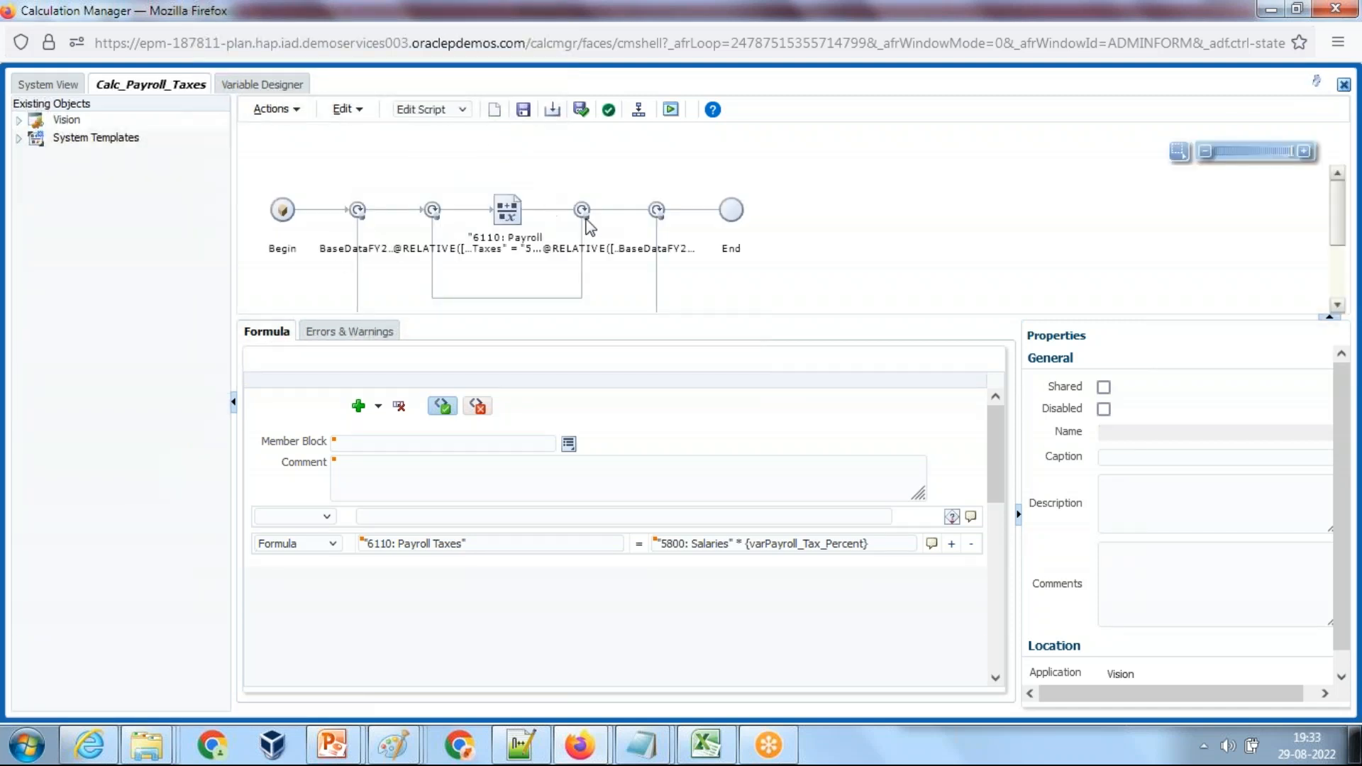
left_click(507, 209)
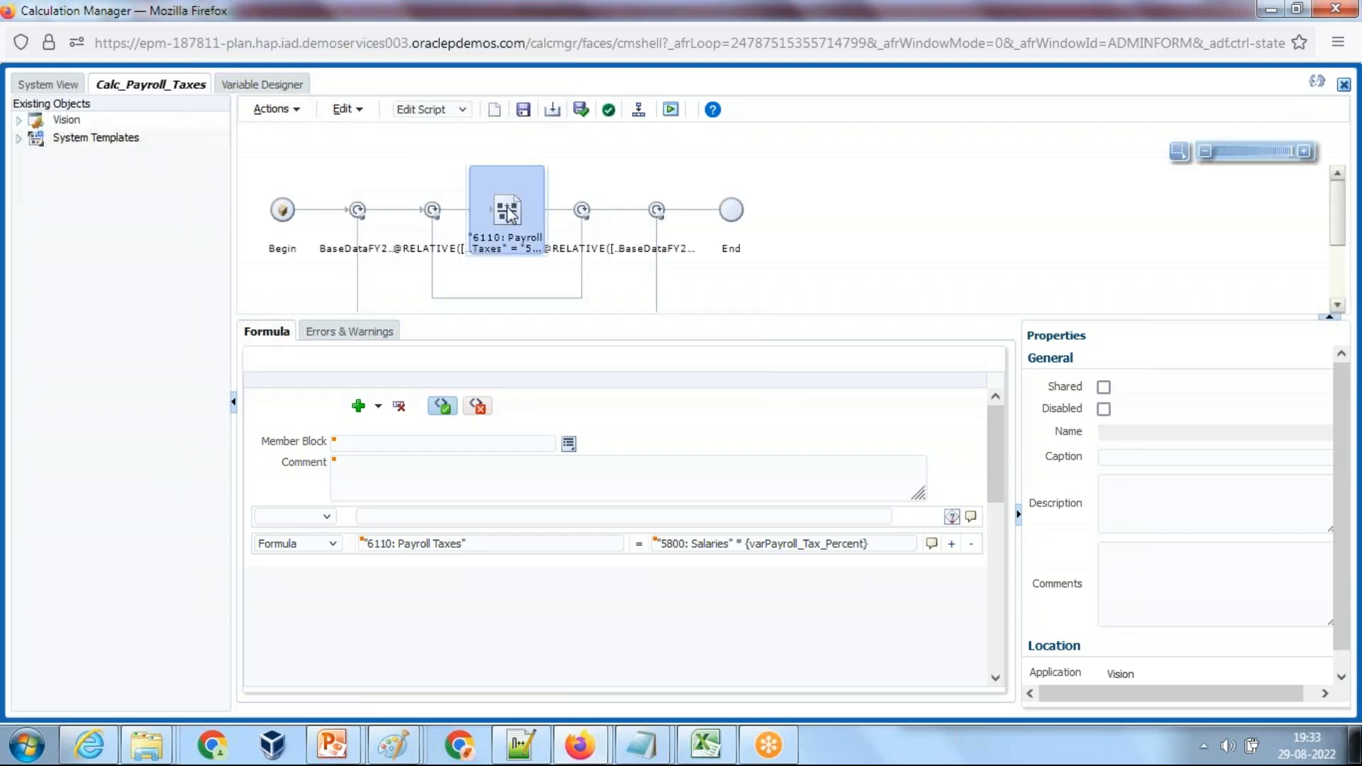
left_click(282, 210)
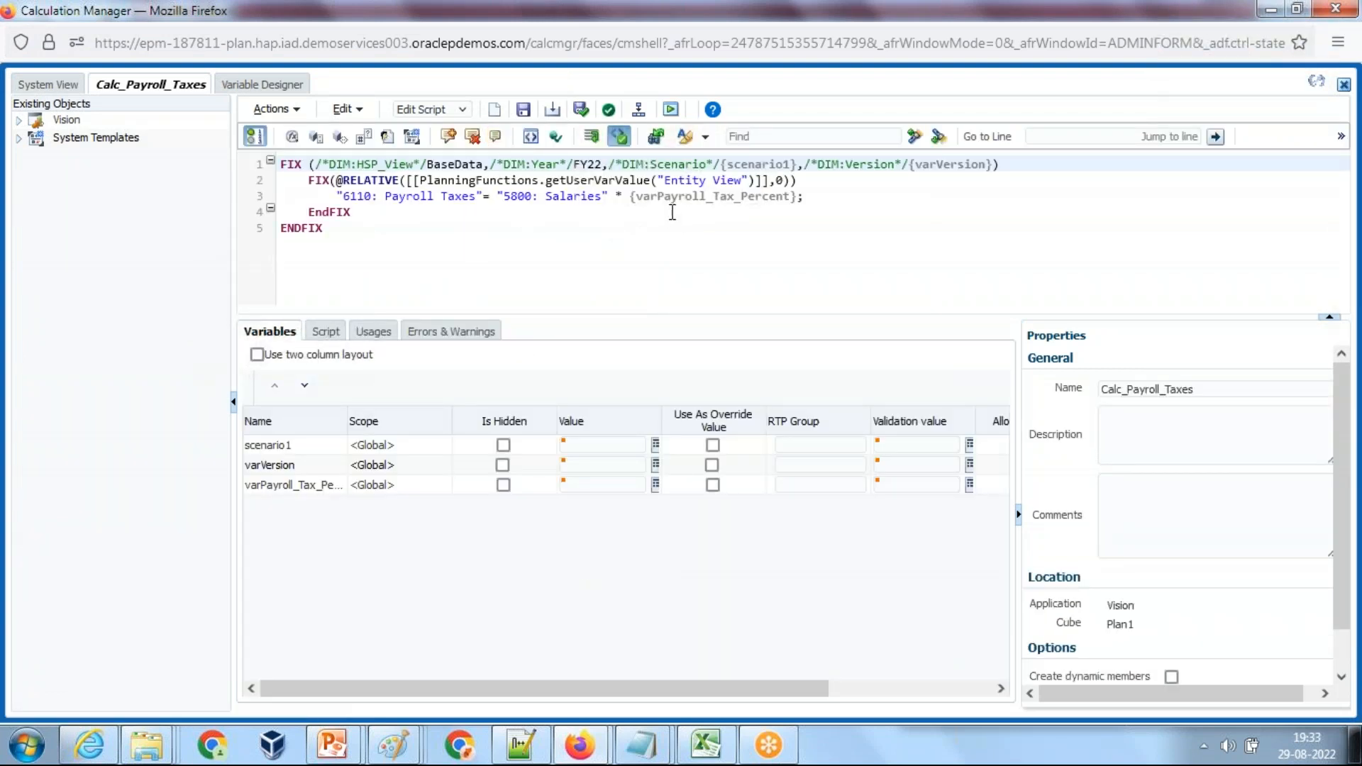
- Copy the whole generated Calc_Payroll_Taxes script and add it as red text below the existing script in the Paint picture
left_click(669, 213)
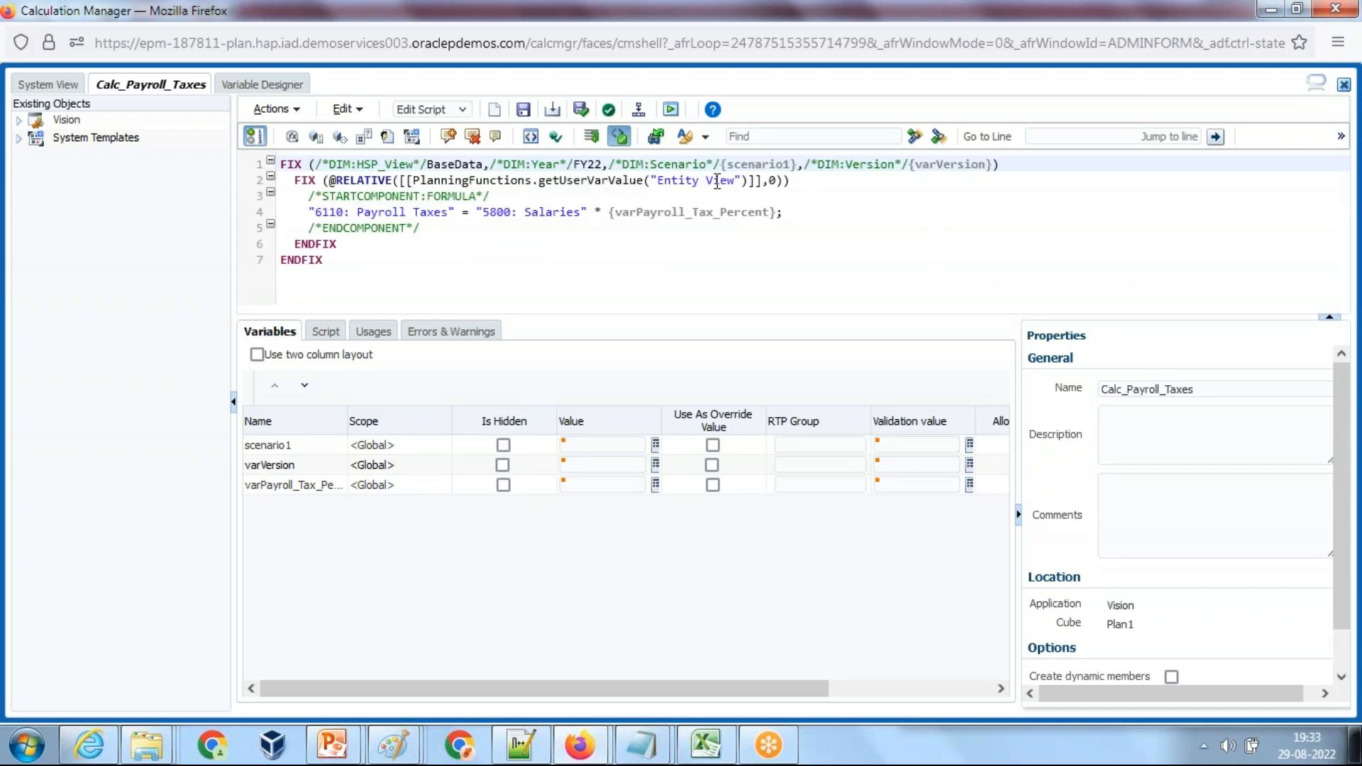
left_click_drag(801, 177, 291, 197)
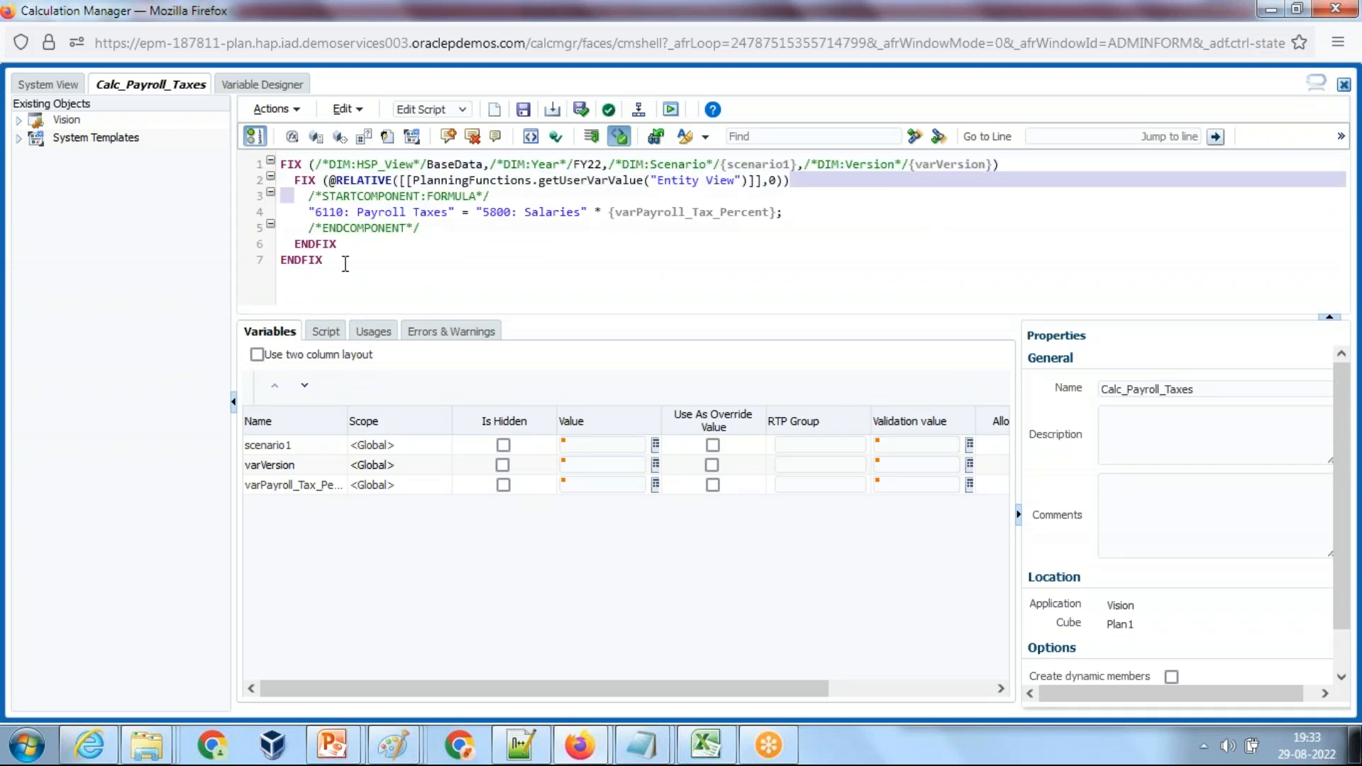
left_click(346, 263)
key("ctrl+a")
key("ctrl+c")
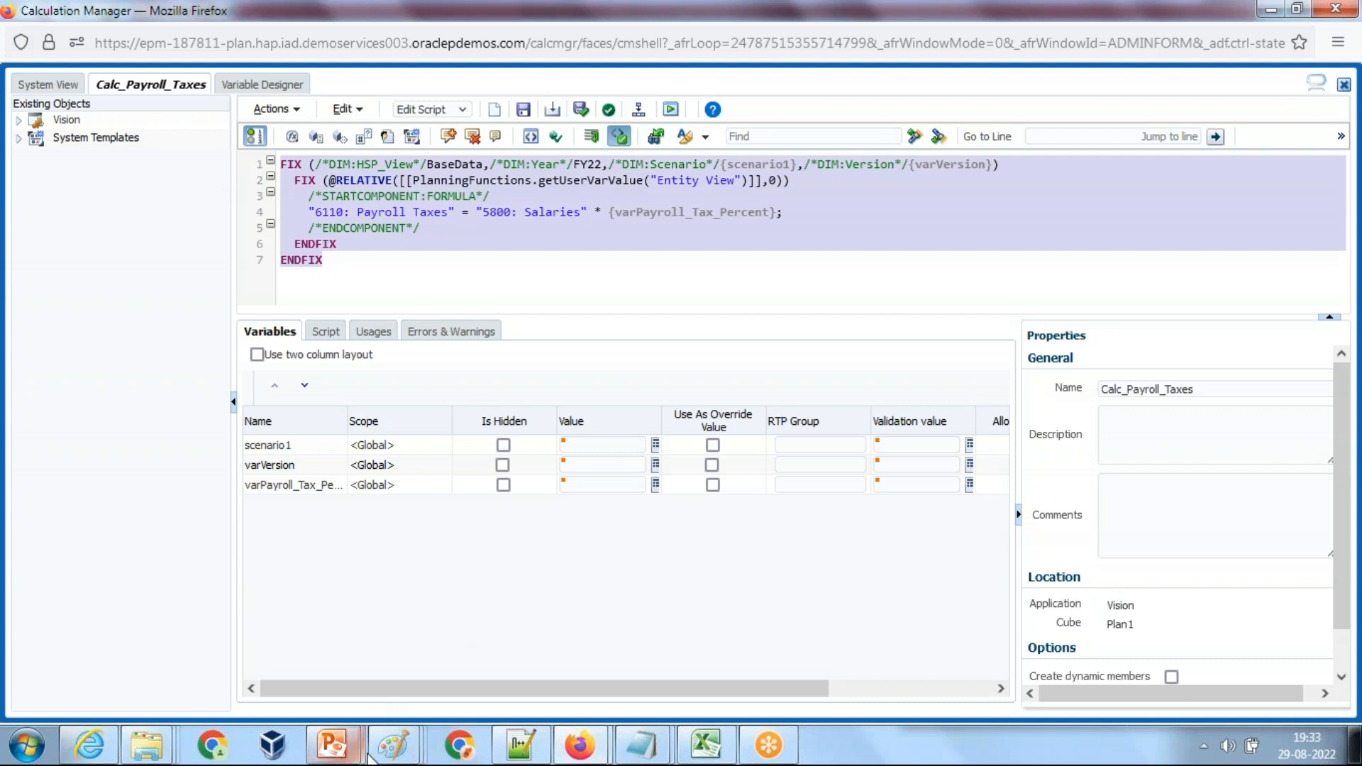
left_click(393, 745)
left_click(432, 637)
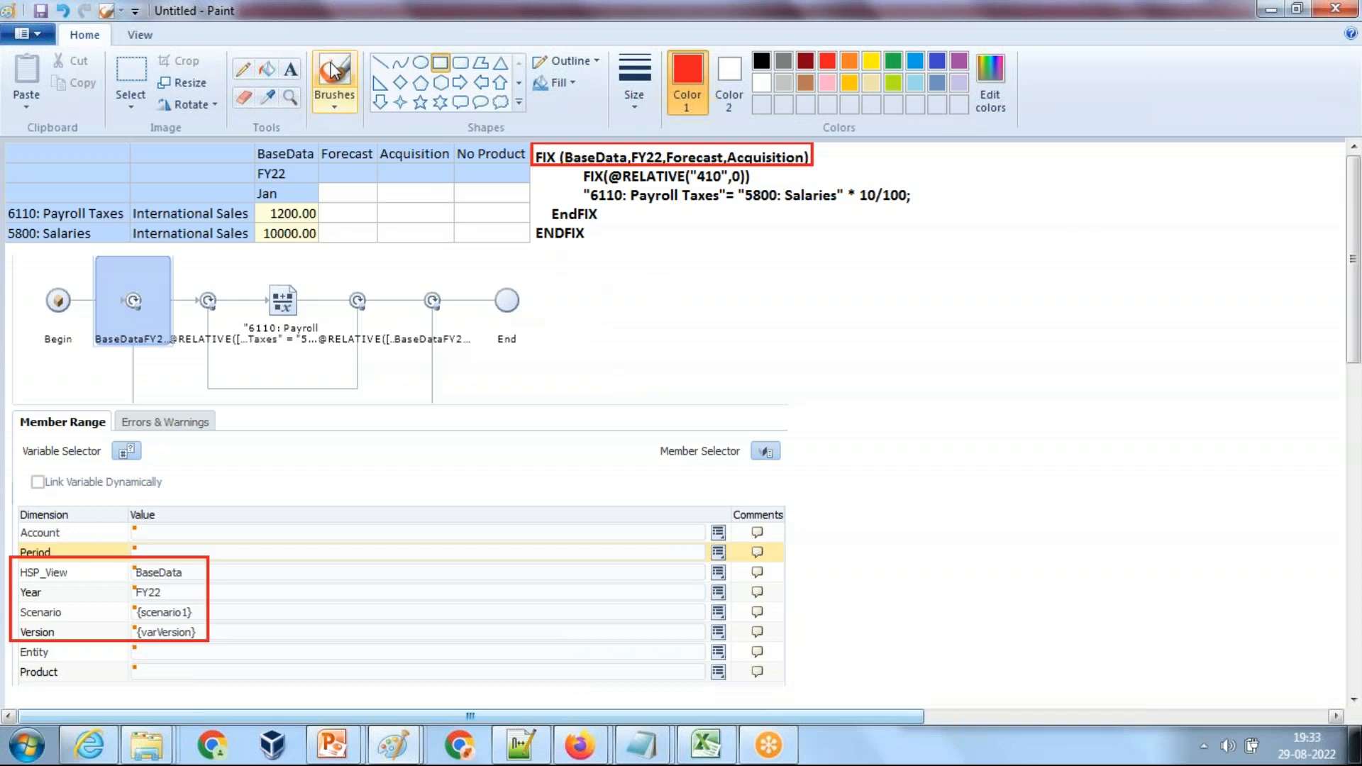
left_click(290, 69)
mouse_move(537, 256)
left_mouse_down()
mouse_move(1239, 360)
mouse_move(1242, 411)
left_mouse_up()
key("ctrl+v")
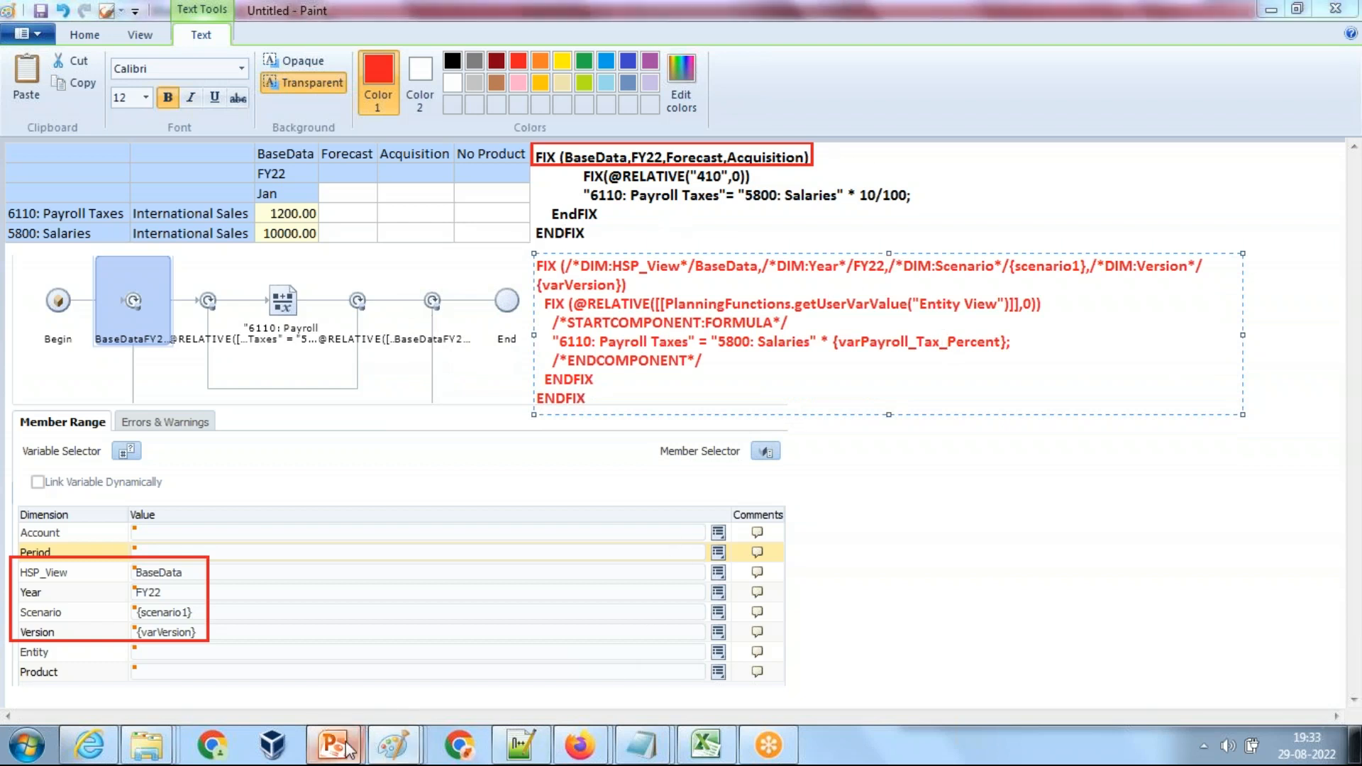
- Switch to the Payroll_Taxes.pptx presentation in PowerPoint, leave the slide show and go to the "Any Question?" slide
left_click(471, 644)
key("Escape")
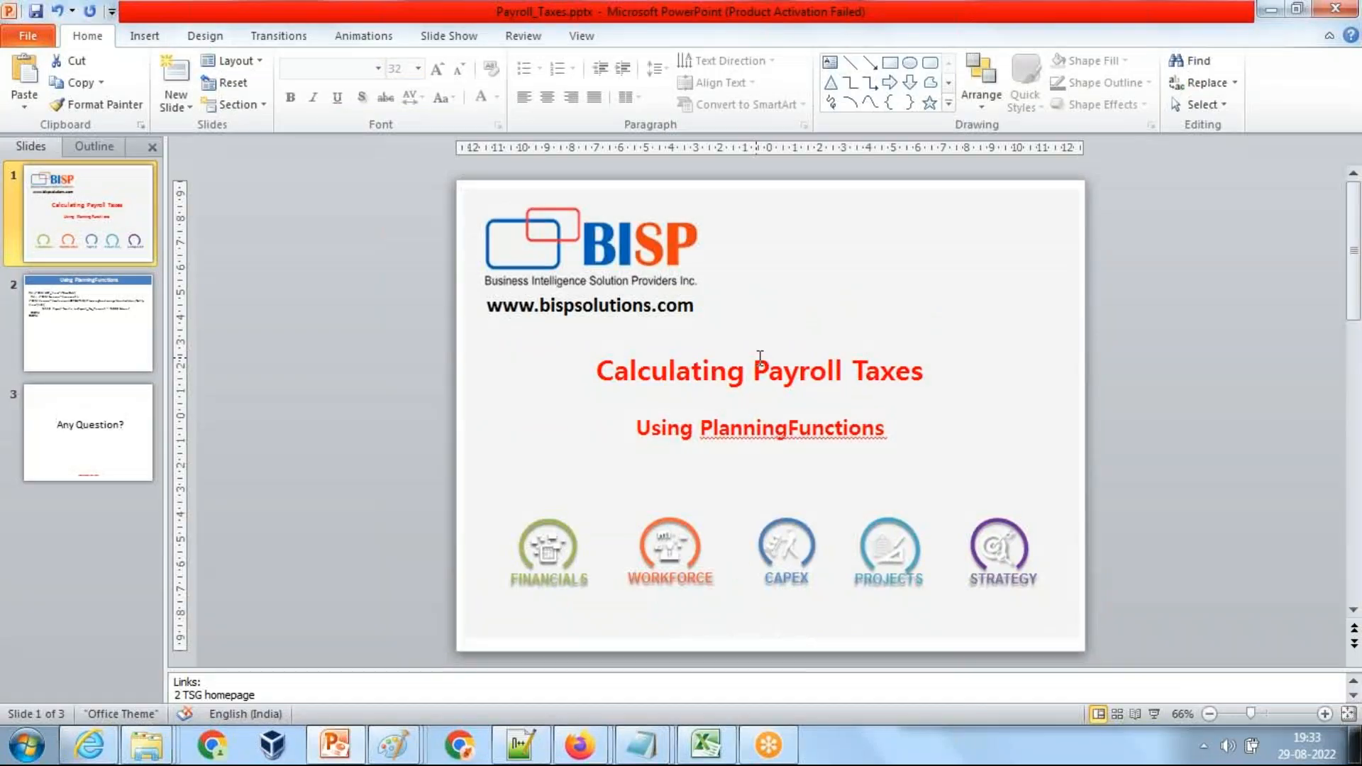
scroll(760, 358, "down", 2)
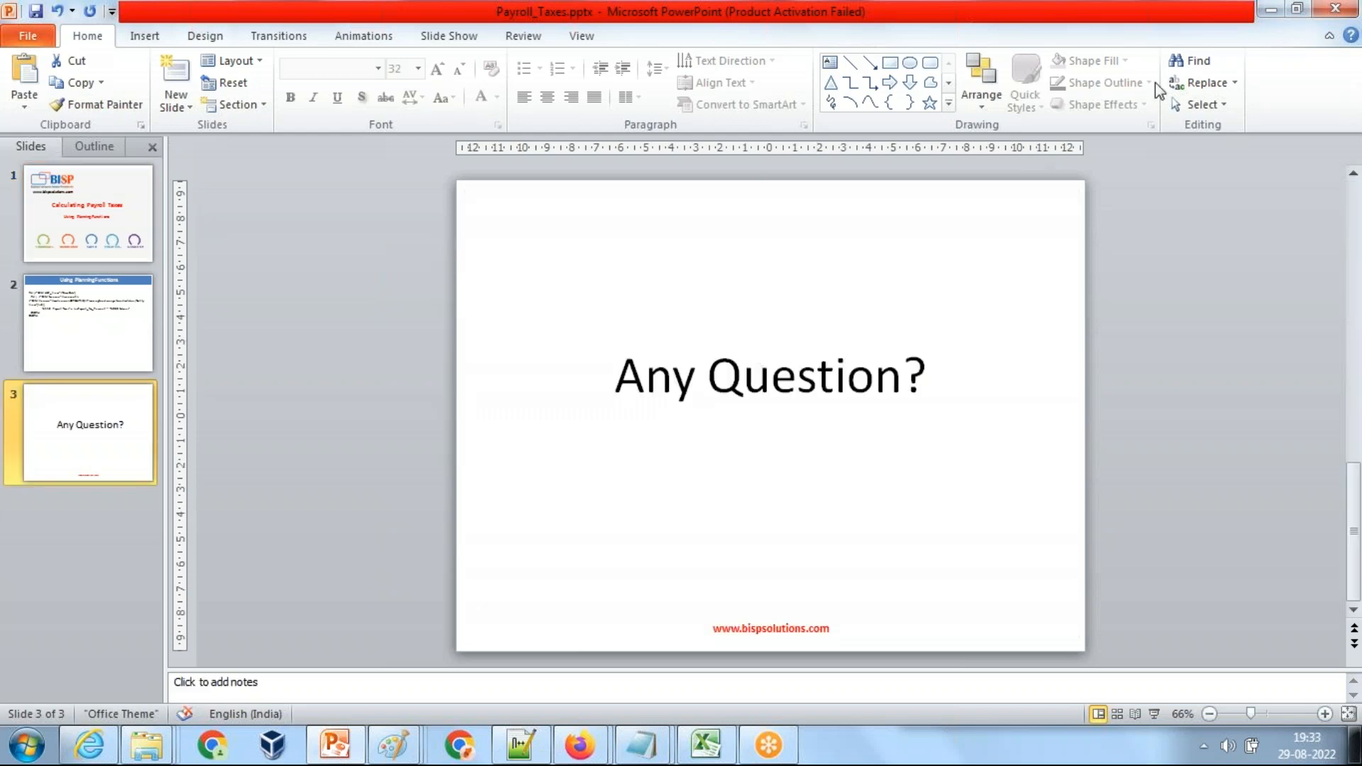